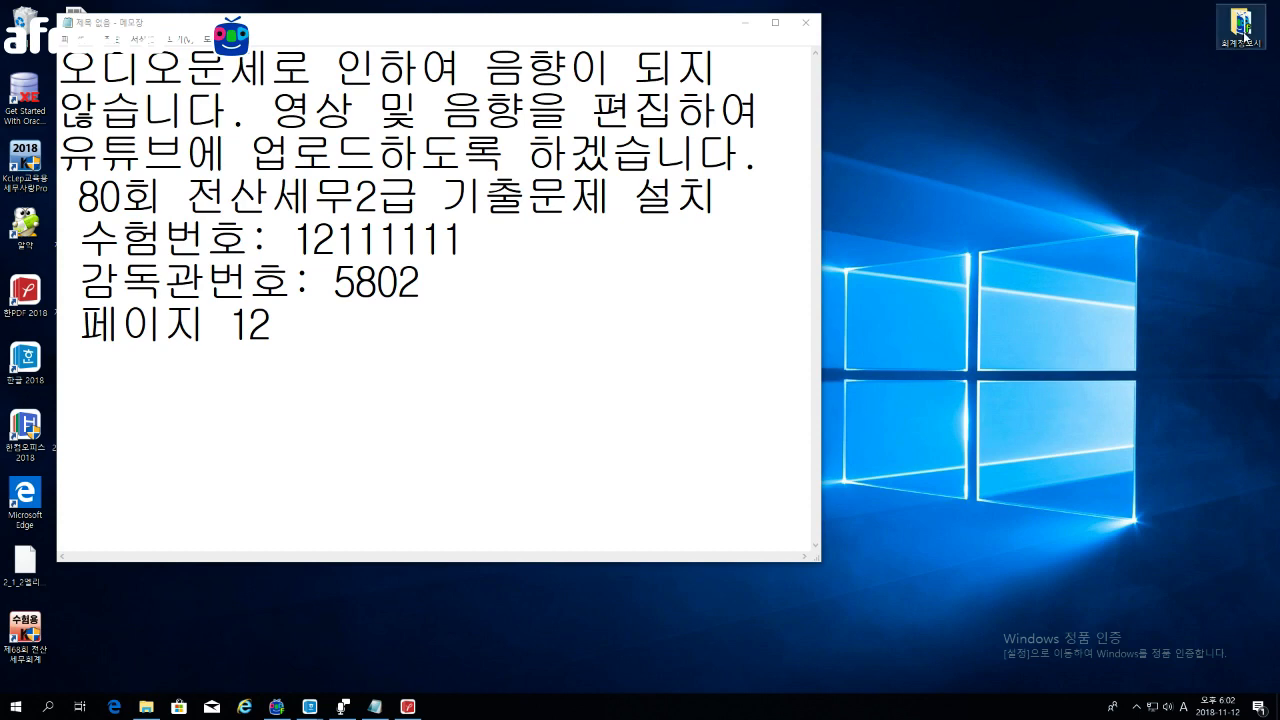
Step: Launch the Tax program from 전산세무2급 > 제80회 전산세무2급 > 2교시, with Explorer docked right
double_click(1240, 25)
left_click_drag(770, 113, 1279, 258)
left_click(913, 362)
double_click(795, 102)
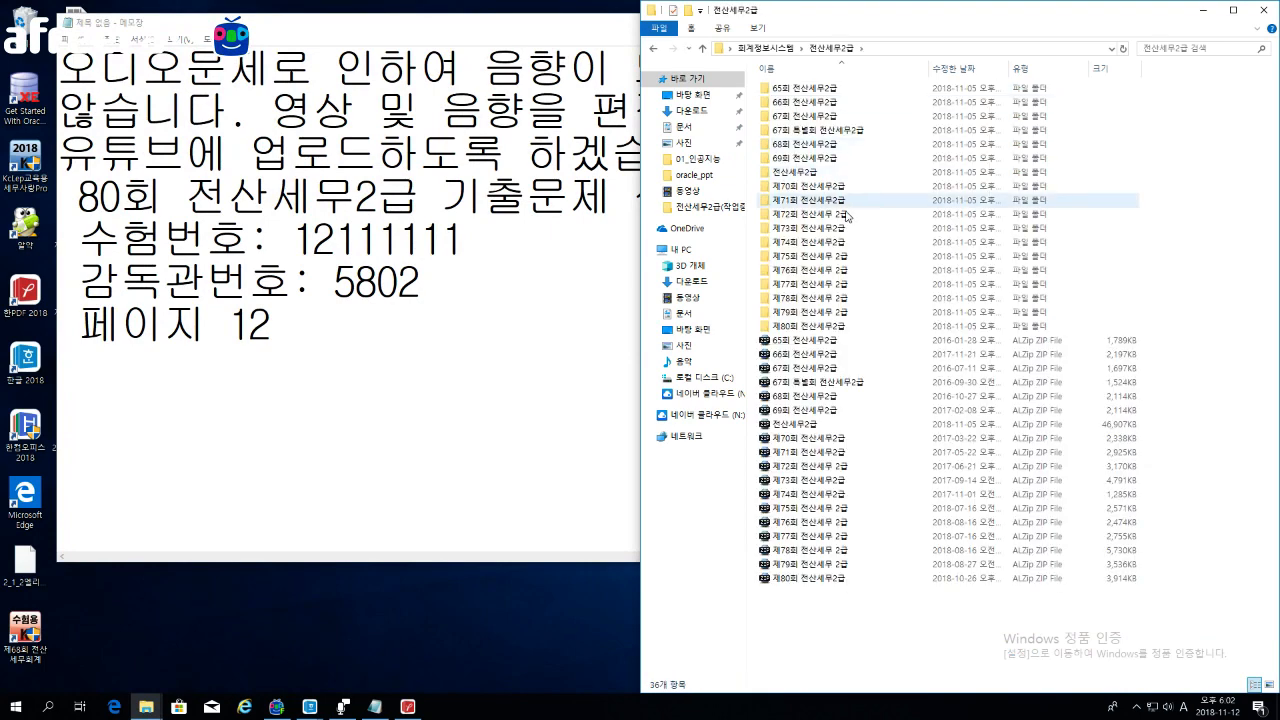
double_click(808, 327)
double_click(785, 88)
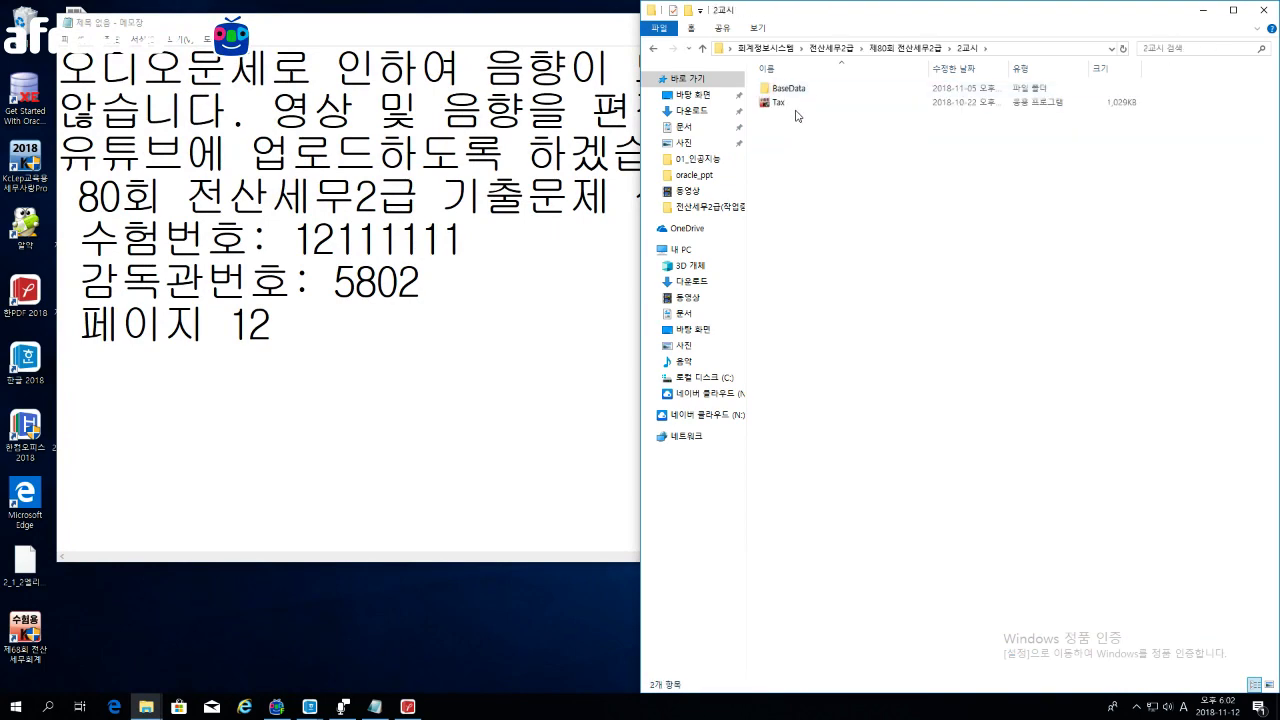
double_click(795, 104)
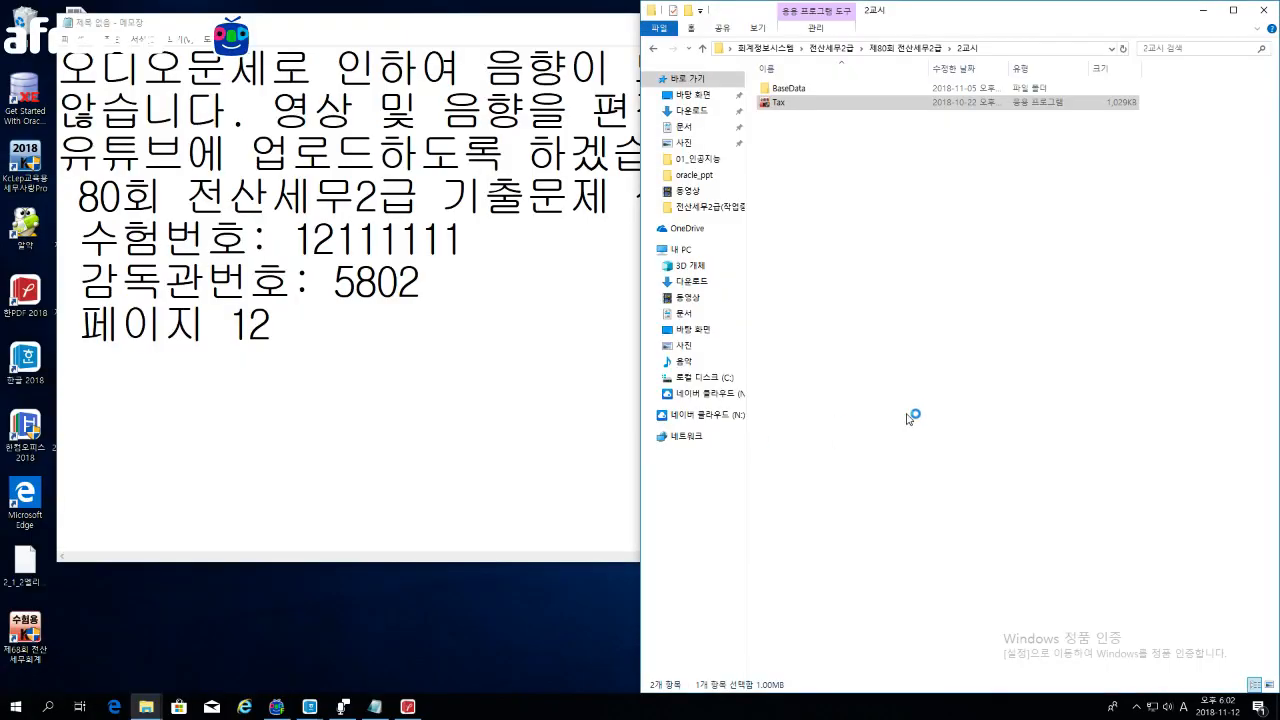
left_click(658, 394)
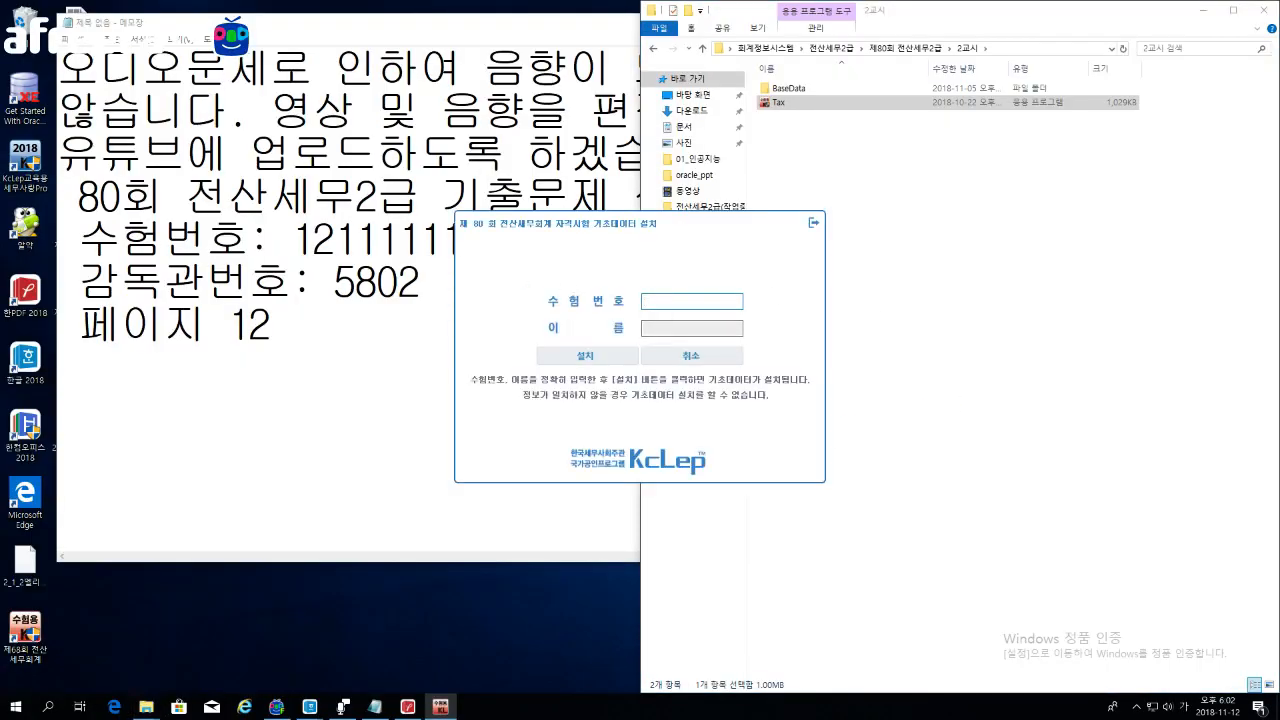
Step: Install the exam base data using the candidate's exam number and name
left_click(292, 238)
left_click_drag(292, 238, 463, 240)
key("ctrl+c")
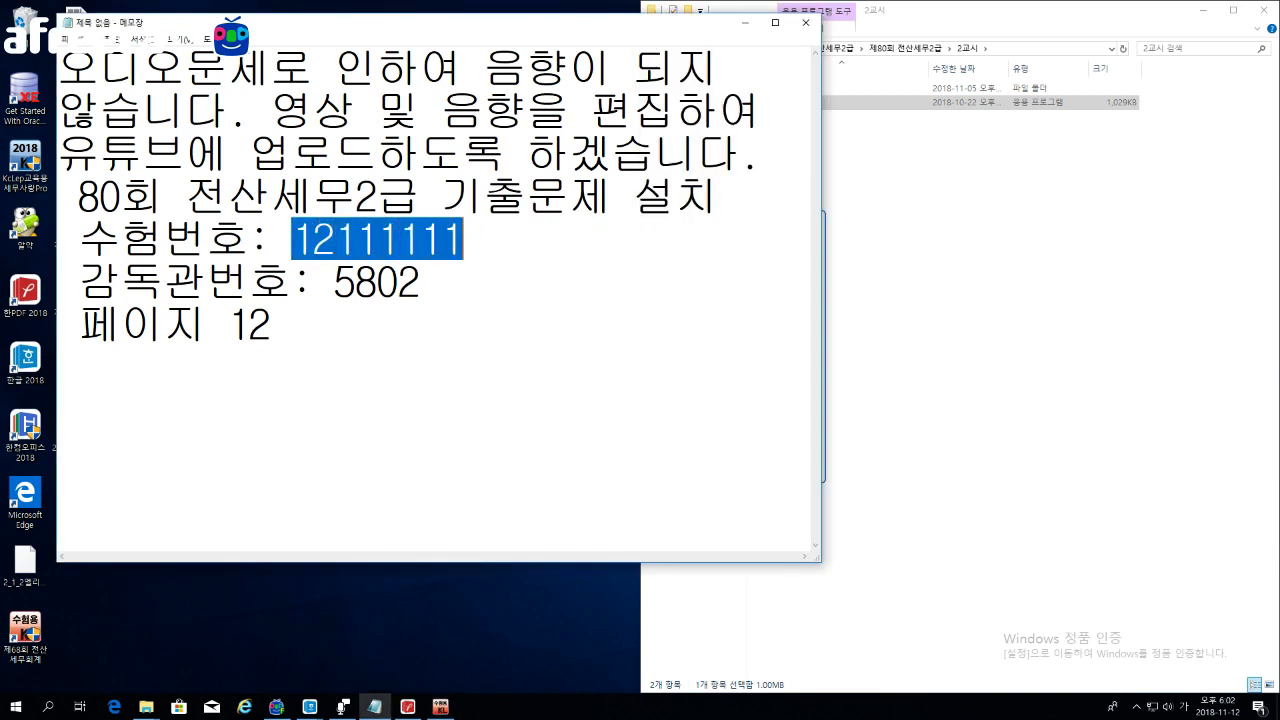
left_click(918, 290)
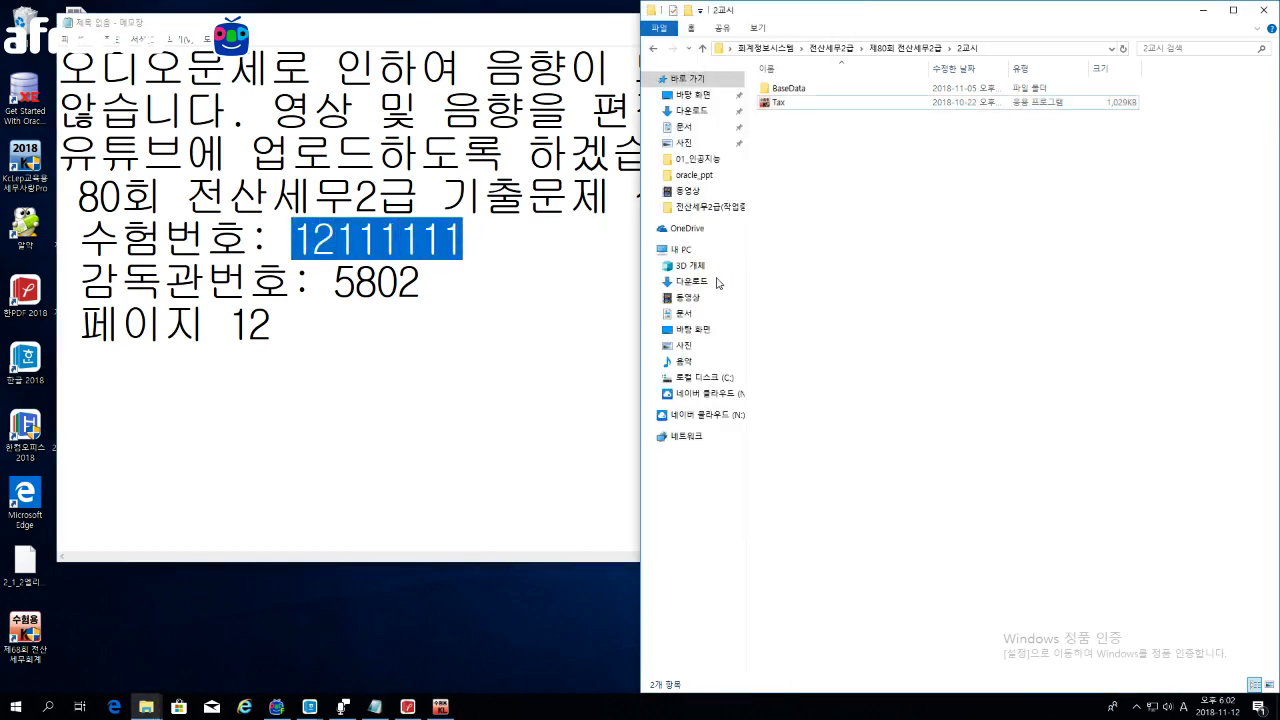
left_click(441, 706)
key("ctrl+v")
key("Tab")
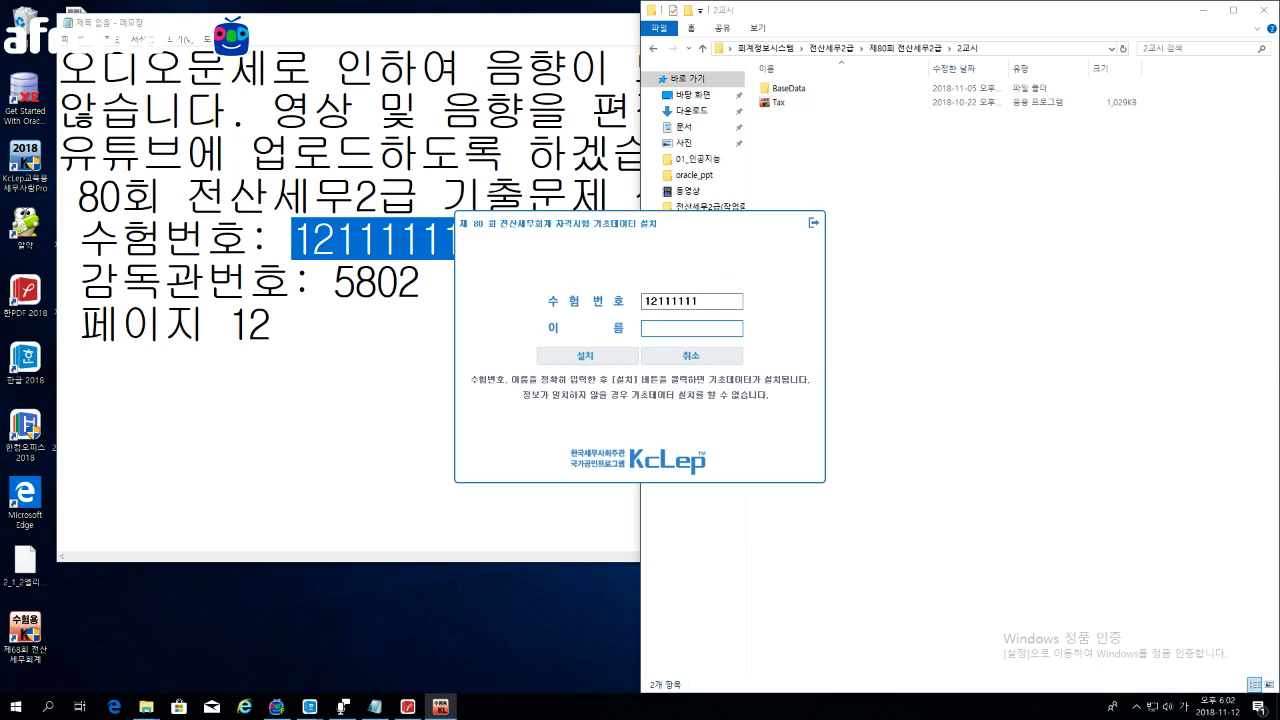
left_click(587, 356)
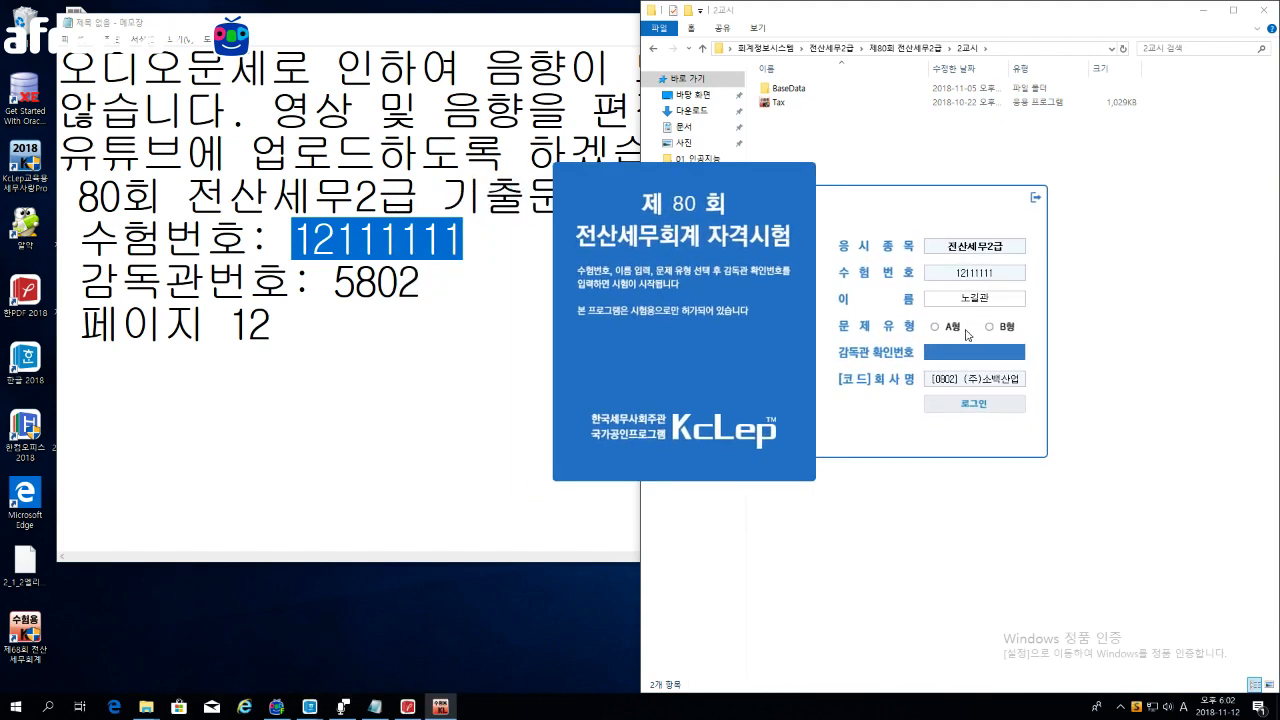
Step: Log in with question type A using the supervisor confirmation number
left_click(933, 327)
left_click(947, 359)
type("5802")
left_click(985, 403)
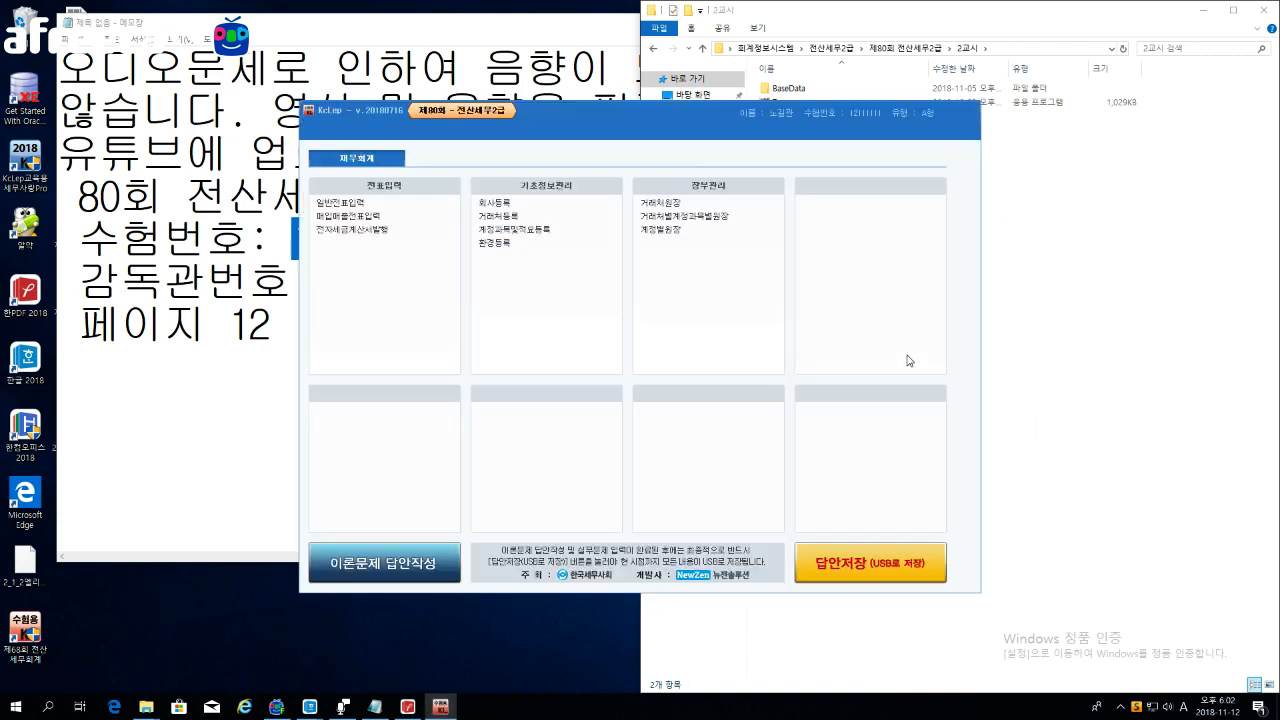
Step: Move the main window up-right and switch to the 부가가치 menu
left_click_drag(686, 112, 802, 70)
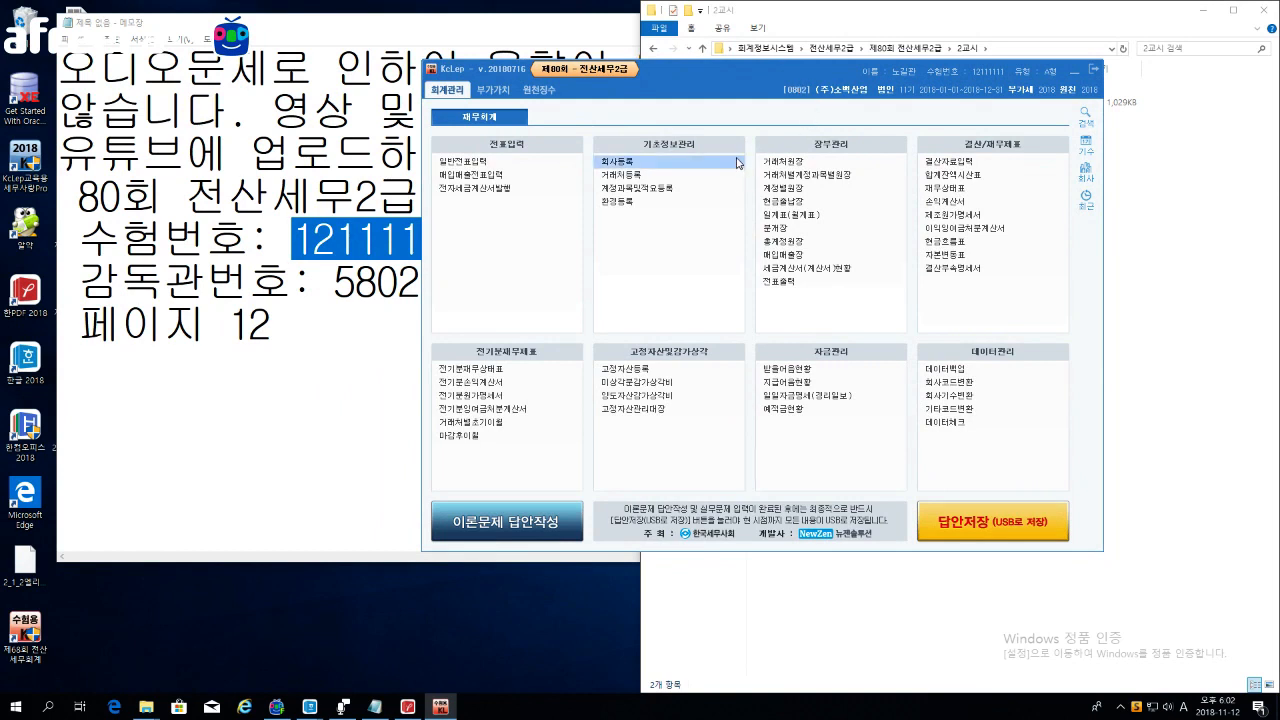
left_click(493, 90)
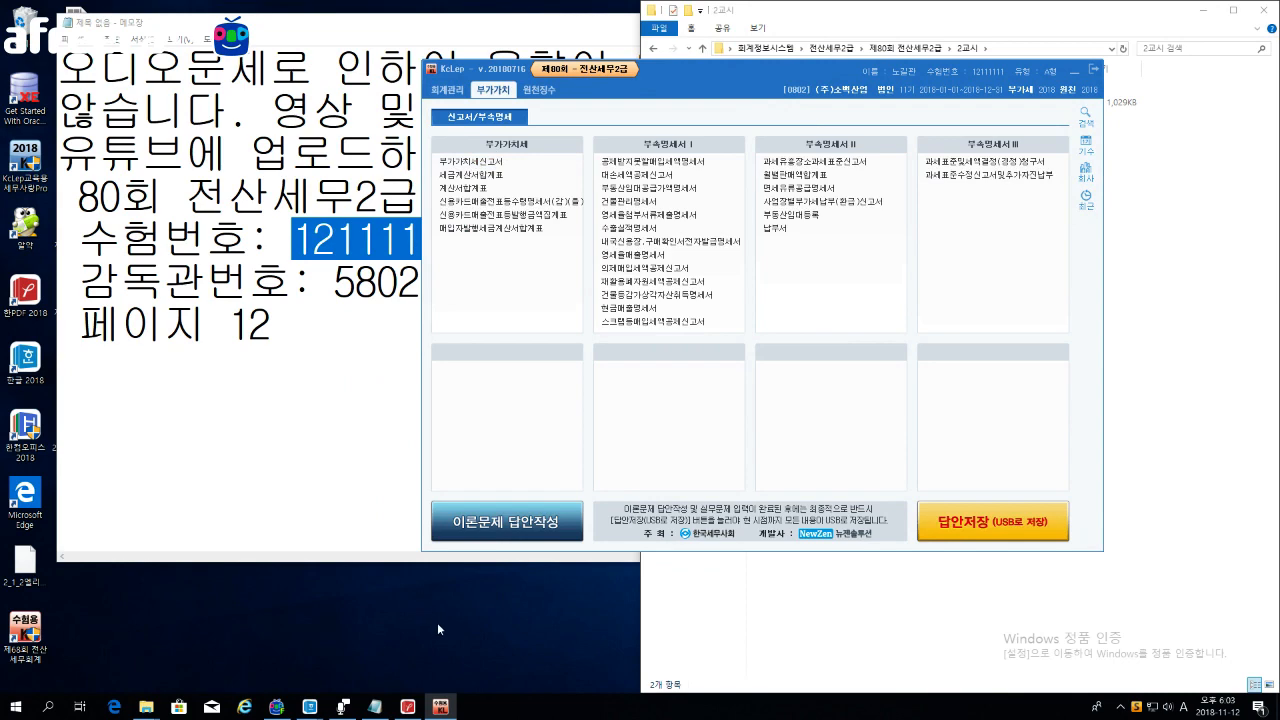
left_click(276, 706)
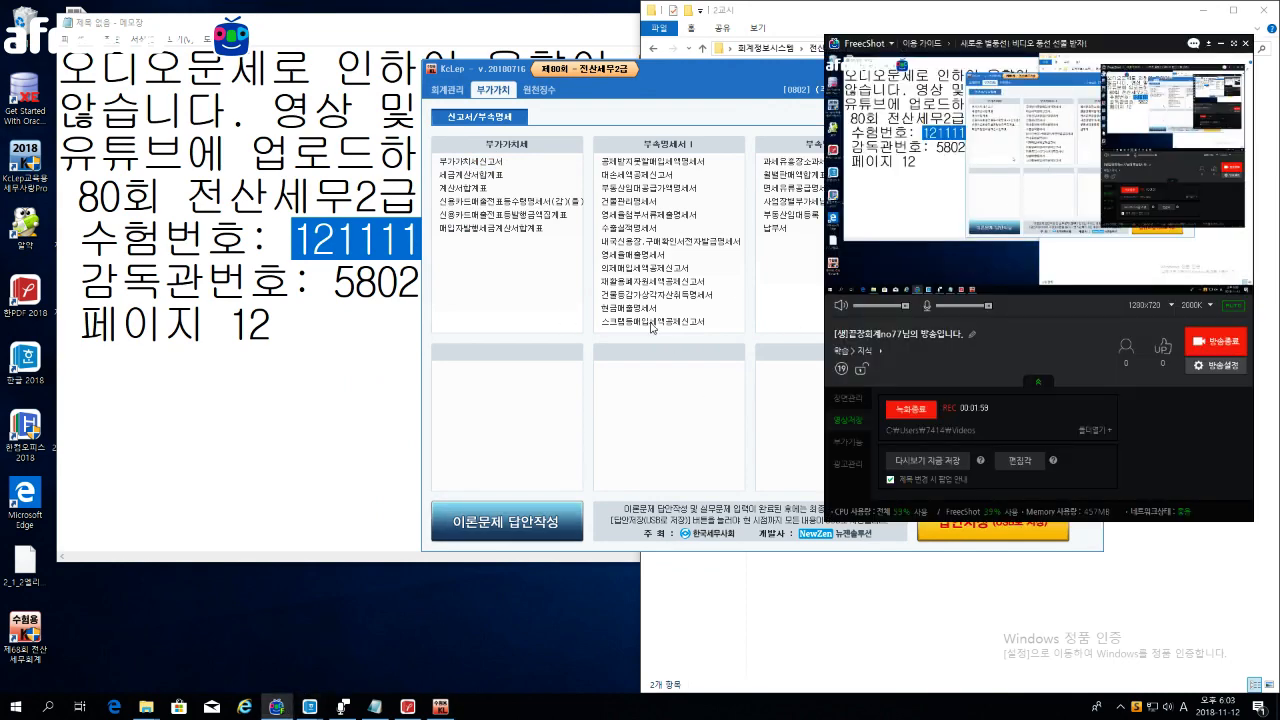
left_click(1229, 44)
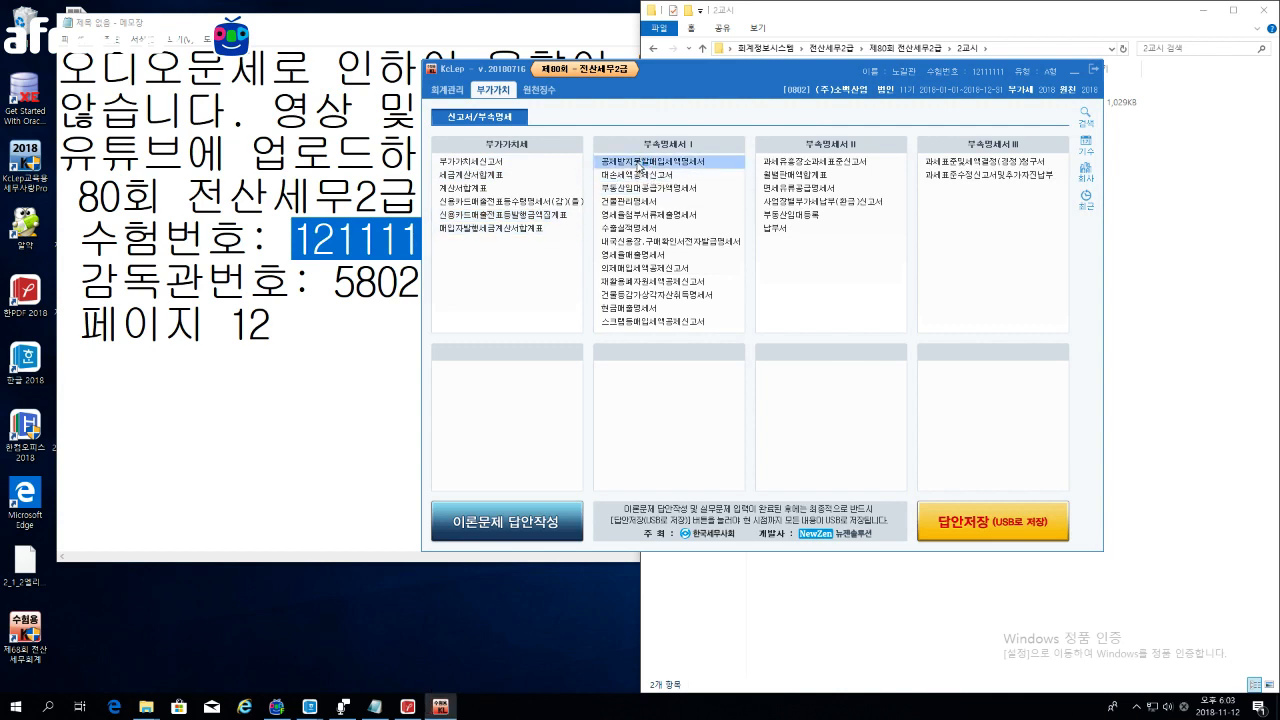
Step: Open 공제받지못할매입세액명세서, move it right, and view each of its four sections
left_click(640, 162)
left_click_drag(534, 82, 937, 84)
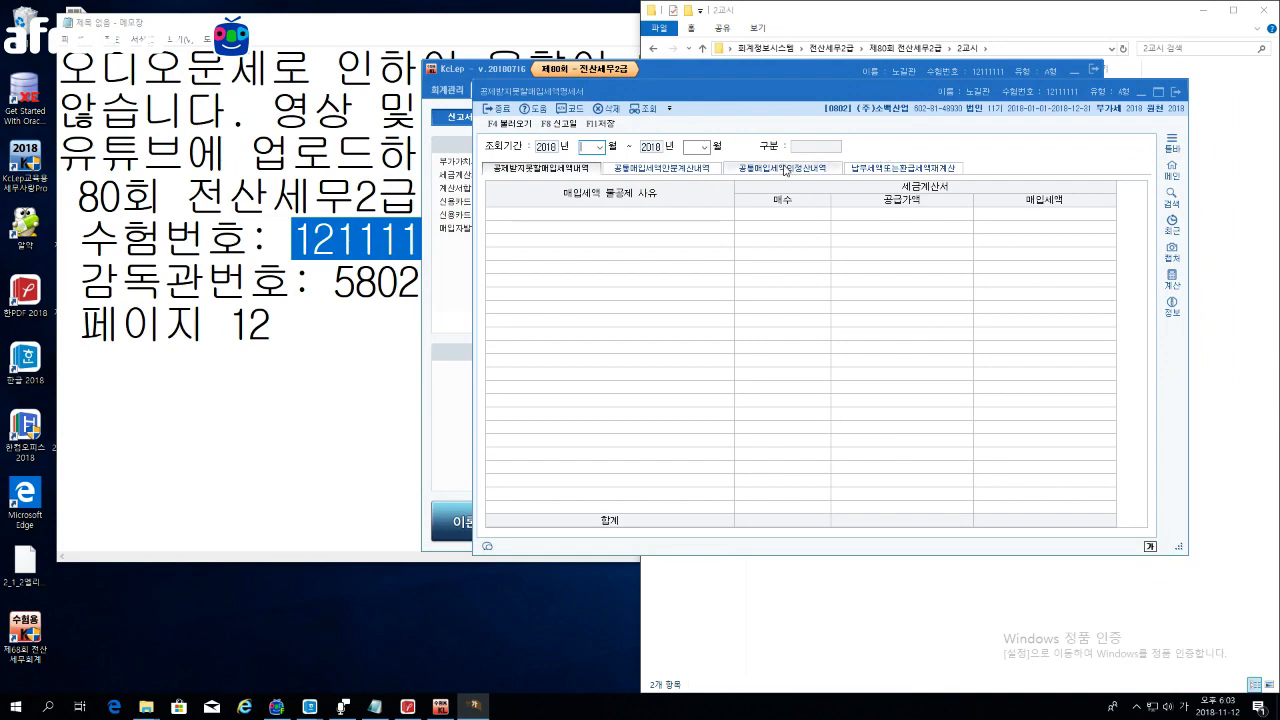
left_click(695, 170)
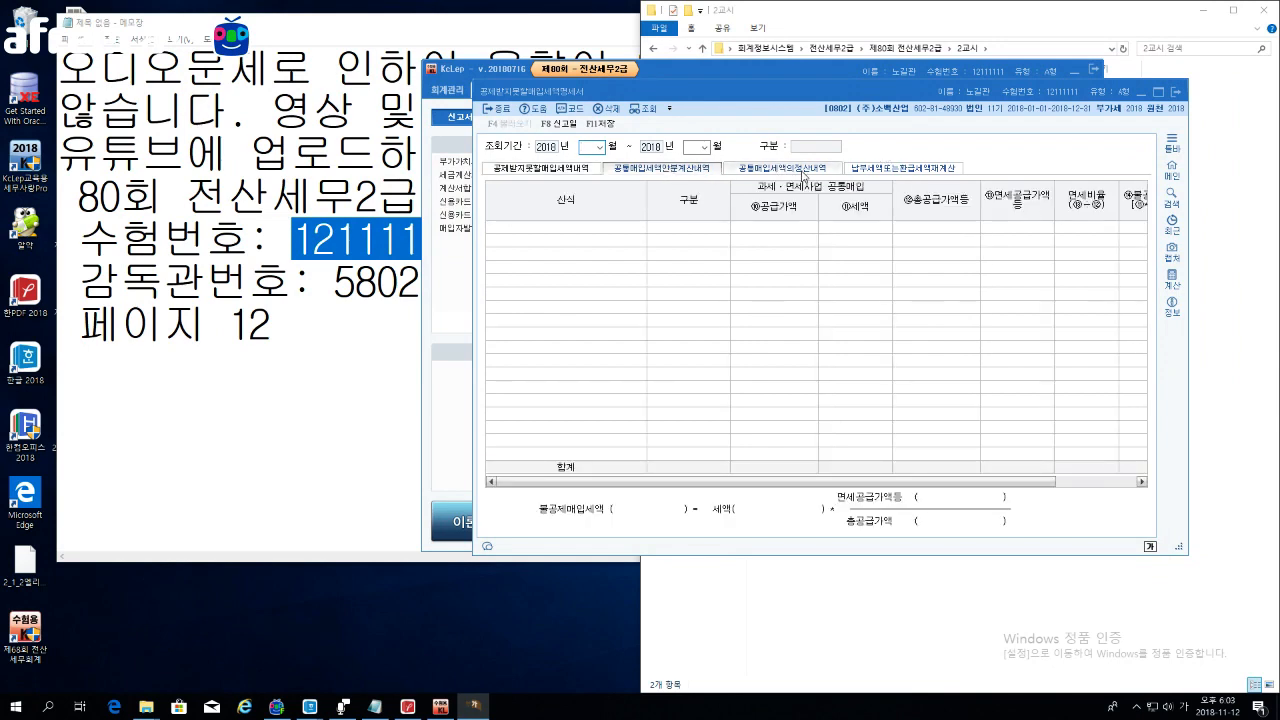
left_click(765, 169)
left_click(883, 168)
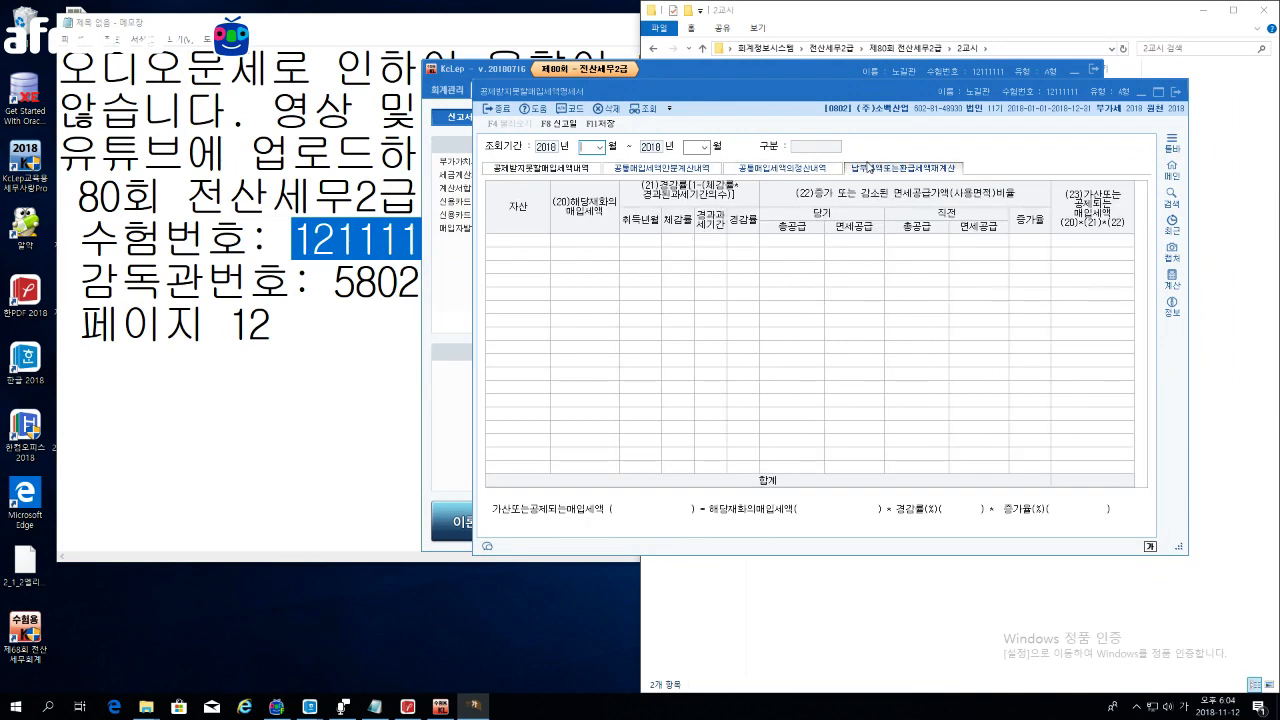
left_click(576, 172)
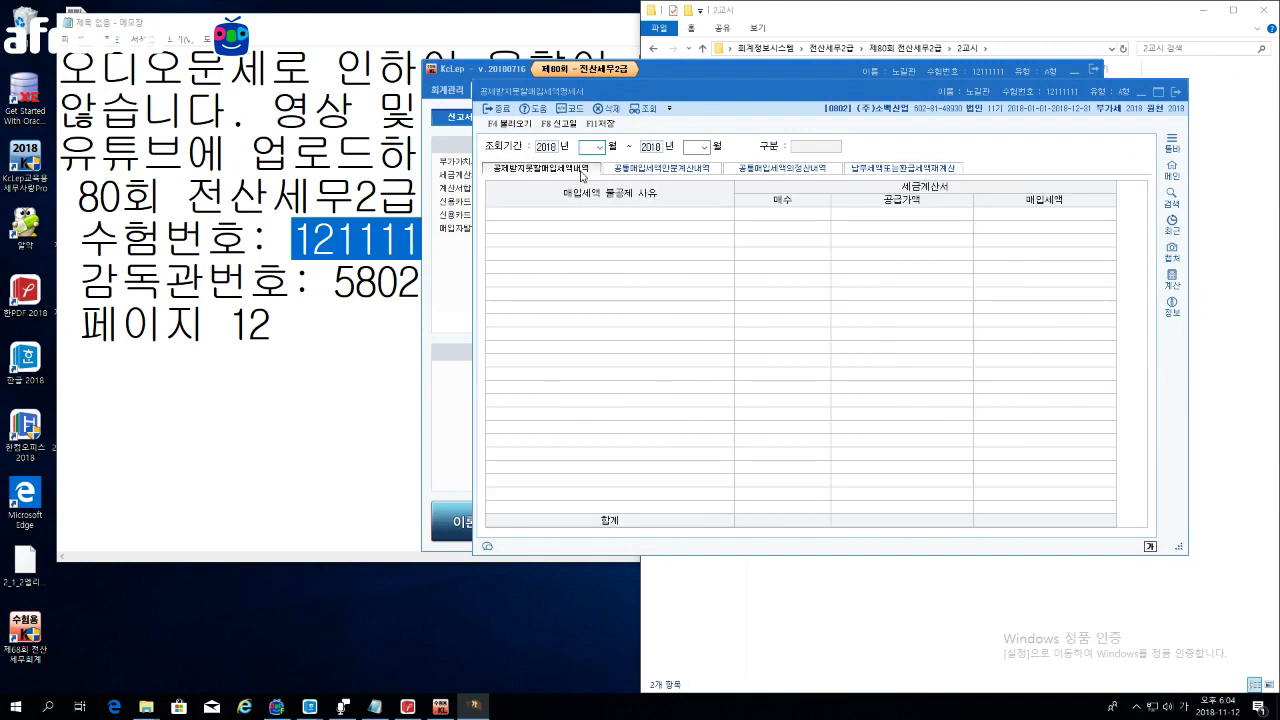
Step: Cycle through the four sections twice more, returning to 공제받지못할매입세액내역
left_click(672, 174)
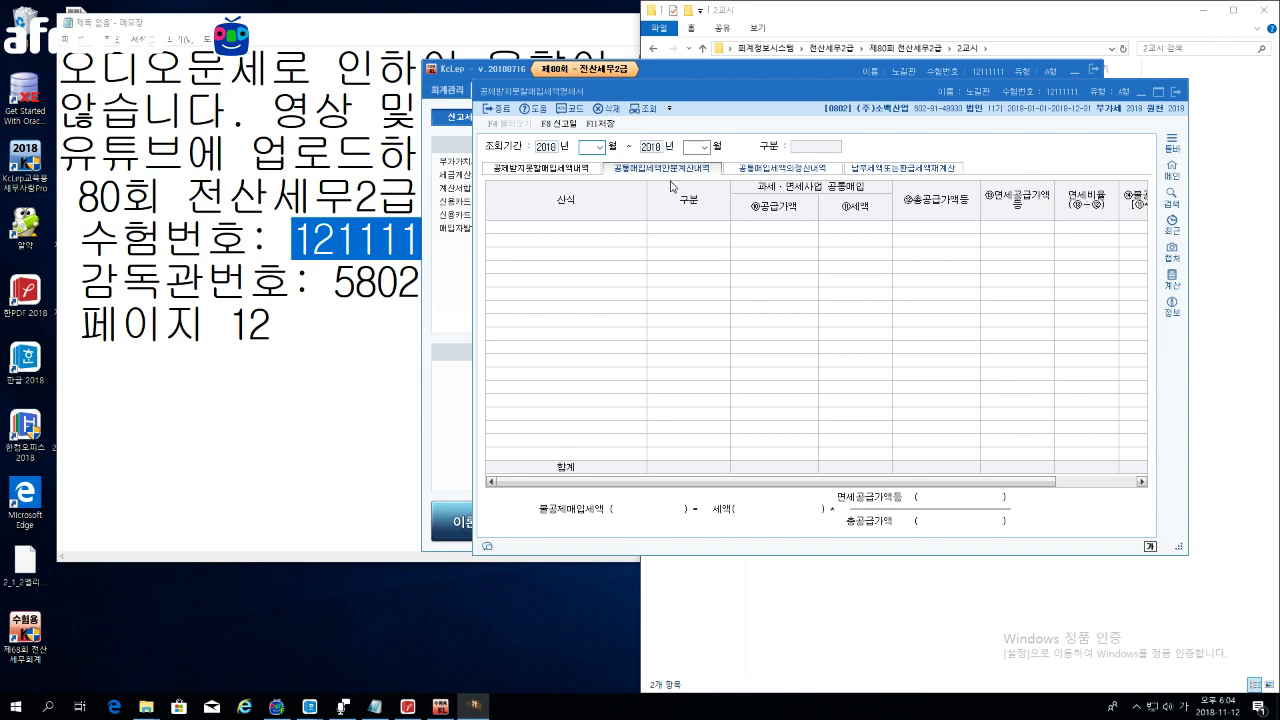
left_click(780, 178)
left_click(882, 172)
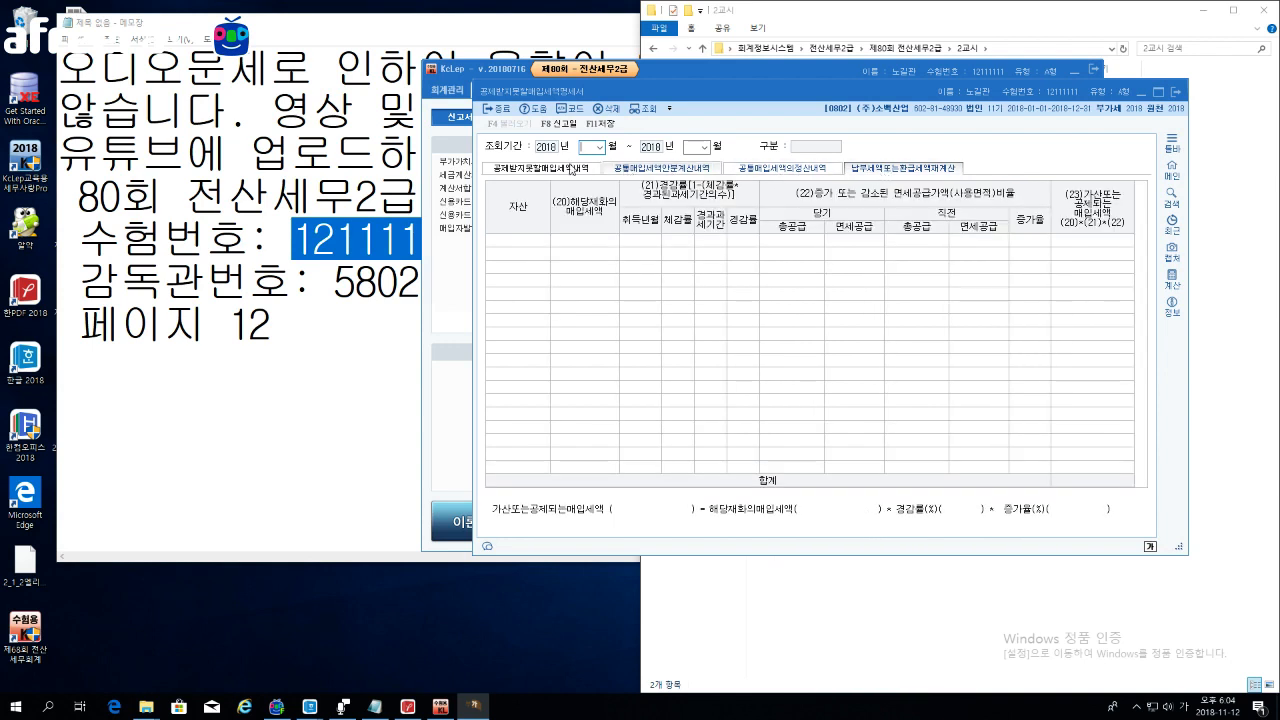
left_click(549, 168)
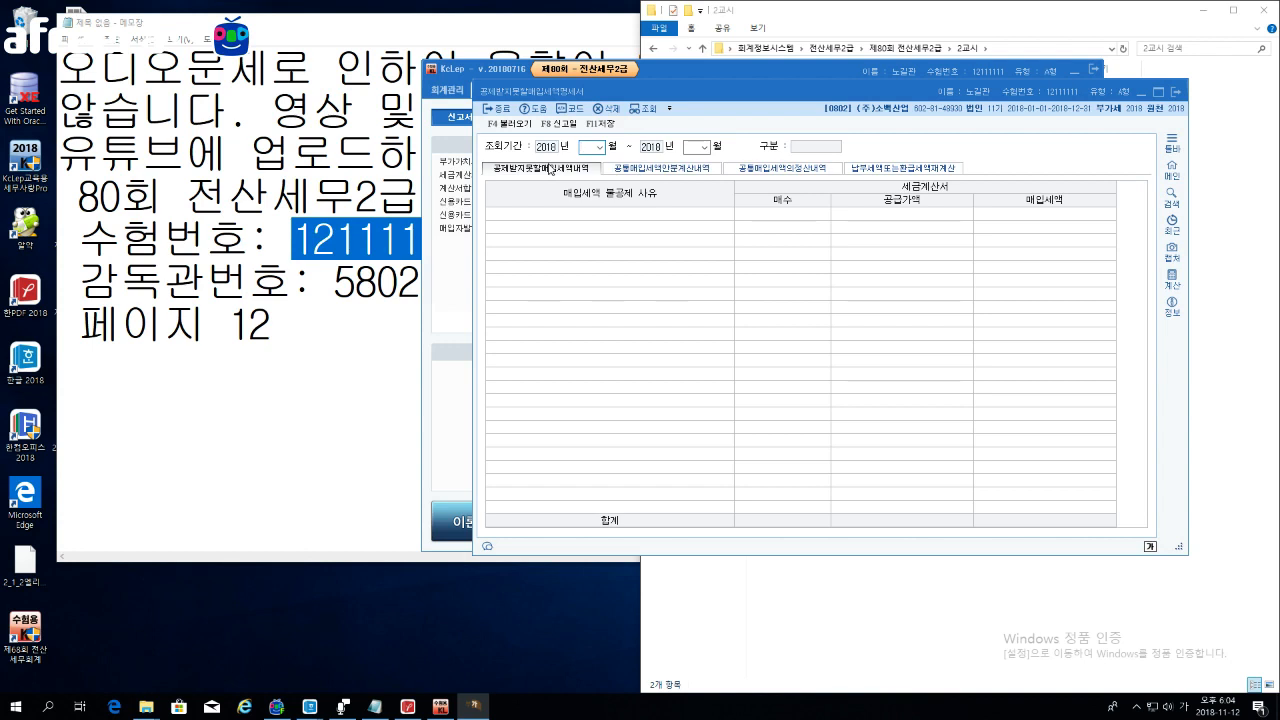
left_click(648, 170)
left_click(778, 172)
left_click(908, 172)
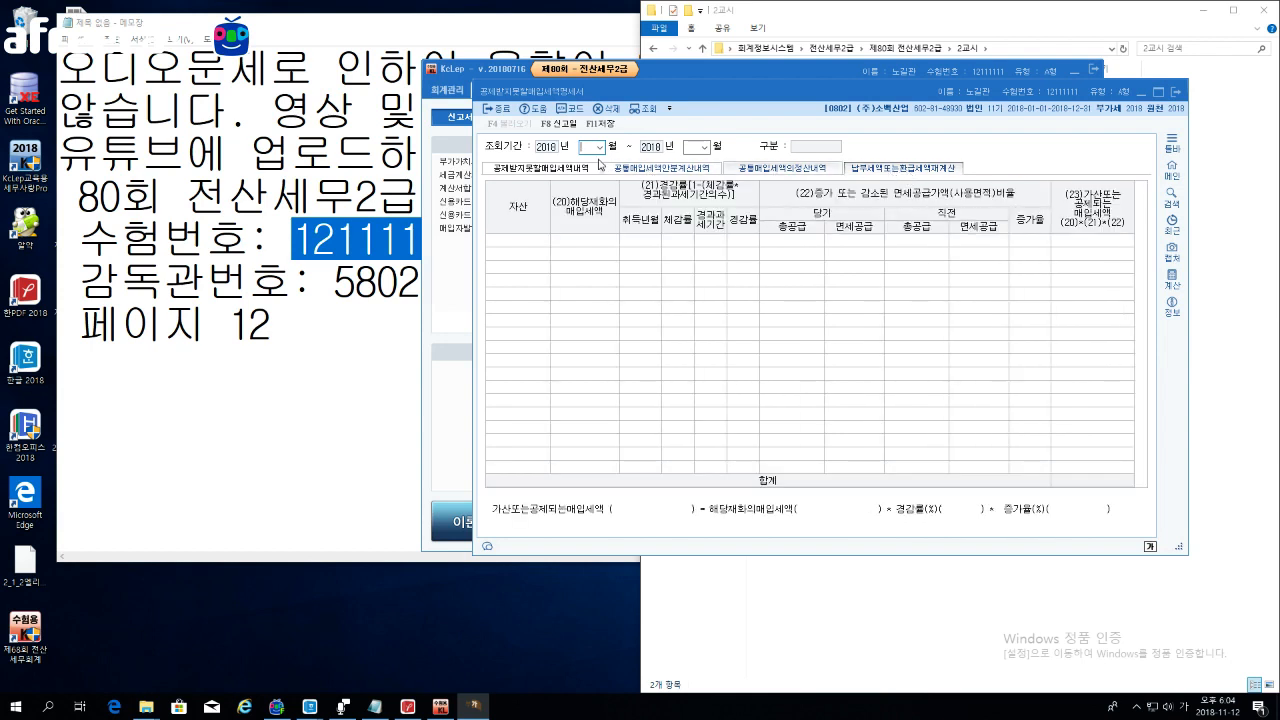
left_click(541, 172)
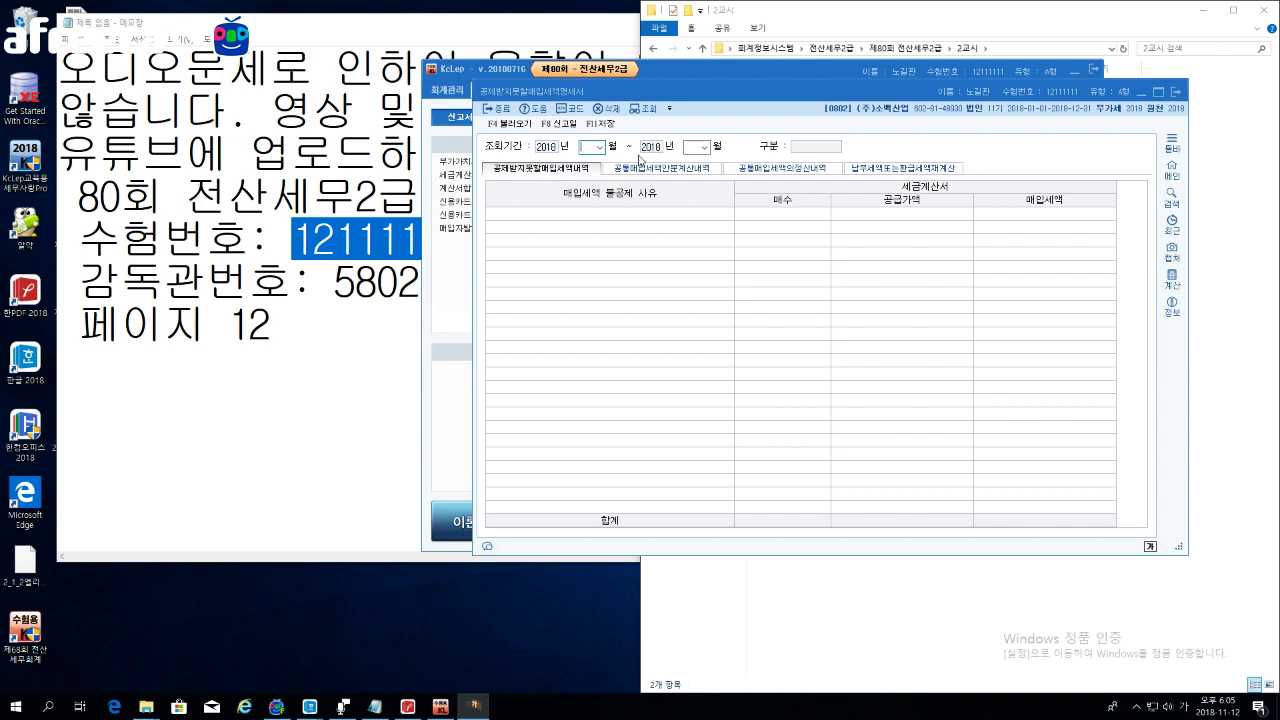
Step: Enter months 10 to 12 as the query period to load 2기 확정
type("10")
type("12")
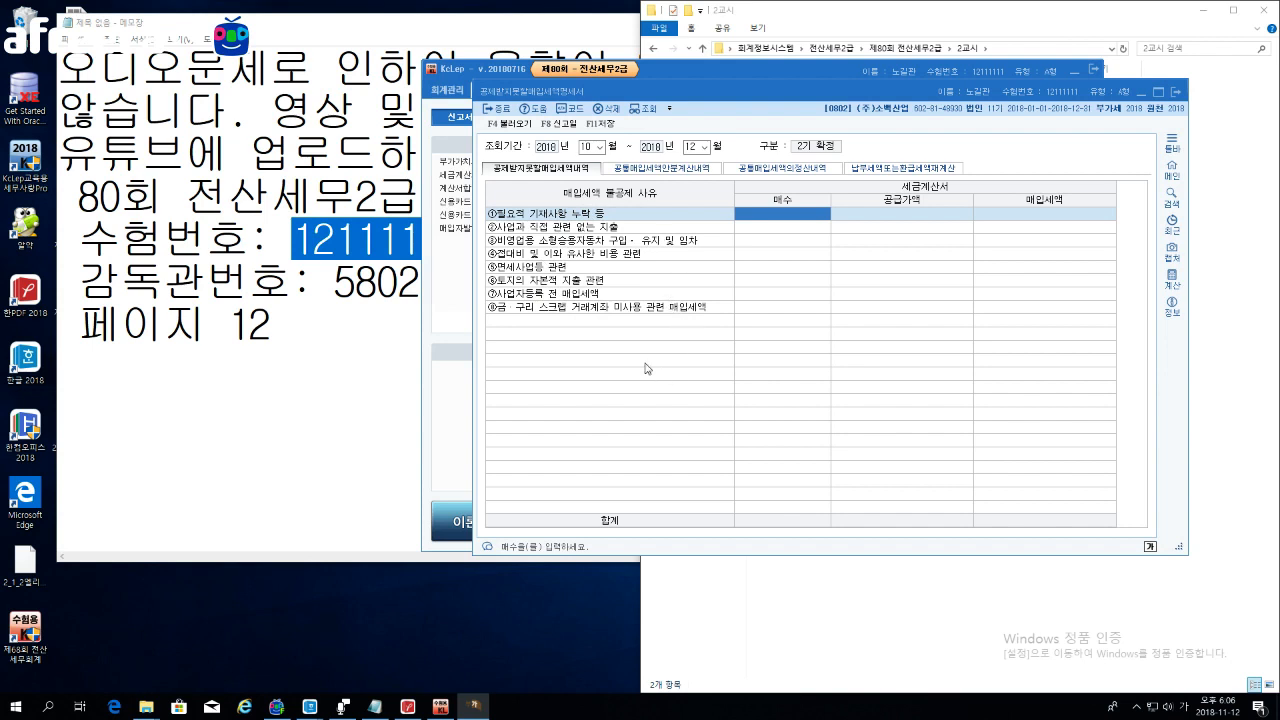
Step: Give row ③ 비영업용 소형승용자동차 1 invoice and 21,000,000 supply value, then select row ⑥
left_click(754, 245)
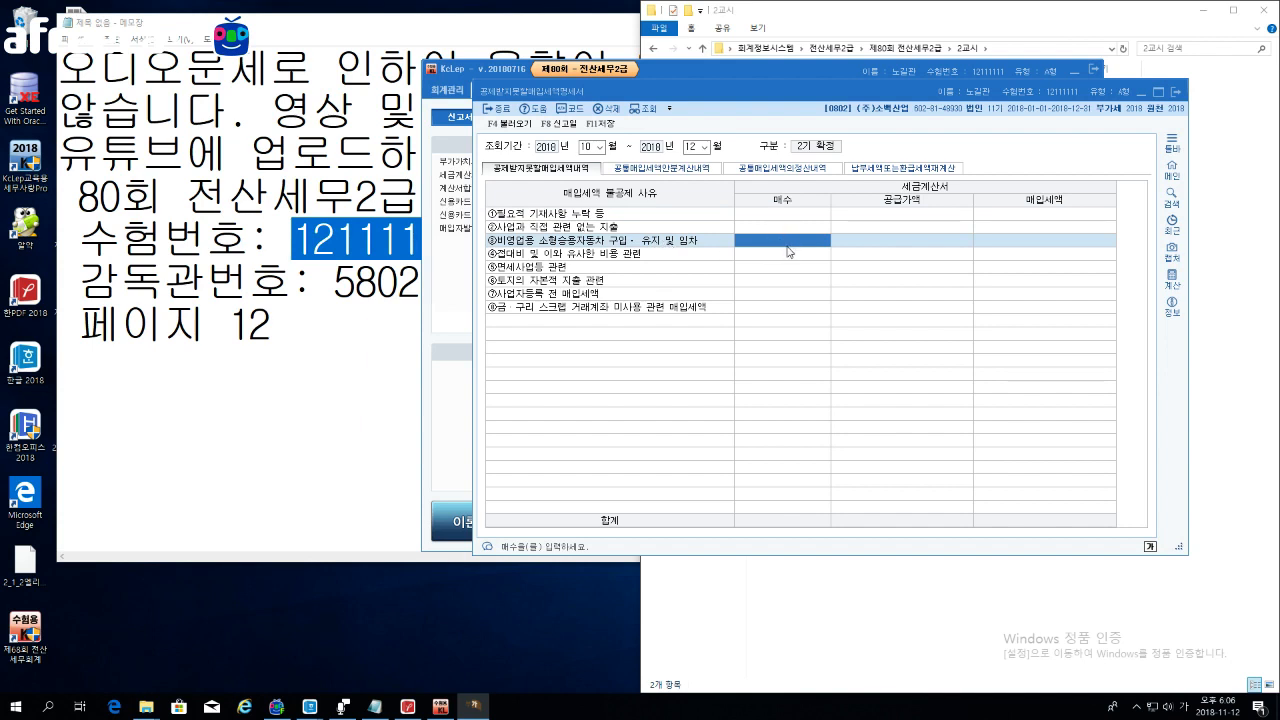
type("1")
key("Return")
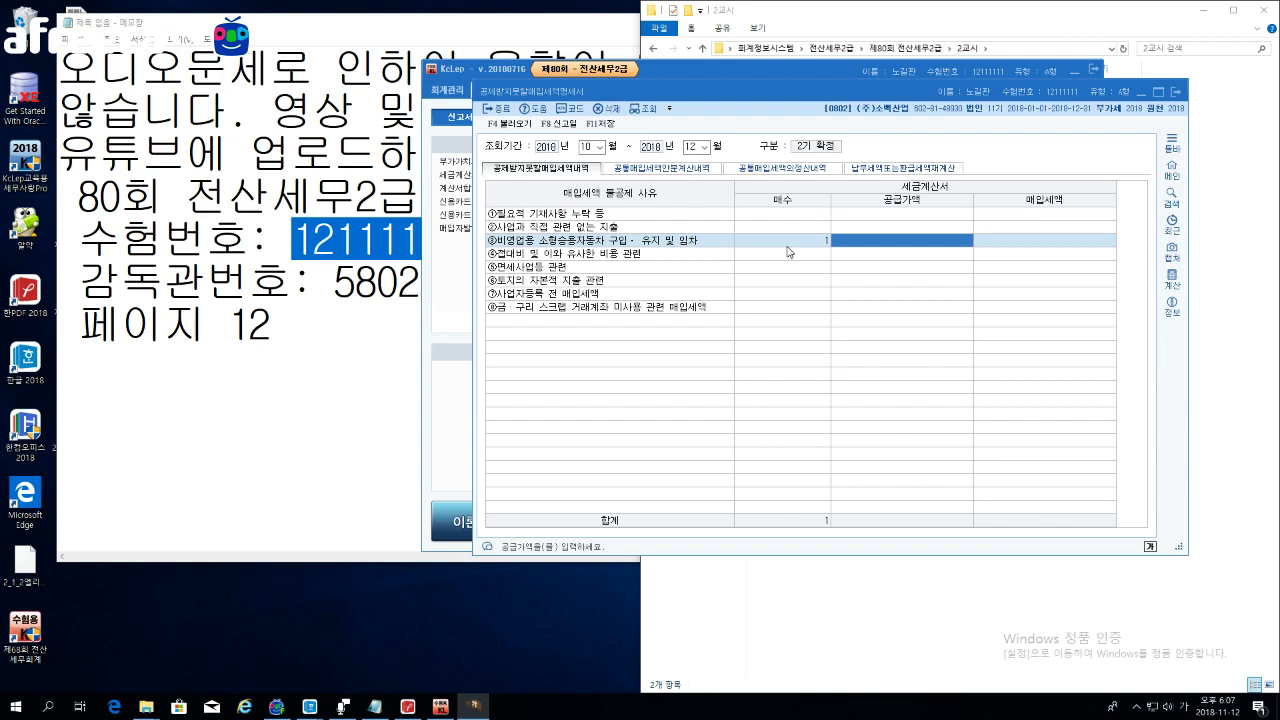
type("21000000")
key("Return")
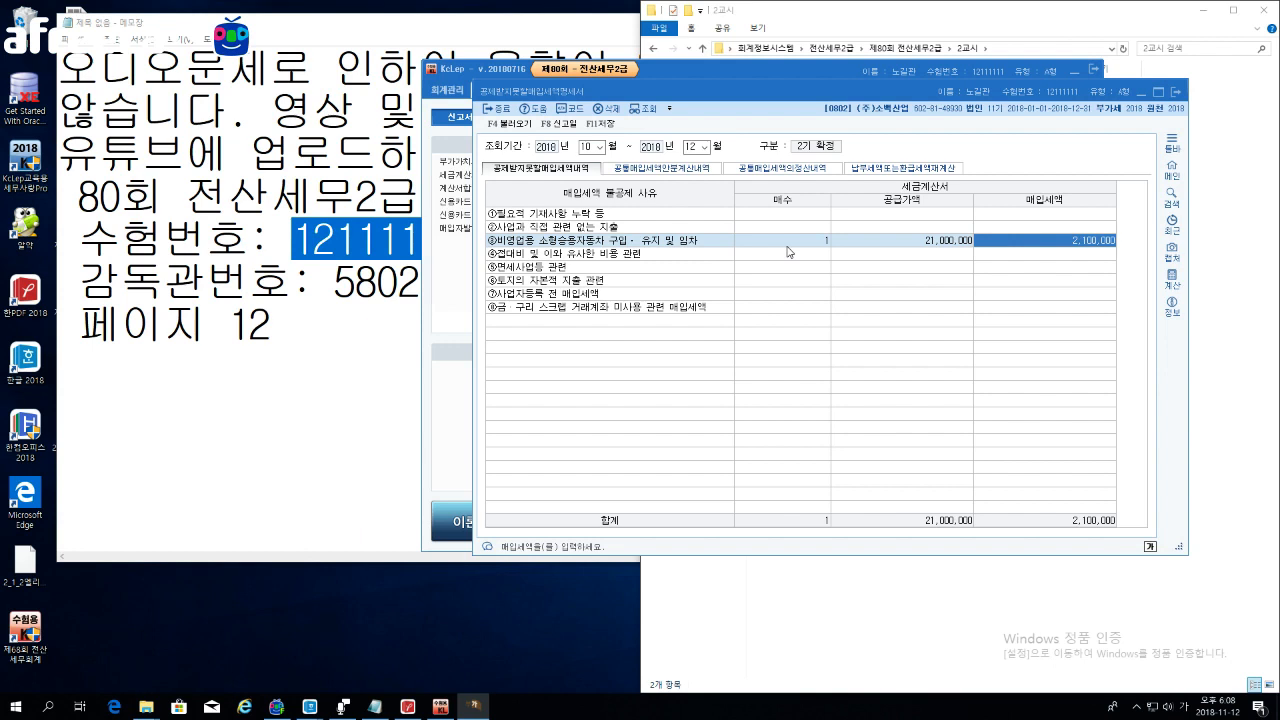
left_click(893, 268)
left_click(792, 283)
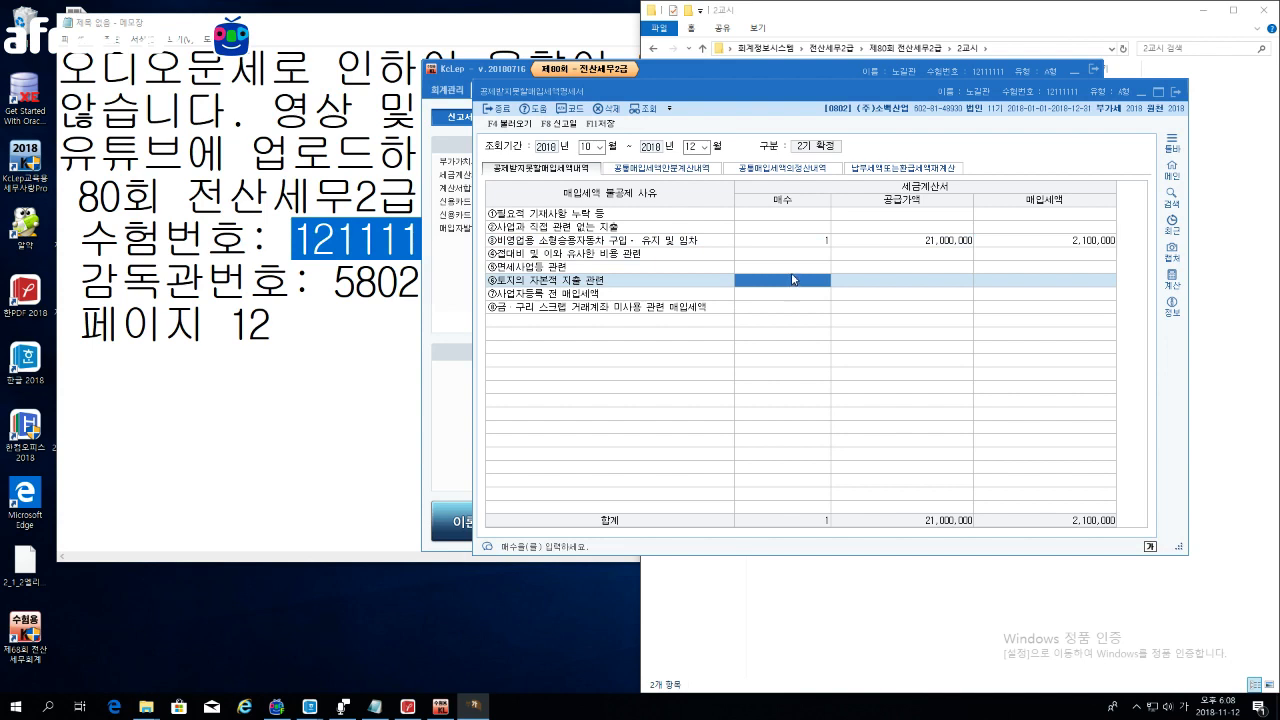
Step: Enter 1 invoice and 18,000,000 supply value on row ⑥ 토지의 자본적 지출 관련
type("1")
key("Return")
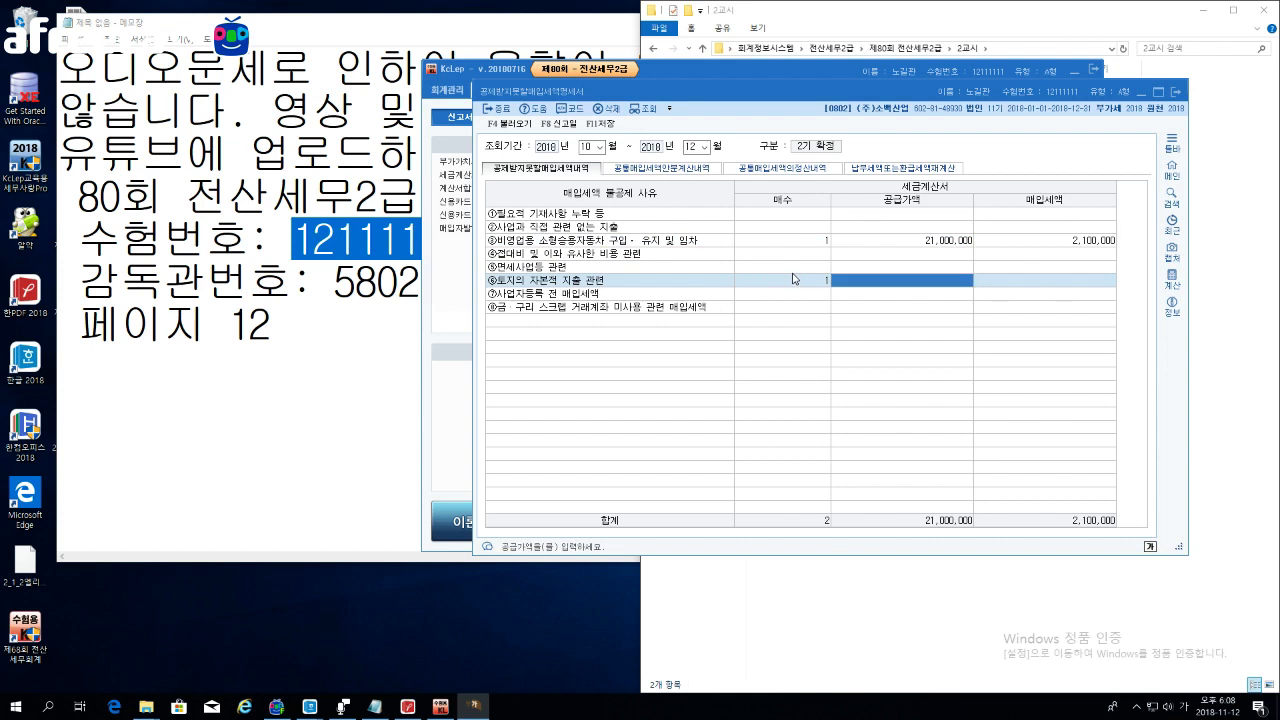
type("10")
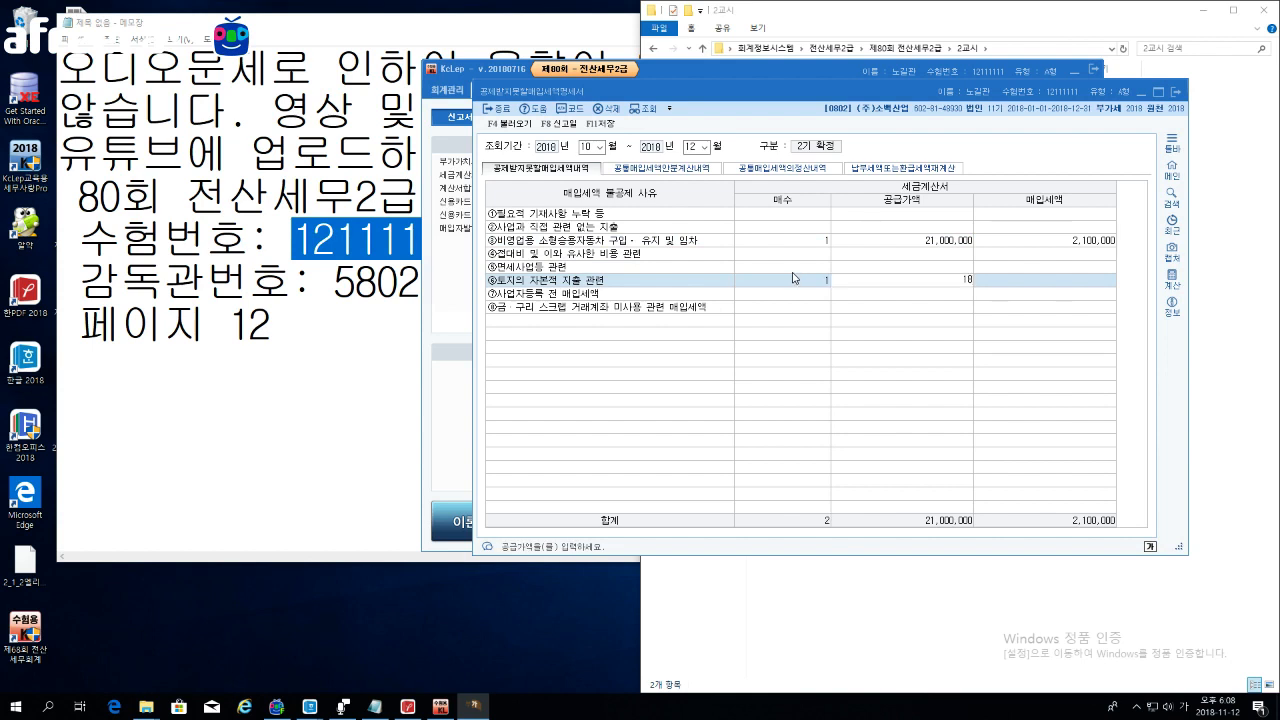
type("0000000")
key("Return")
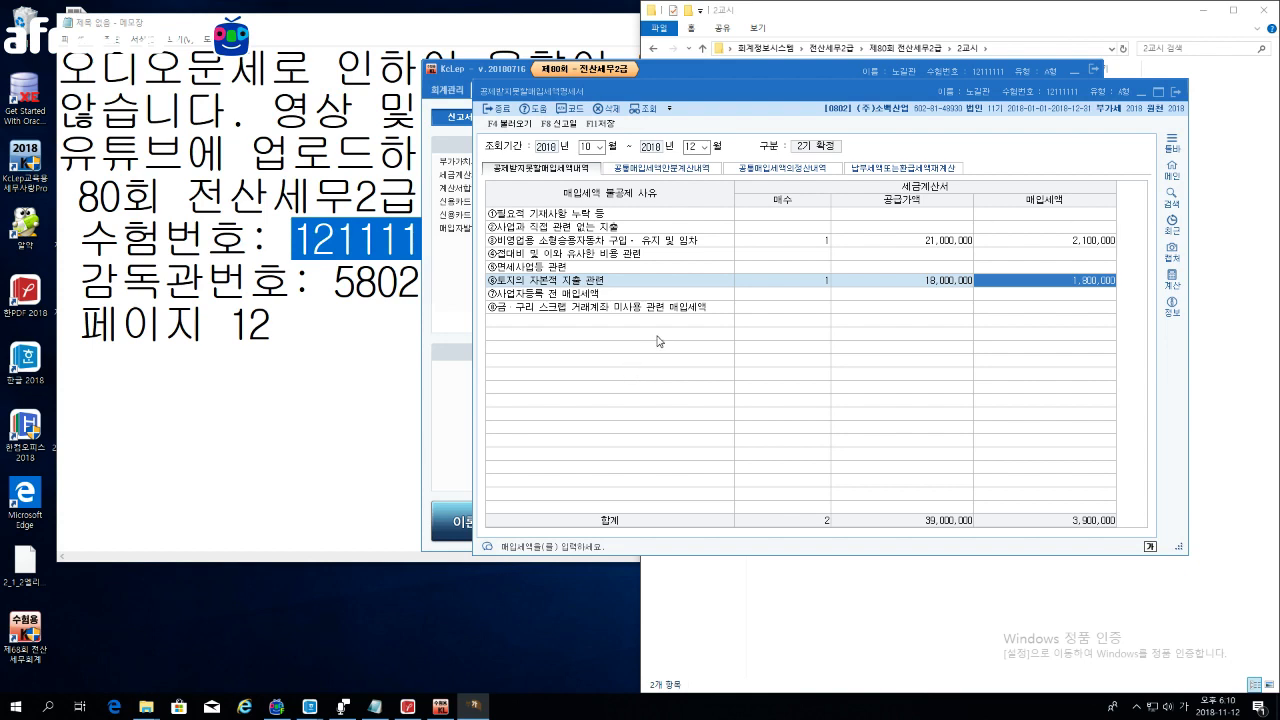
Step: Enter 1 invoice and 410,000 supply value on row ④ 접대비, yielding 41,000 tax
left_click(818, 258)
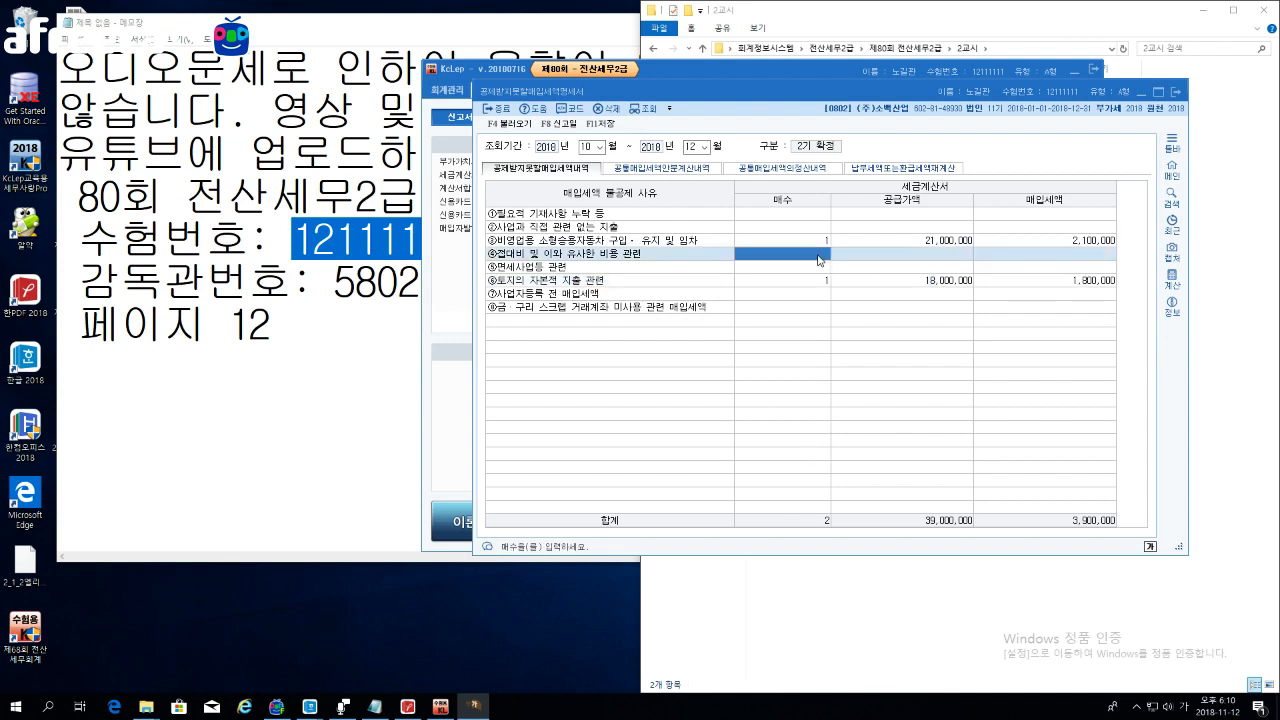
type("1")
key("Return")
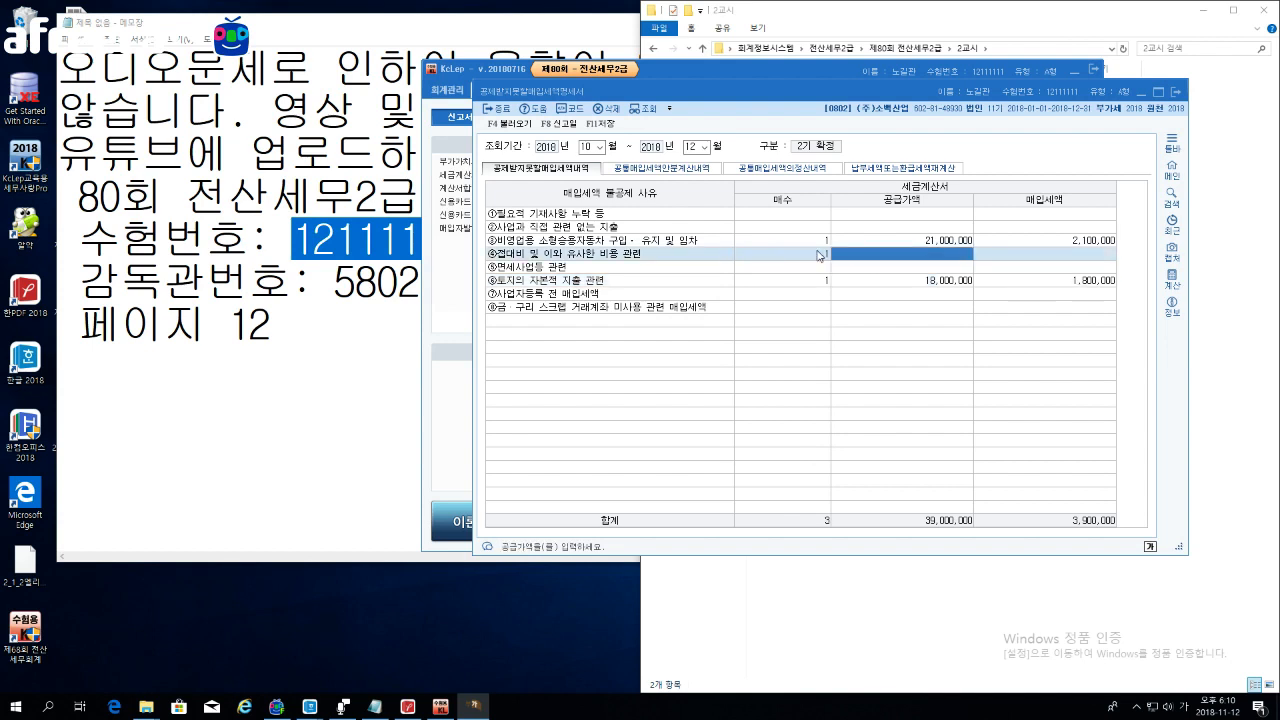
type("4100000")
key("Return")
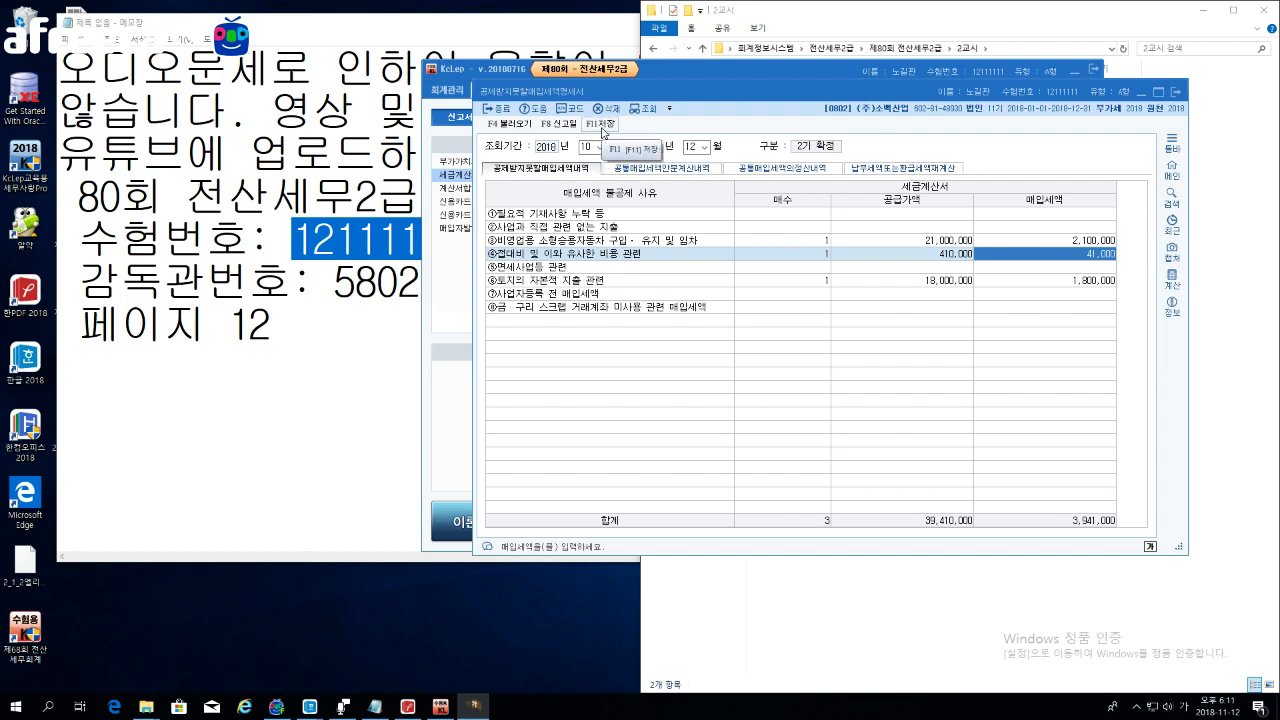
Step: Save the 2기 확정 statement with F11 저장
left_click(603, 128)
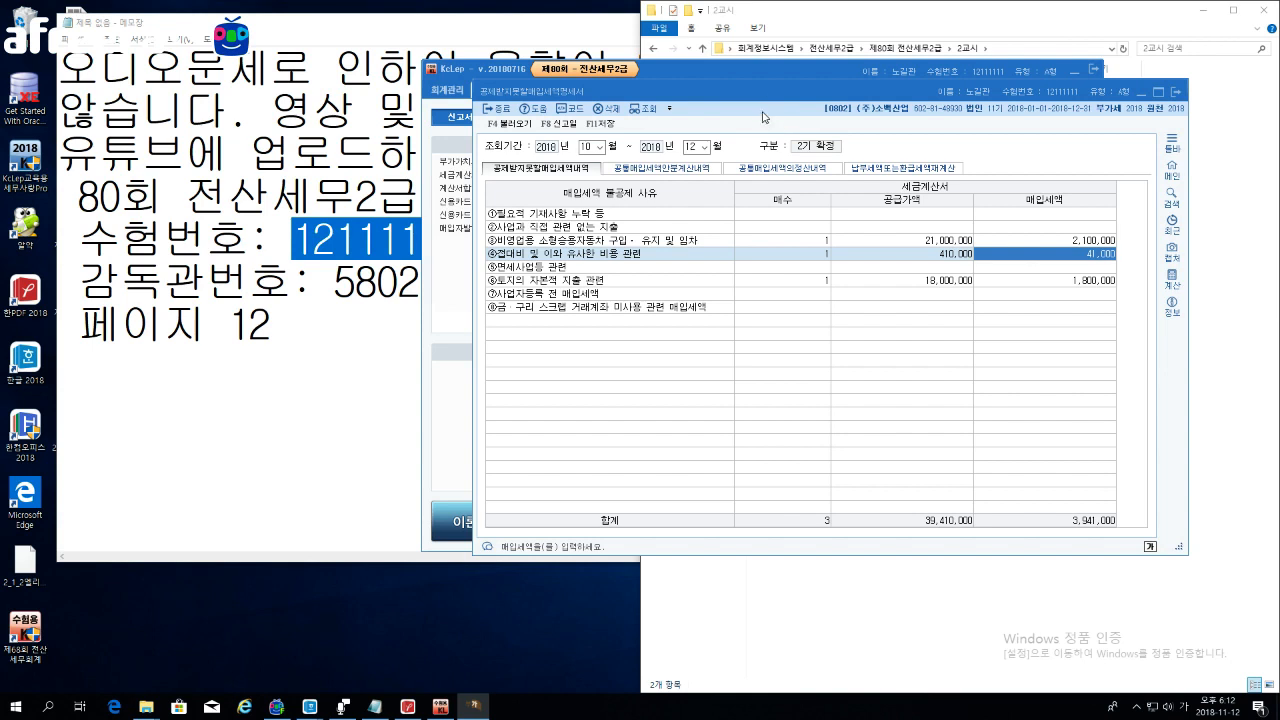
Step: Change the query period to months 07 through 09
left_click(599, 148)
left_click(599, 150)
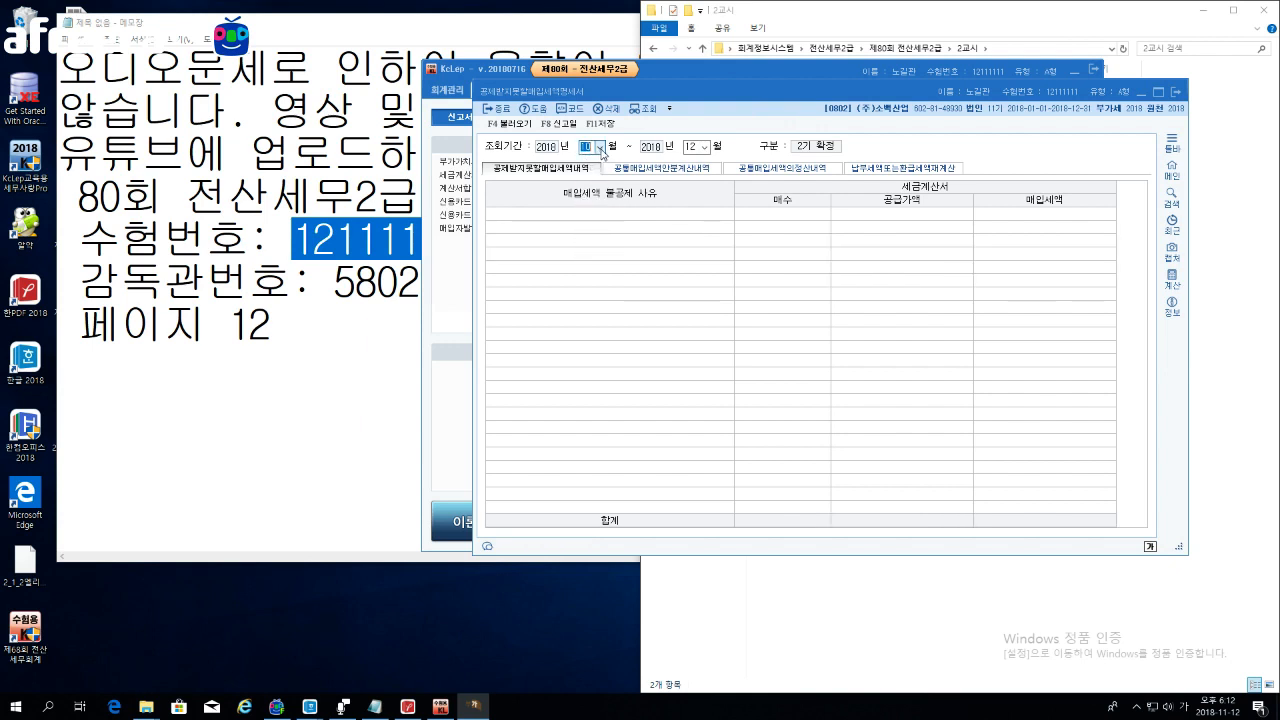
type("7")
key("Return")
type("9")
key("Return")
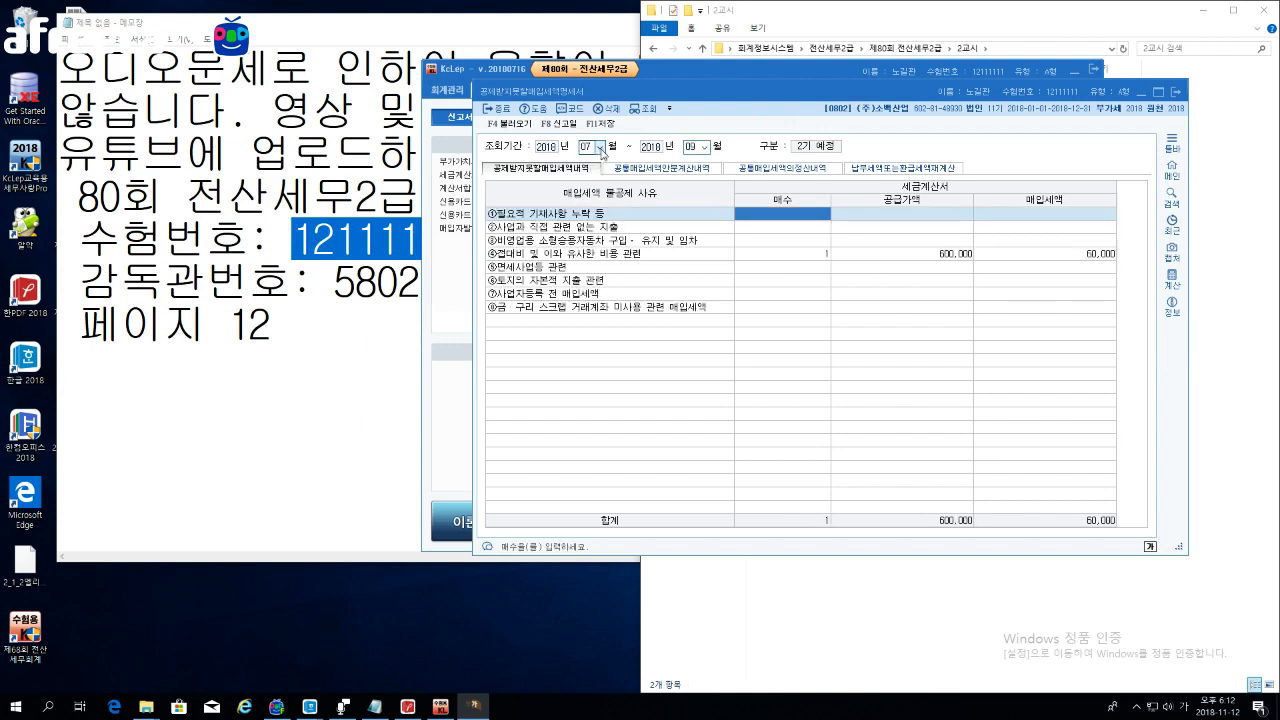
Step: Zero the invoice count and 600,000 supply value on row ④ 접대비
left_click(790, 257)
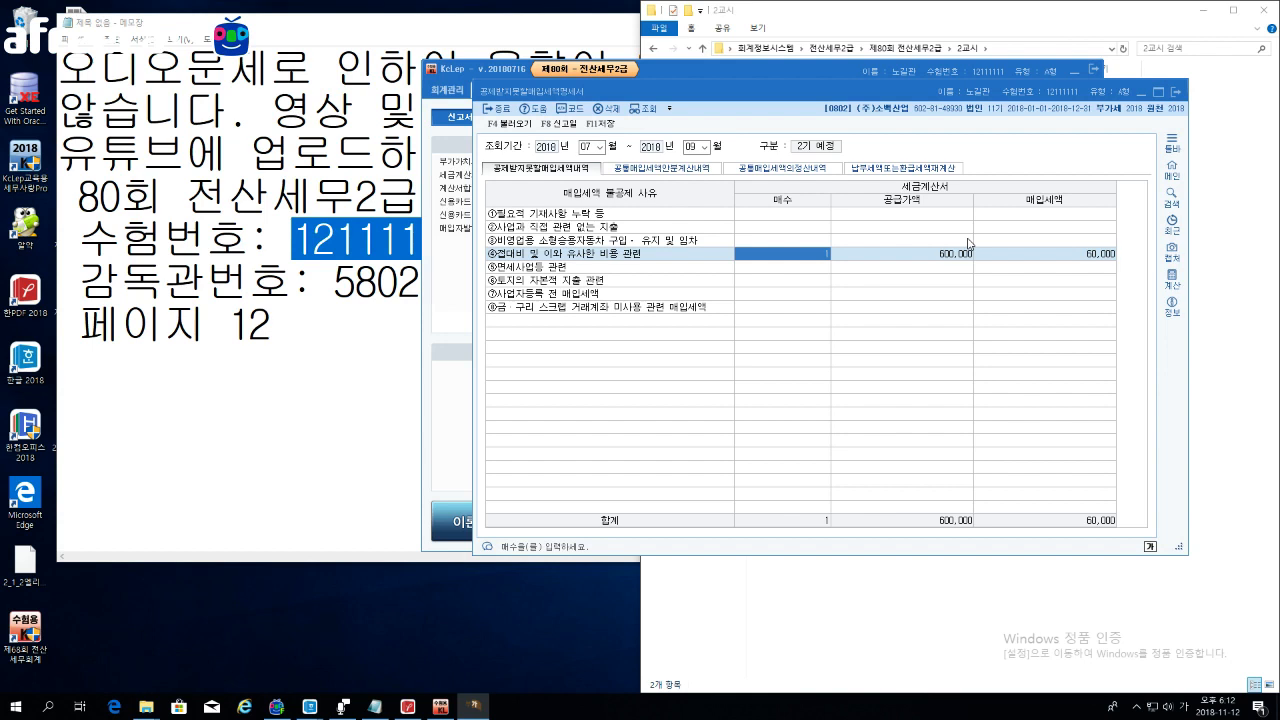
type("0")
key("Return")
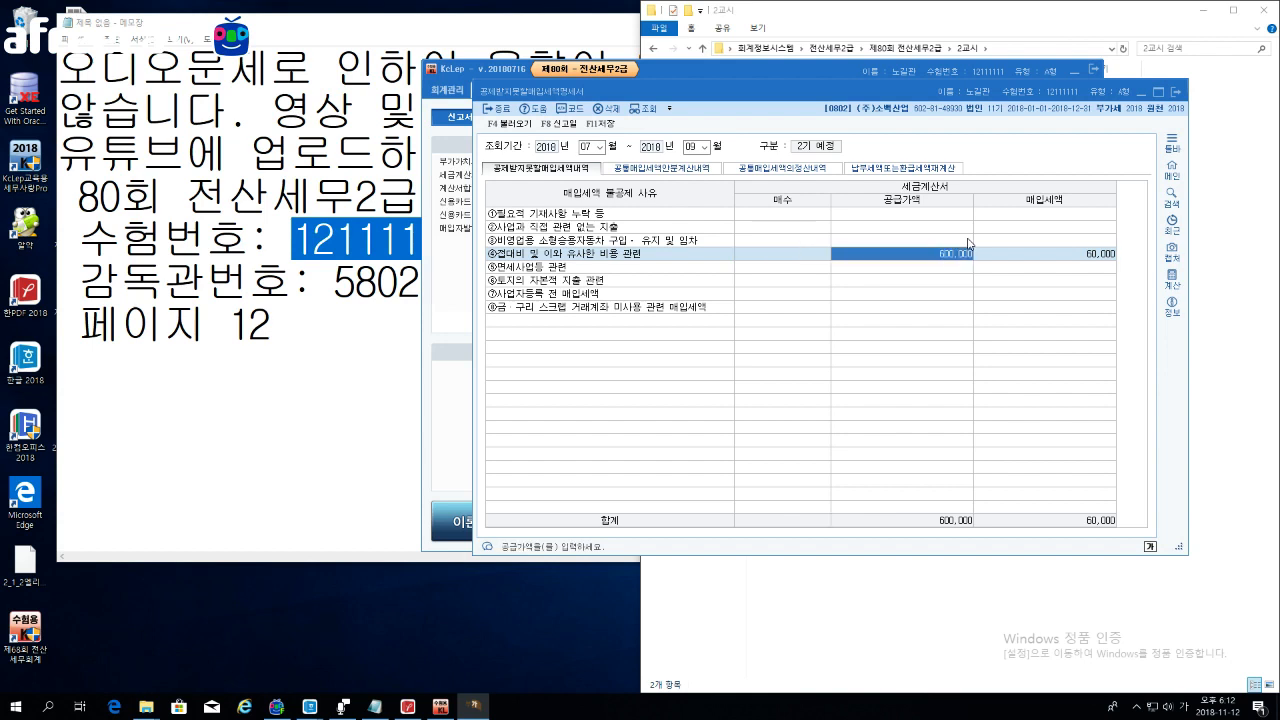
type("0")
key("Return")
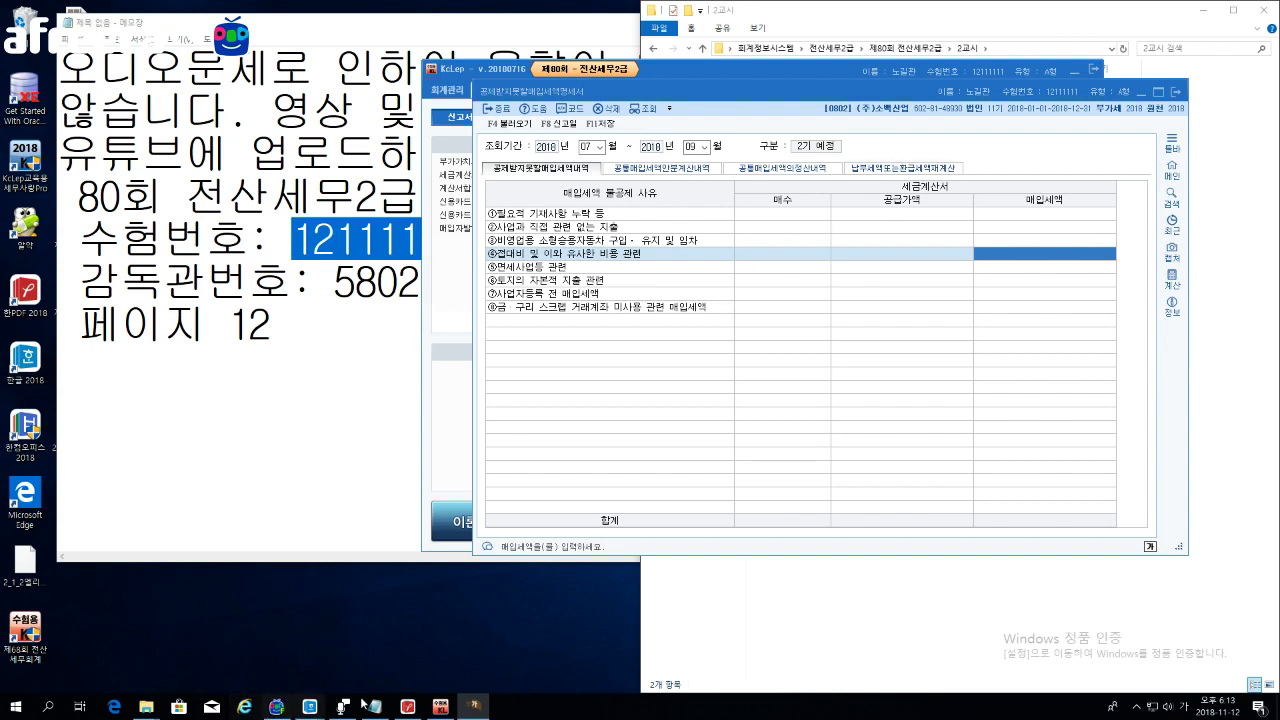
Step: Hide Notepad and bring up the 네이버 클라우드 (N:) drive folder window
mouse_move(266, 708)
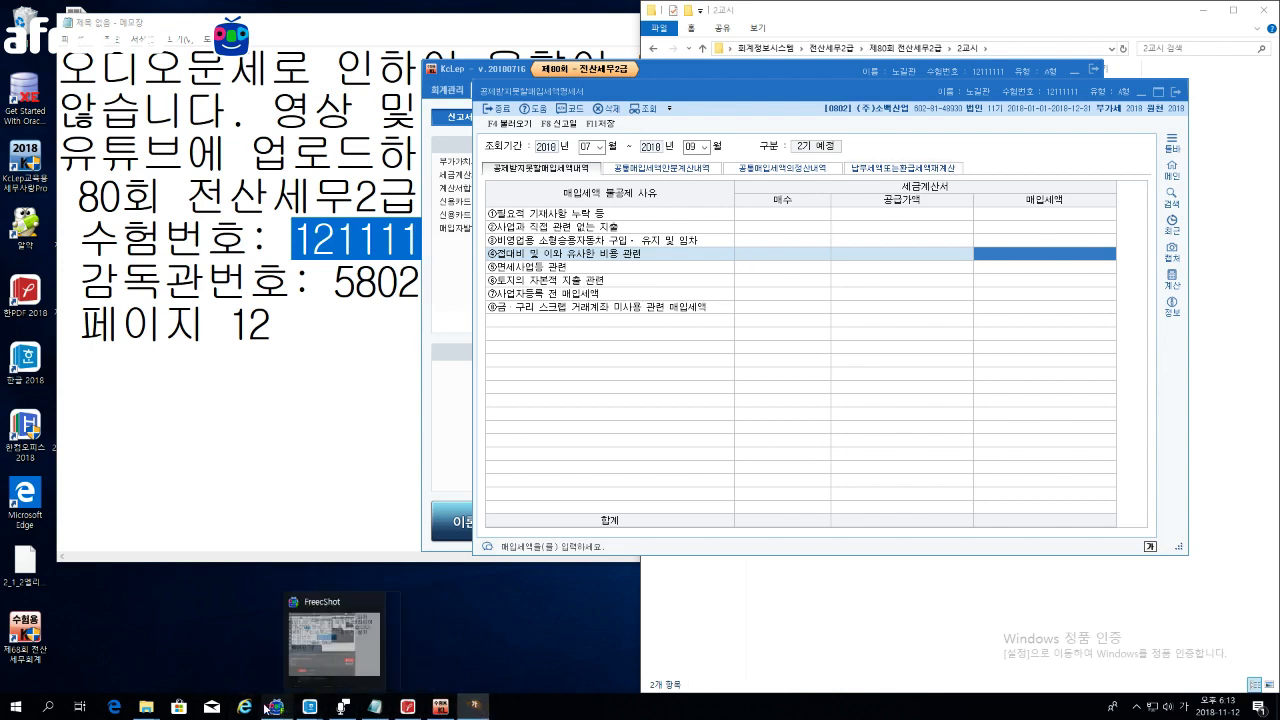
mouse_move(146, 707)
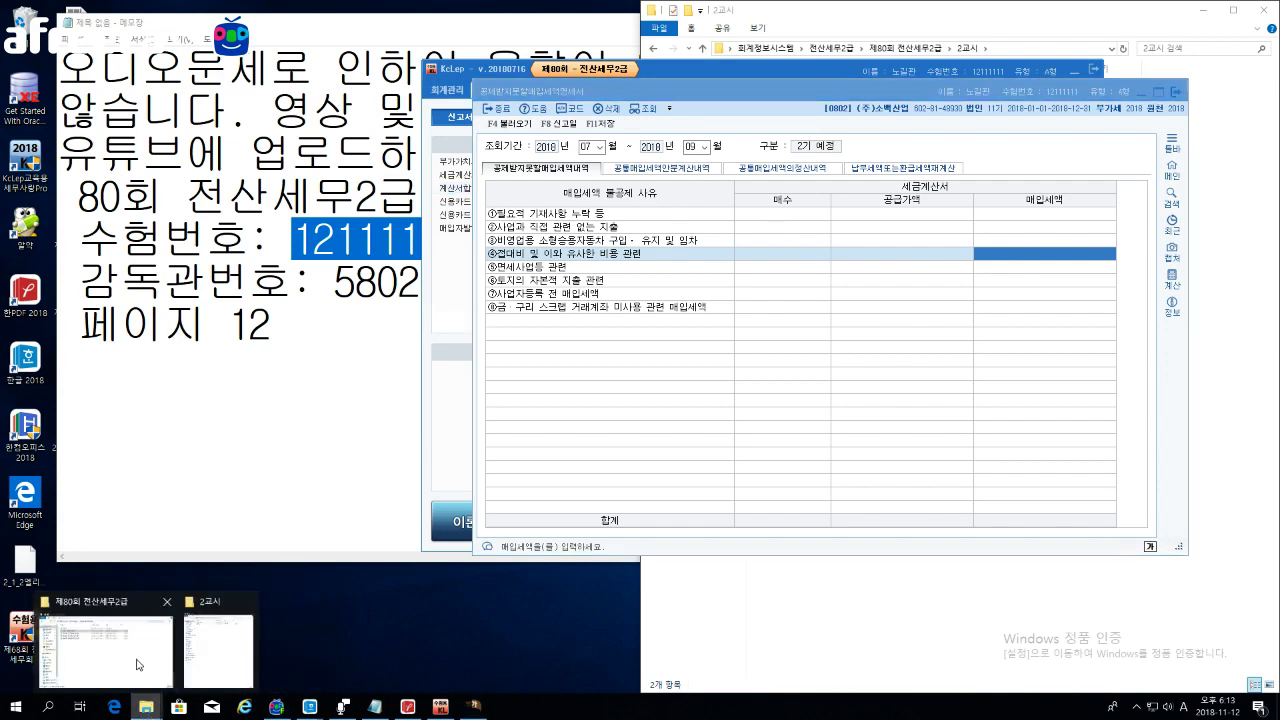
mouse_move(228, 645)
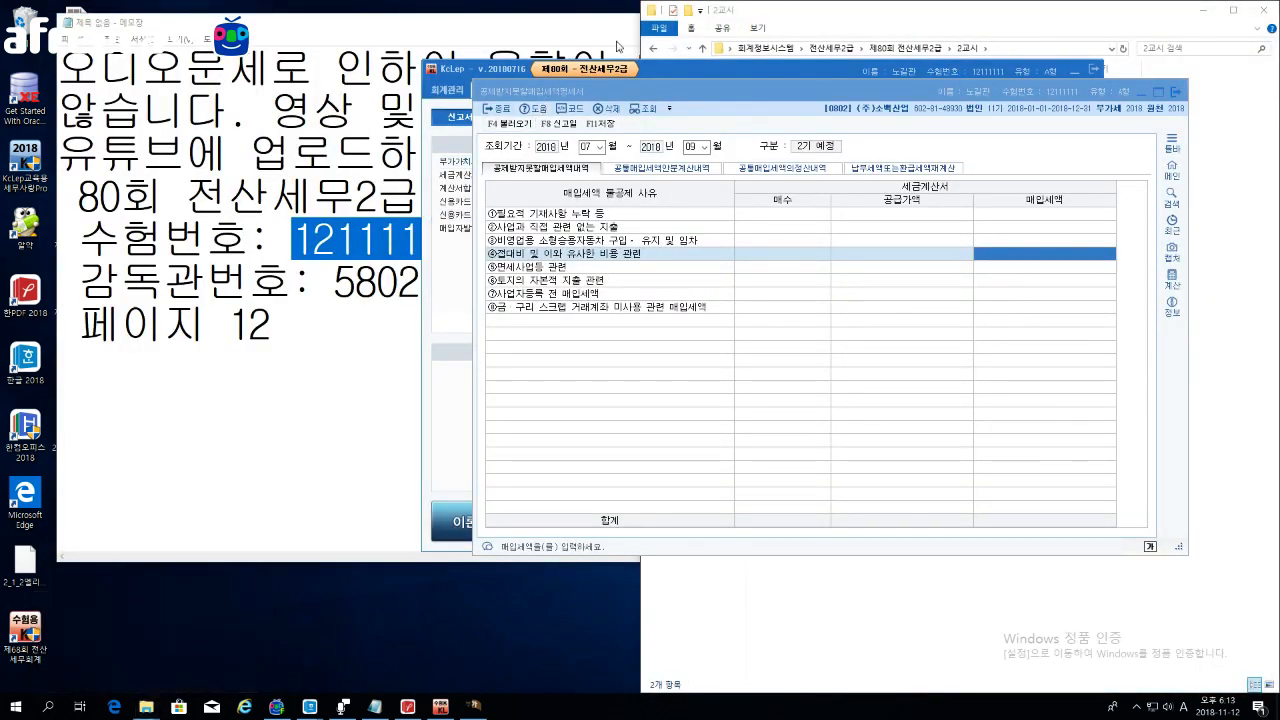
left_click(618, 46)
left_click(745, 24)
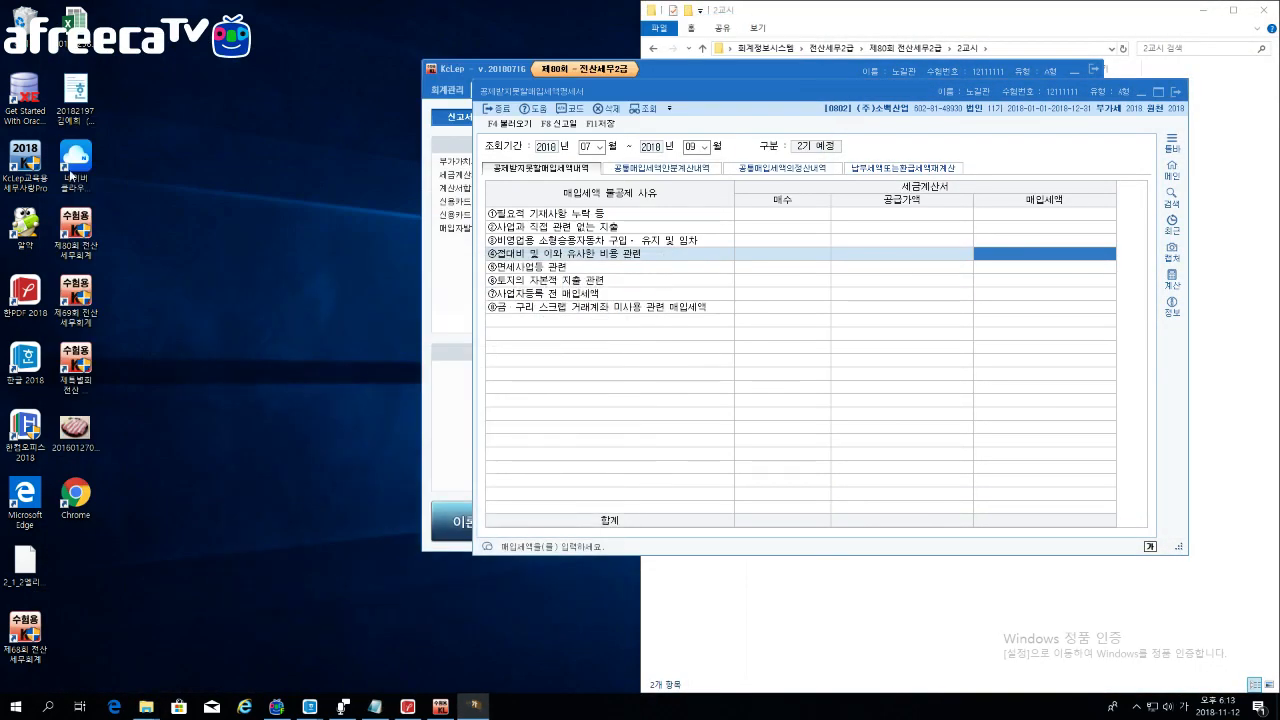
left_click(75, 157)
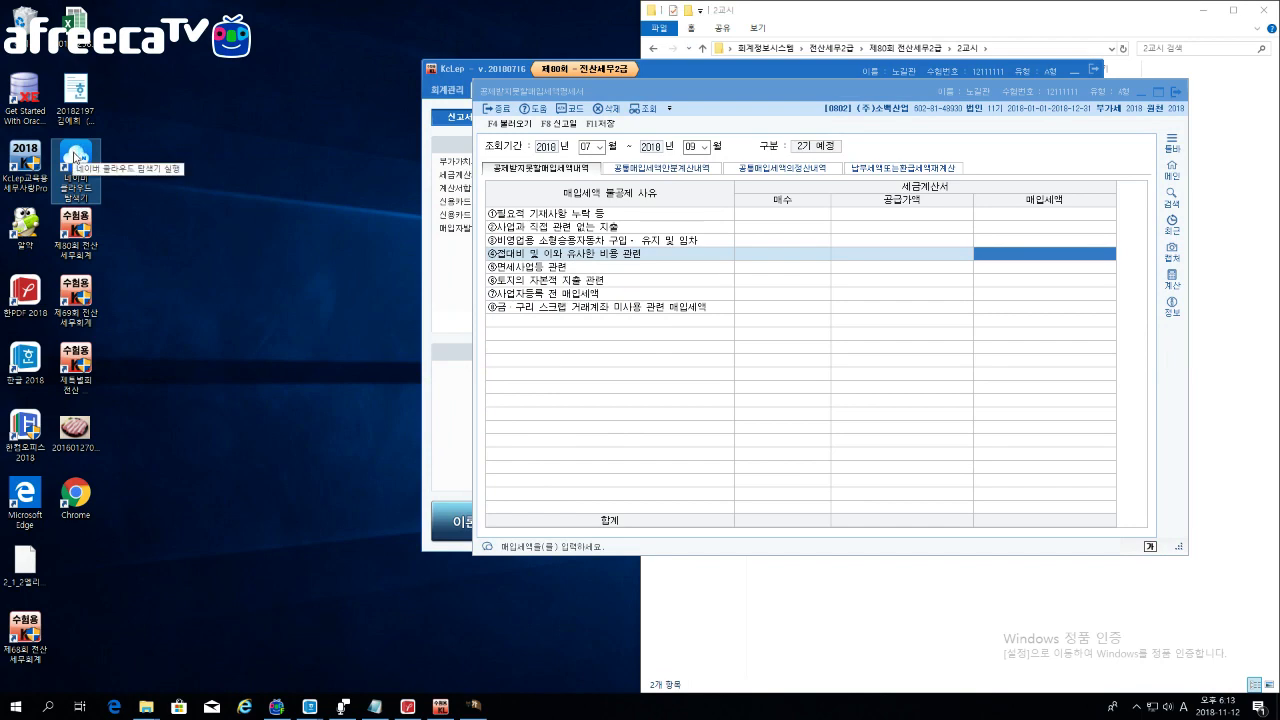
left_click(150, 704)
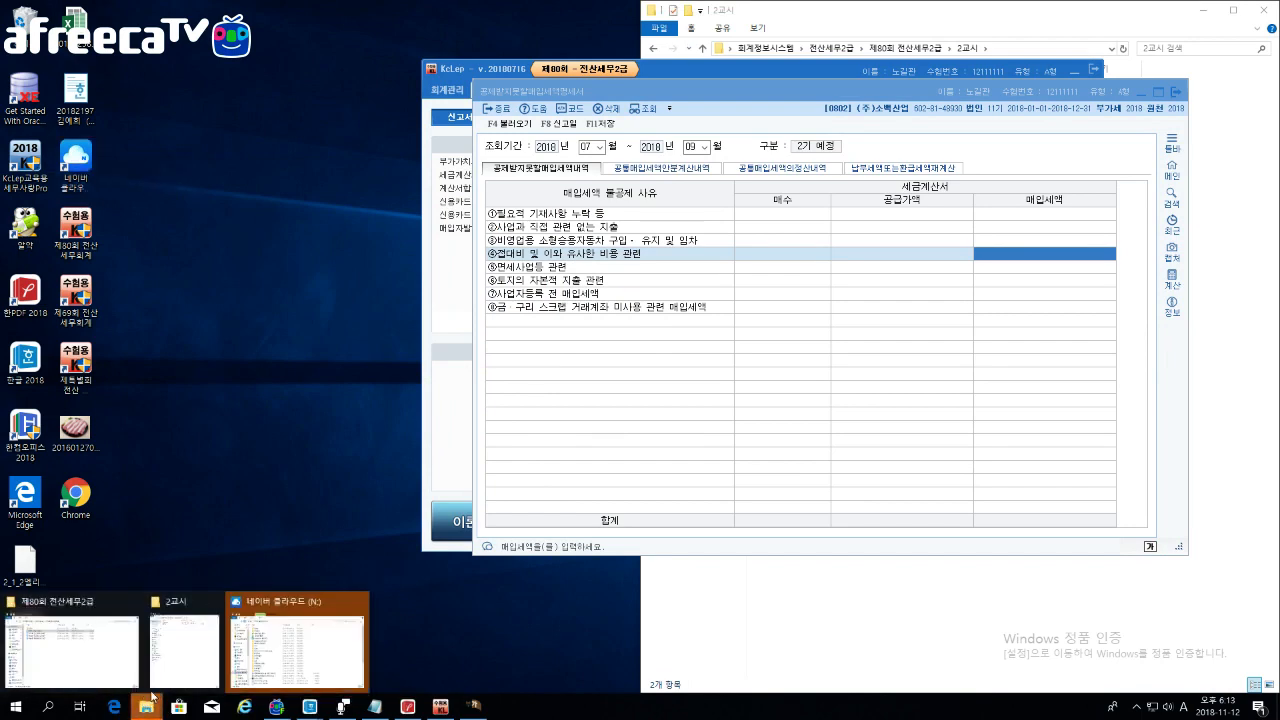
left_click(297, 645)
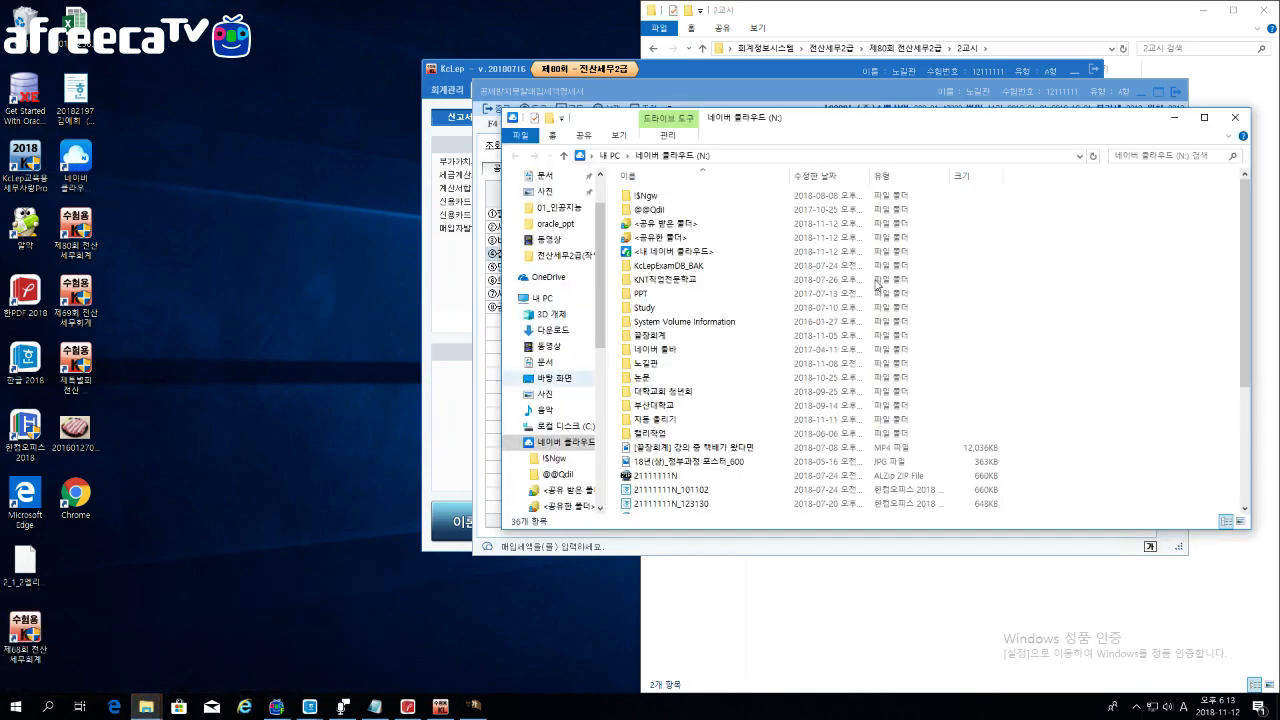
Step: Open the 2018 이론(교사용) file from 꿀팡회계 > 완성교재 > 2019 > 전산회계1급(작업중), then close Explorer
double_click(664, 336)
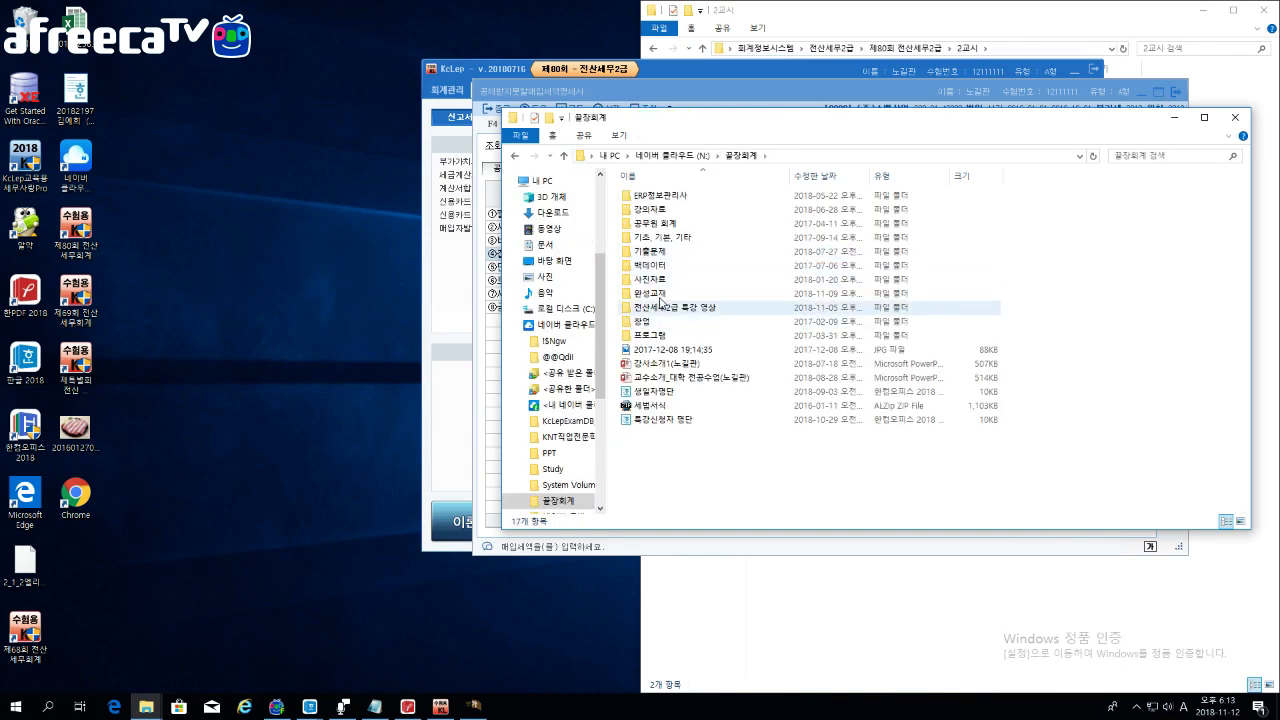
double_click(658, 294)
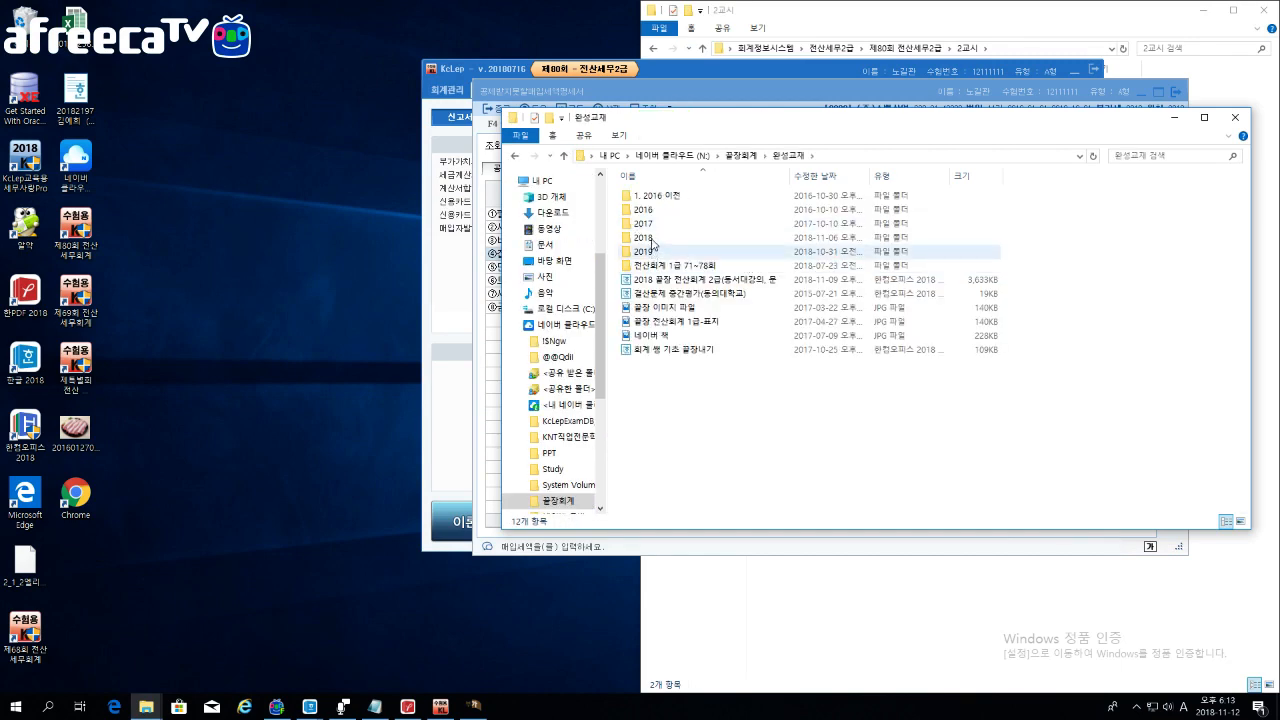
double_click(662, 251)
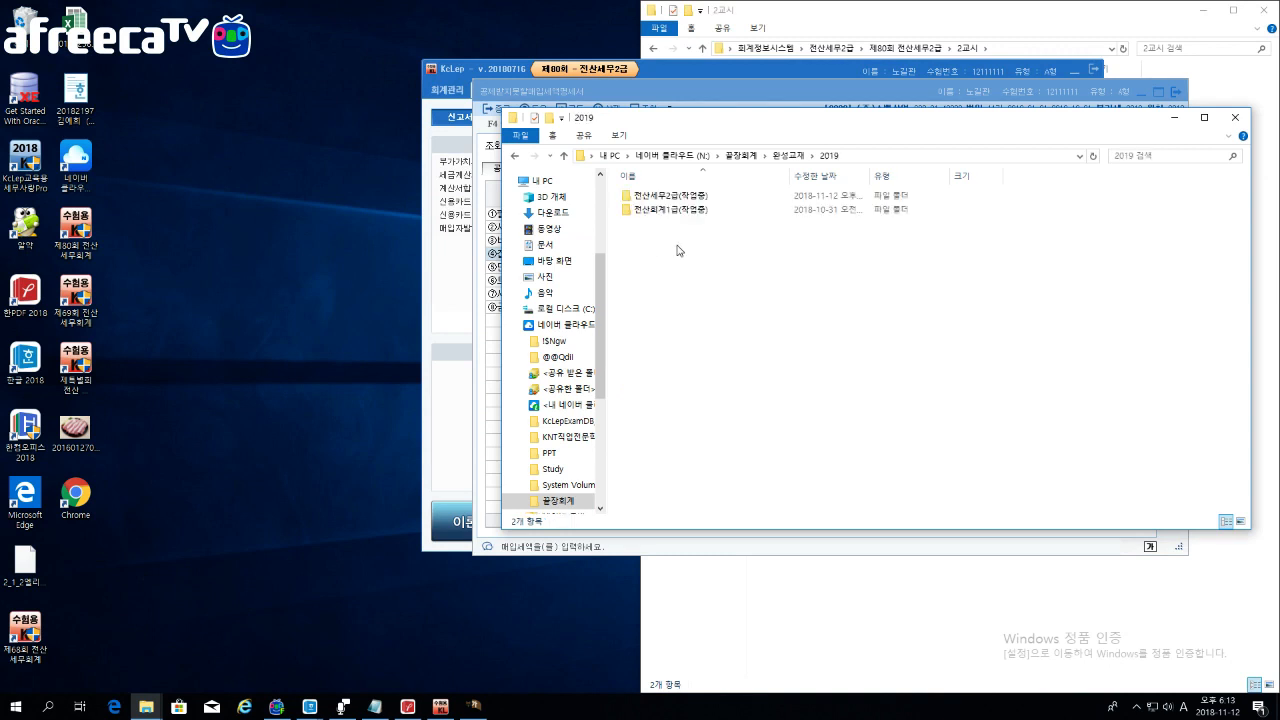
double_click(705, 209)
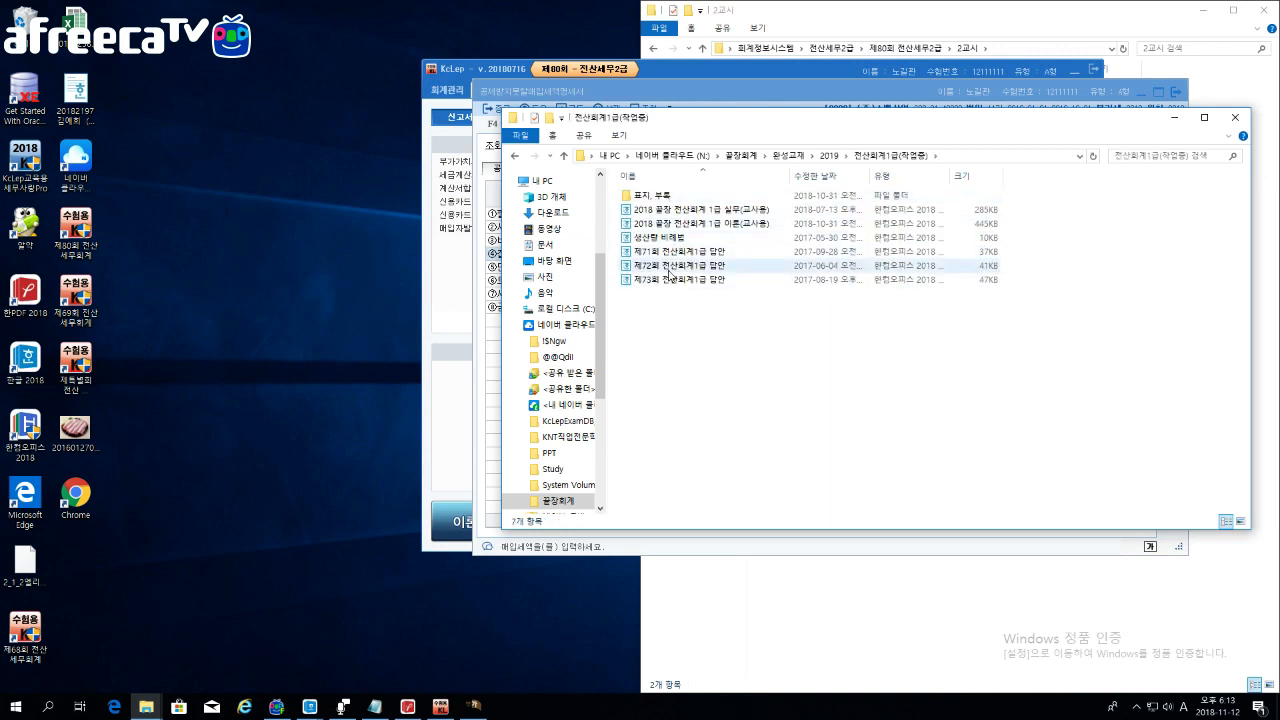
left_click(708, 226)
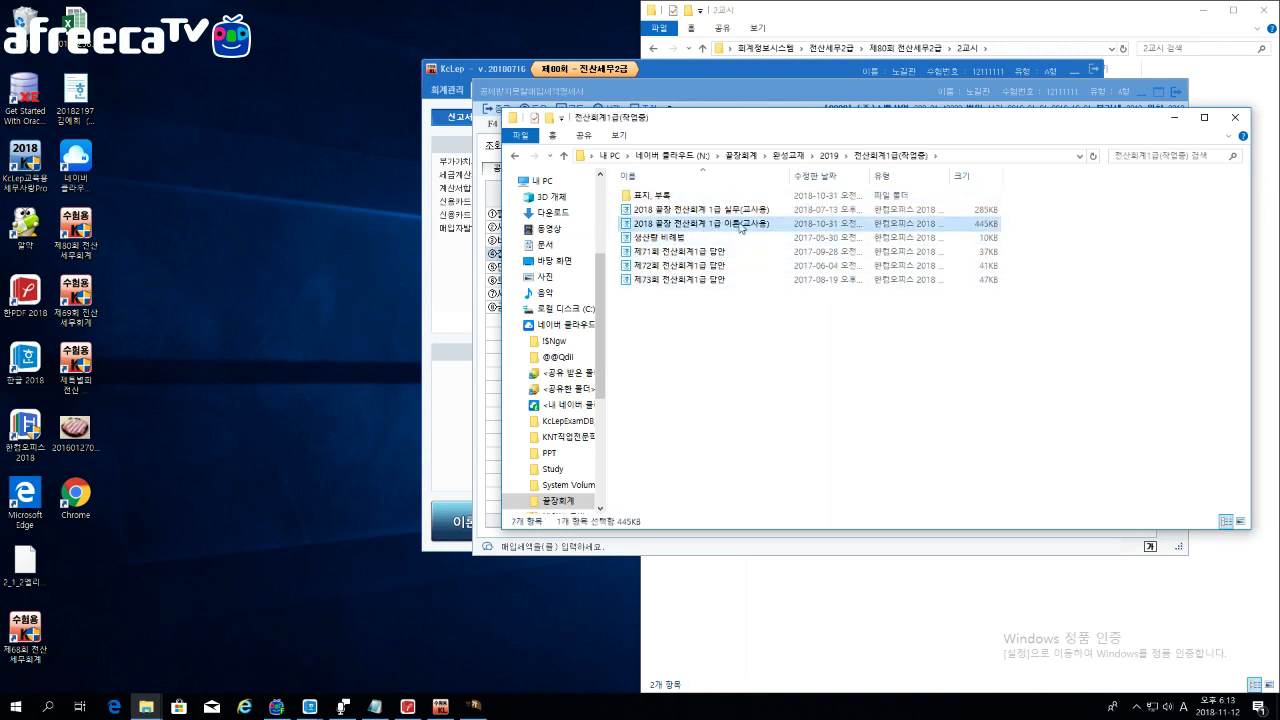
left_click(1230, 121)
Step: Scroll the theory notes past the practice questions to the 세금계산서 section on page 116
scroll(826, 306, "down", 9)
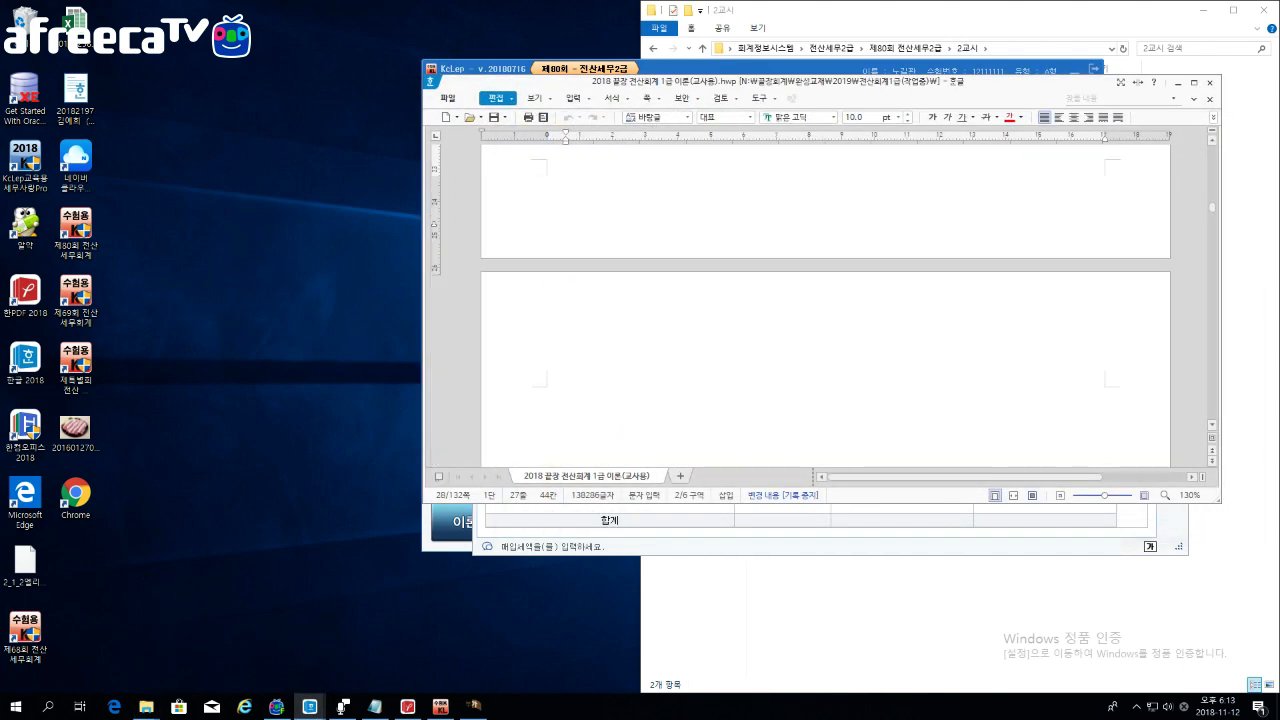
left_click_drag(1215, 211, 1197, 358)
left_click(887, 284)
scroll(887, 284, "down", 15)
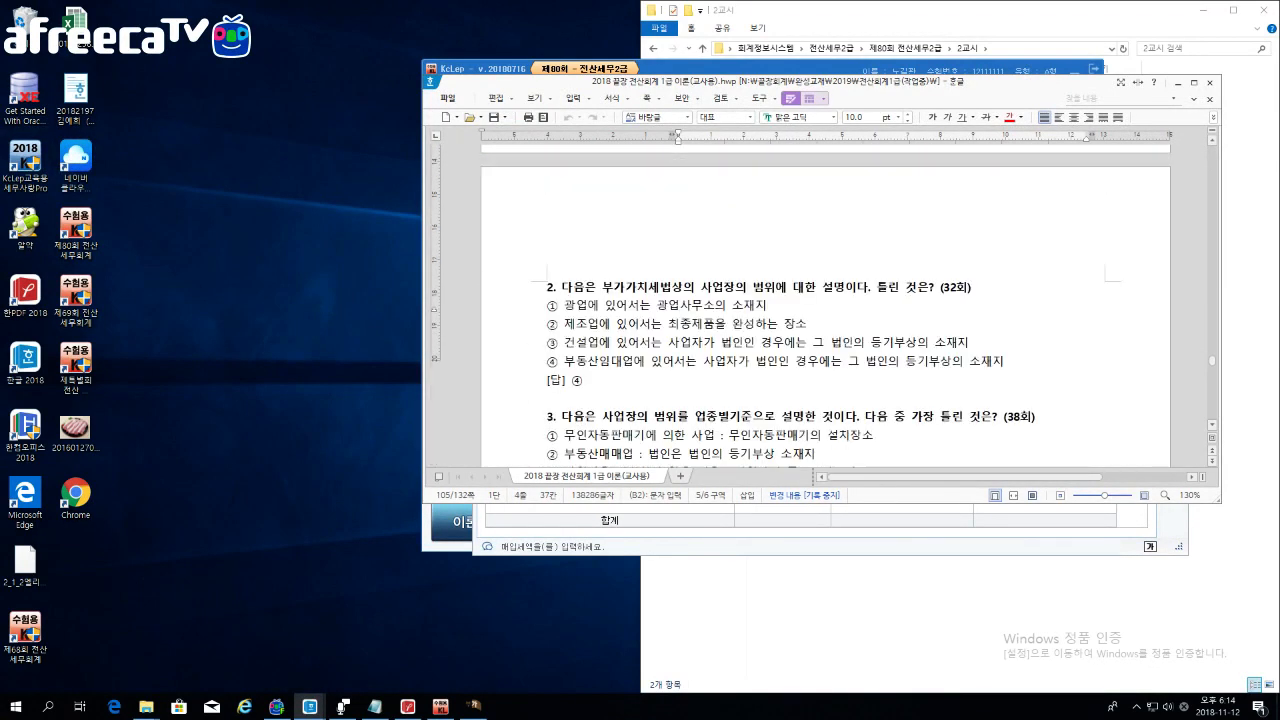
scroll(825, 300, "down", 15)
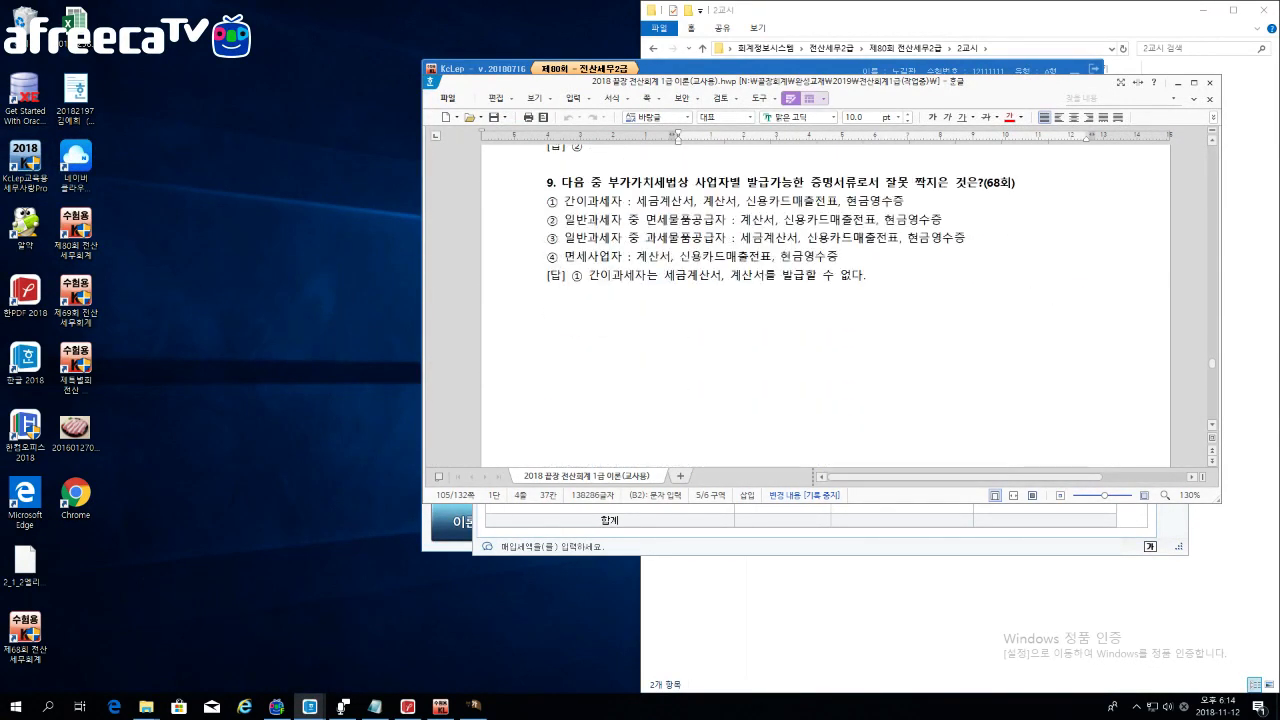
scroll(825, 300, "down", 1)
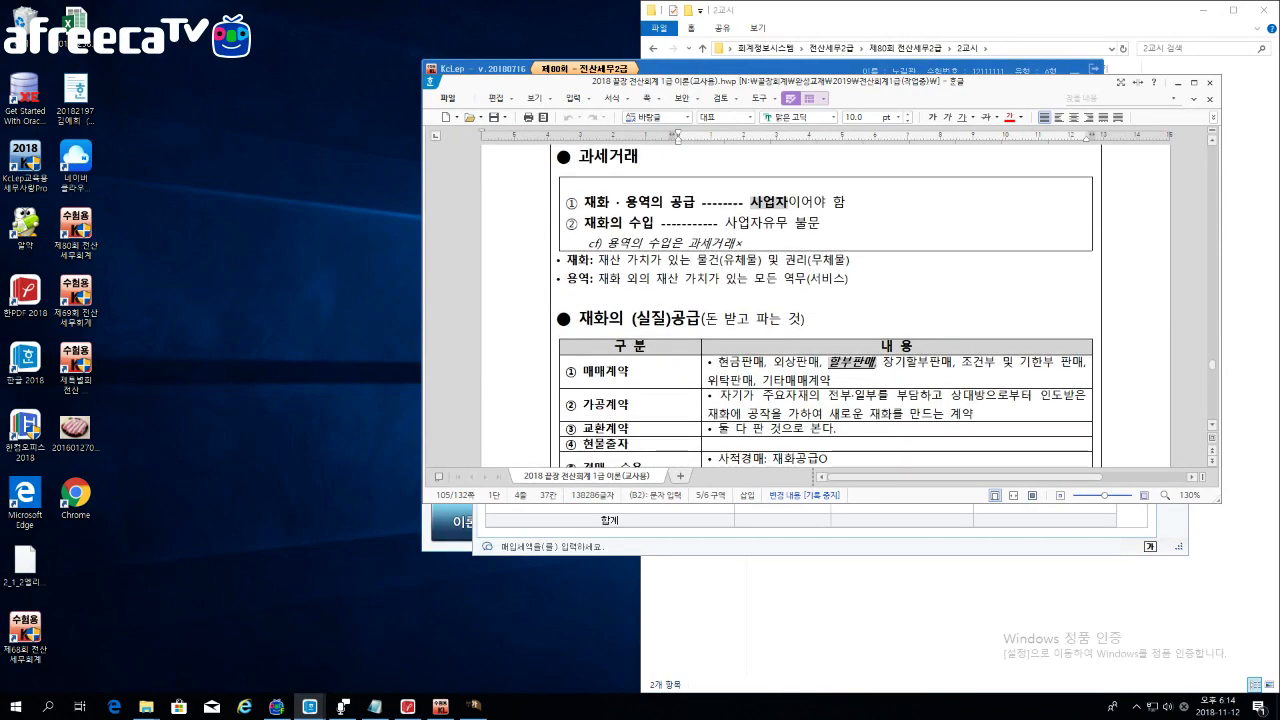
scroll(825, 300, "down", 15)
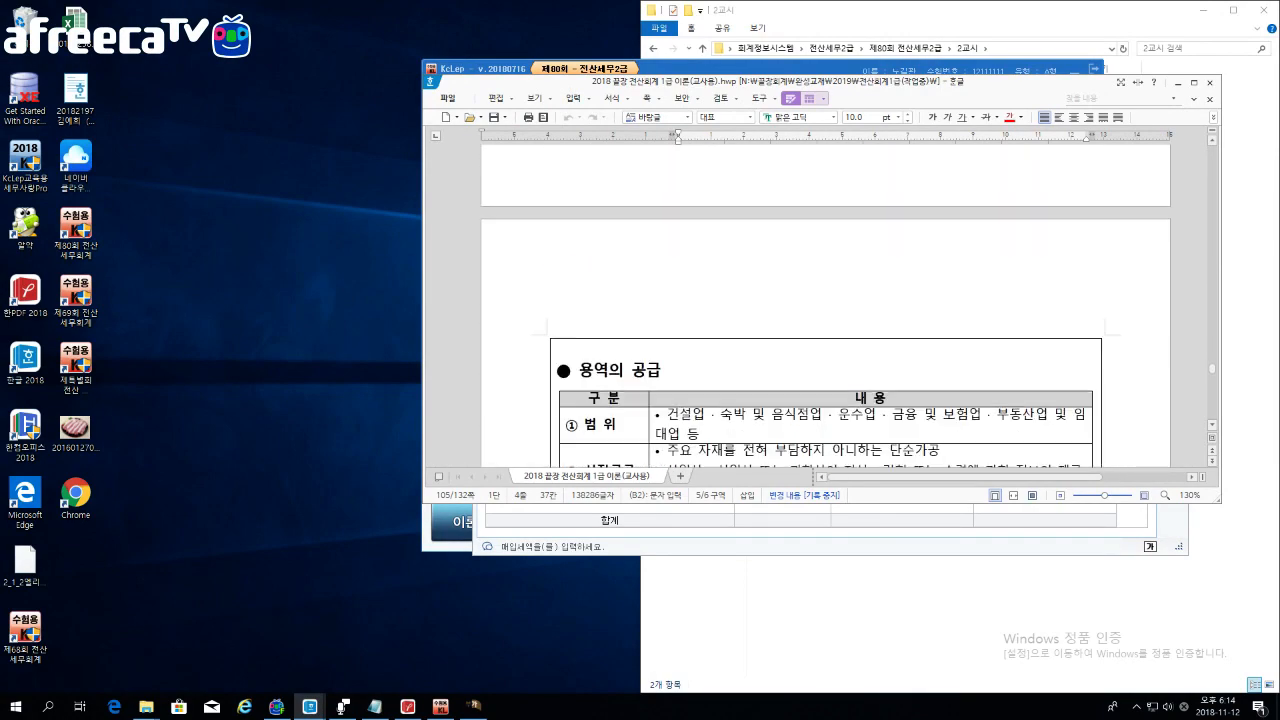
scroll(825, 300, "down", 15)
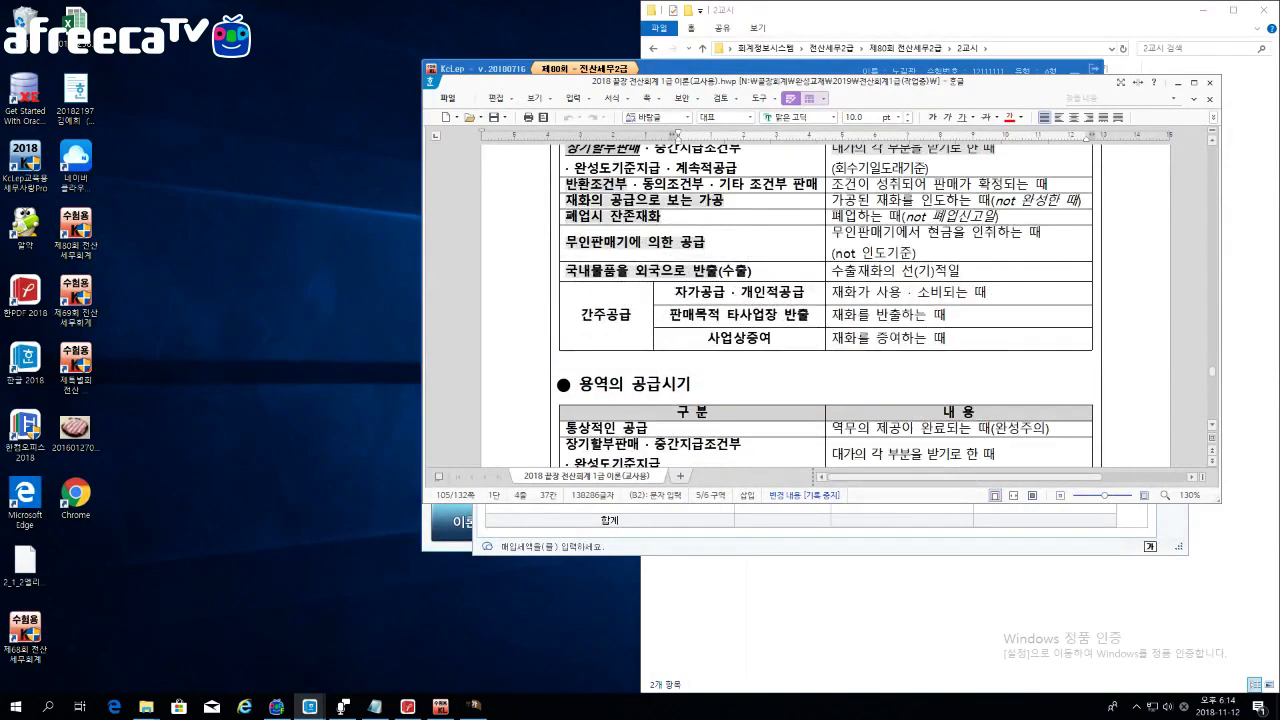
scroll(825, 300, "down", 15)
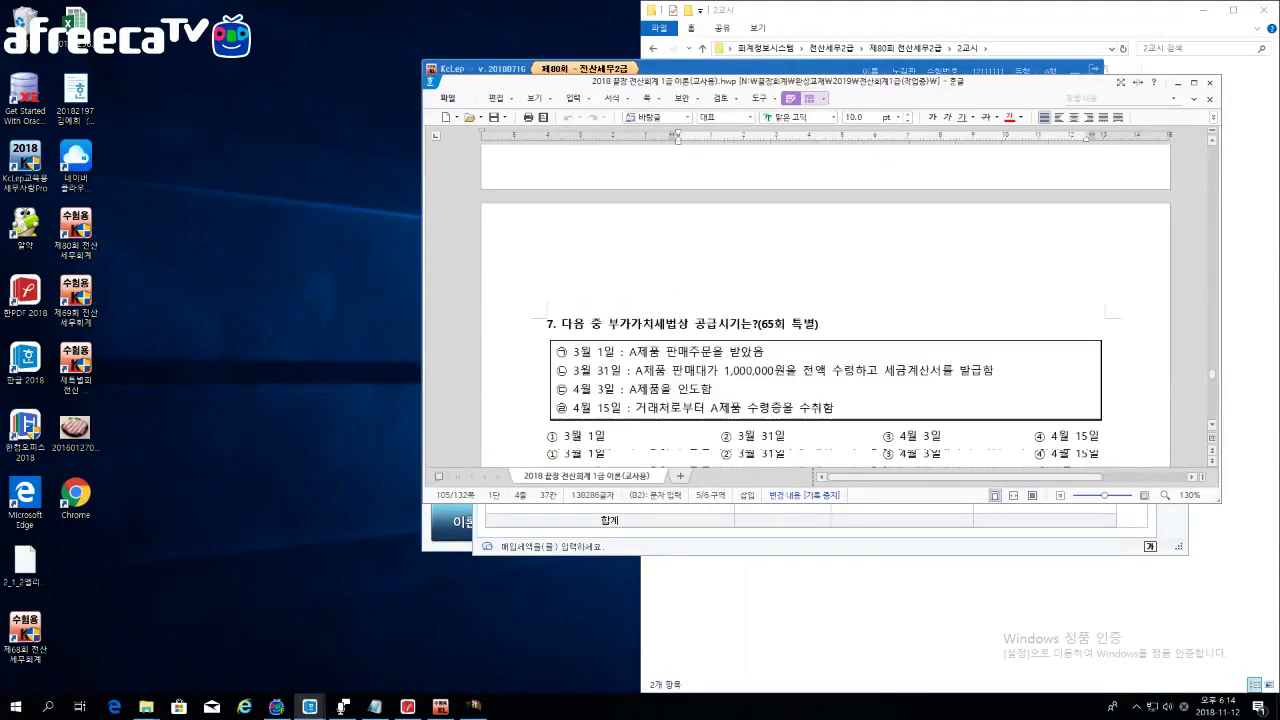
scroll(825, 300, "down", 15)
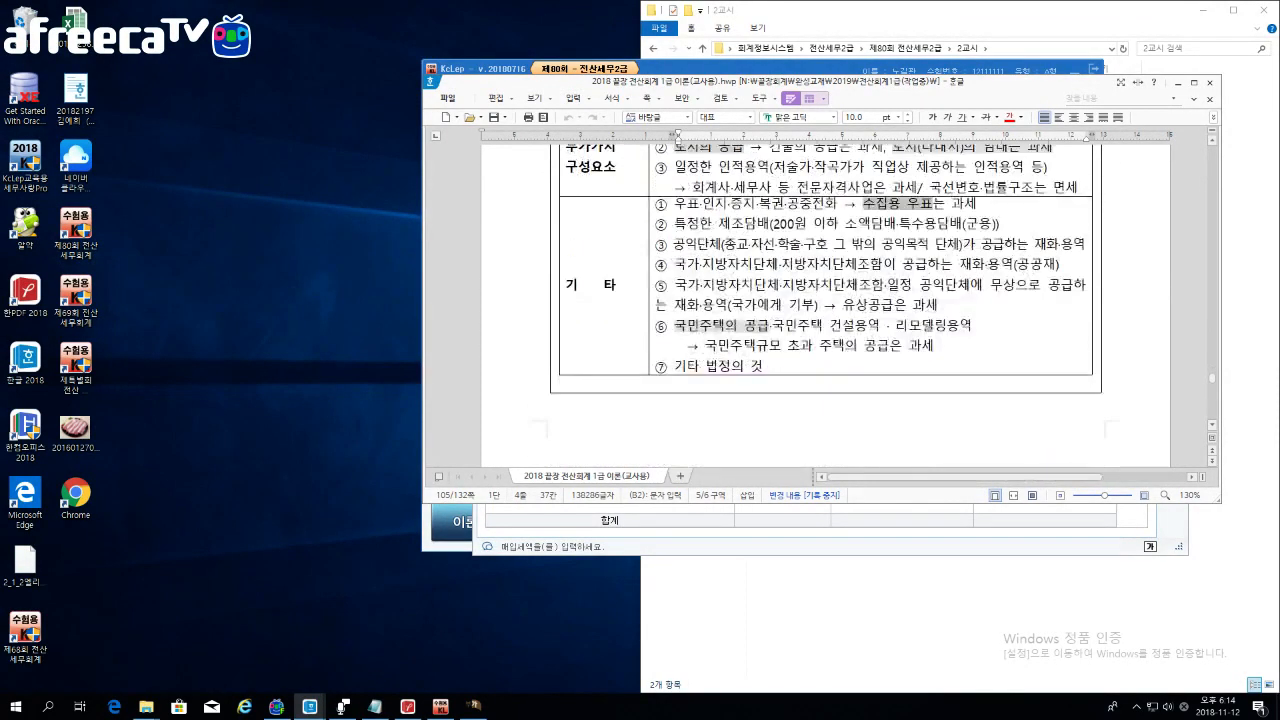
scroll(825, 300, "down", 9)
left_click(547, 317)
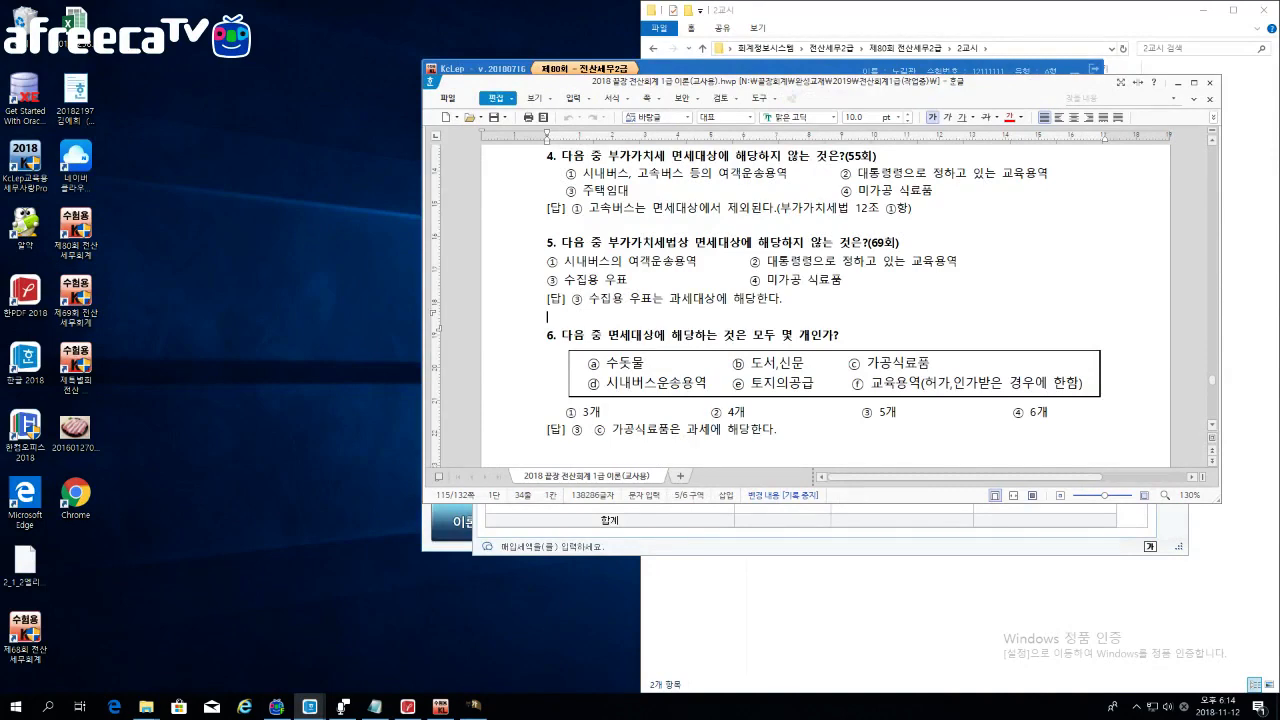
scroll(825, 300, "down", 5)
scroll(825, 300, "down", 1)
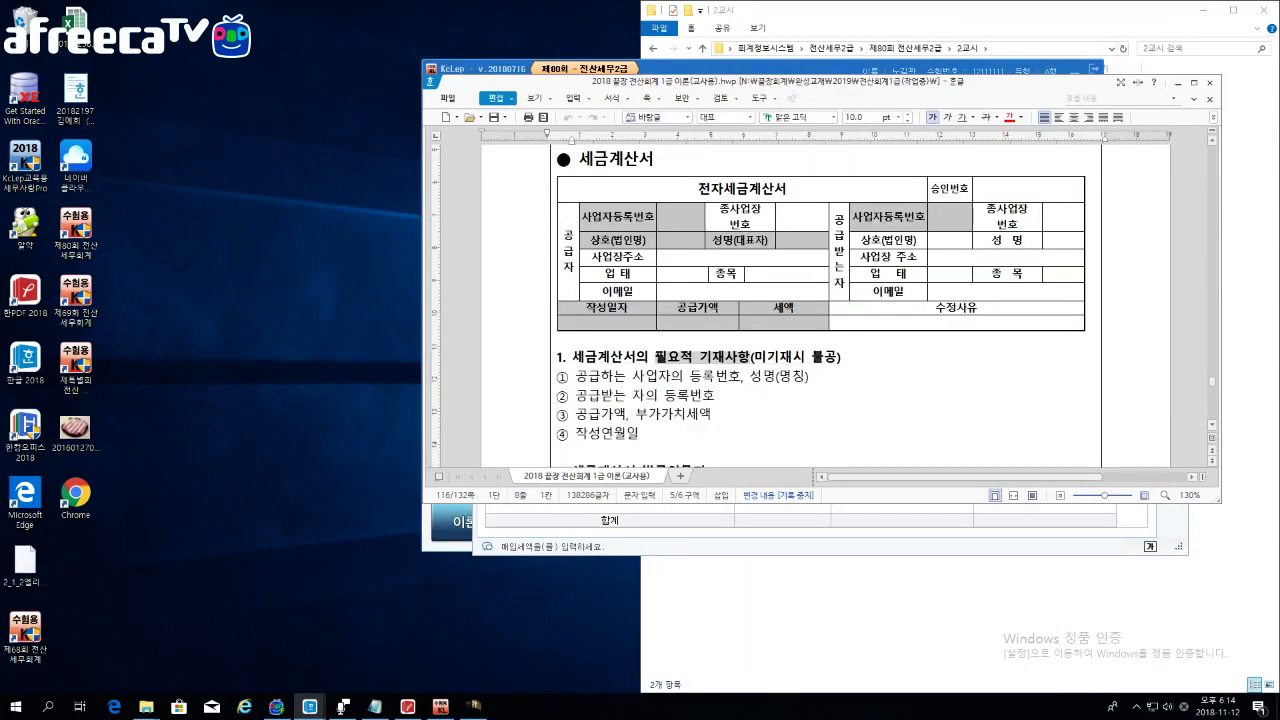
Step: Maximize Hangul and highlight the required-entries heading and the electronic tax invoice table
left_click(1193, 82)
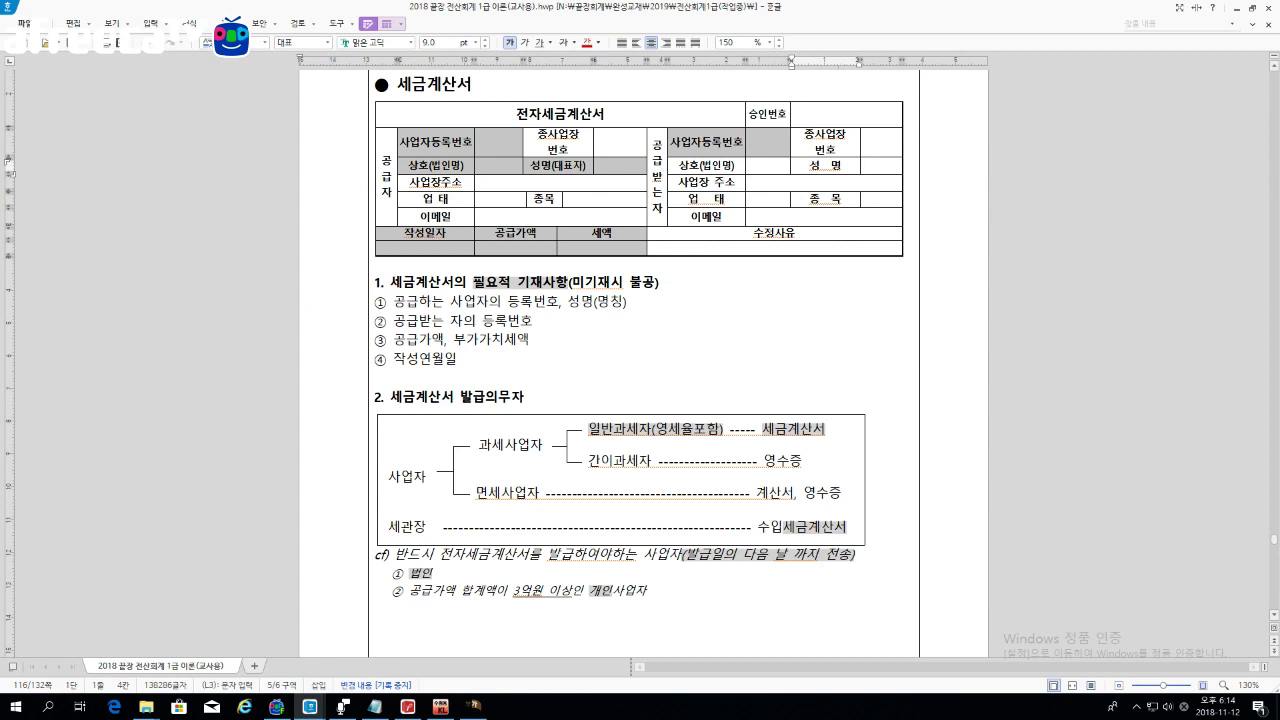
left_click(482, 86)
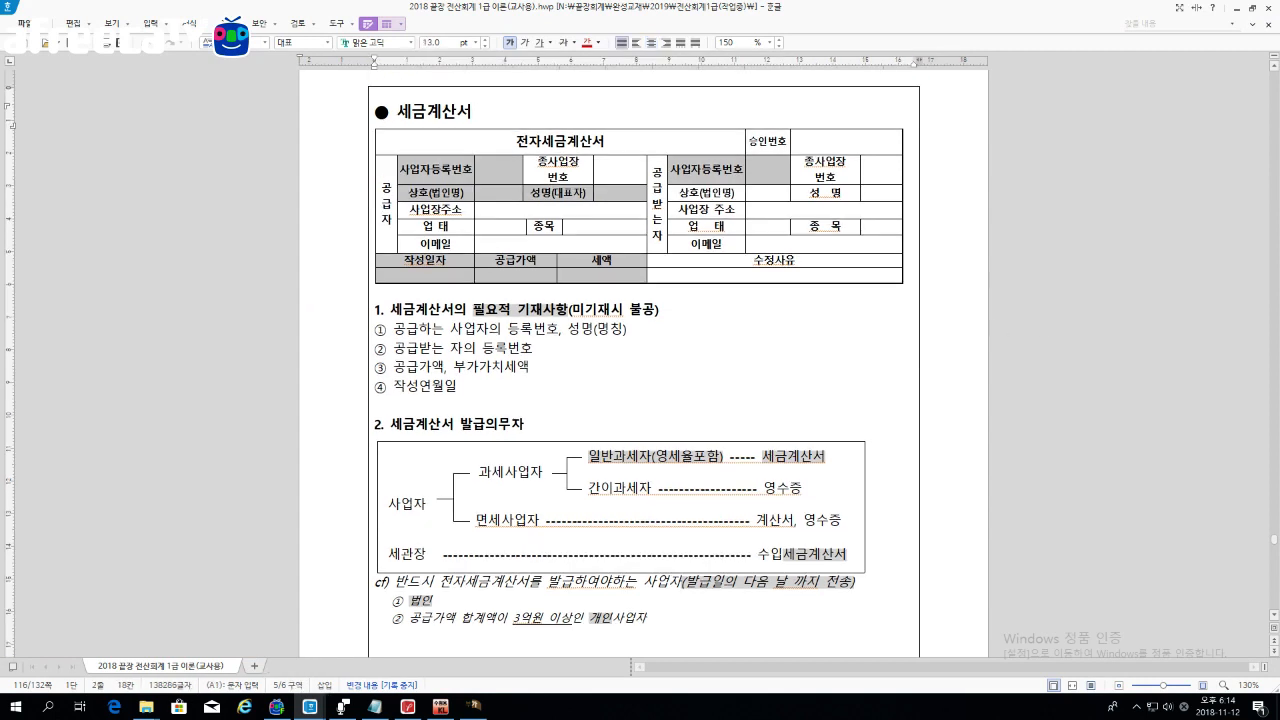
left_click_drag(391, 311, 661, 311)
left_click(662, 311)
mouse_move(480, 142)
left_mouse_down()
mouse_move(823, 243)
mouse_move(830, 274)
left_mouse_up()
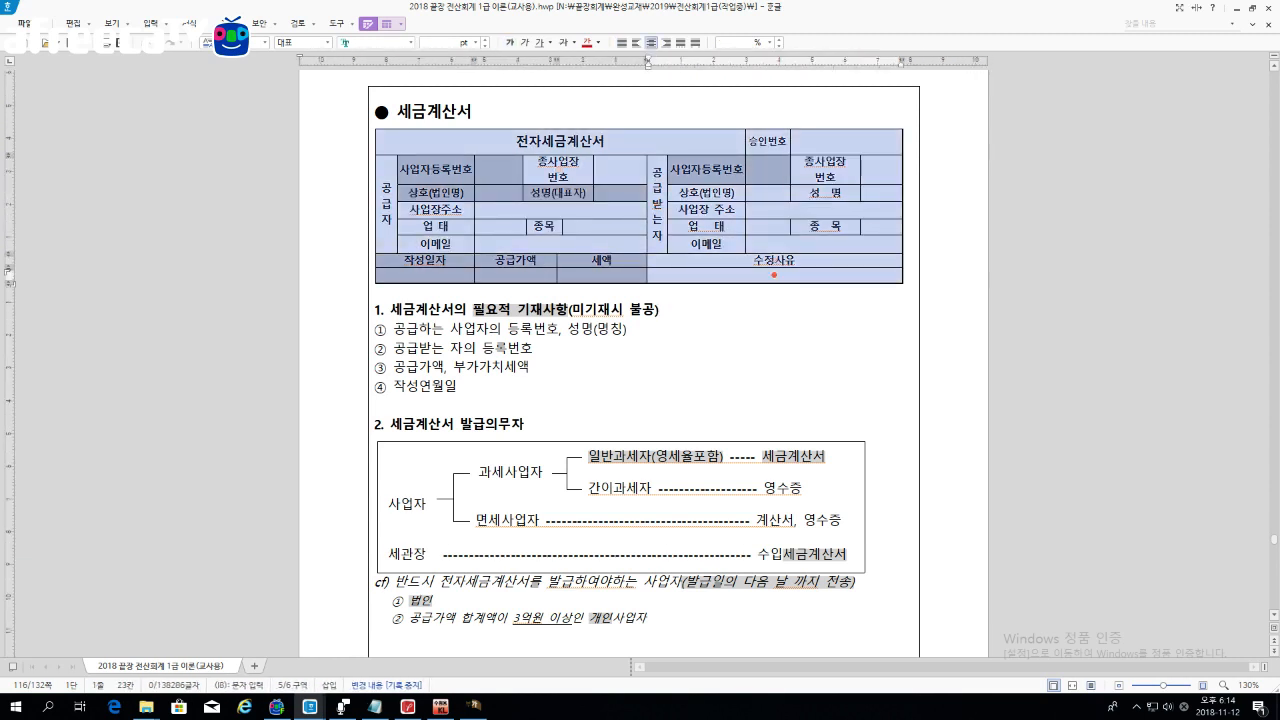
left_click(750, 309)
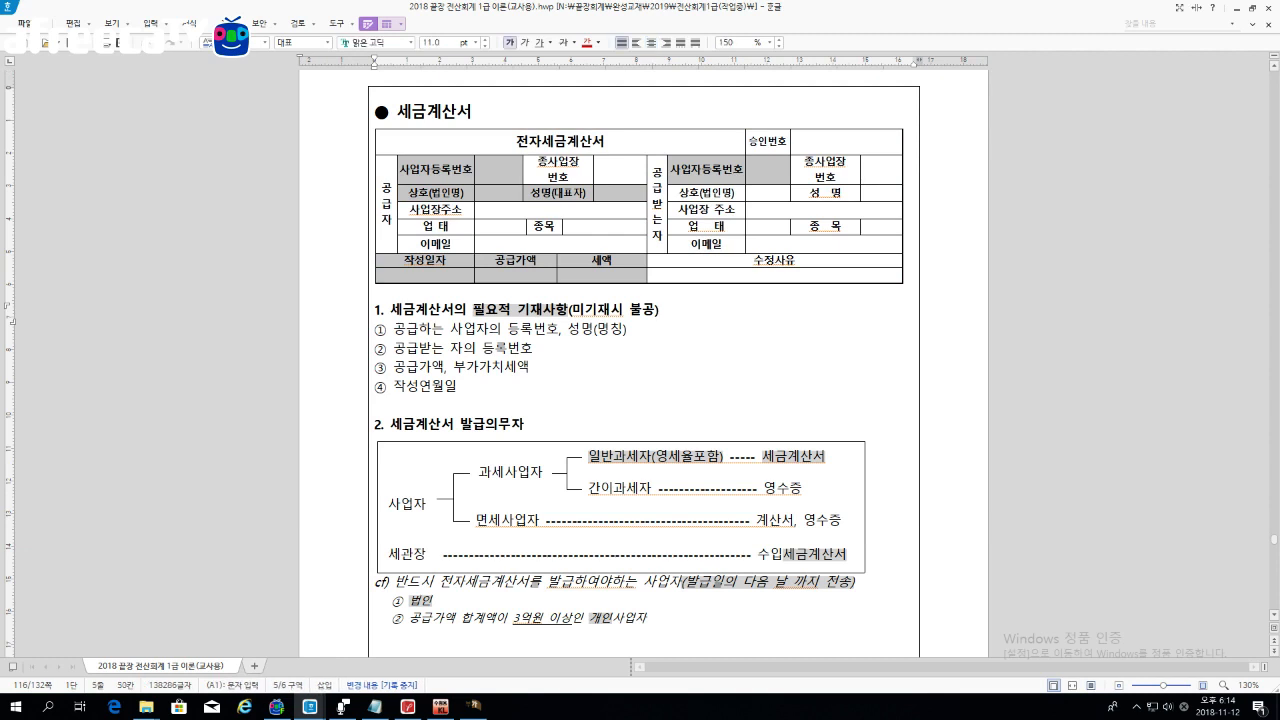
left_click(452, 169)
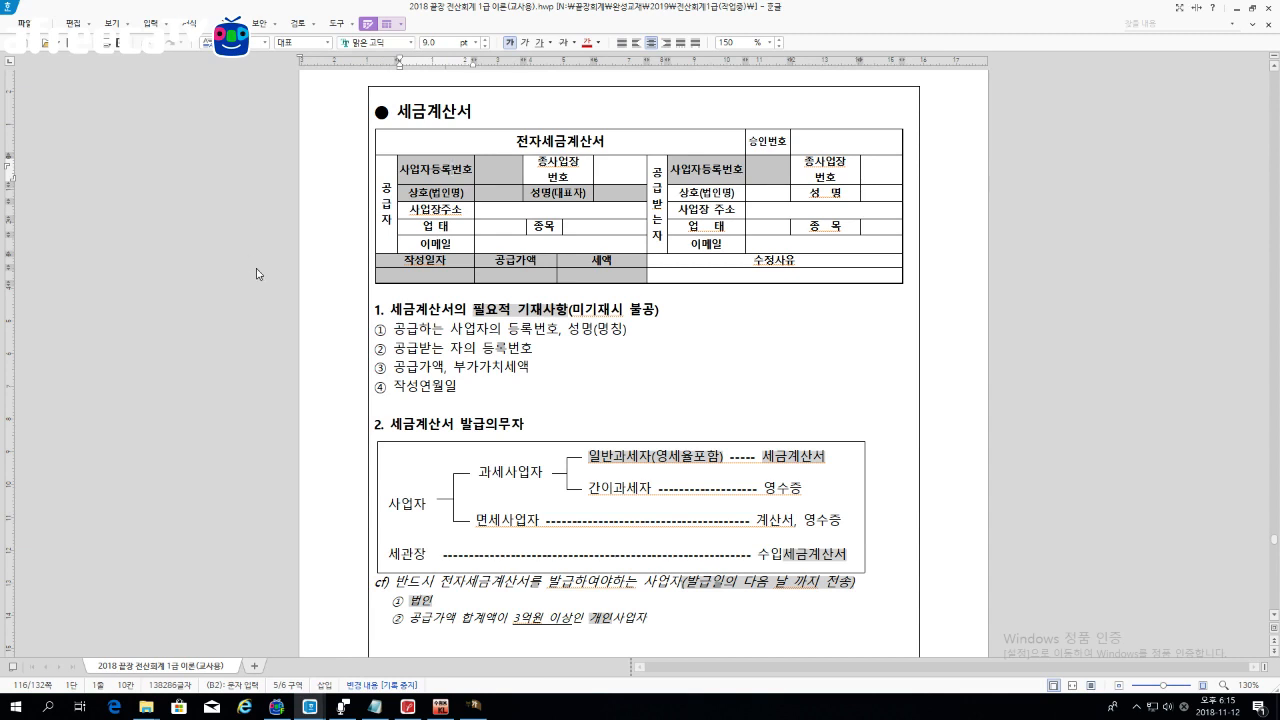
Step: Highlight the four required invoice items, including 등록번호 and 성명(명칭), to explain them
left_click(458, 387)
left_click_drag(458, 387, 376, 312)
left_click(504, 383)
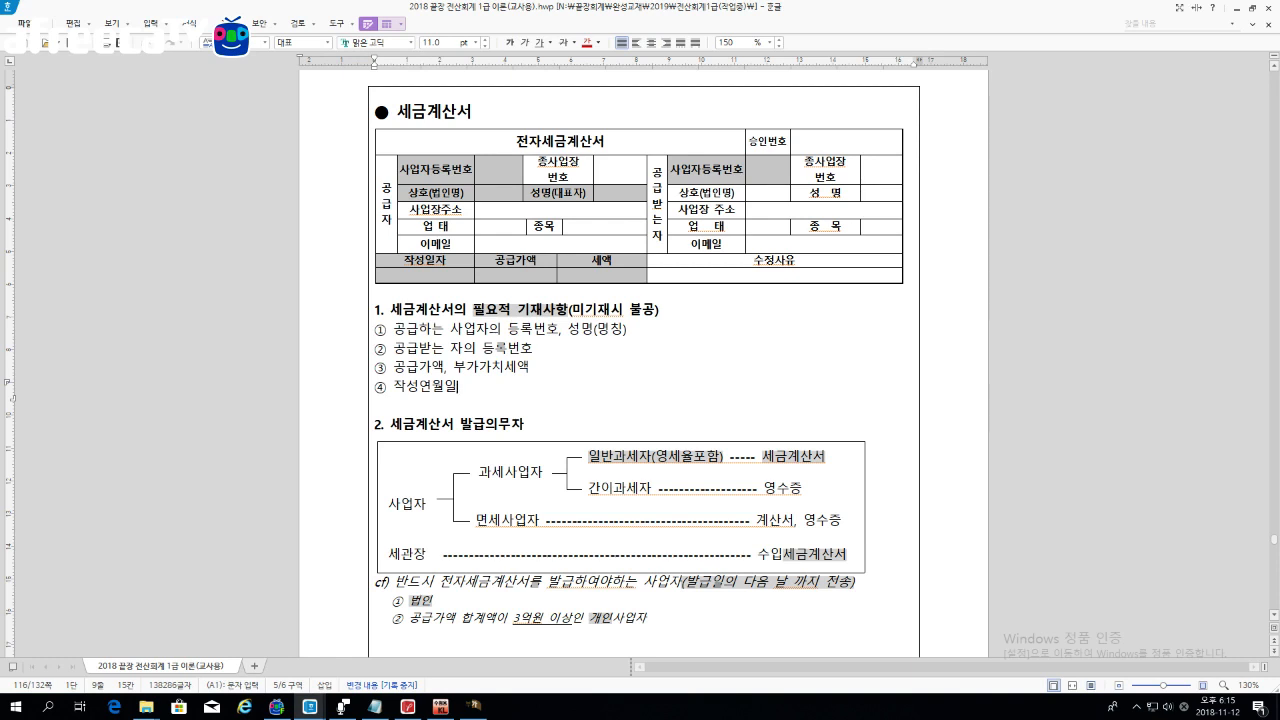
left_click_drag(450, 330, 632, 332)
left_click(632, 332)
left_click_drag(482, 350, 534, 350)
left_click(534, 350)
left_click_drag(594, 330, 627, 330)
left_click(628, 330)
left_click_drag(482, 350, 534, 350)
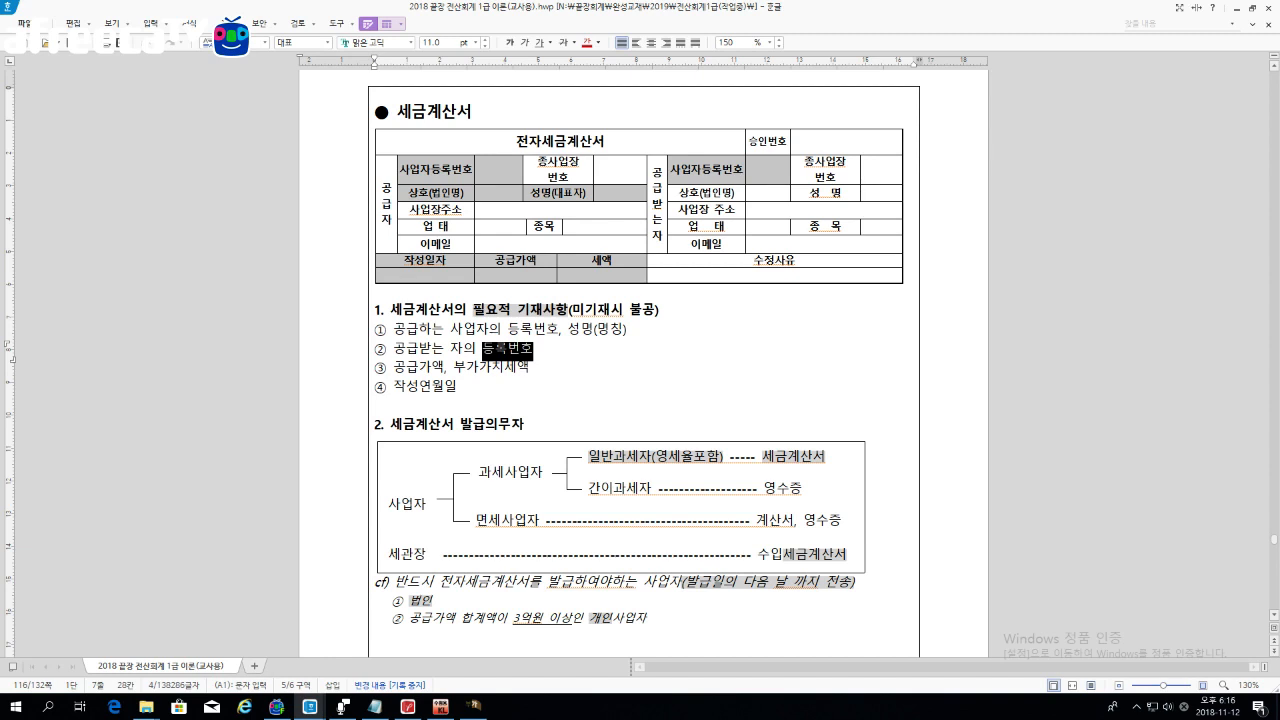
Step: Point out the buyer's 상호(법인명) row in the invoice table, then minimize Hangul
left_click_drag(705, 192, 880, 192)
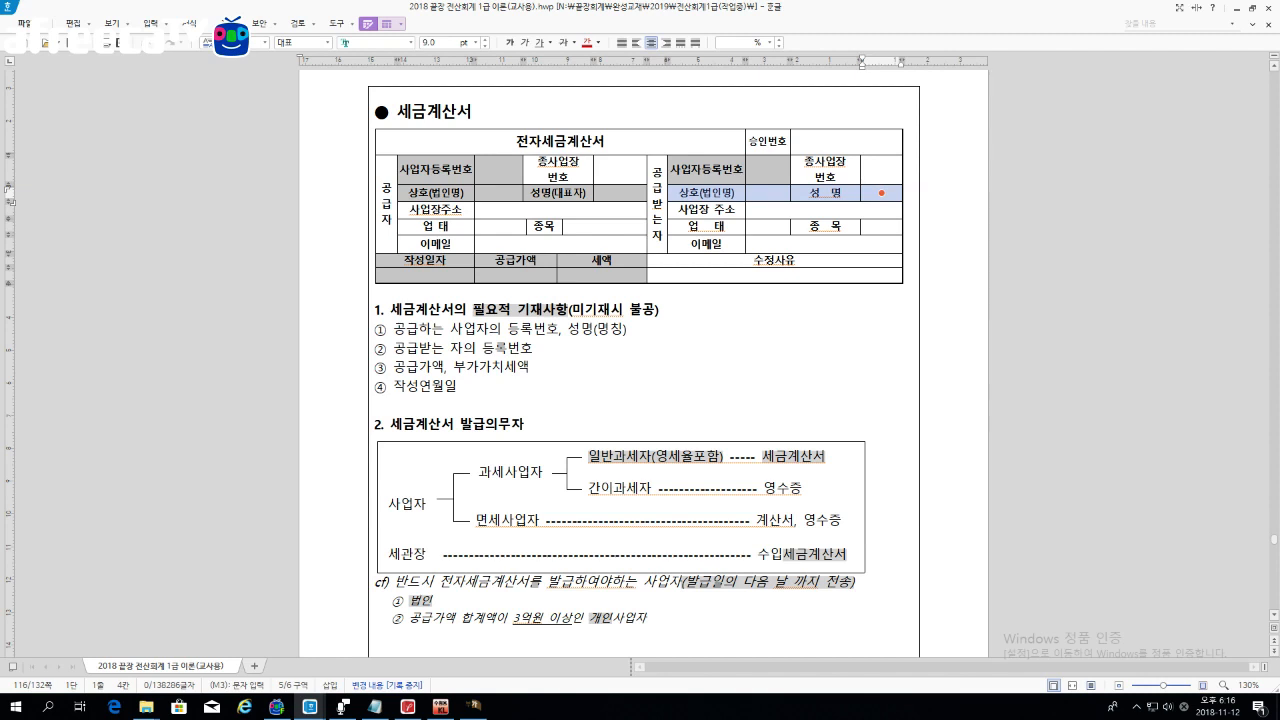
left_click(627, 328)
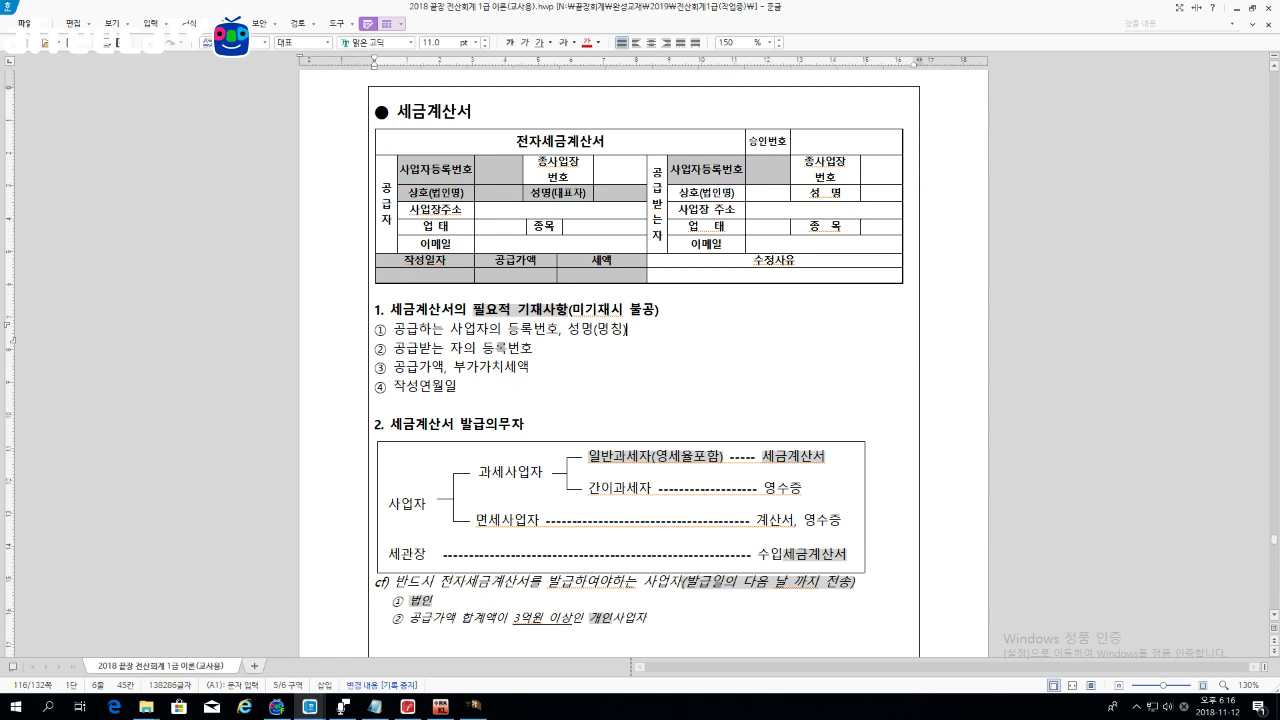
left_click(1236, 8)
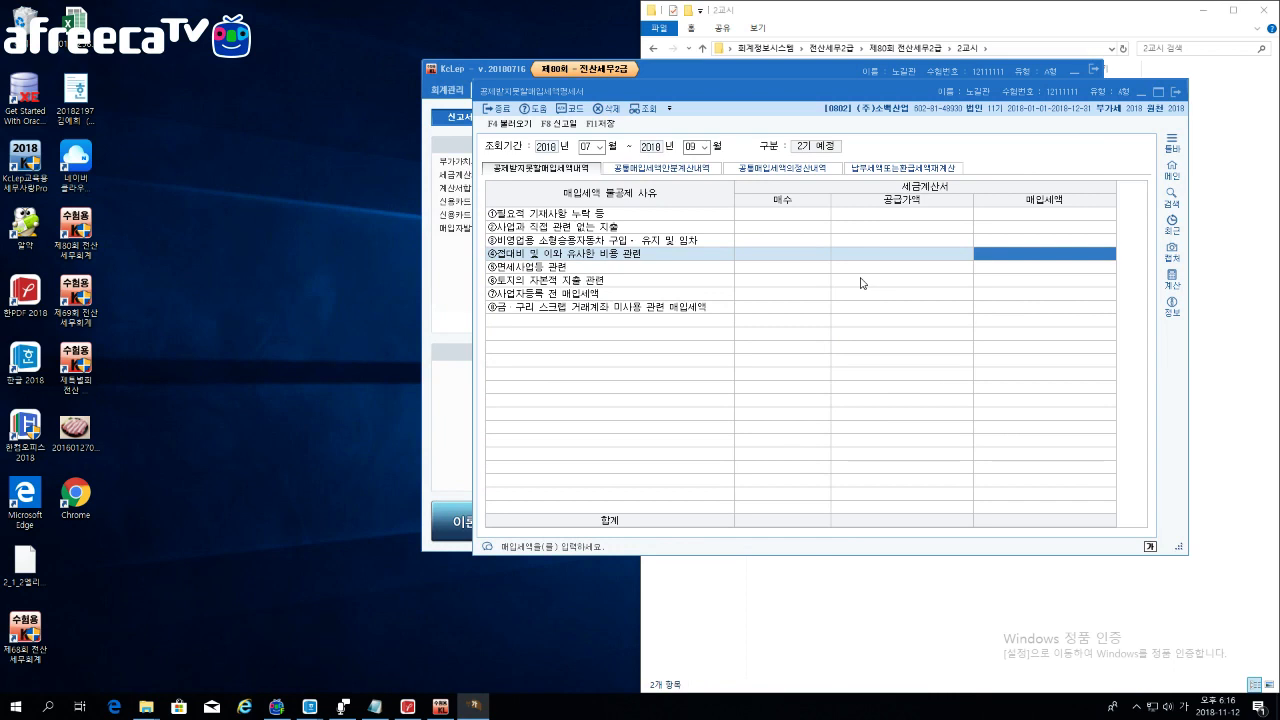
Step: Enter 1 invoice of 1,000,000 for non-business expenses and 1 invoice of 21,500,000 in row ③
left_click(780, 228)
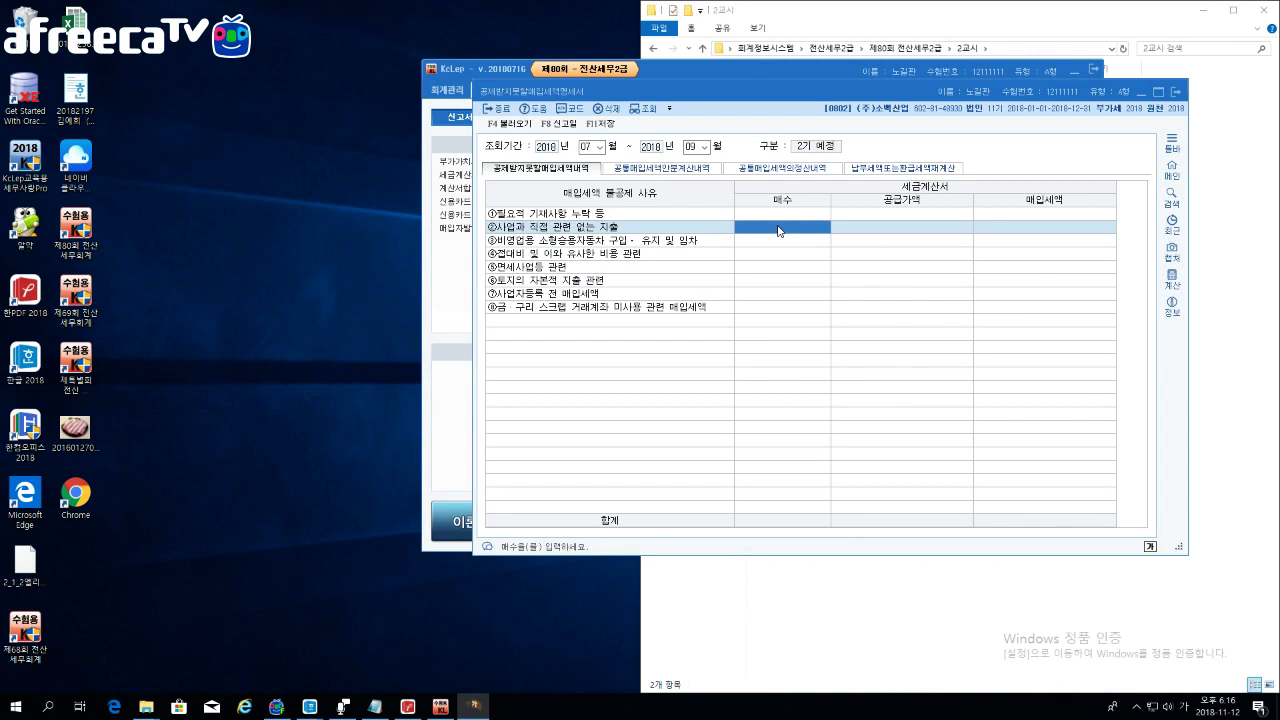
type("1")
key("Return")
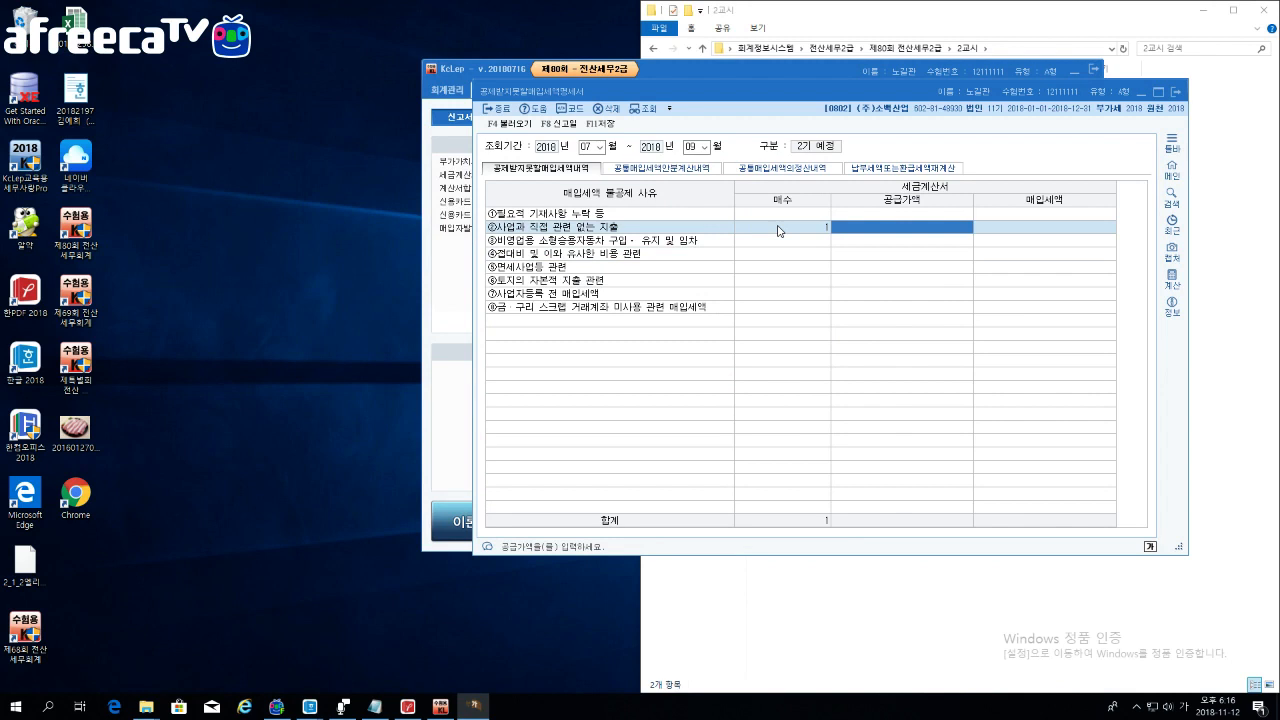
type("1000000")
key("Return")
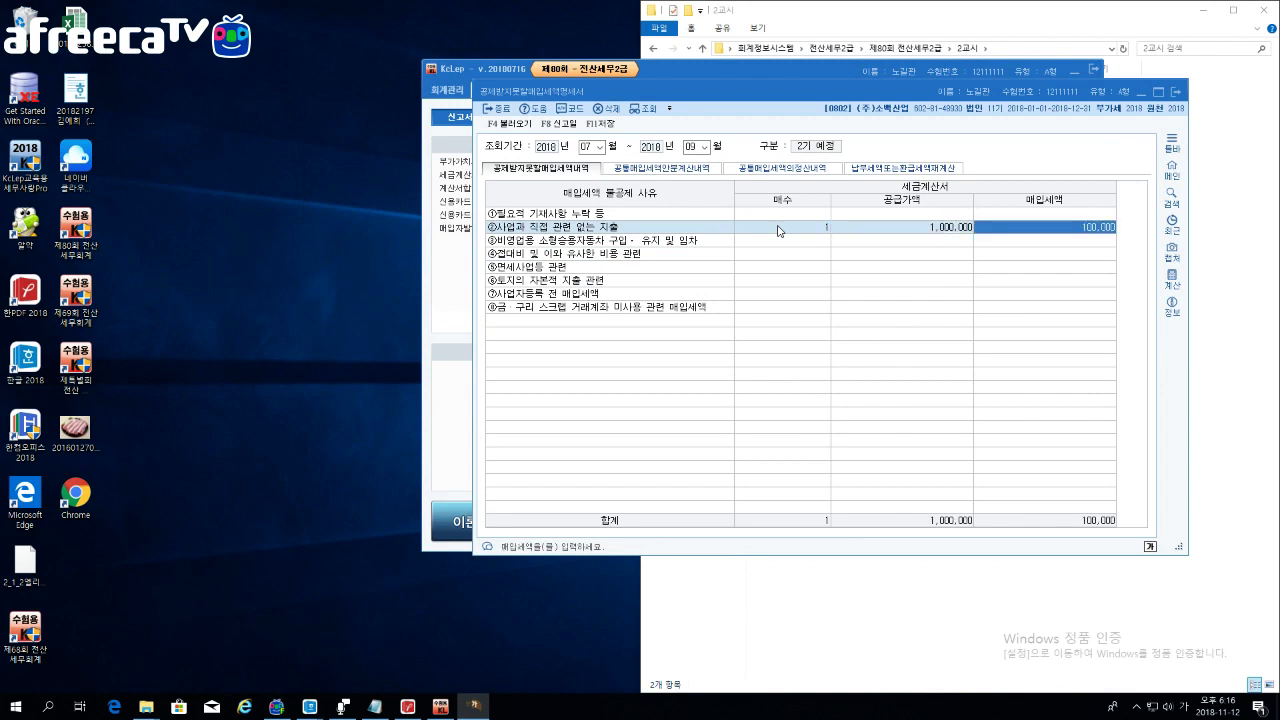
key("Return")
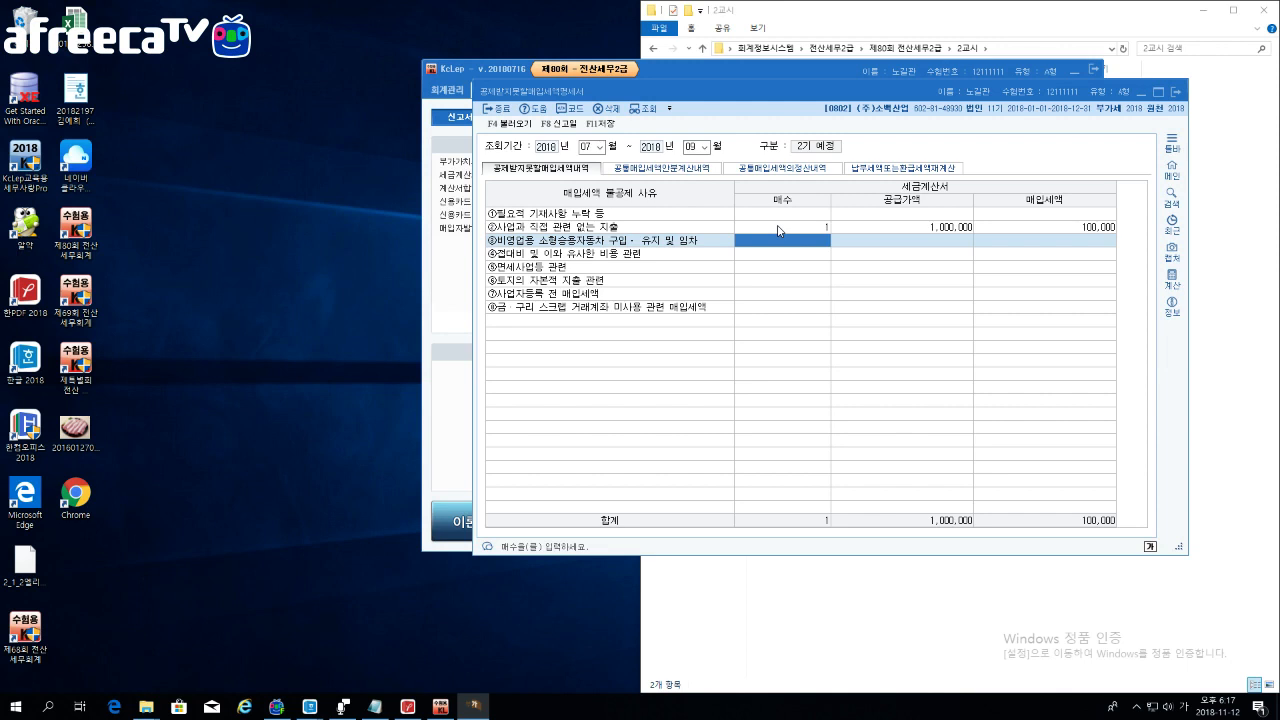
type("1")
key("Return")
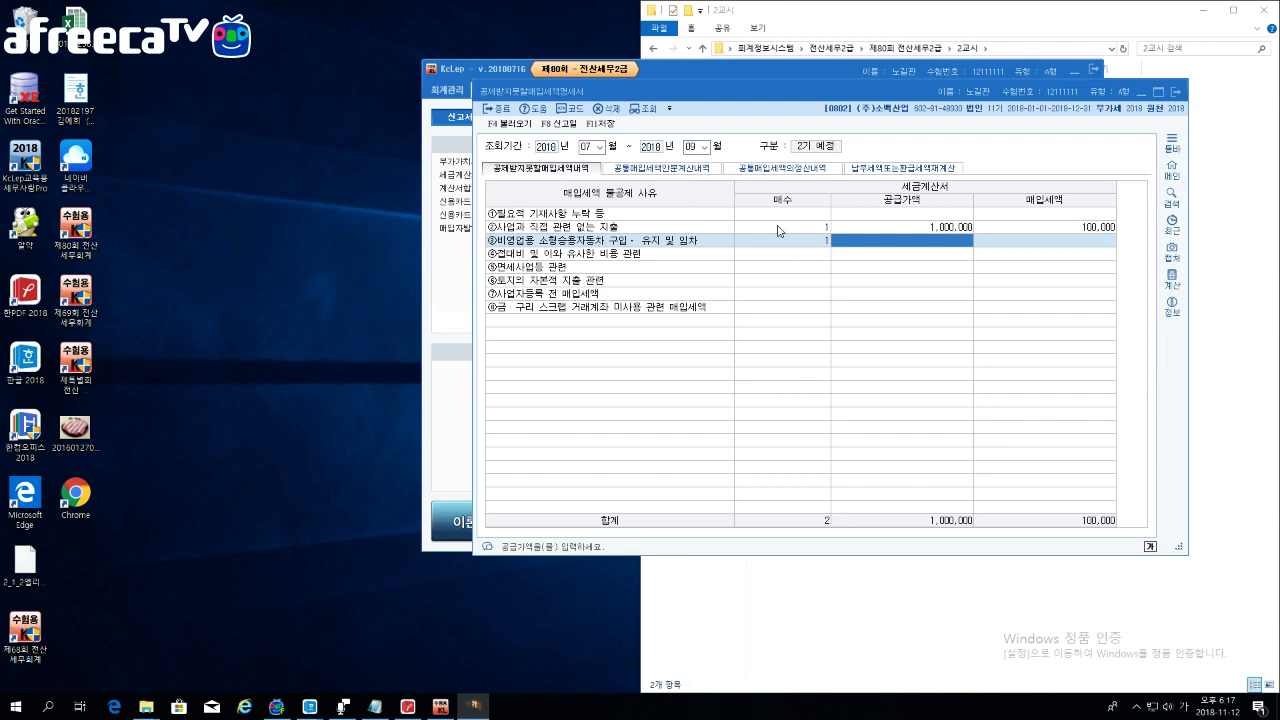
type("21500000")
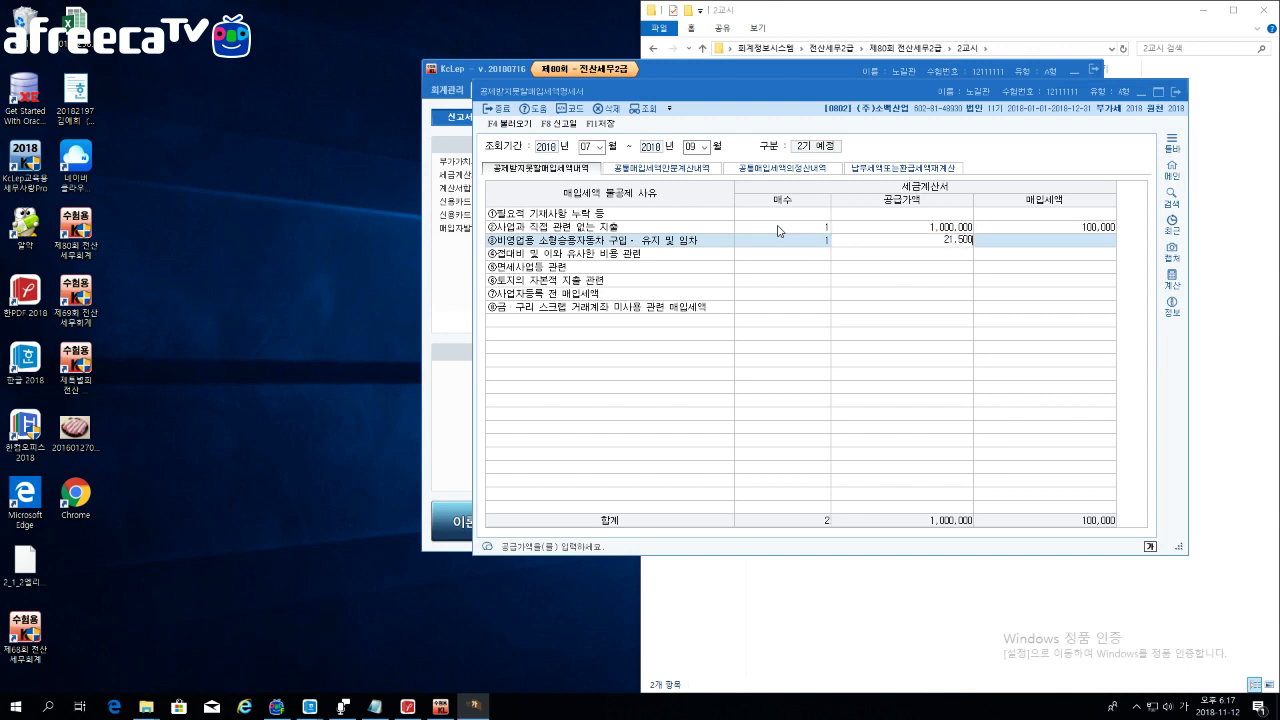
key("Return")
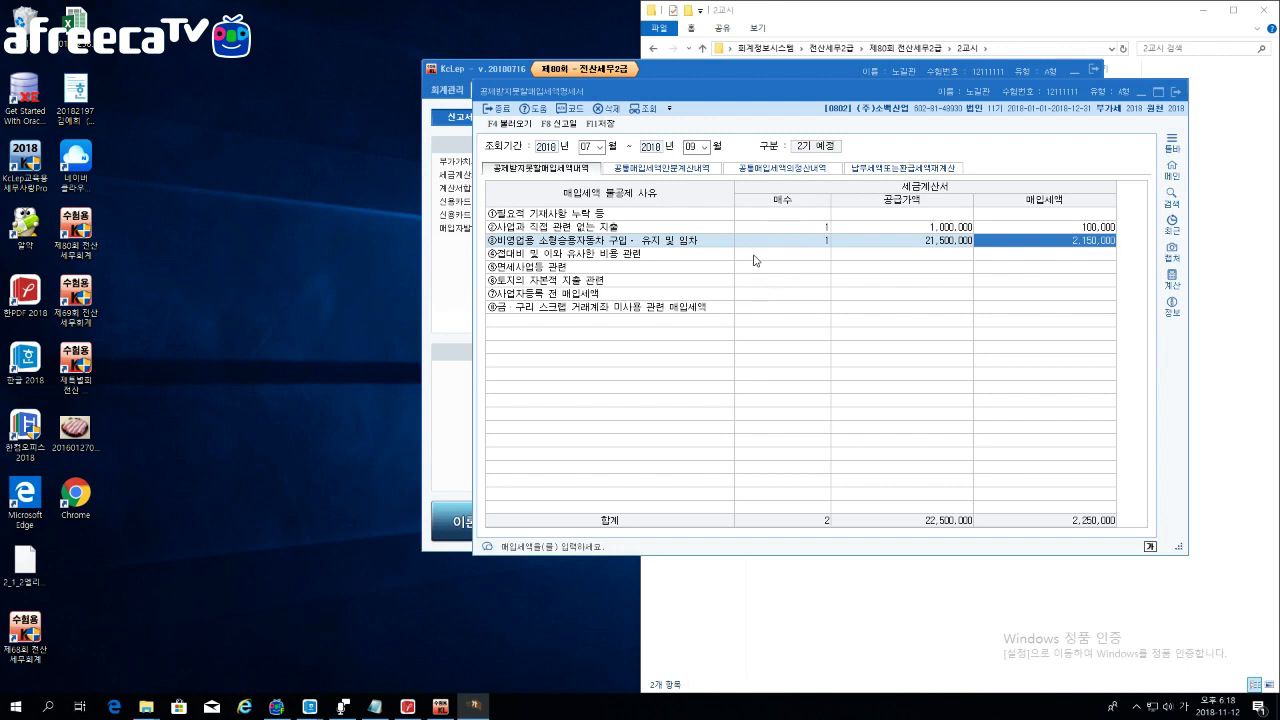
Step: Add 1 entertainment-expense invoice of 2,000,000 (tax 200,000) and open the 공통매입세액안분계산내역 sheet
left_click(755, 257)
type("1")
key("Return")
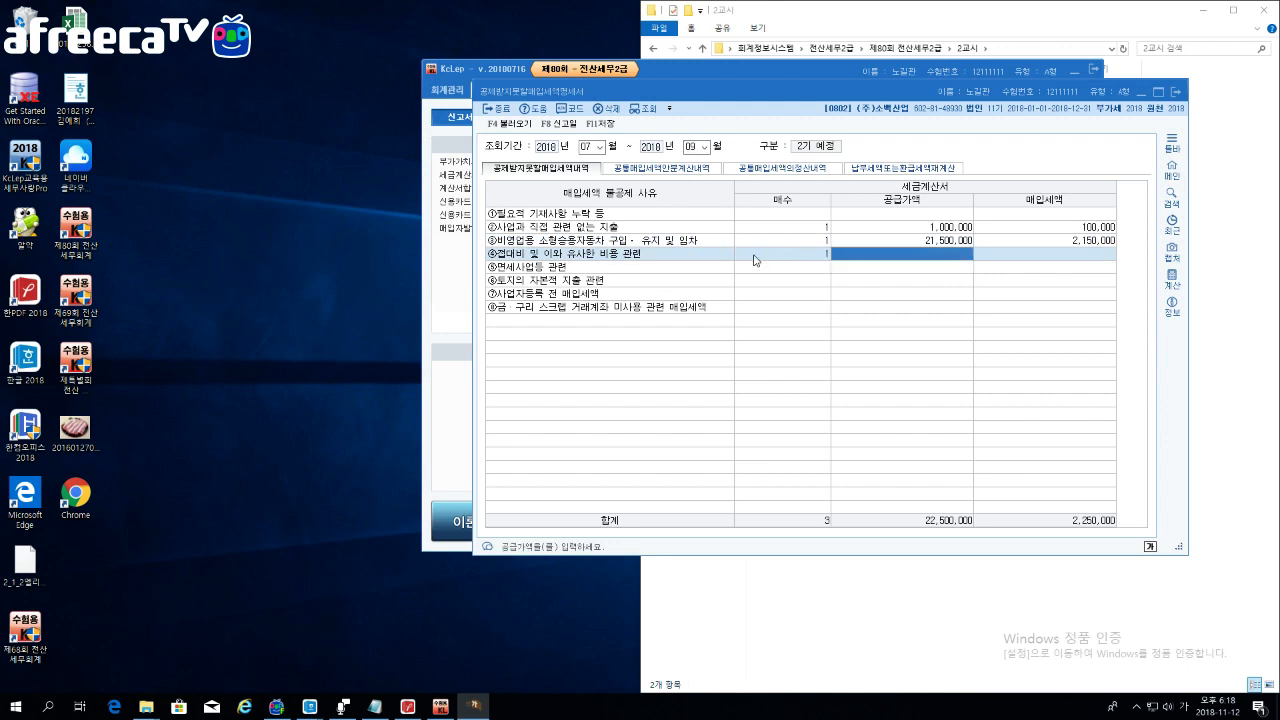
type("0000000")
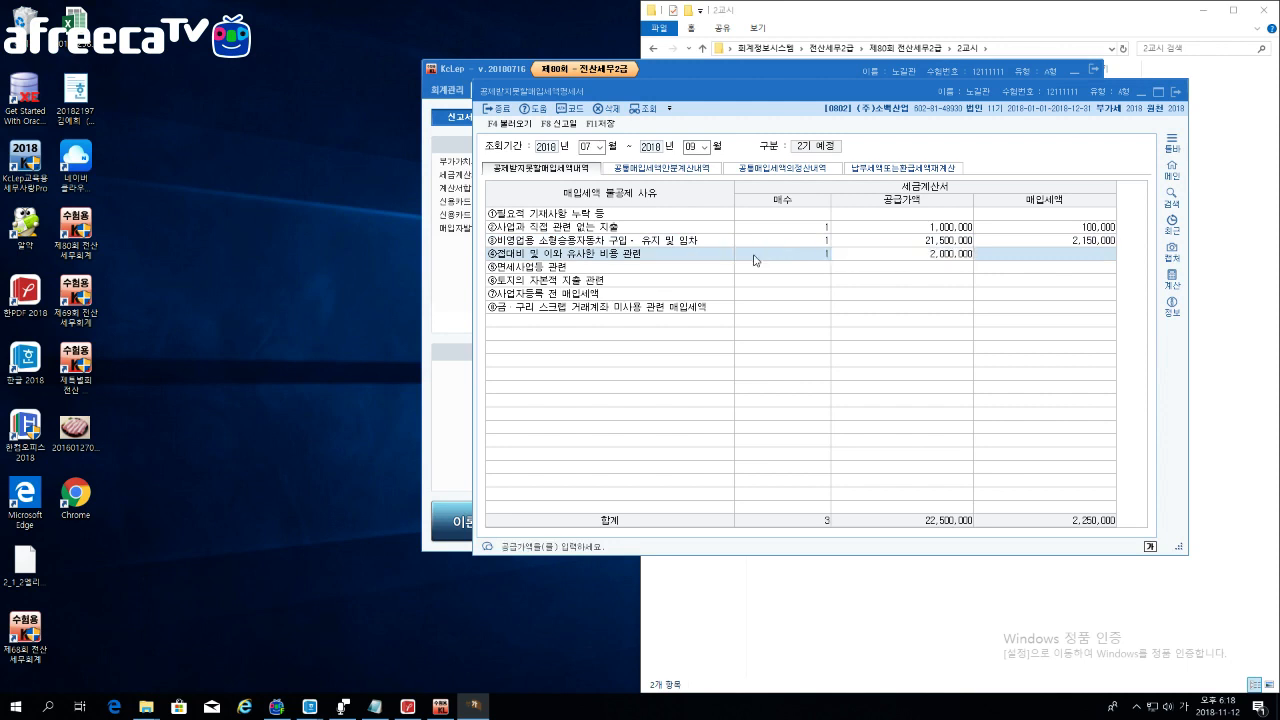
key("Return")
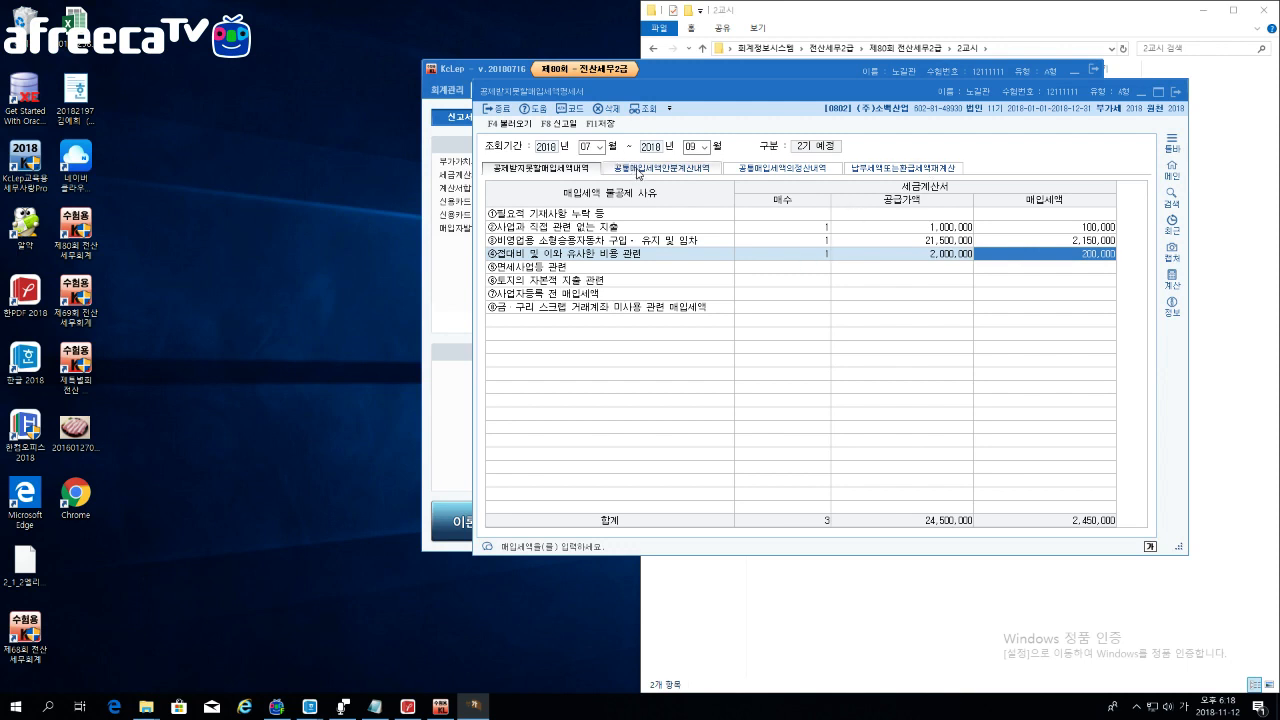
left_click(637, 172)
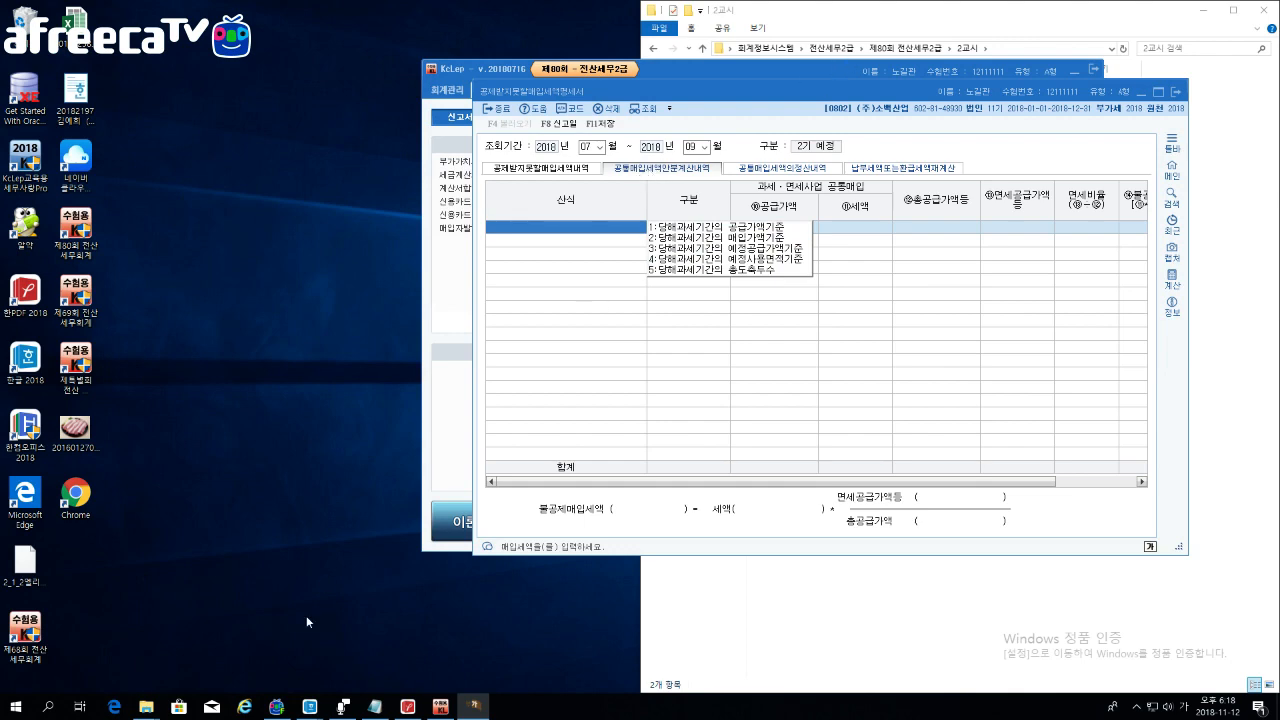
left_click(318, 710)
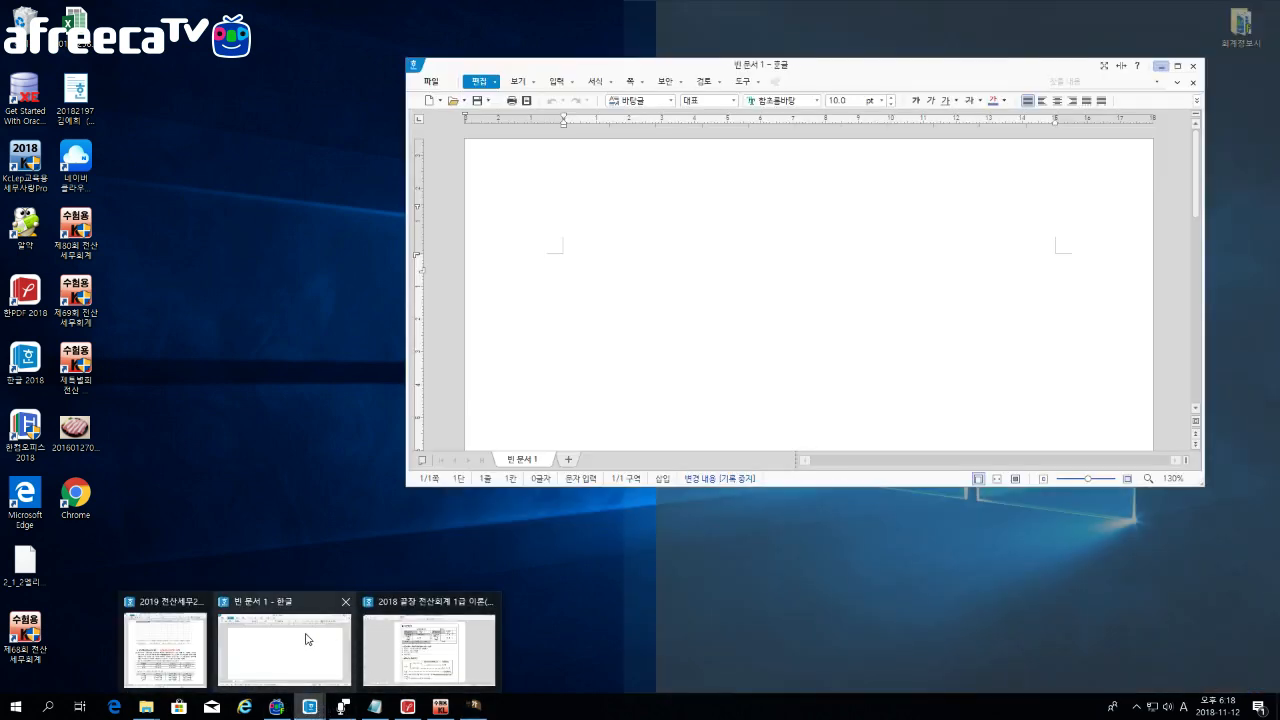
Step: In the blank document, write the heading '#공통매입세액 안분계산' at 15 pt
left_click(318, 651)
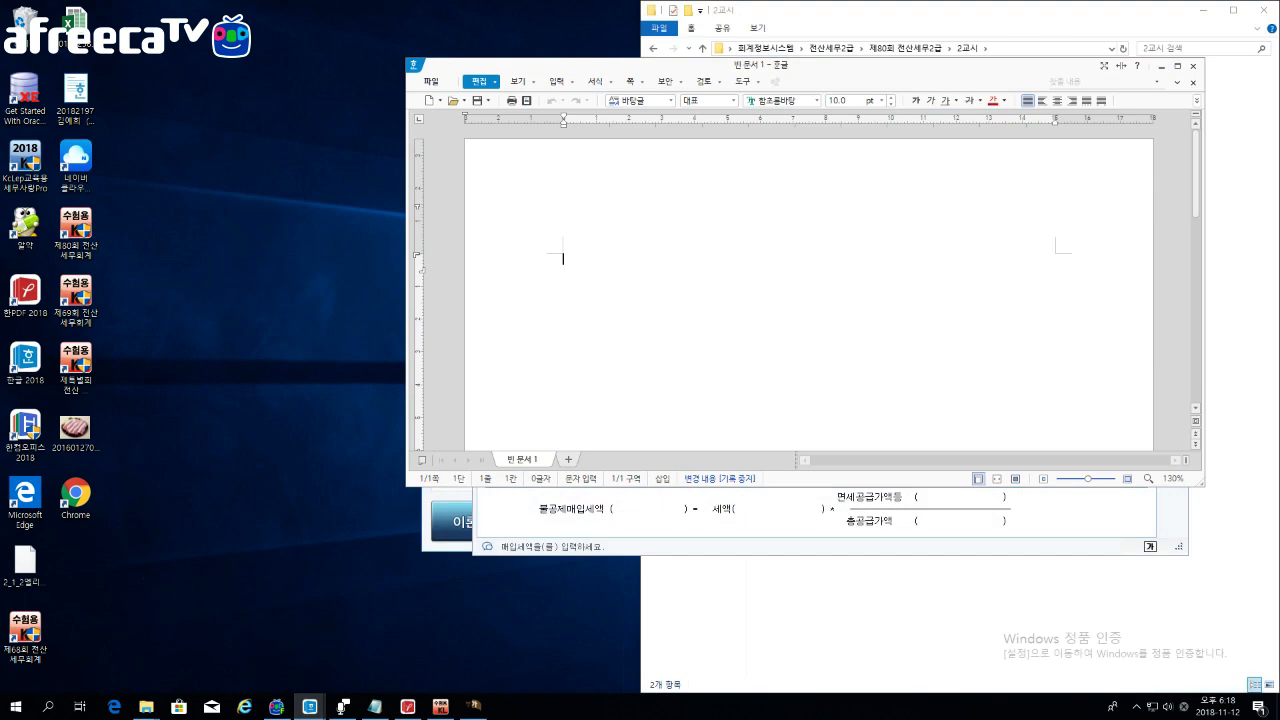
left_click_drag(722, 65, 642, 5)
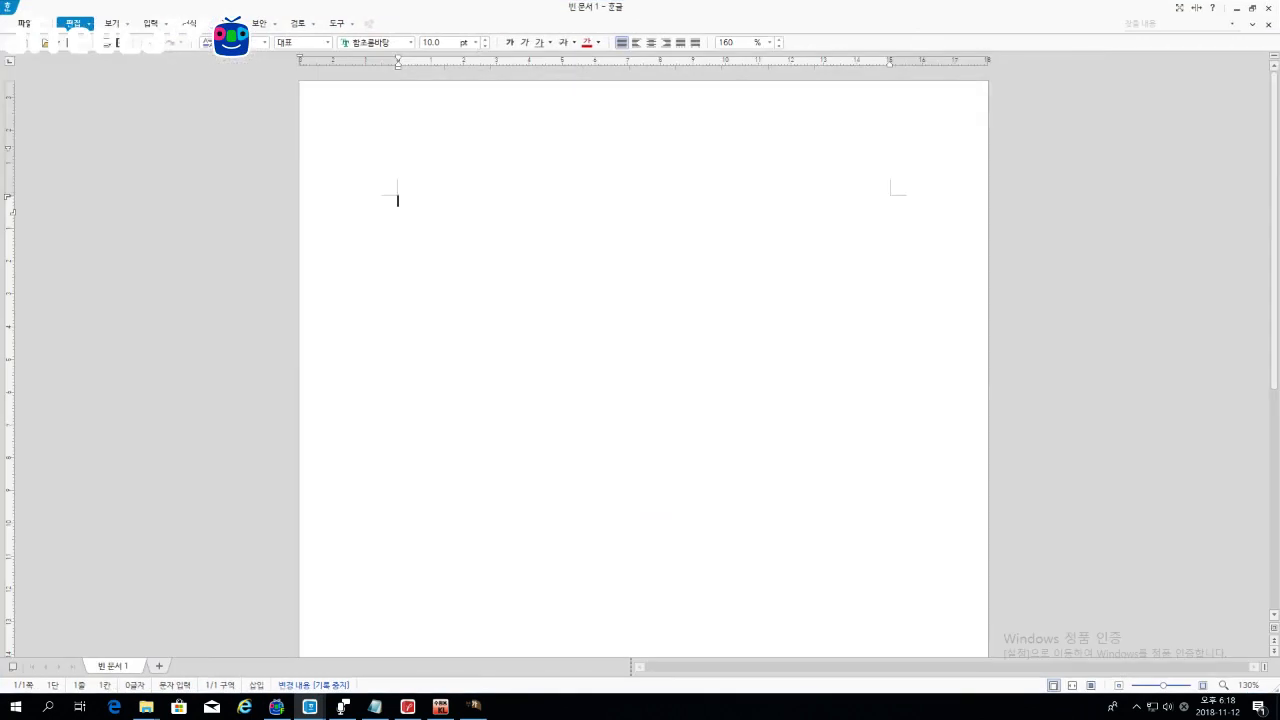
scroll(643, 369, "up", 8)
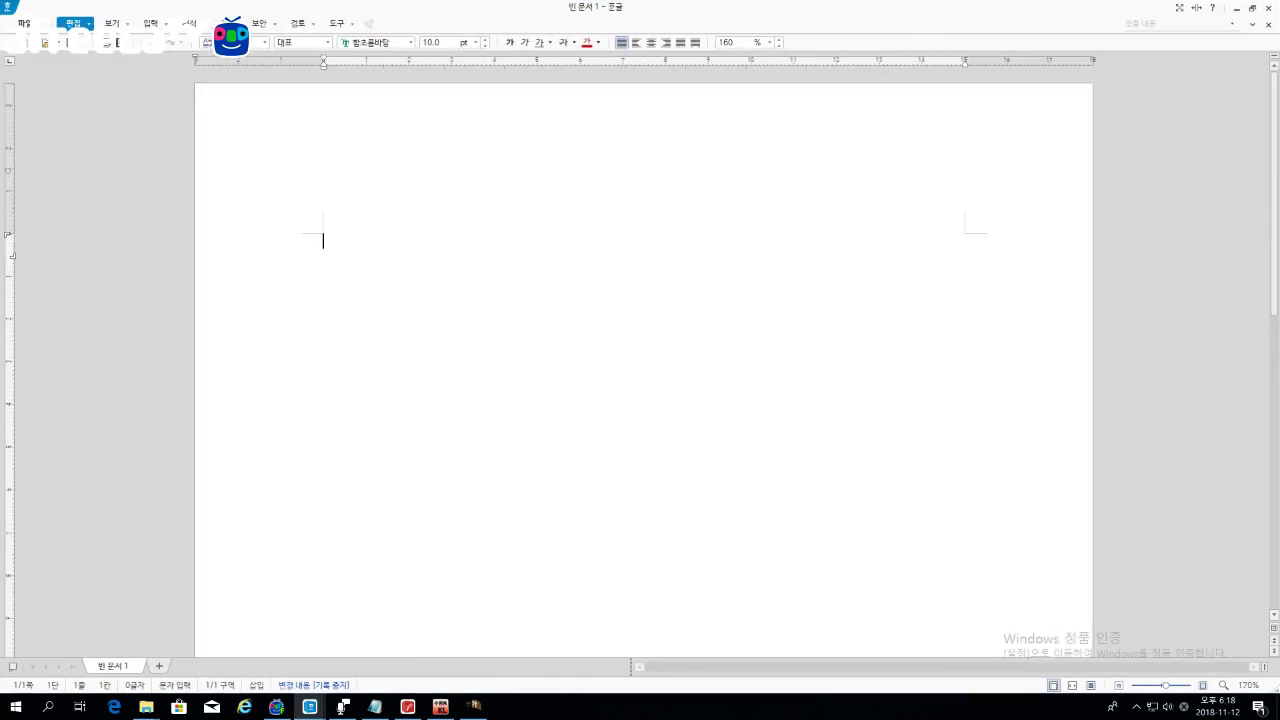
type("#")
type("공통매입세애")
type("ㄱ 인분계신")
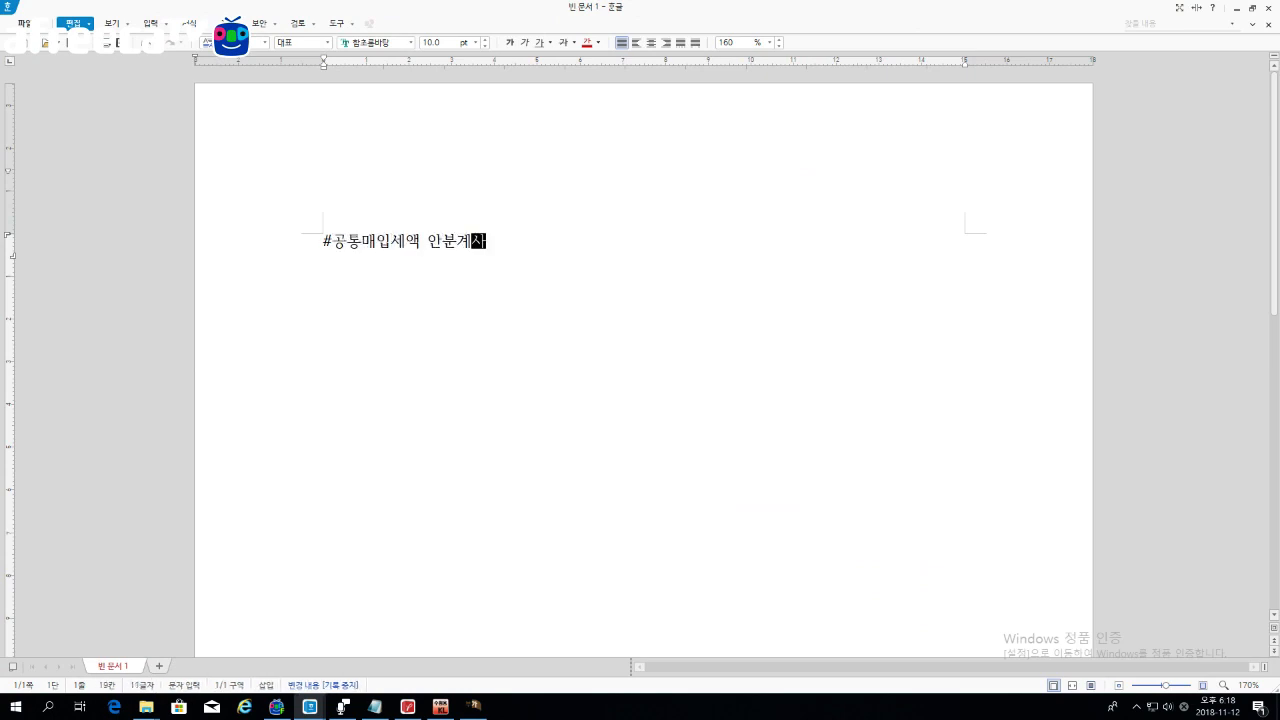
key("Return")
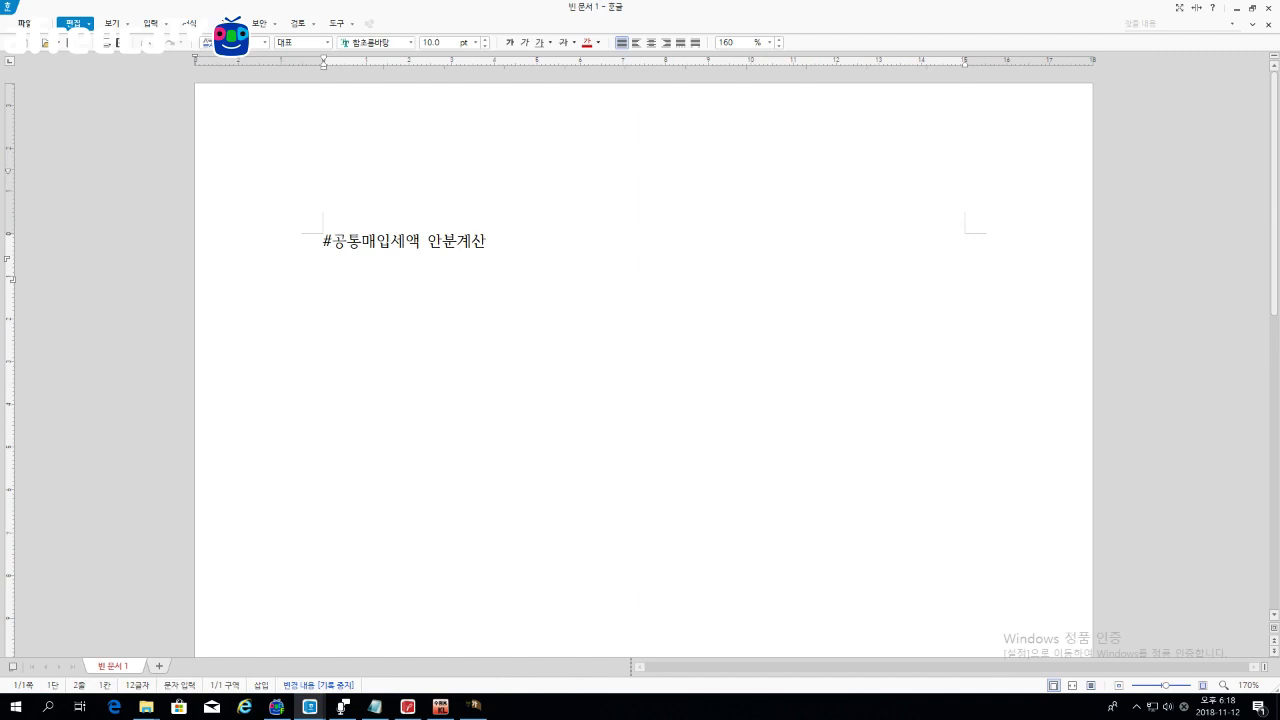
key("ctrl+a")
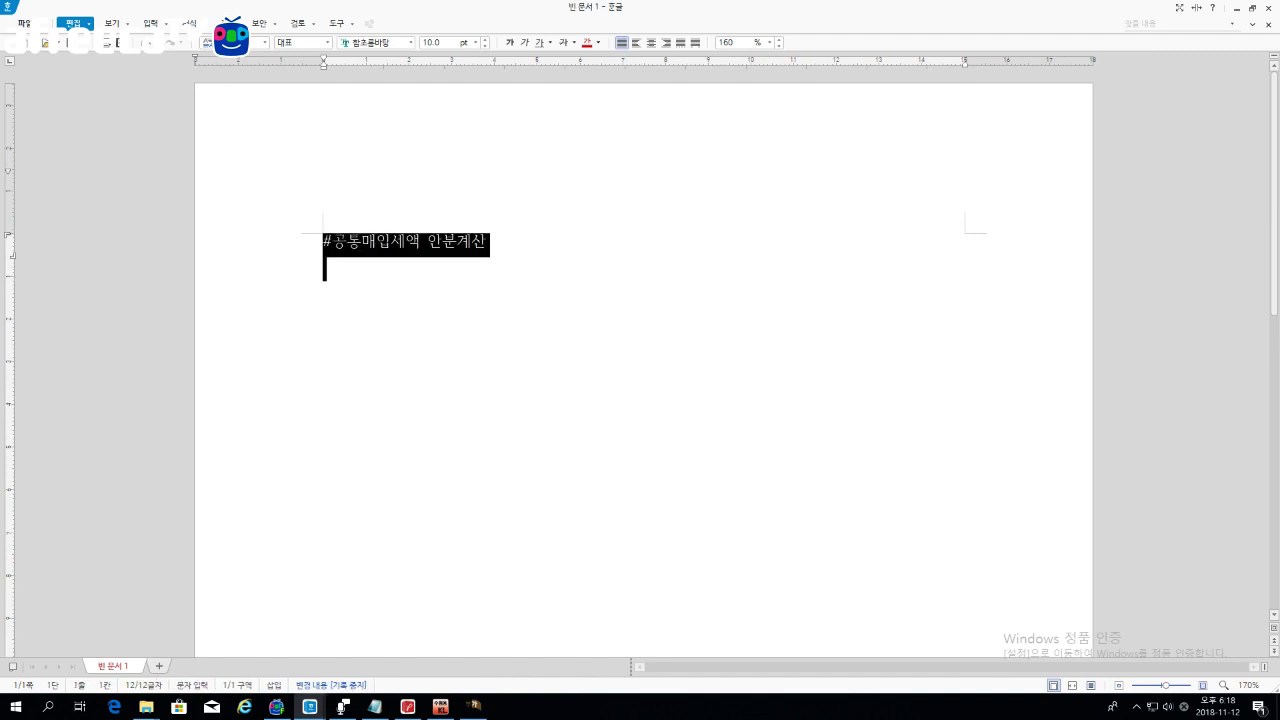
left_click(485, 40)
left_click(485, 40)
left_click(485, 40)
left_click(485, 40)
left_click(485, 40)
left_click(324, 281)
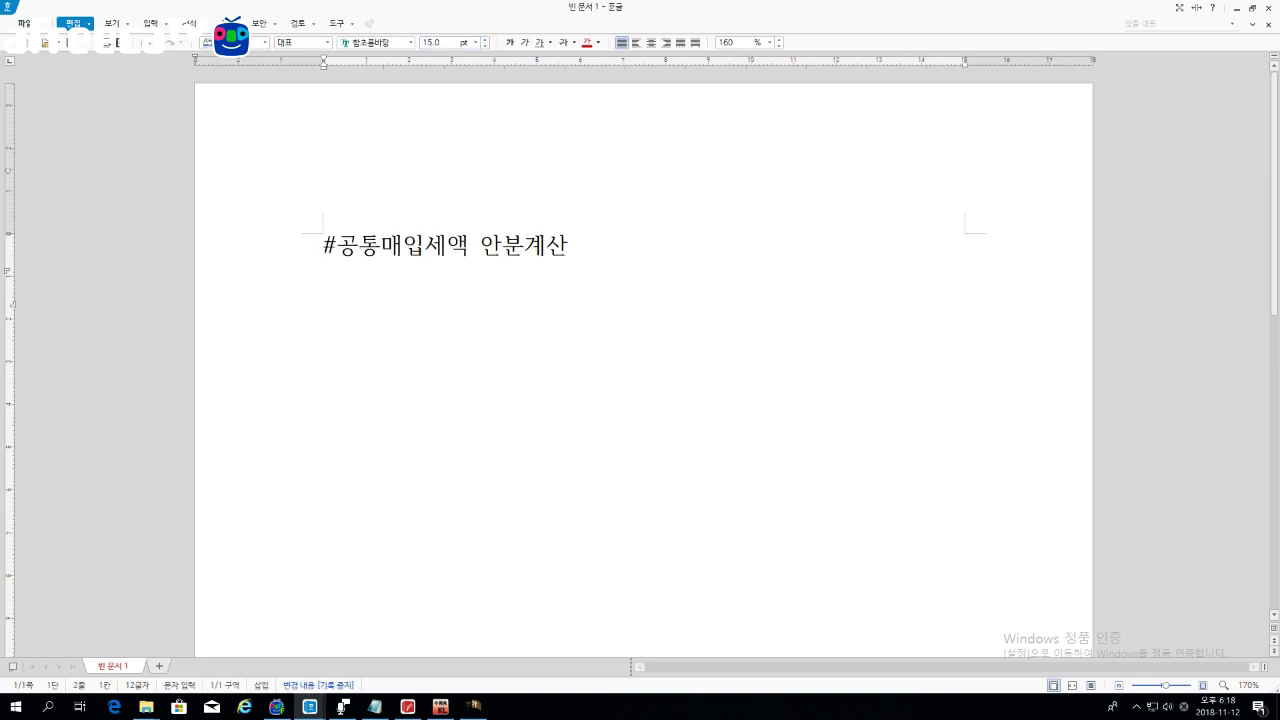
key("Return")
Step: Type the line '신문사: 신문(면세) + 광고(과세)' below the heading
scroll(643, 370, "down", 2)
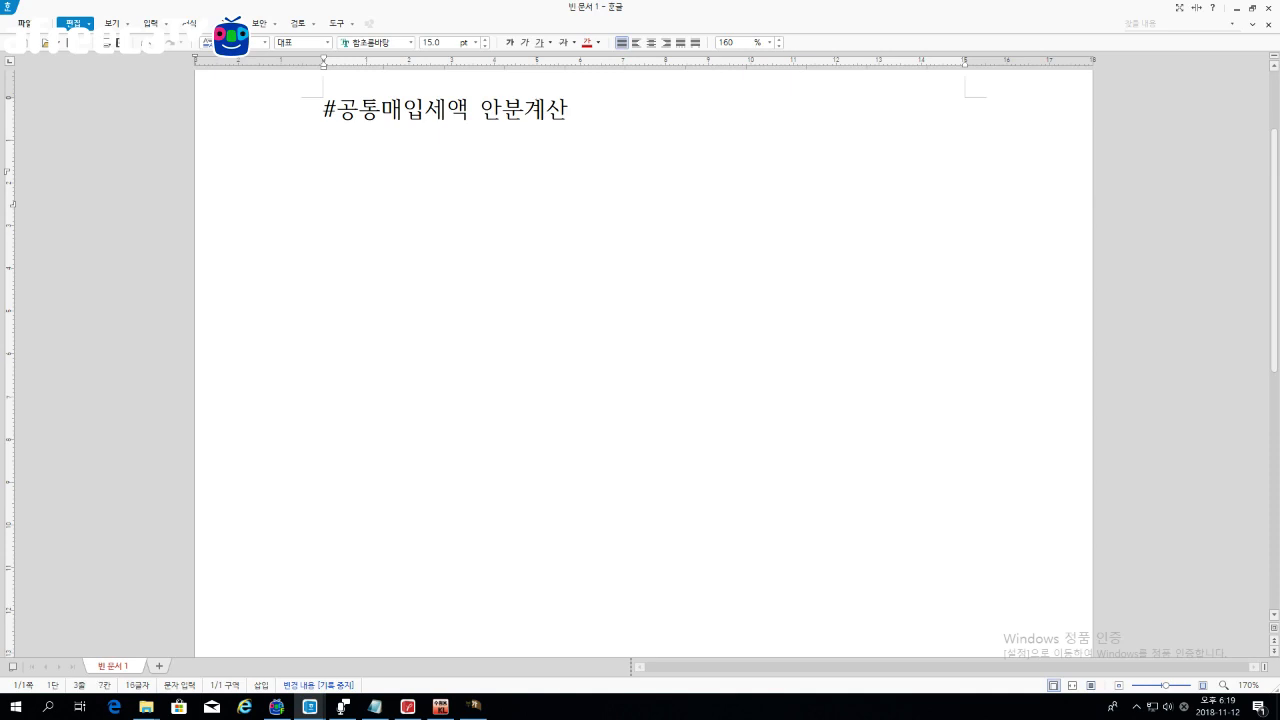
type("신문사")
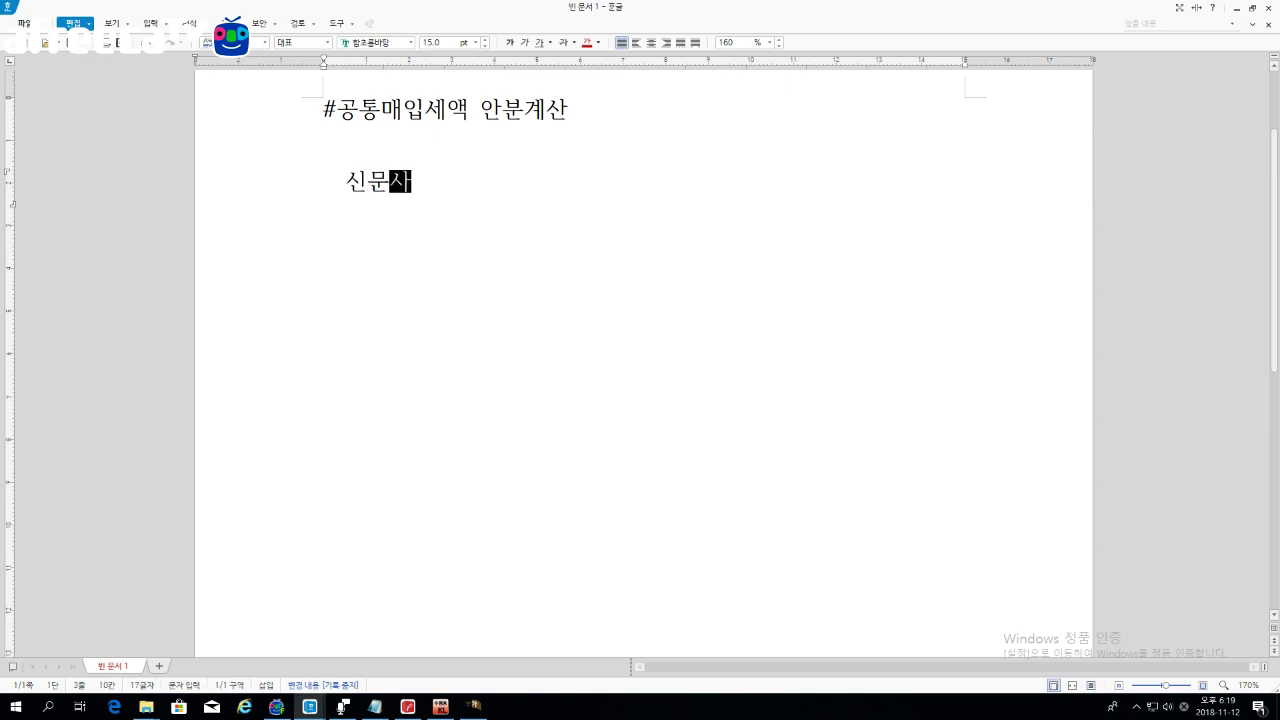
type(": 신문")
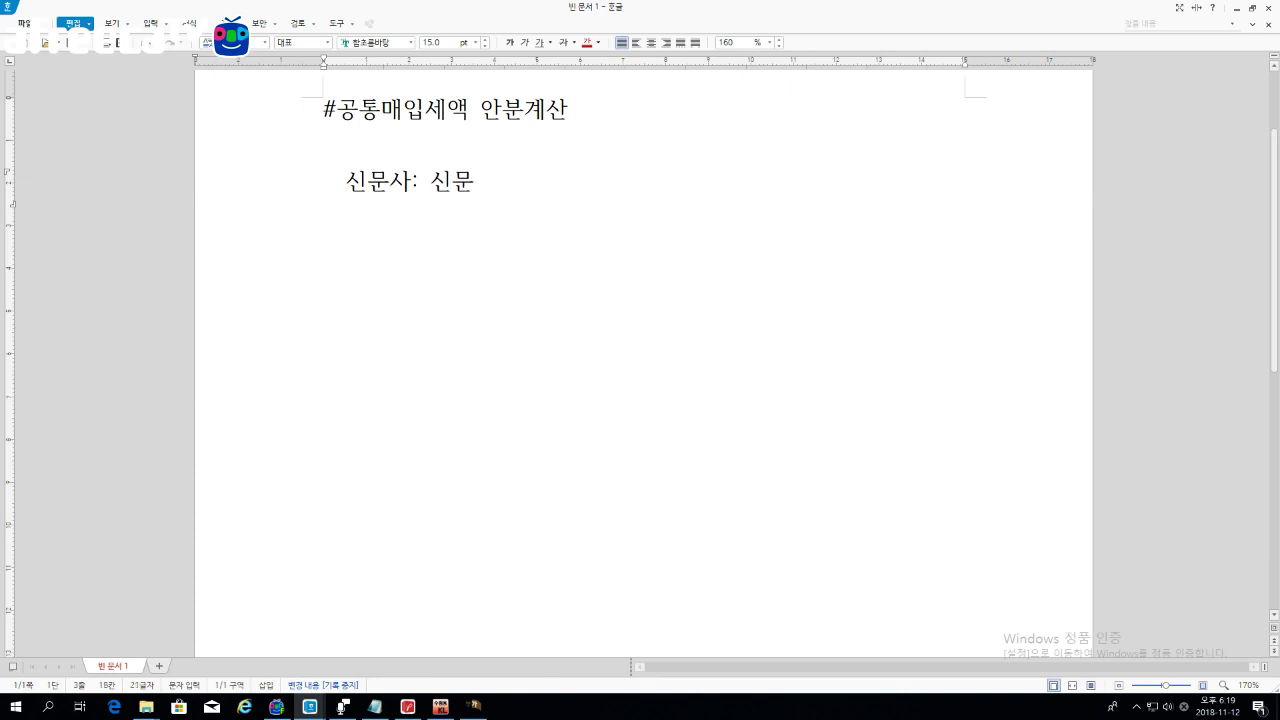
type(" + 광고")
key("Left")
key("Left")
key("Left")
key("Left")
key("Left")
type("(면세)")
key("Right")
key("Right")
key("Right")
key("Right")
key("Right")
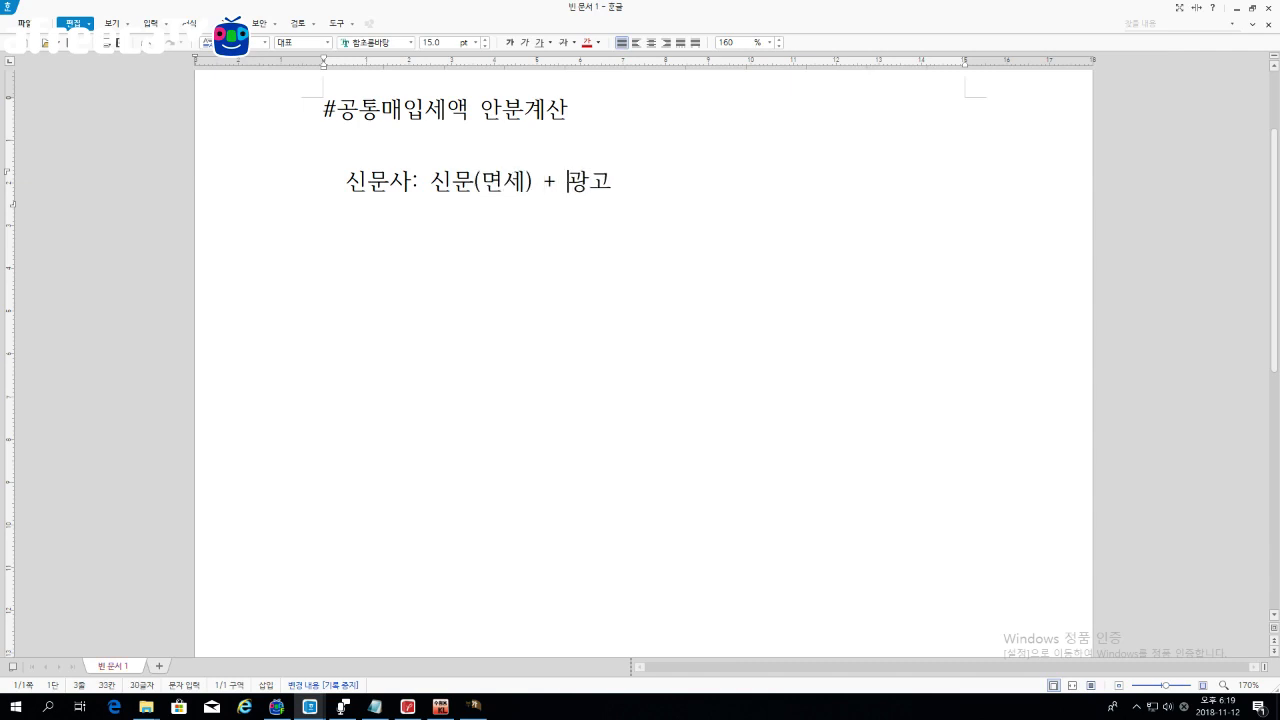
type("(과세)")
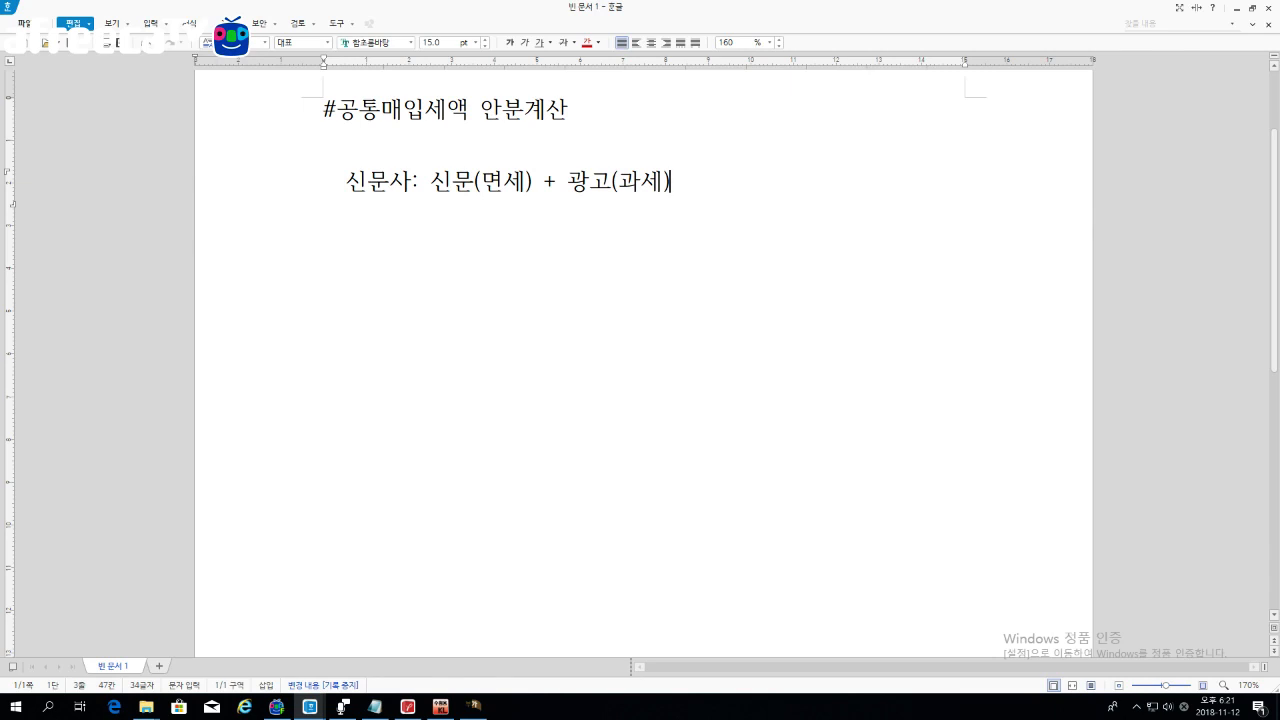
Step: Add an empty line below the note and highlight 신문(면세) to point it out
key("Return")
key("Return")
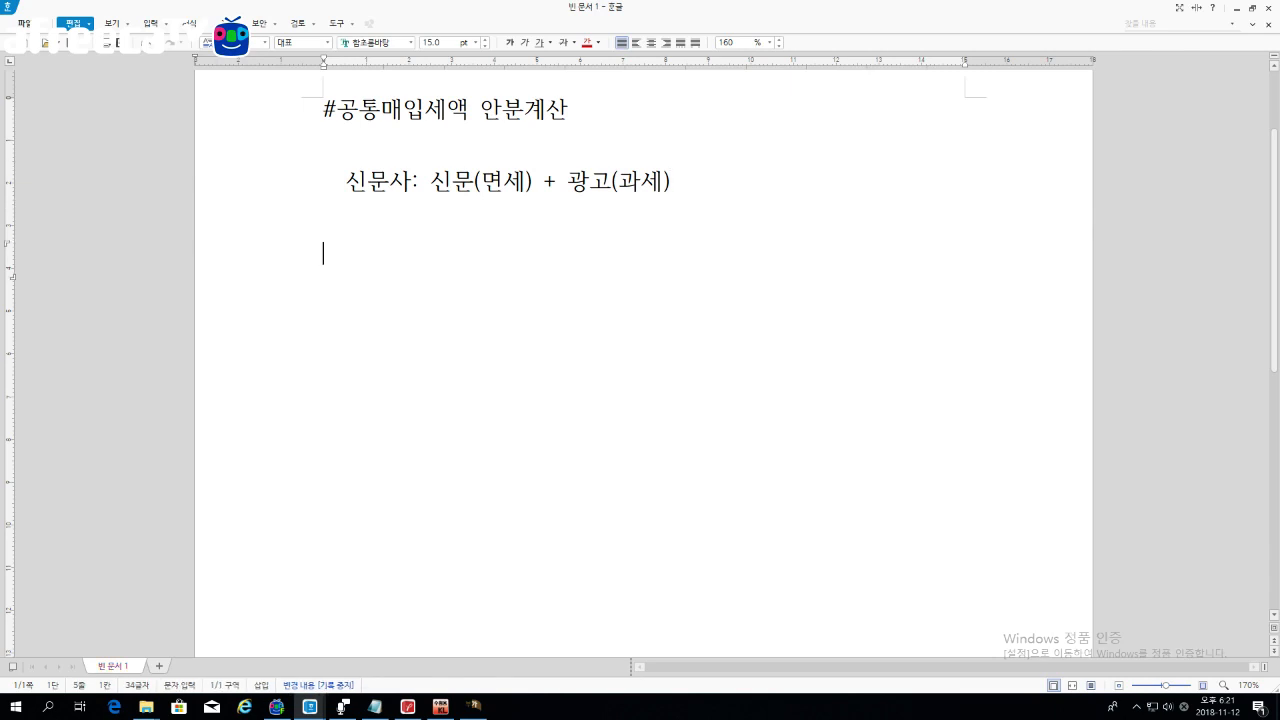
left_click_drag(431, 182, 669, 182)
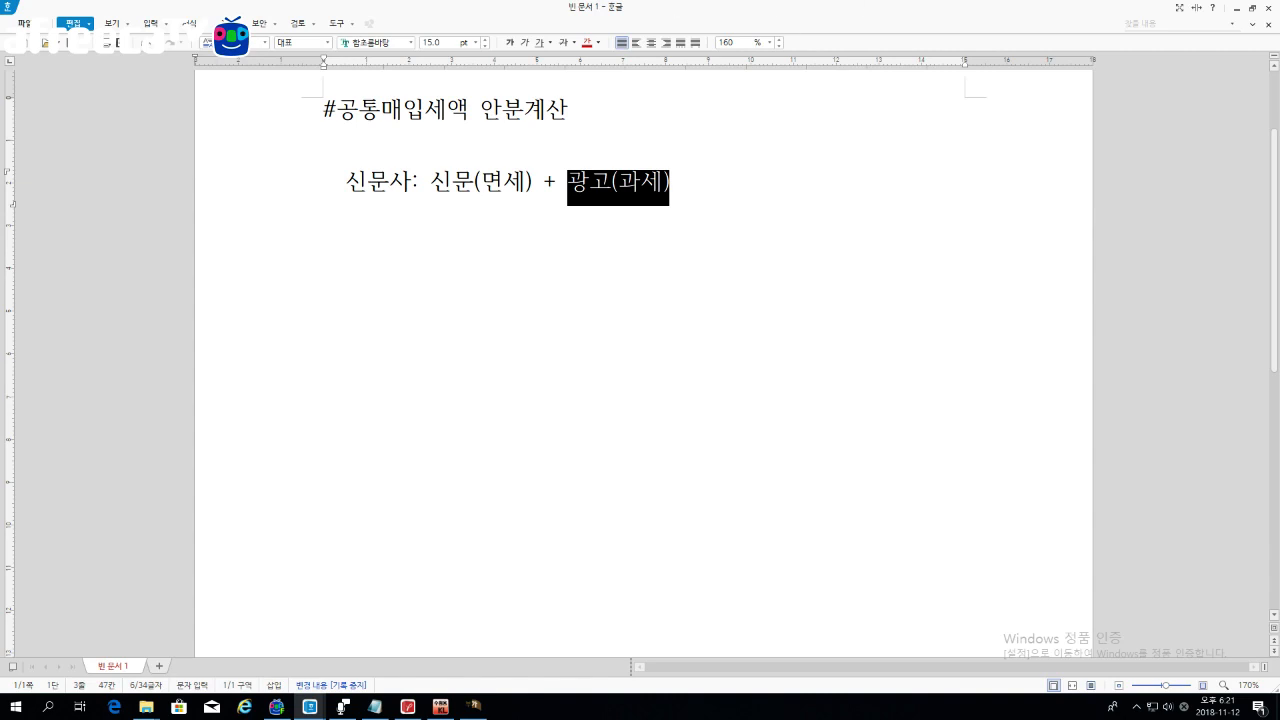
left_click(324, 253)
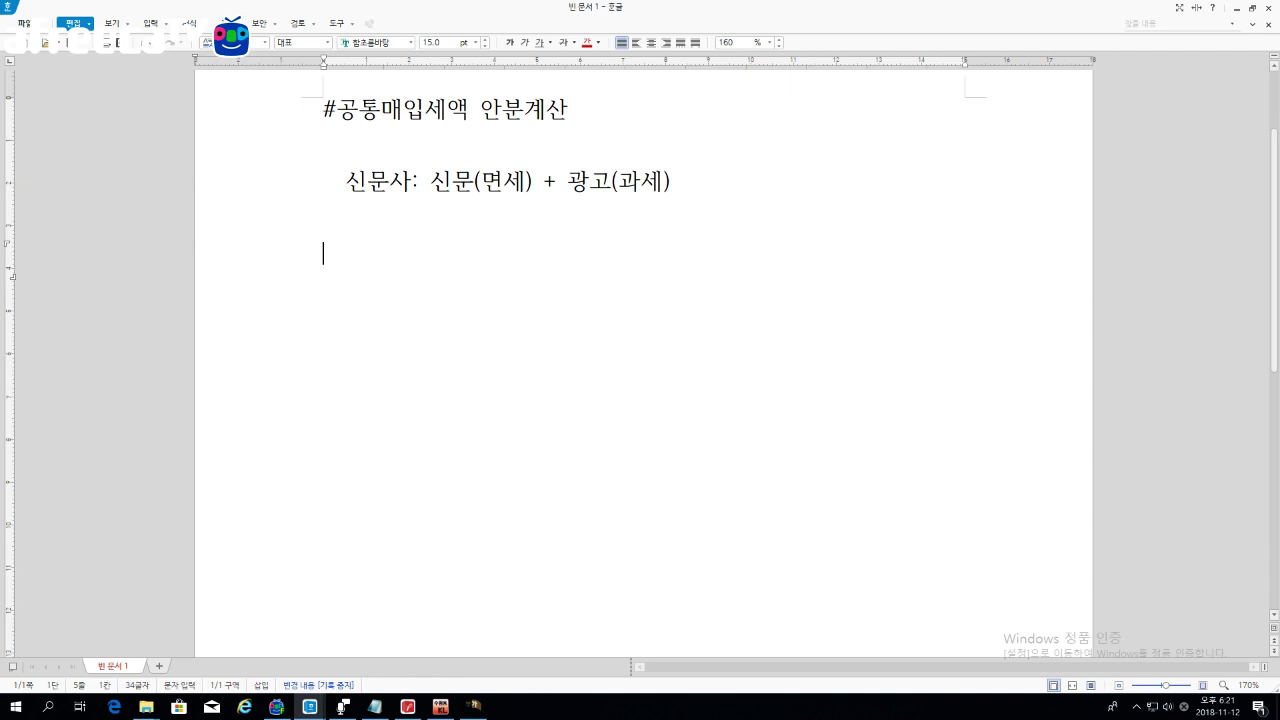
left_click(310, 706)
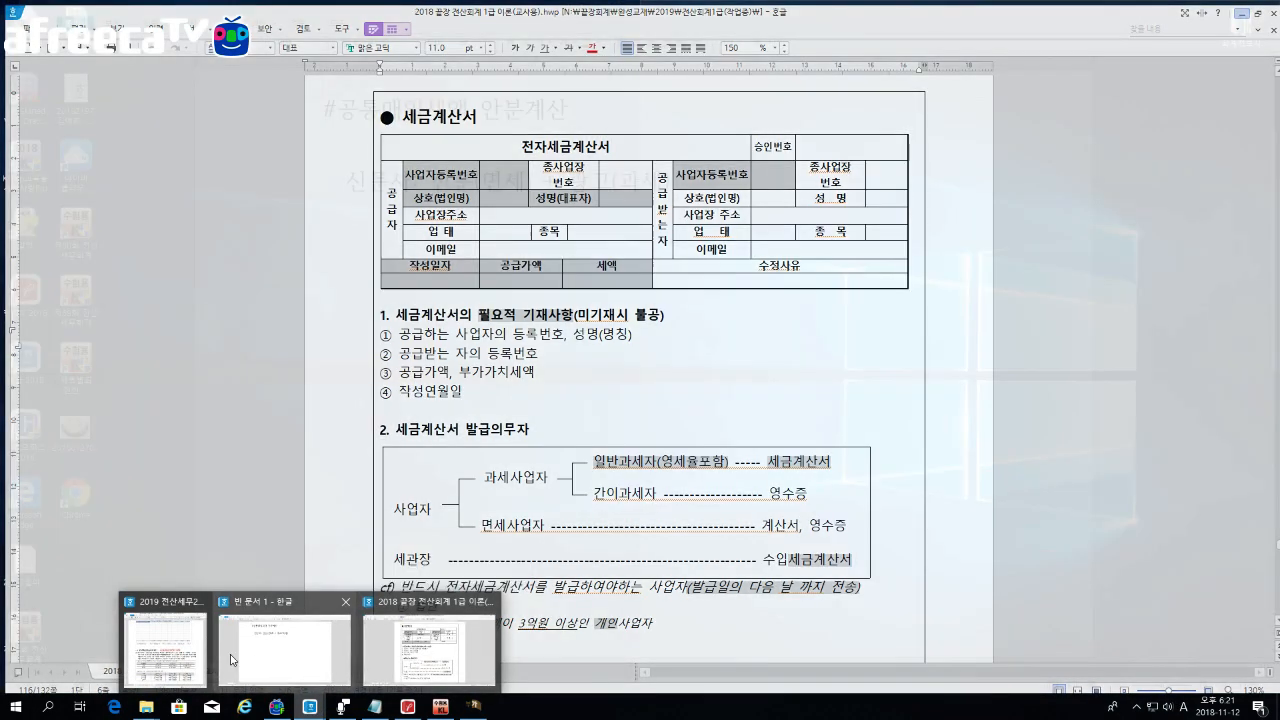
Step: Bring up the 2019 전산세무2급 textbook, highlight the boxed allocation rules, and maximize its window
left_click(180, 650)
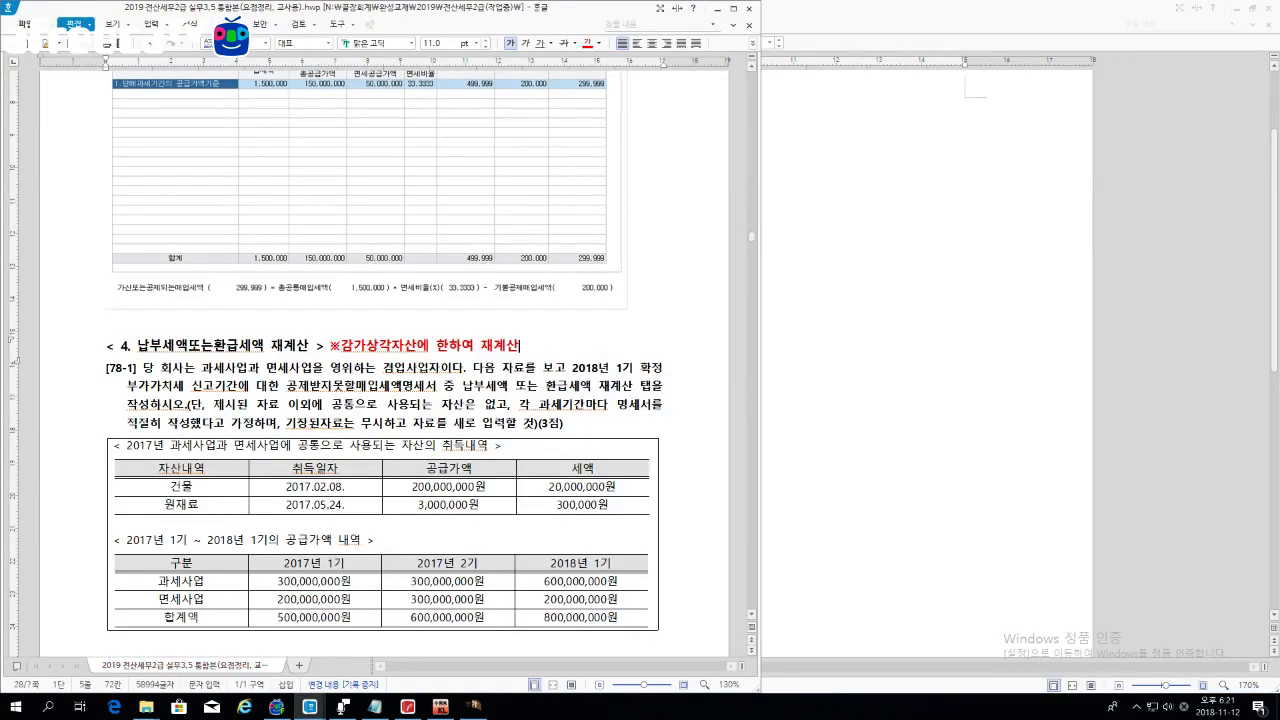
scroll(384, 360, "up", 15)
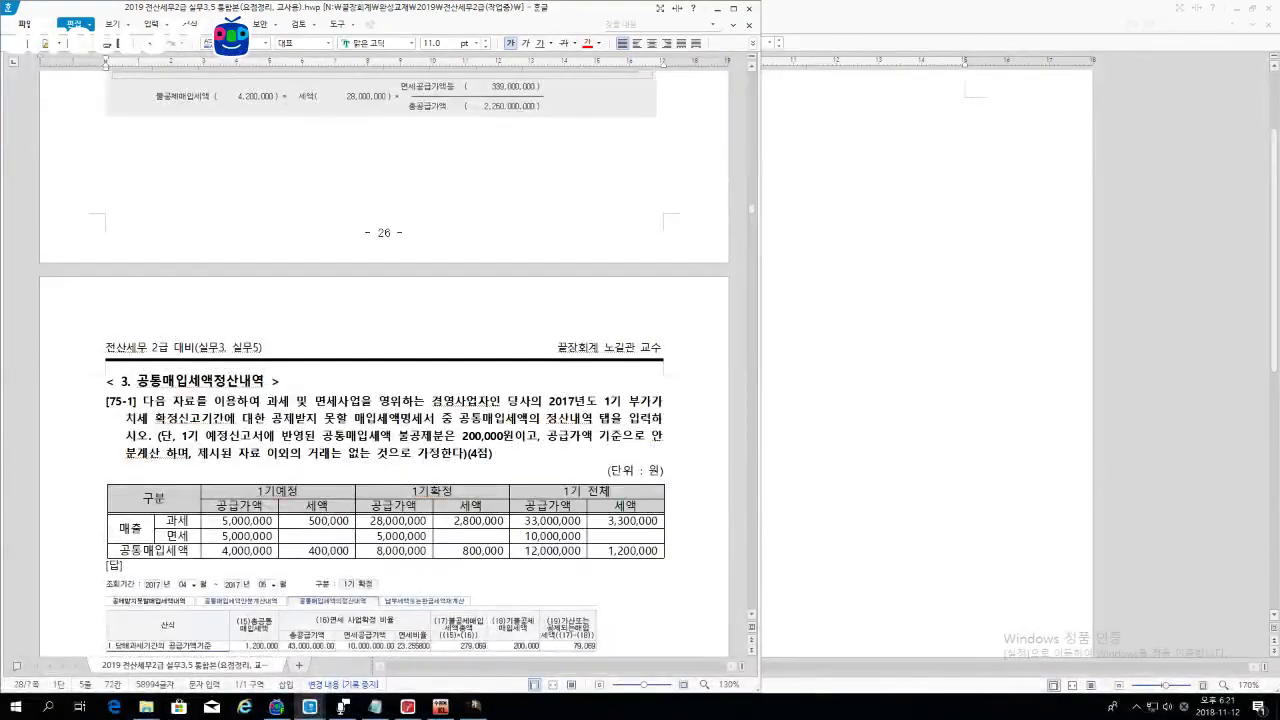
scroll(384, 360, "up", 10)
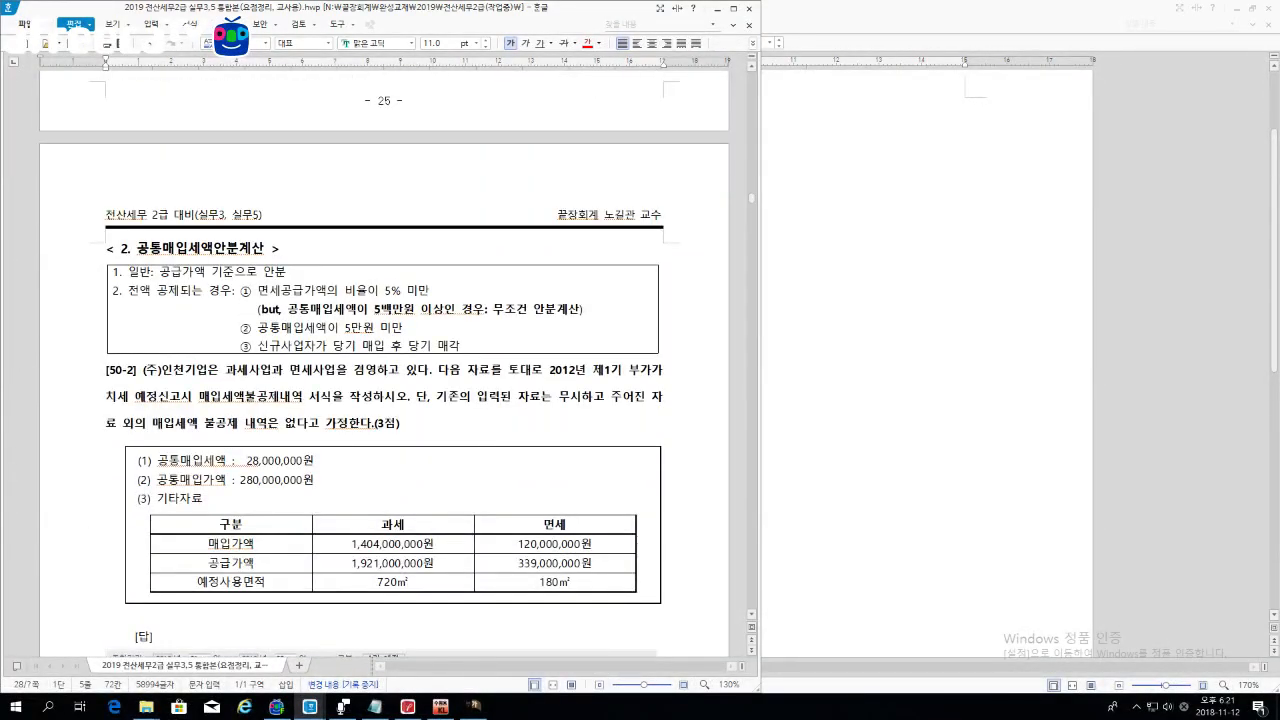
scroll(384, 360, "down", 2)
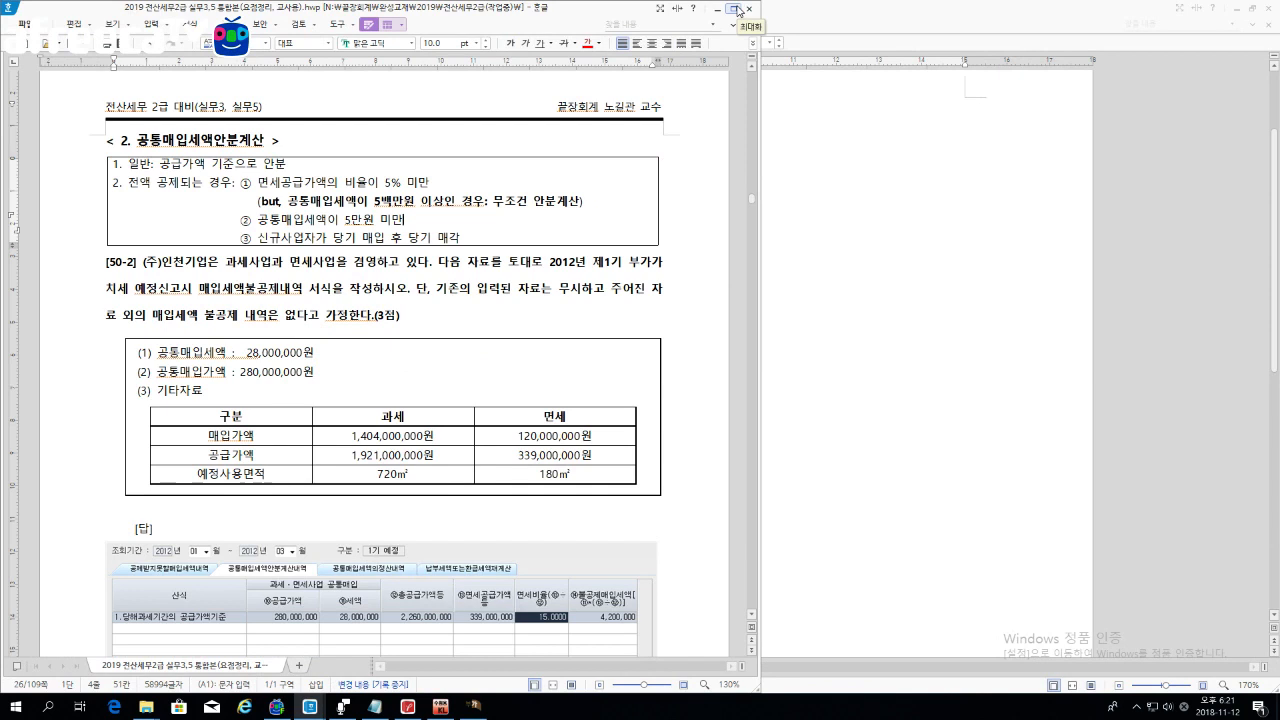
left_click_drag(462, 238, 113, 164)
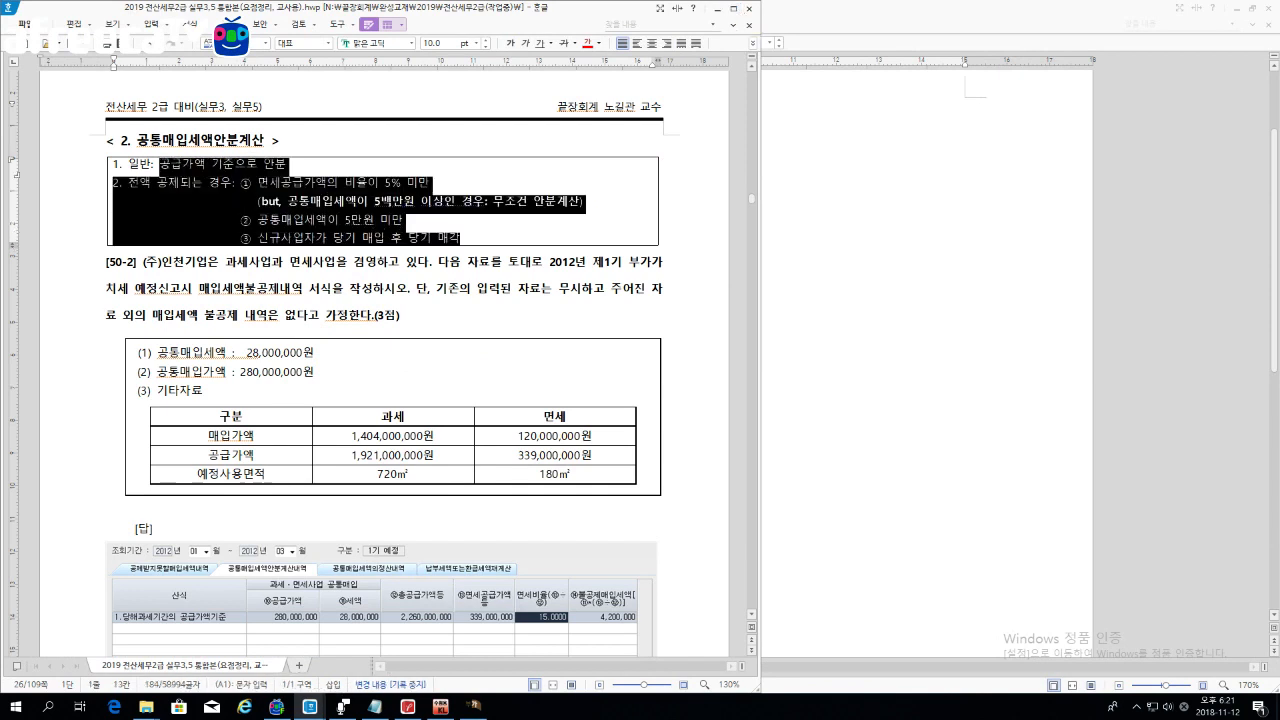
left_click(547, 203)
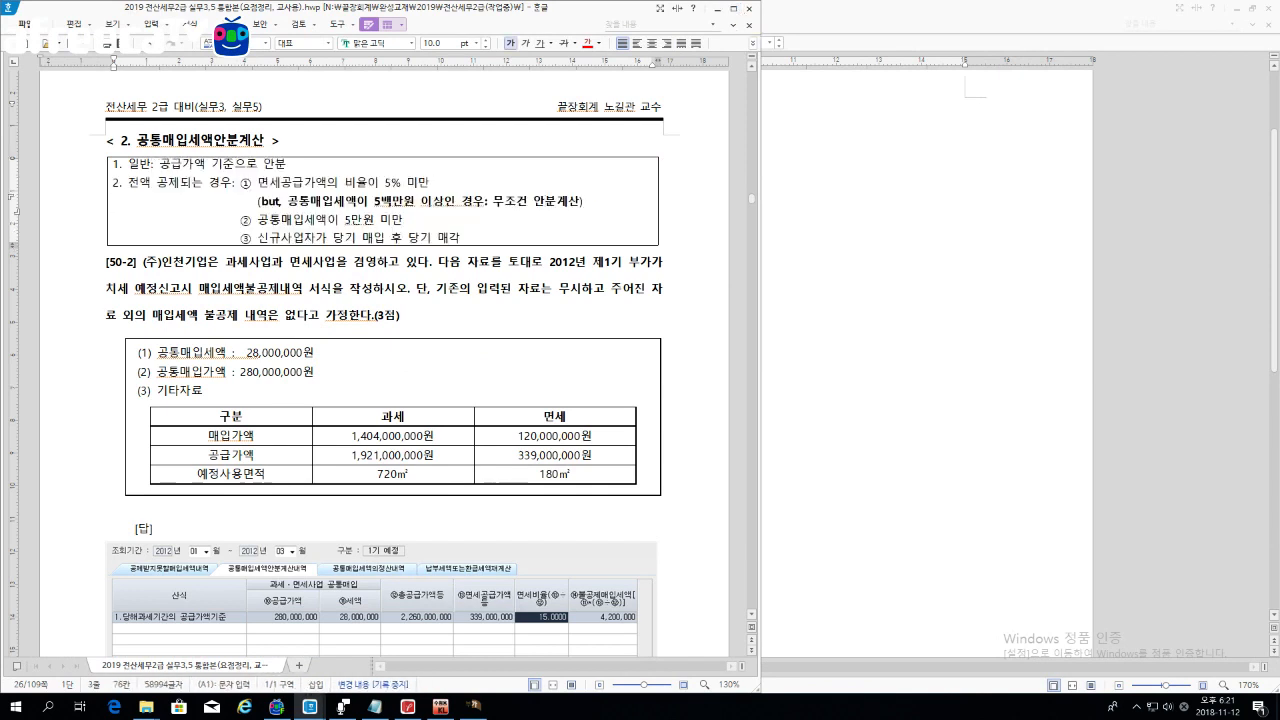
left_click(733, 8)
scroll(644, 360, "up", 15)
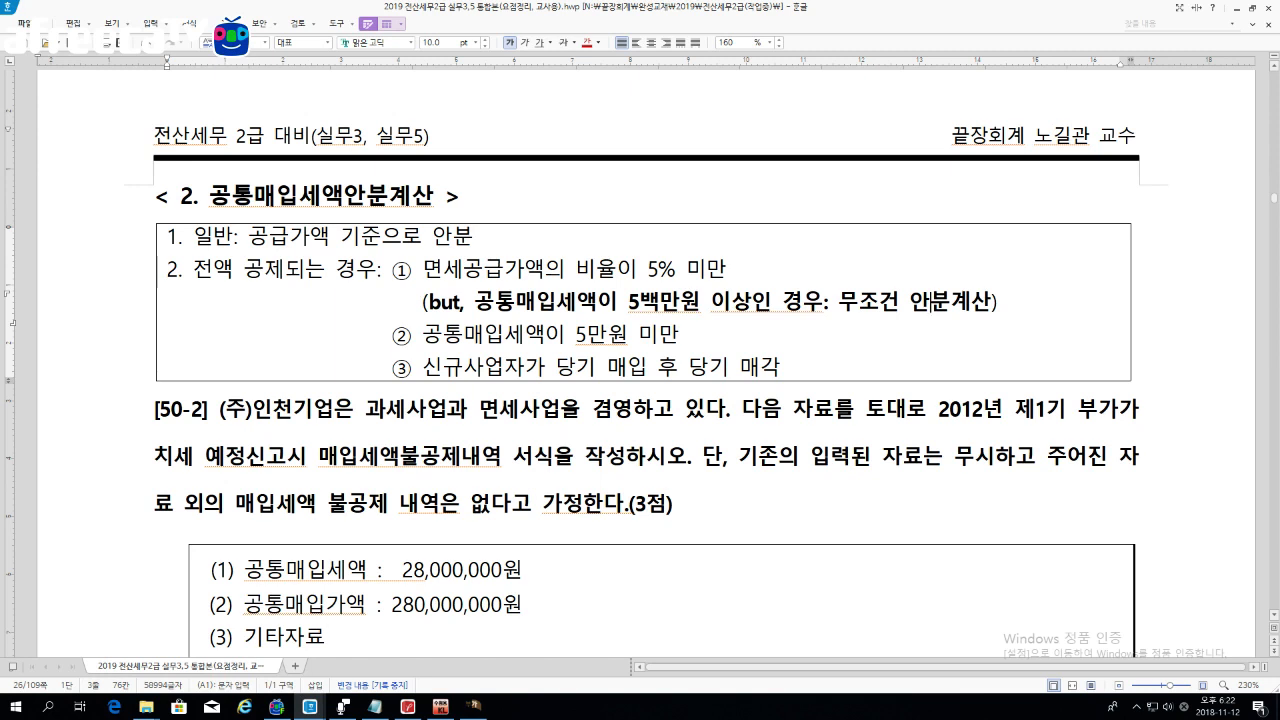
Step: Colour the words 안분 and 공급가액 in allocation rule 1 red
double_click(452, 238)
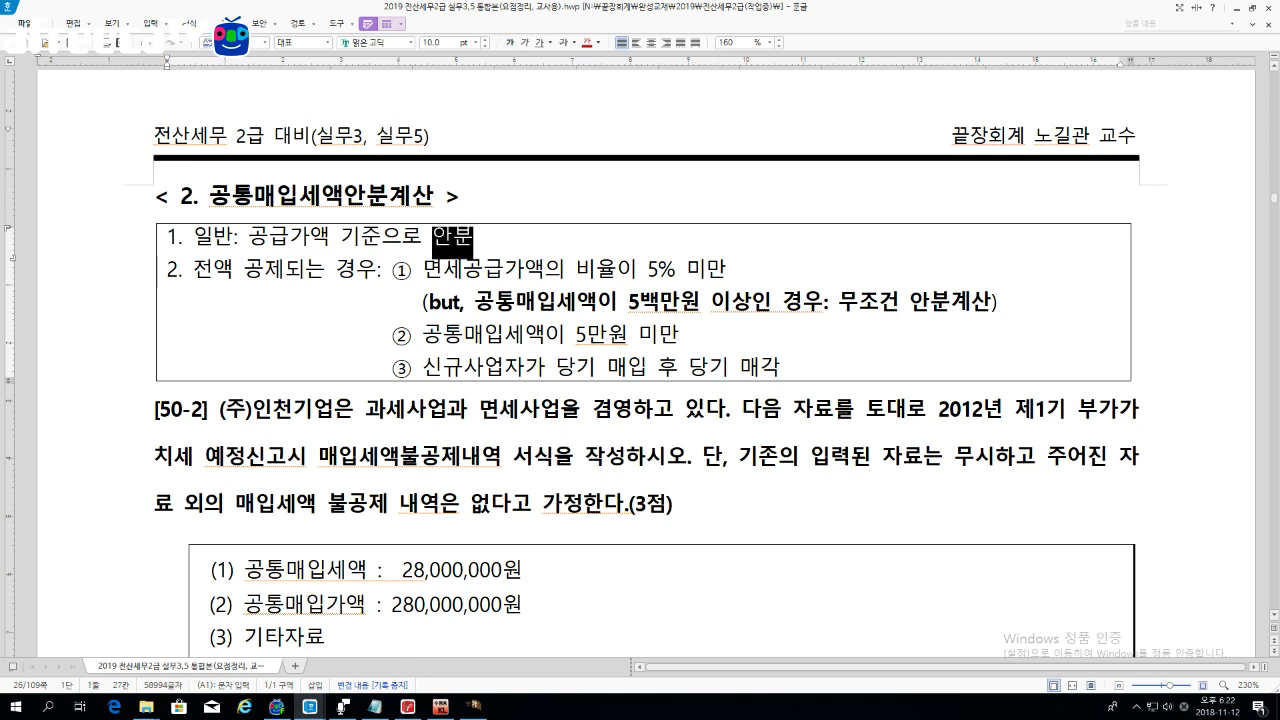
left_click(587, 43)
key("Escape")
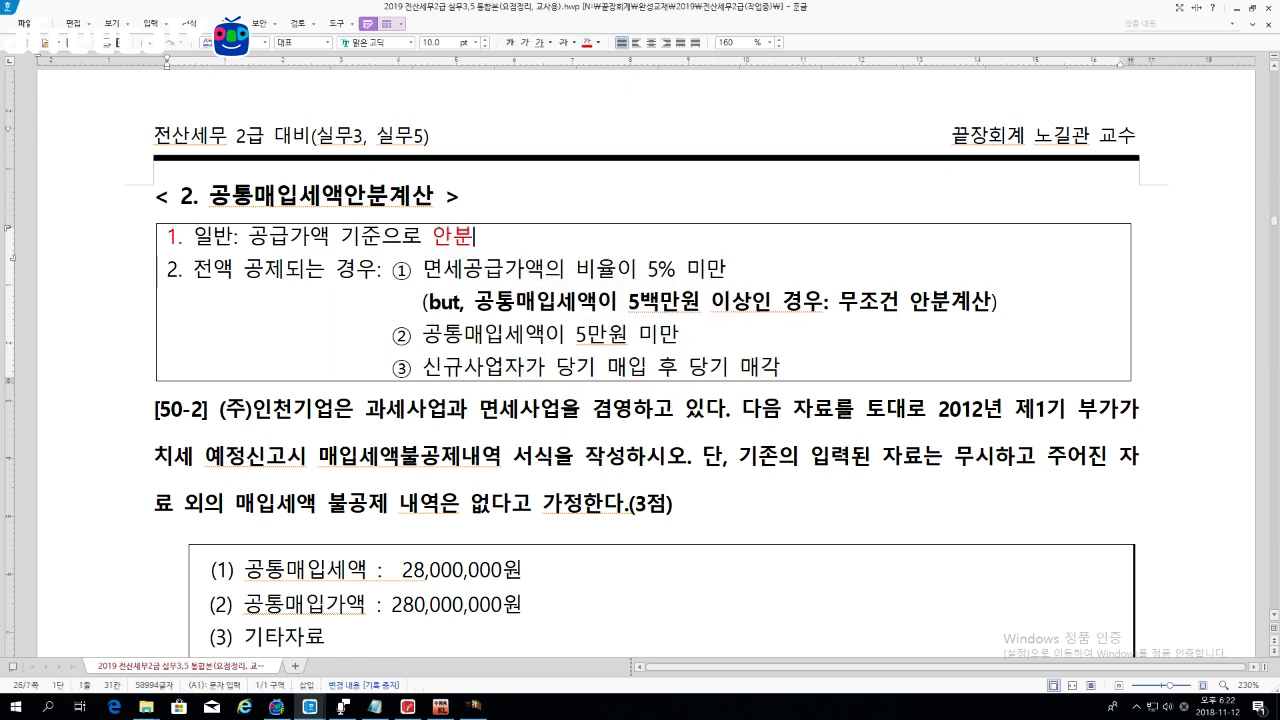
left_click_drag(248, 240, 330, 240)
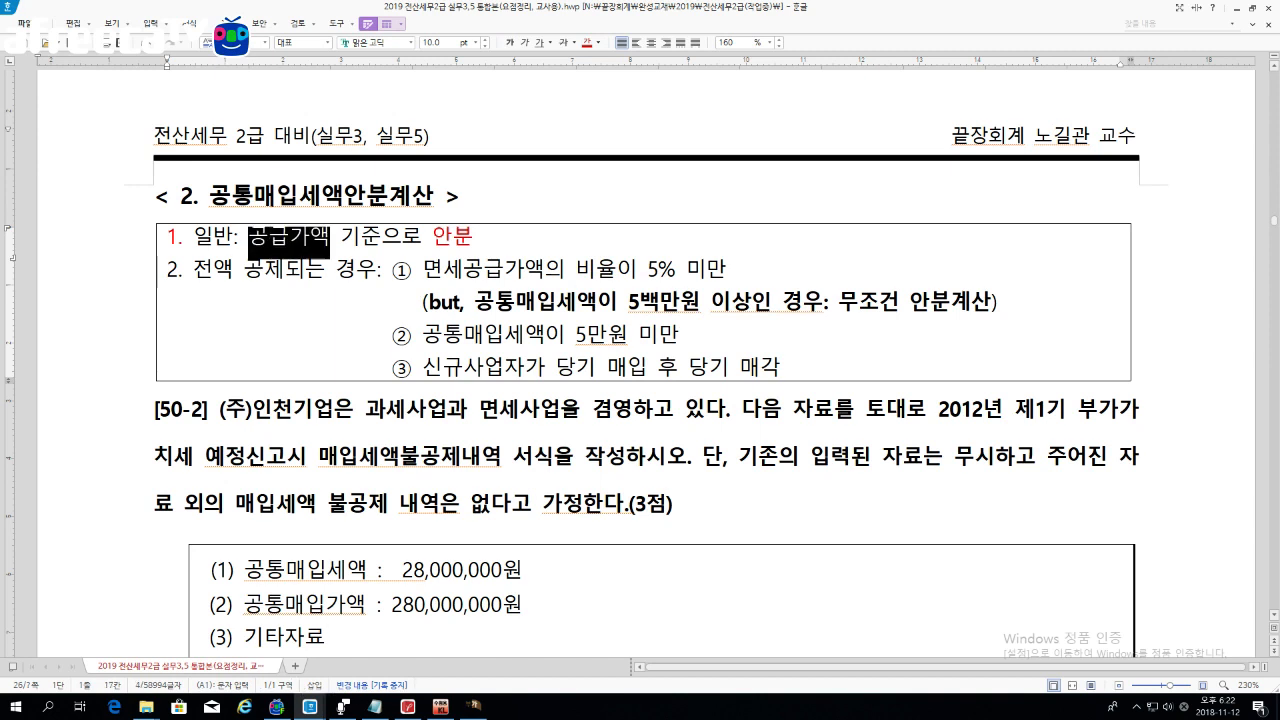
left_click(587, 43)
left_click(474, 238)
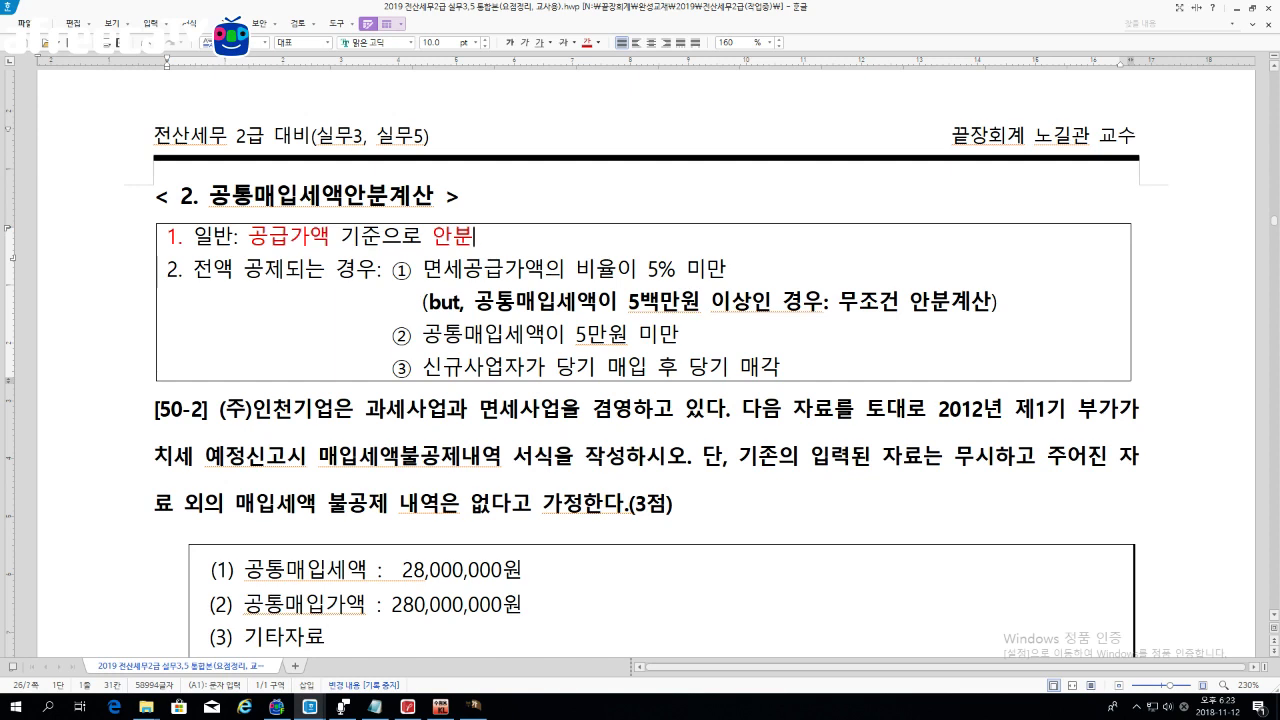
Step: Highlight the under-5% tax-exempt ratio, 5백만원 exception and 5만원 conditions
left_click_drag(422, 270, 730, 270)
left_click_drag(474, 302, 824, 302)
left_click(824, 302)
left_click_drag(422, 336, 628, 336)
left_click(629, 336)
Step: Minimize the Hangul windows and choose 1.당해과세기간의 공급가액기준 as the first row's 산식
left_click(1236, 8)
left_click(1236, 9)
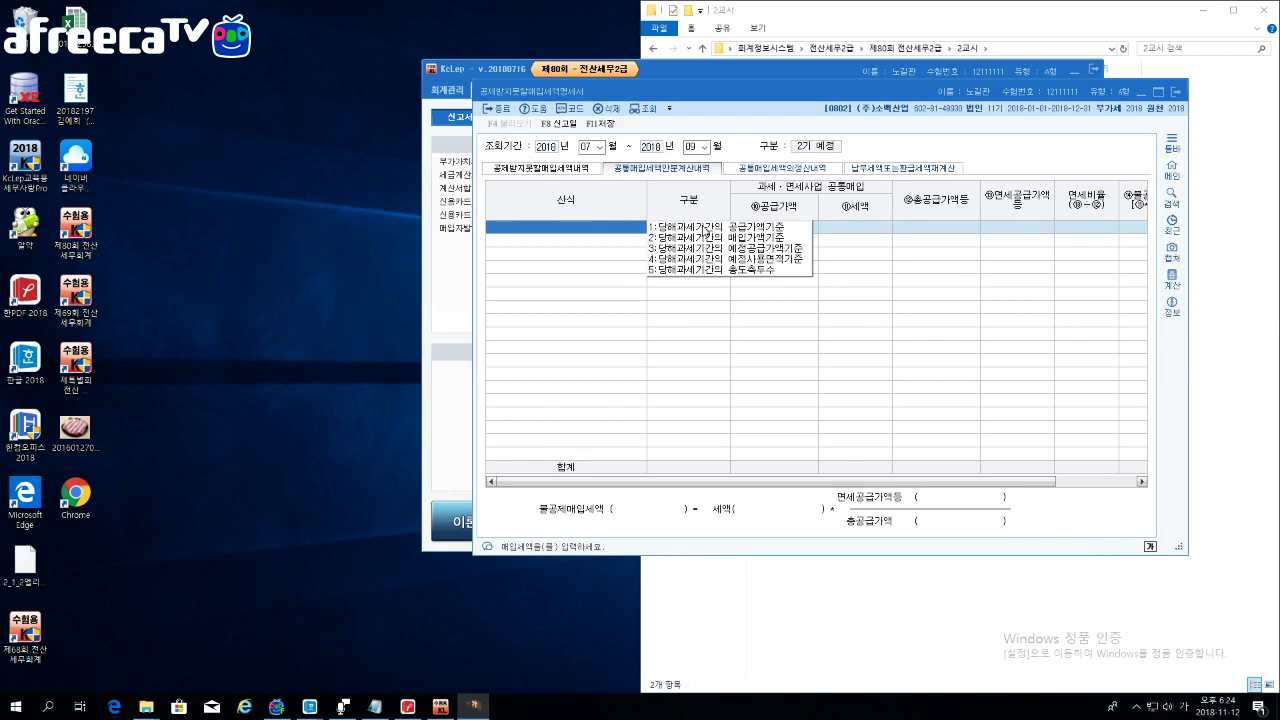
left_click(688, 228)
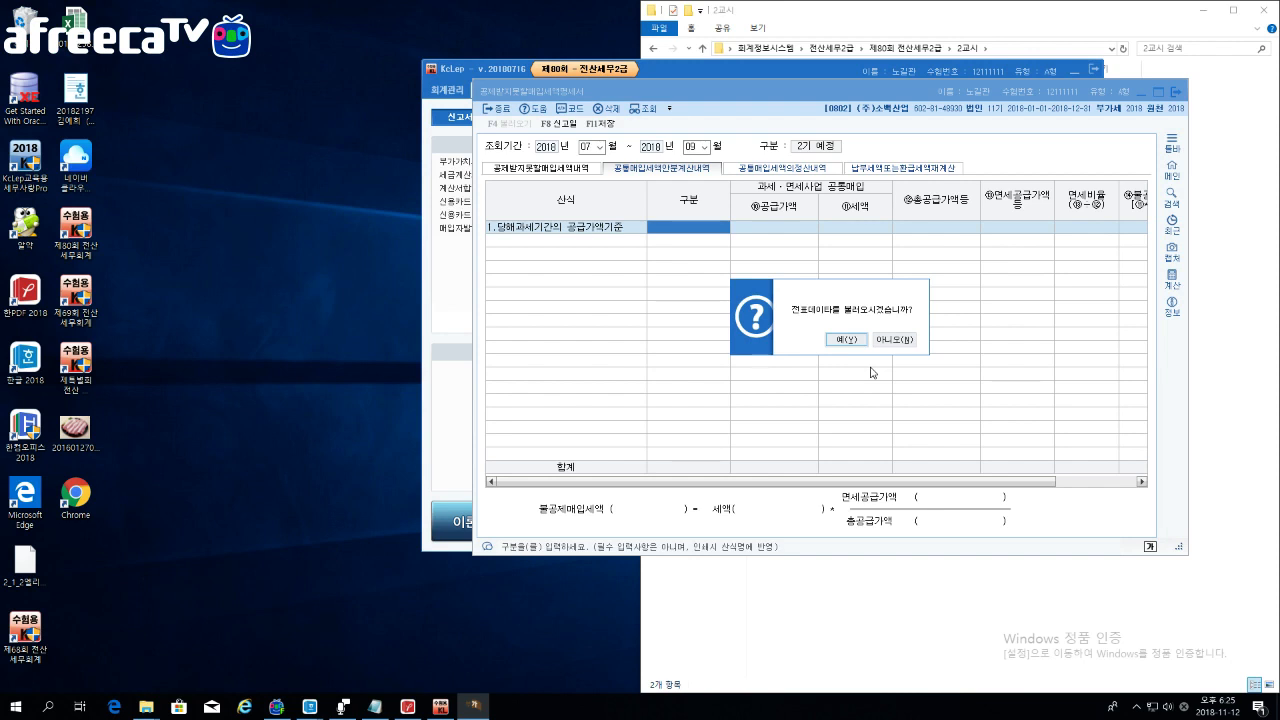
Step: Decline loading existing voucher data and move to the 공급가액 cell
left_click(900, 341)
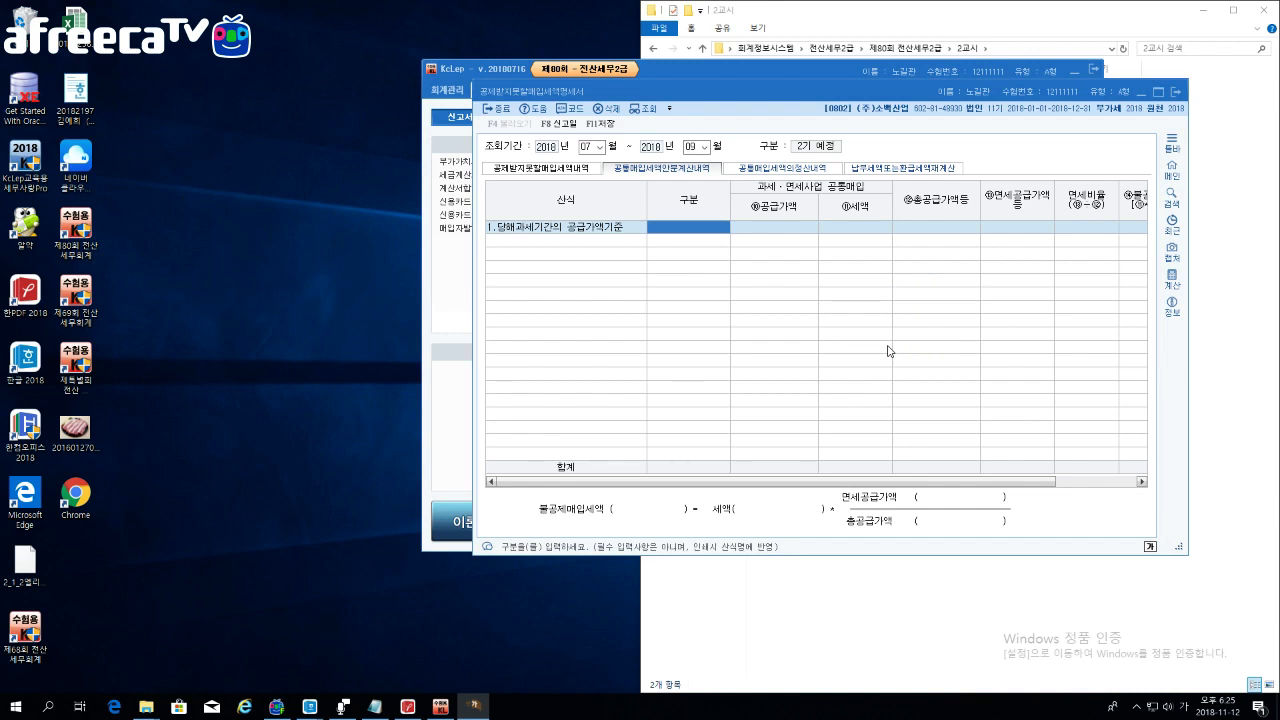
key("Return")
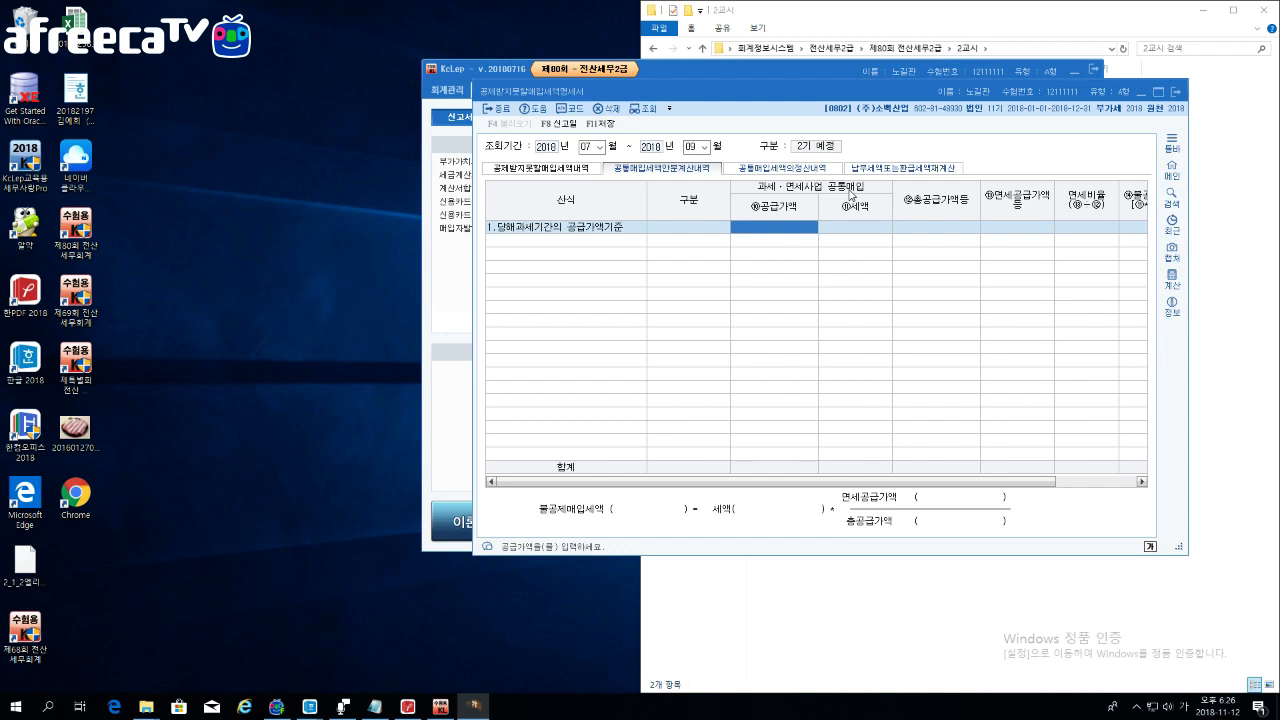
Step: Enter 280,000,000 공급가액 and 2,260,000,000 총공급가액등 in the allocation row
type("280000000")
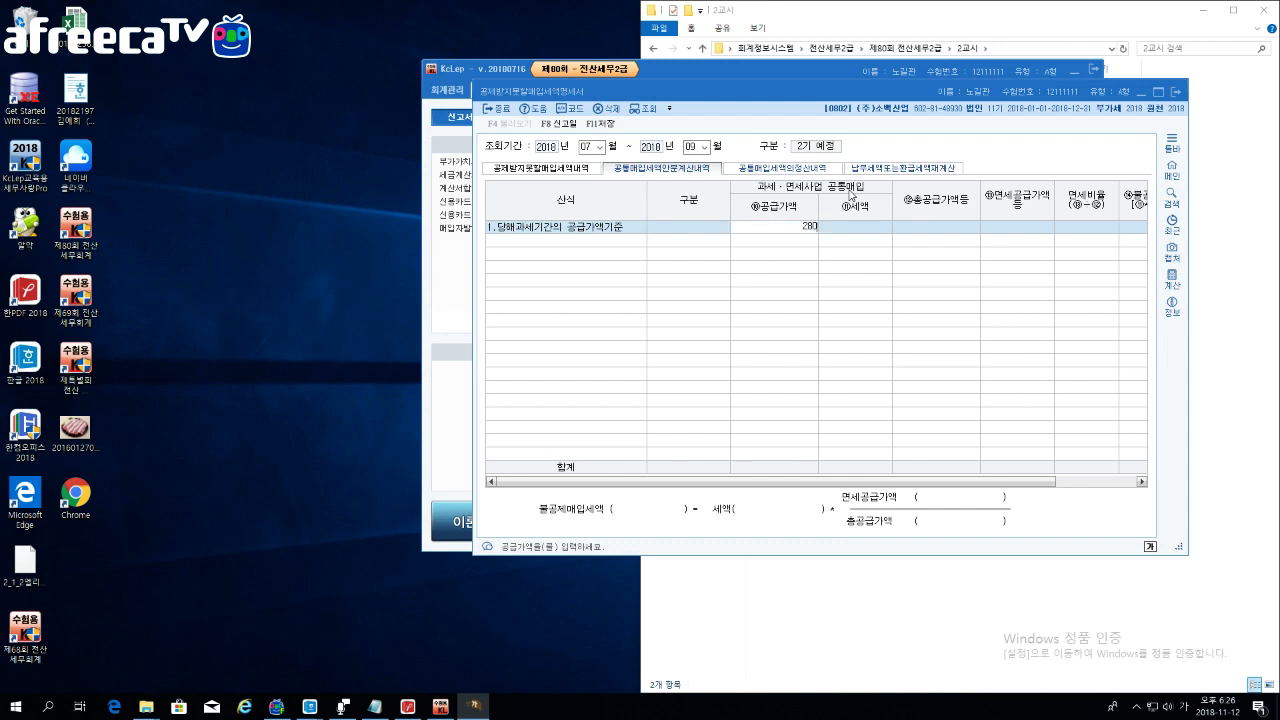
key("Return")
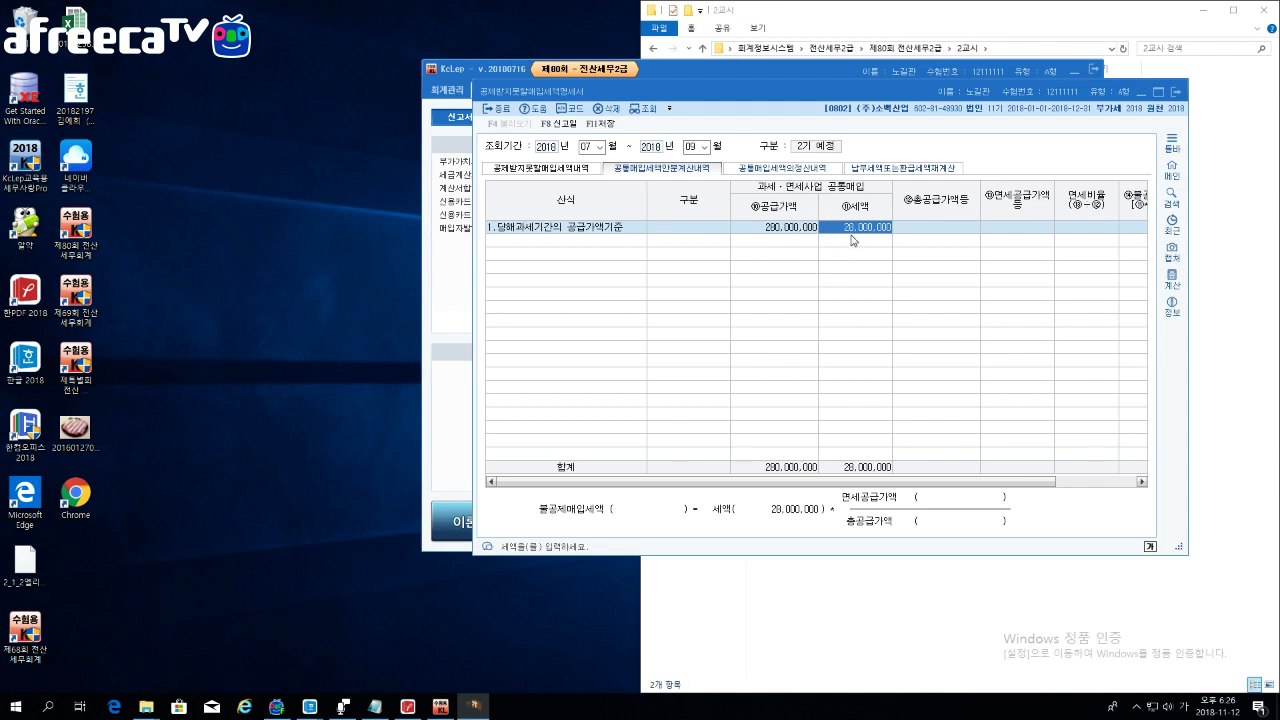
left_click(926, 231)
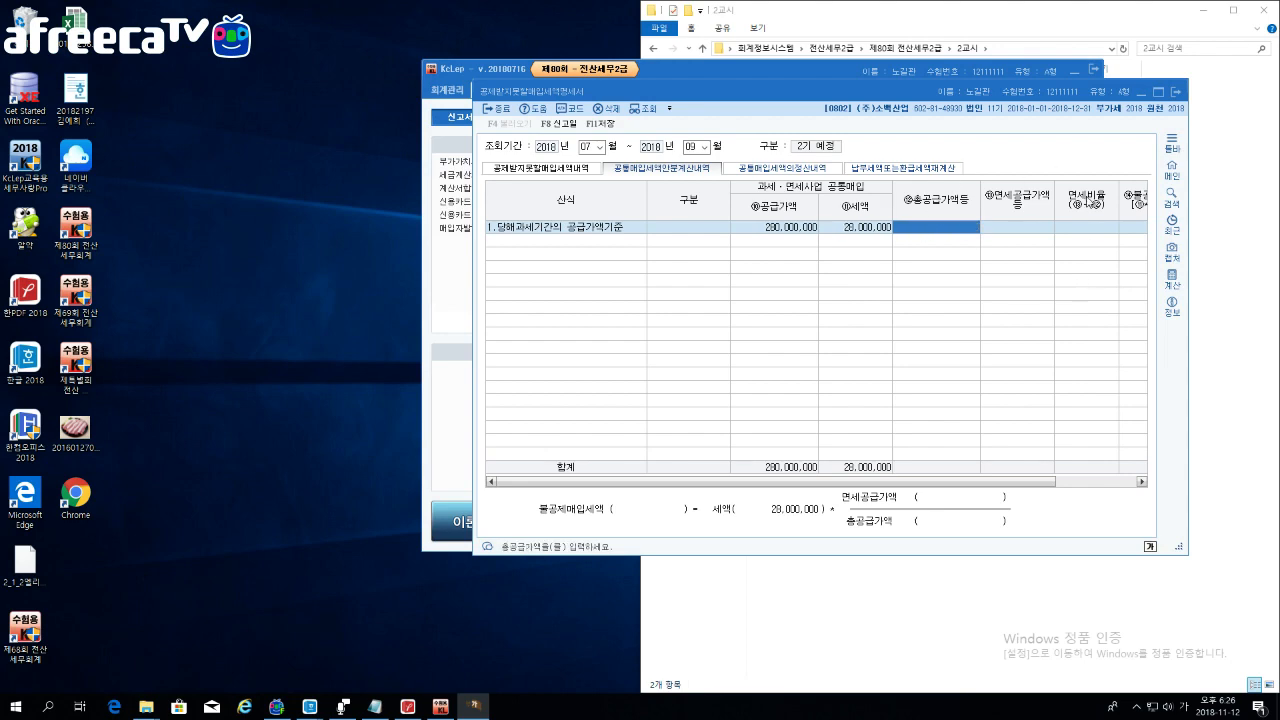
left_click_drag(1188, 143, 1276, 147)
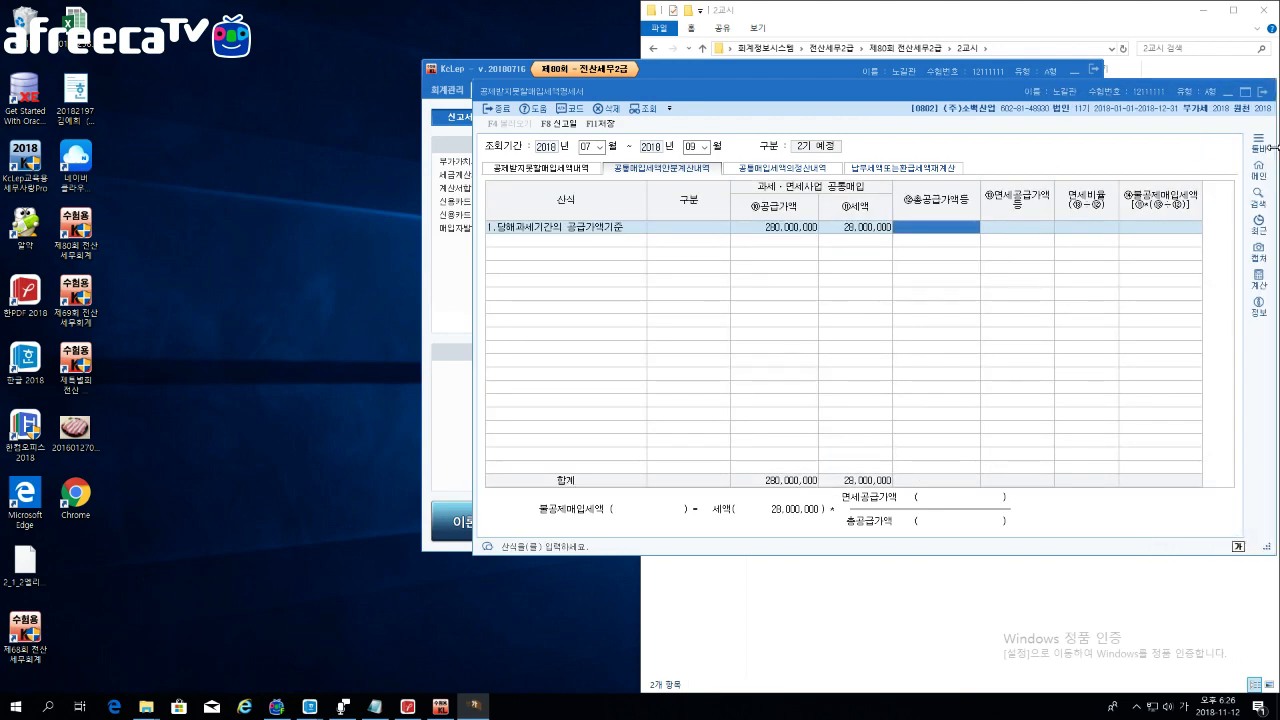
left_click_drag(472, 205, 412, 205)
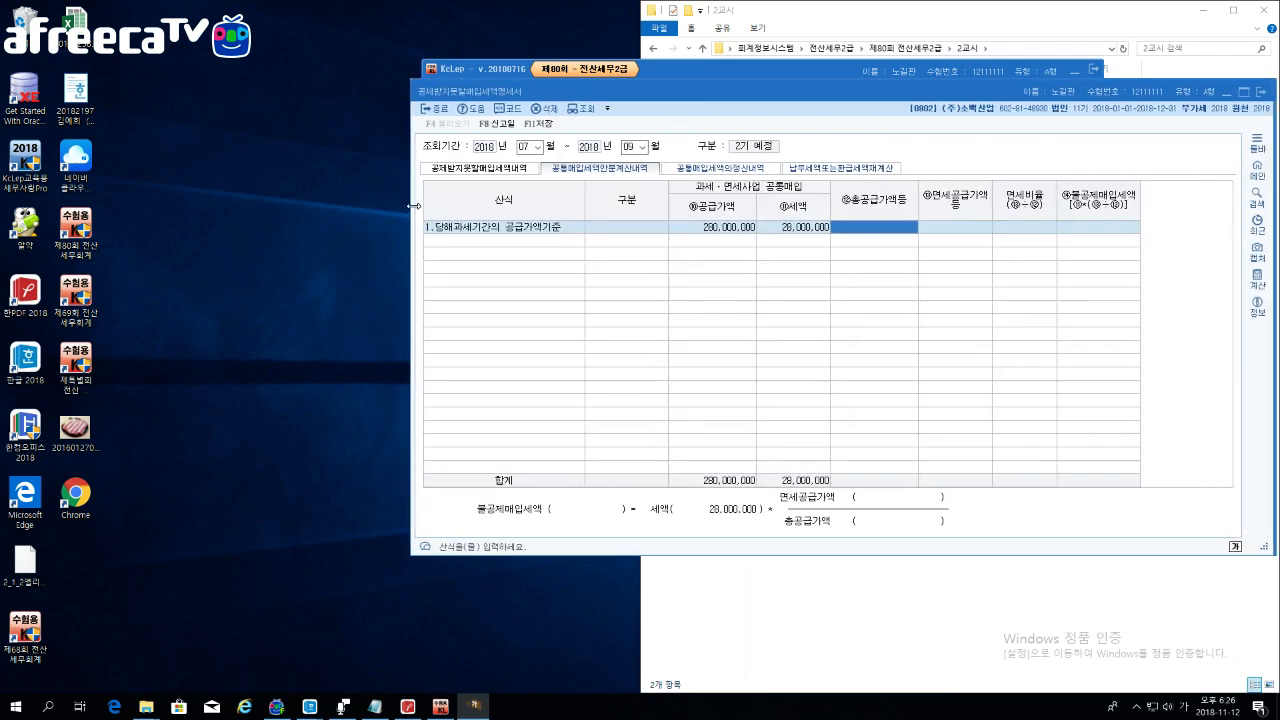
left_click_drag(727, 93, 605, 81)
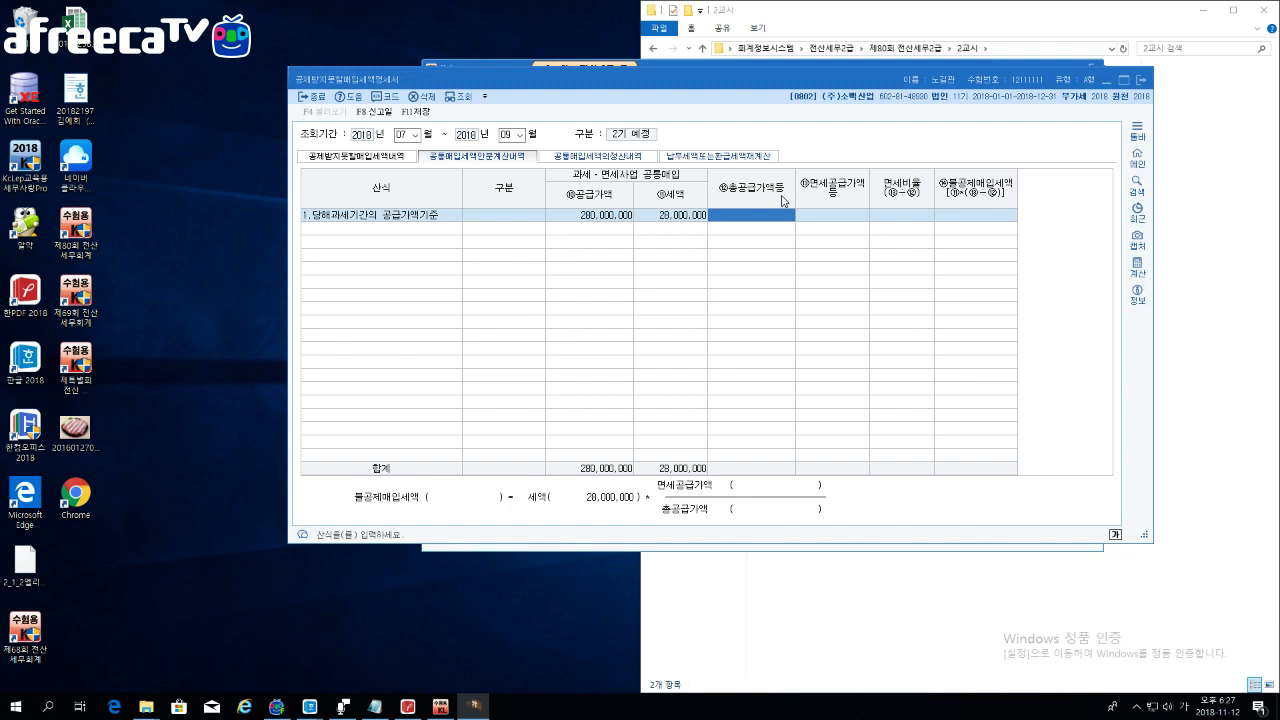
type("2200")
type("0000000,00")
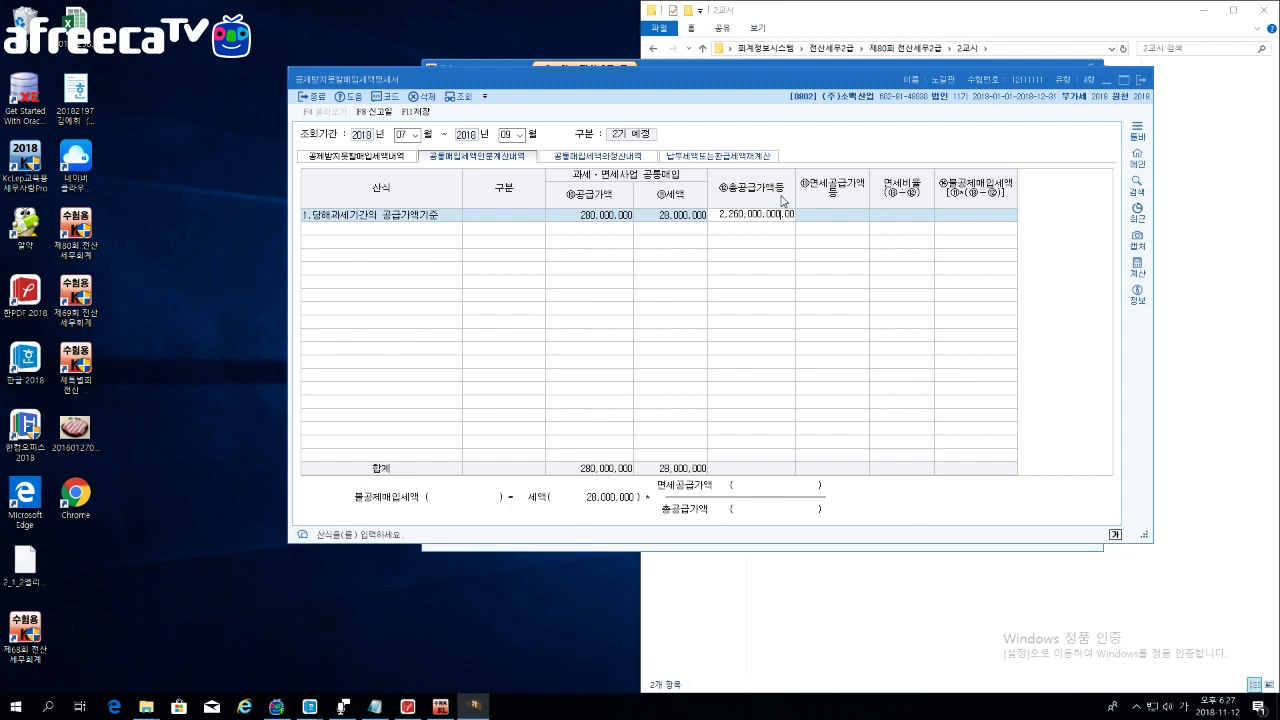
key("Return")
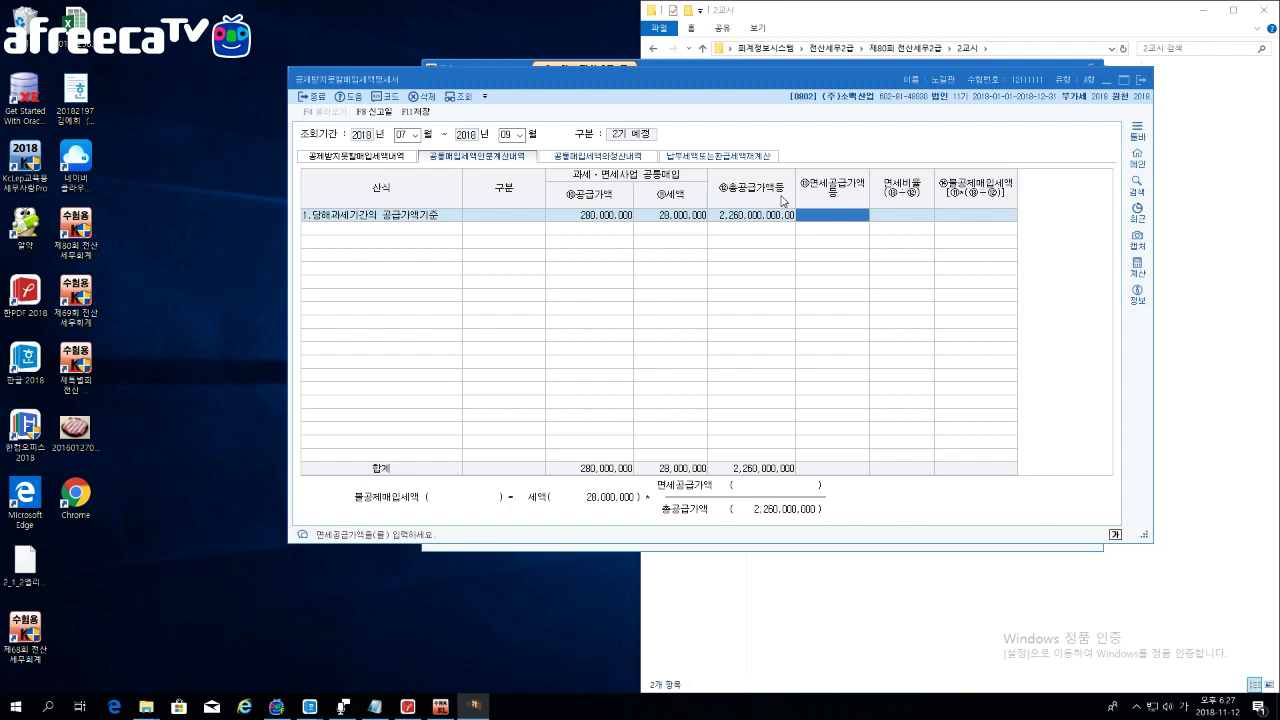
Step: Enter 339,000,000 면세공급가액, yielding a 15% ratio and 4,200,000 불공제매입세액
type("33")
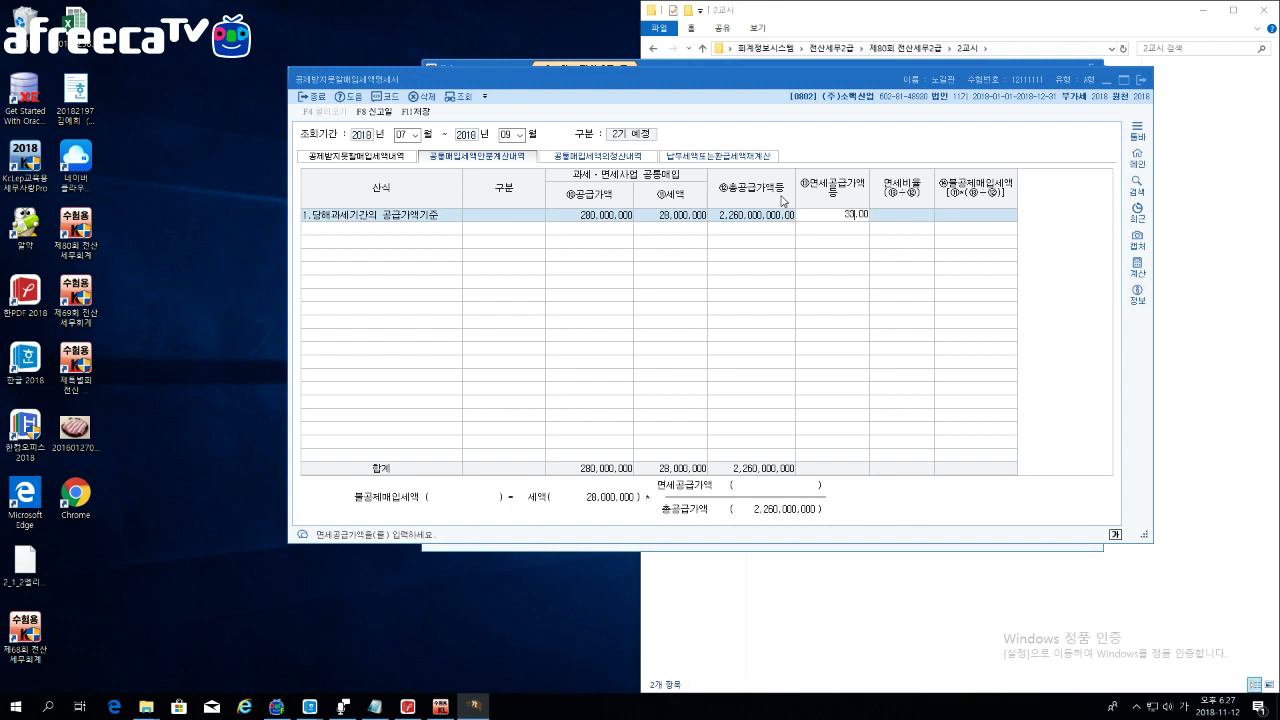
type("9,000,000")
key("Return")
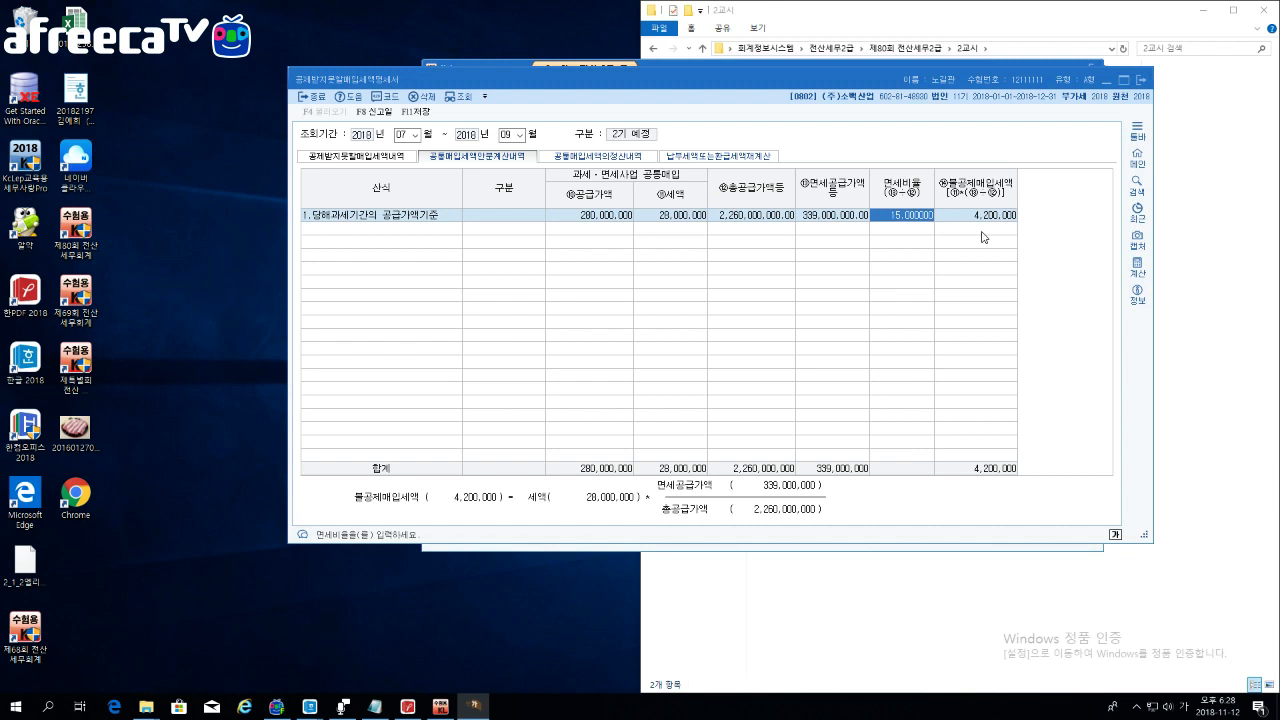
Step: Save with F11, check the 공통매입세액의정산내역 section, then return to the allocation section
left_click(424, 115)
left_click(621, 157)
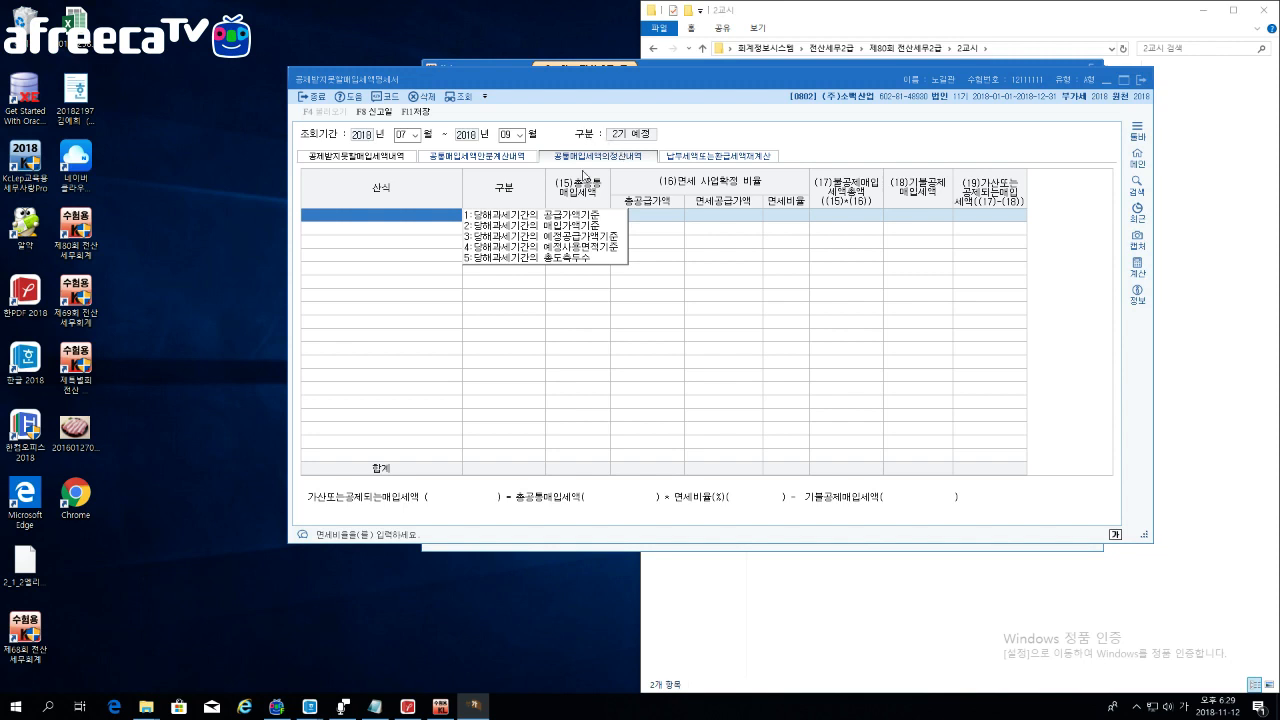
left_click(458, 157)
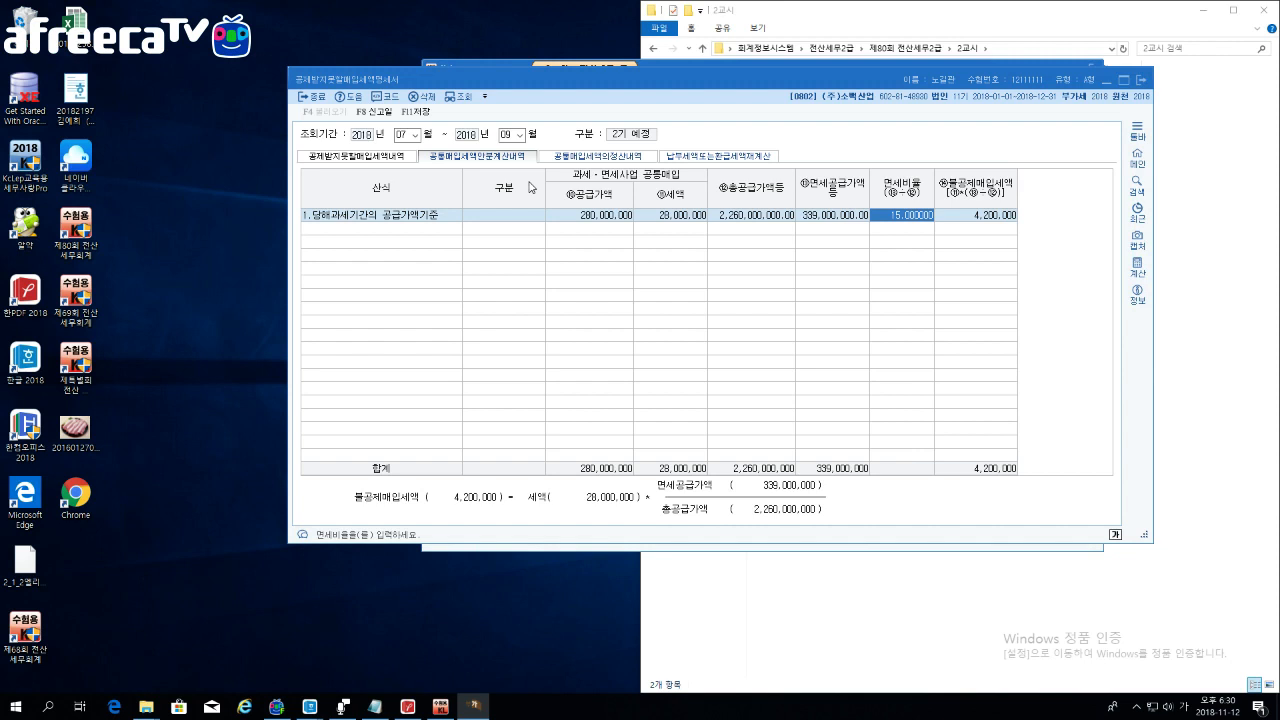
Step: Switch from KcLep to the Hangul document 빈 문서 1 from the taskbar
left_click(310, 706)
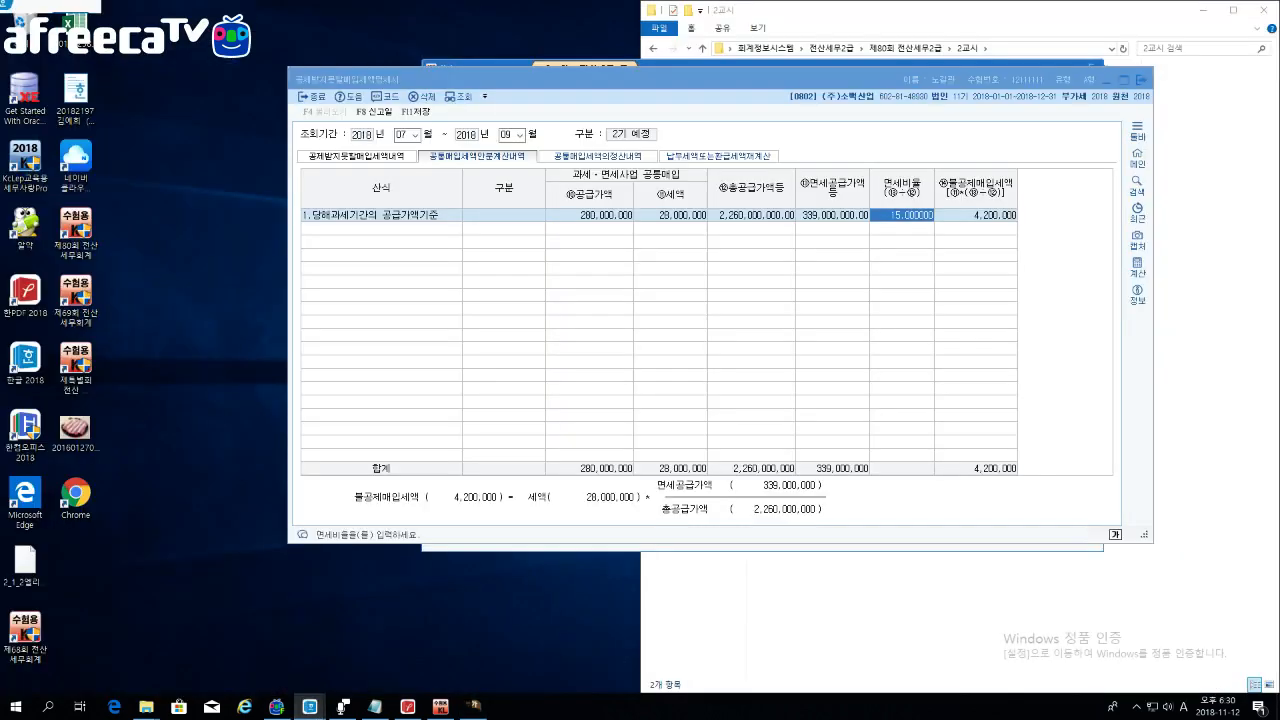
left_click(330, 650)
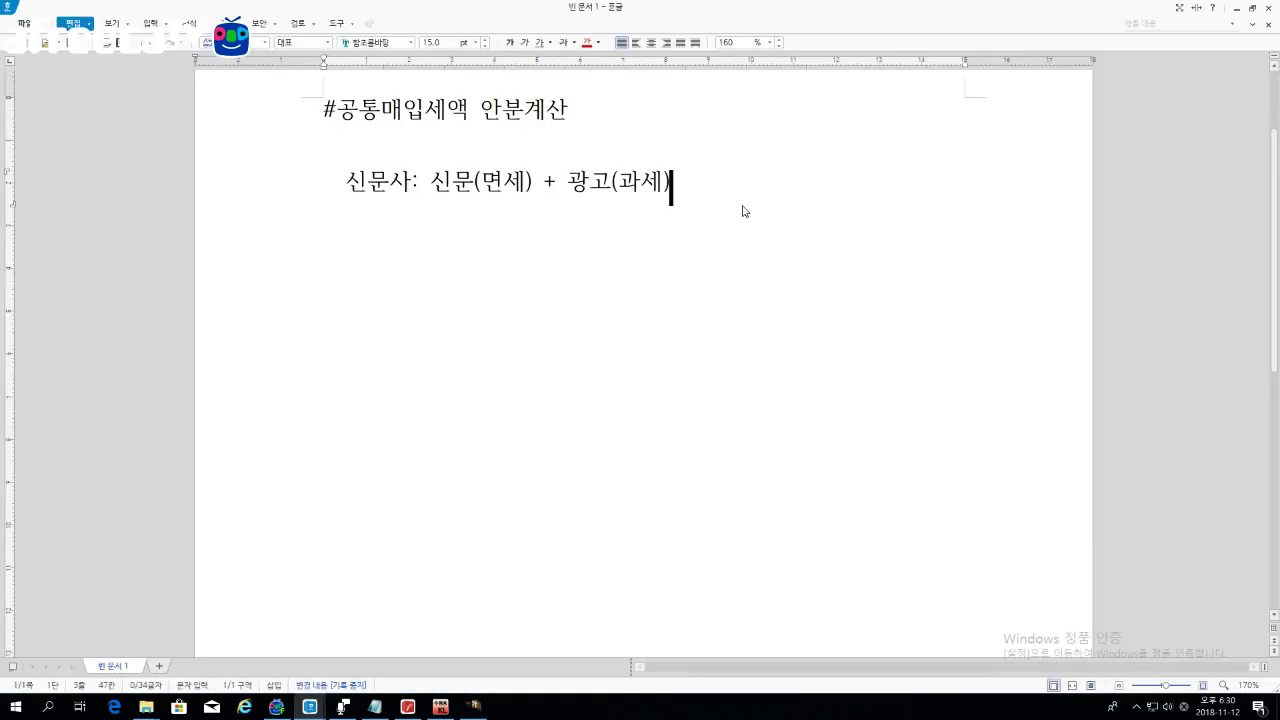
Step: Replace the old notes with a dashed timeline line carrying a | marker
key("ctrl+a")
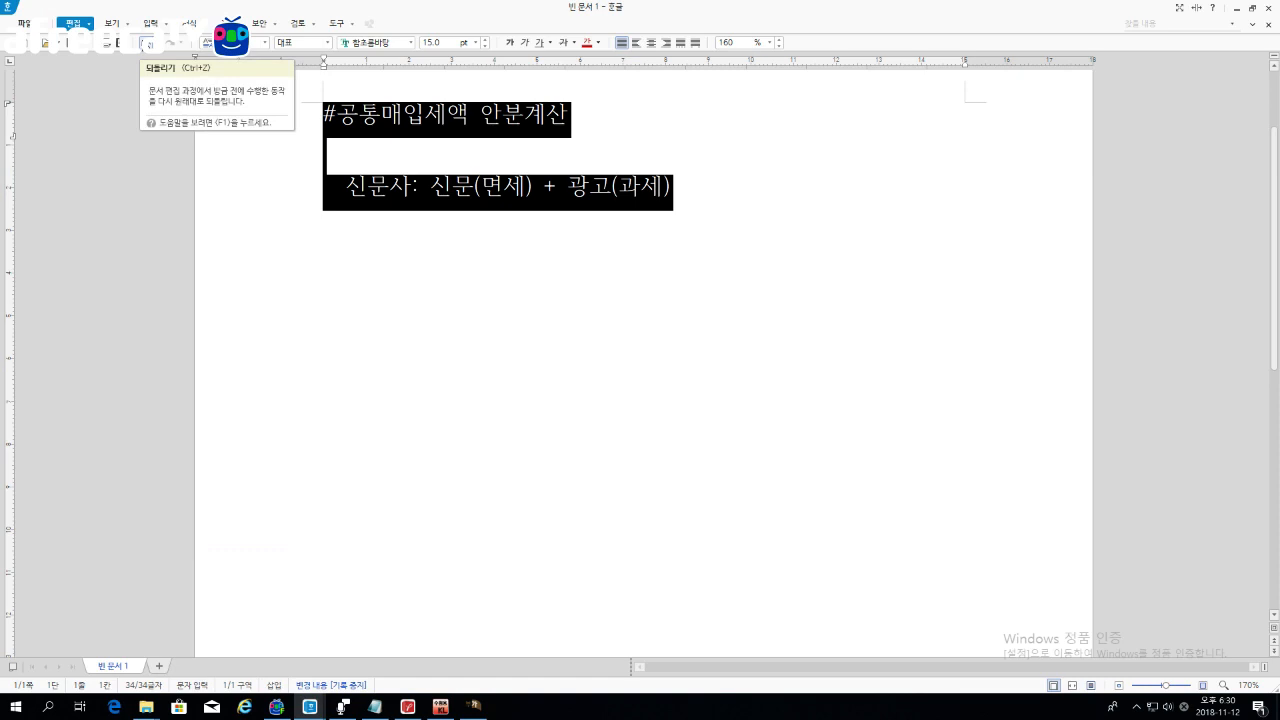
left_click(148, 44)
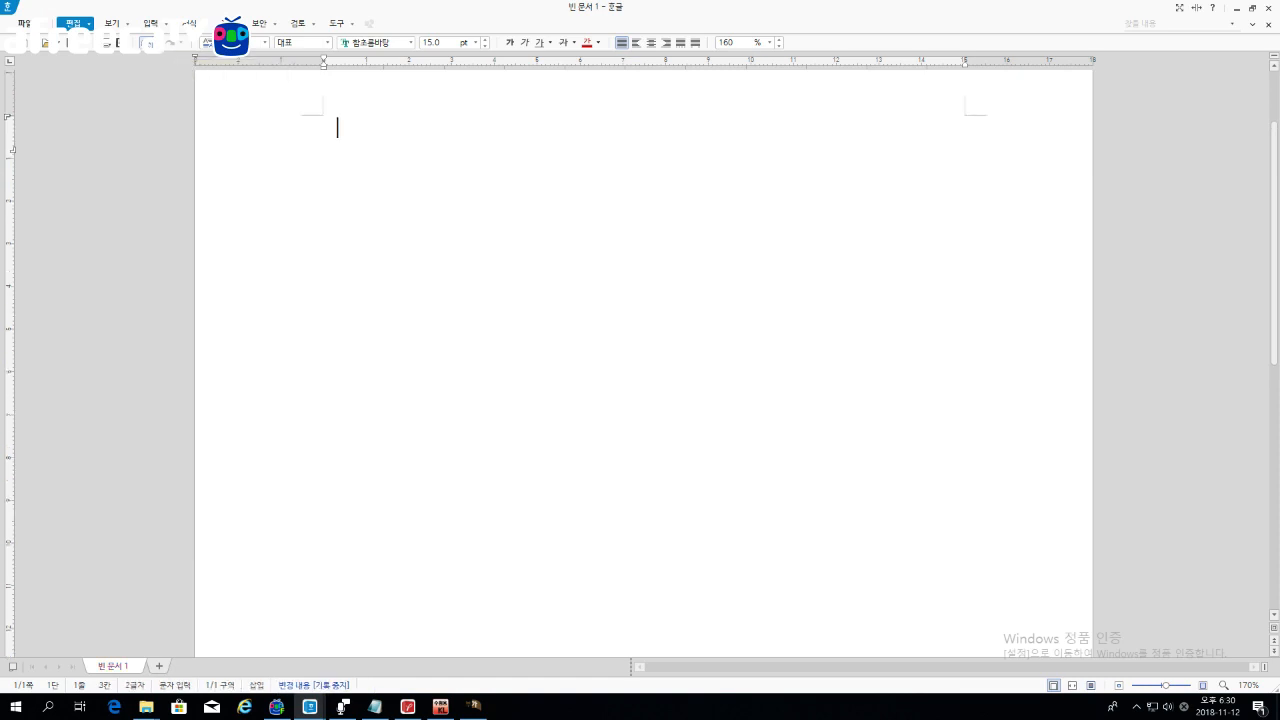
type("--------------------------------------")
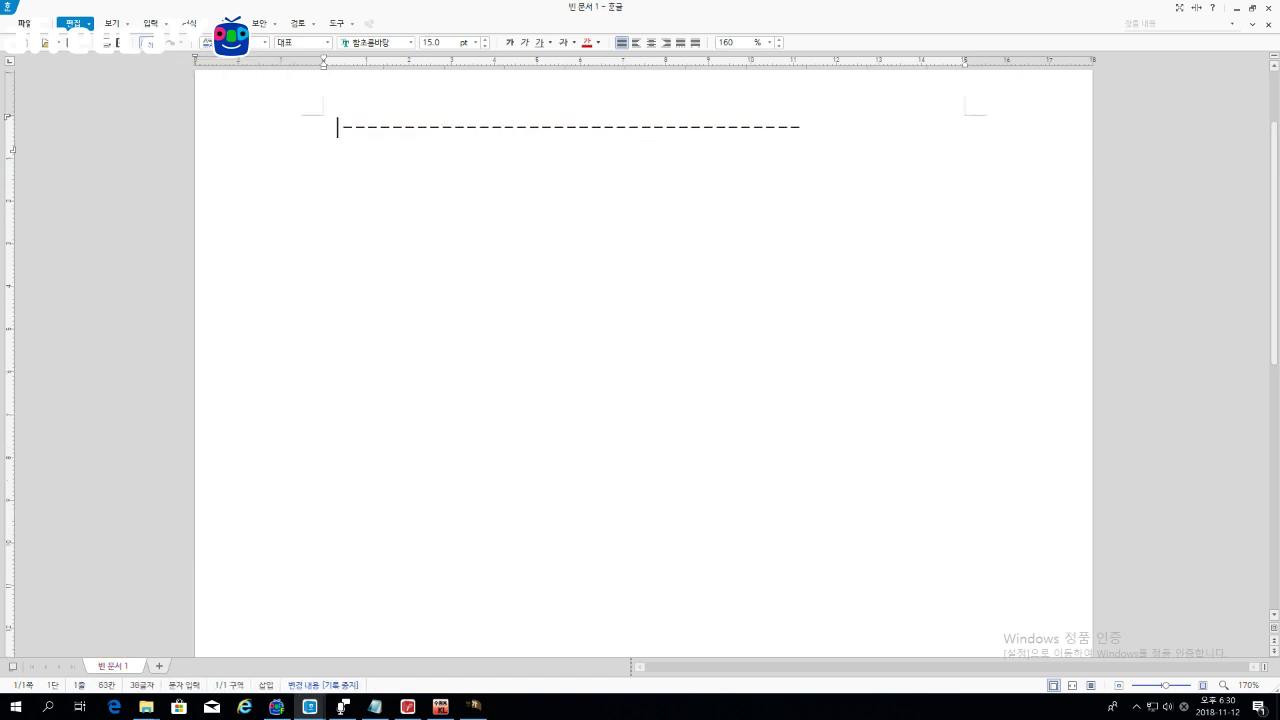
type("----------")
key("Left")
key("Left")
key("Left")
key("Left")
key("Left")
key("Left")
key("Left")
key("Left")
key("Left")
key("Left")
key("Left")
key("Left")
key("Left")
key("Left")
key("Left")
key("Left")
key("Left")
key("Left")
key("Left")
key("Left")
key("Left")
key("Left")
key("Left")
key("Left")
key("Left")
key("Left")
key("Left")
type("|")
Step: Add the date labels 1/1, 6/30 and 12/31 on one line beneath the timeline
key("End")
key("Return")
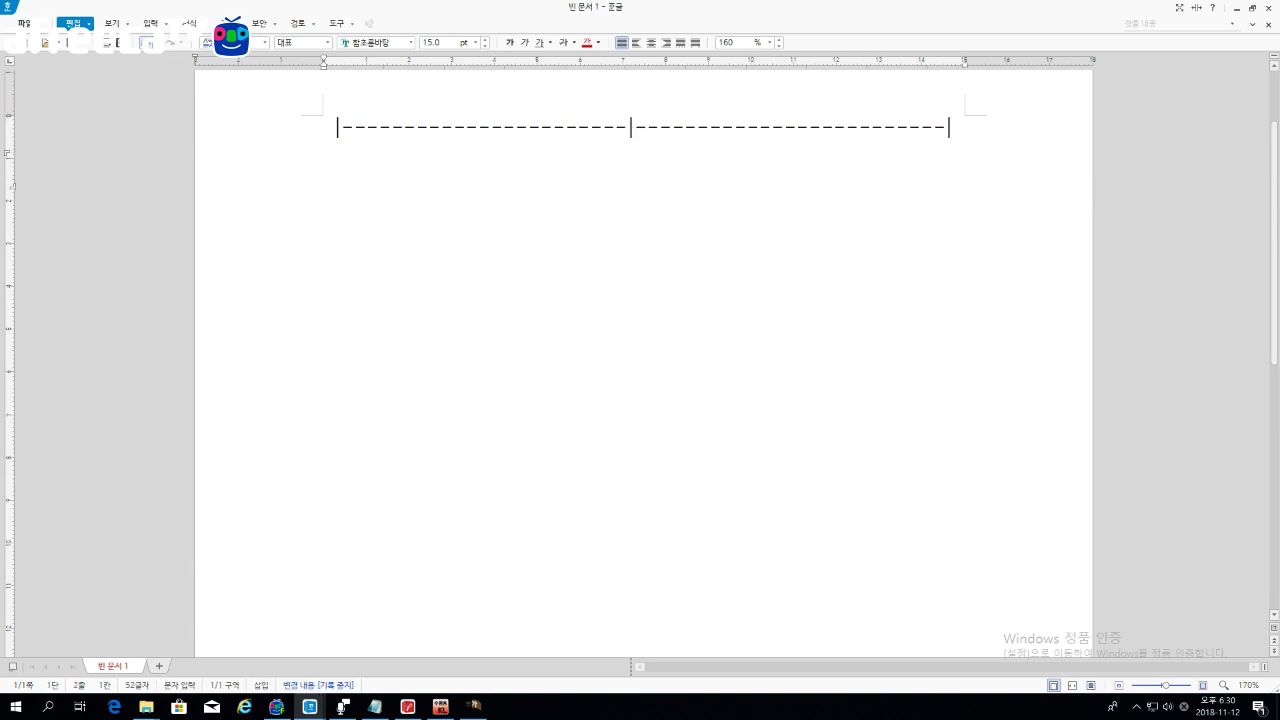
type("1/1 ")
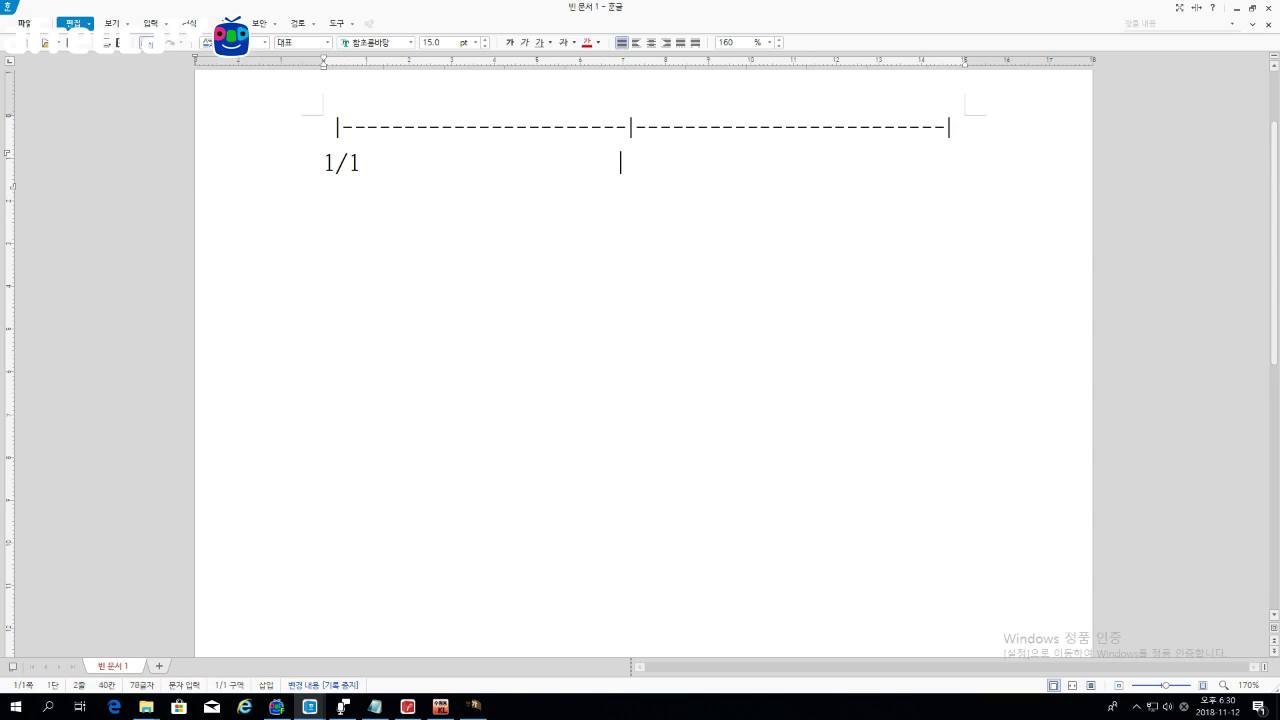
type("        6/30             12")
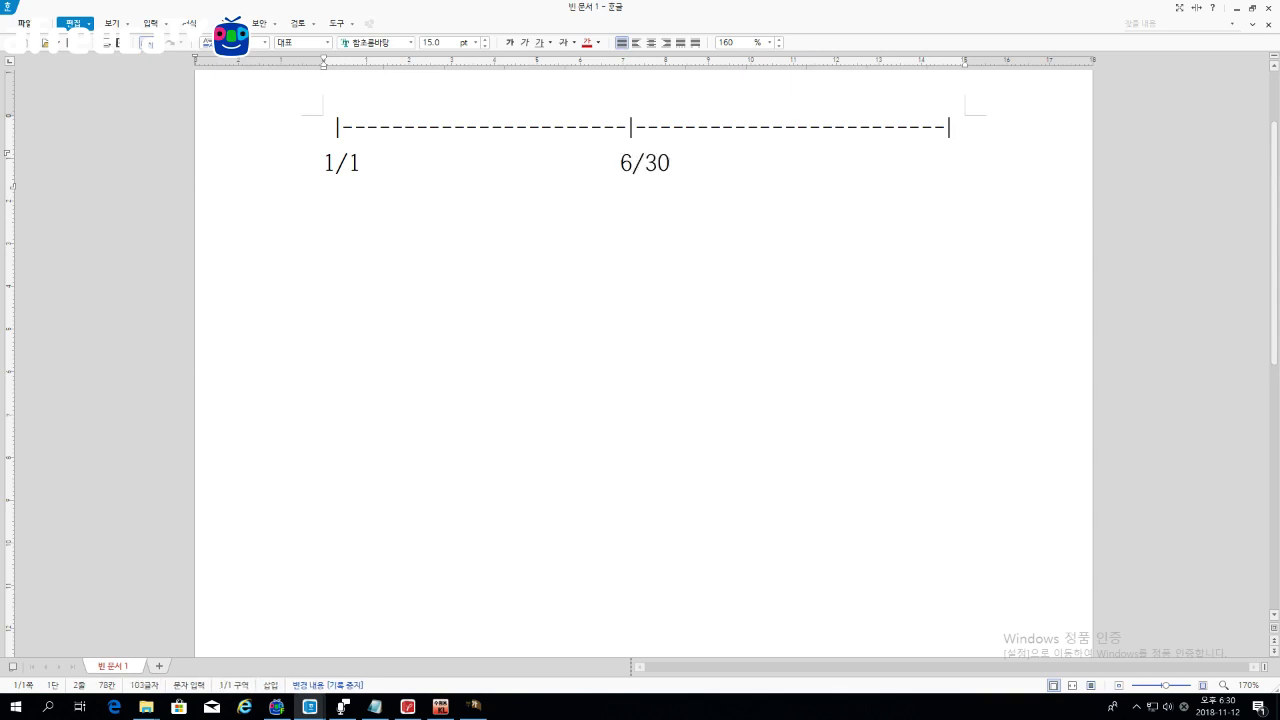
type("/31")
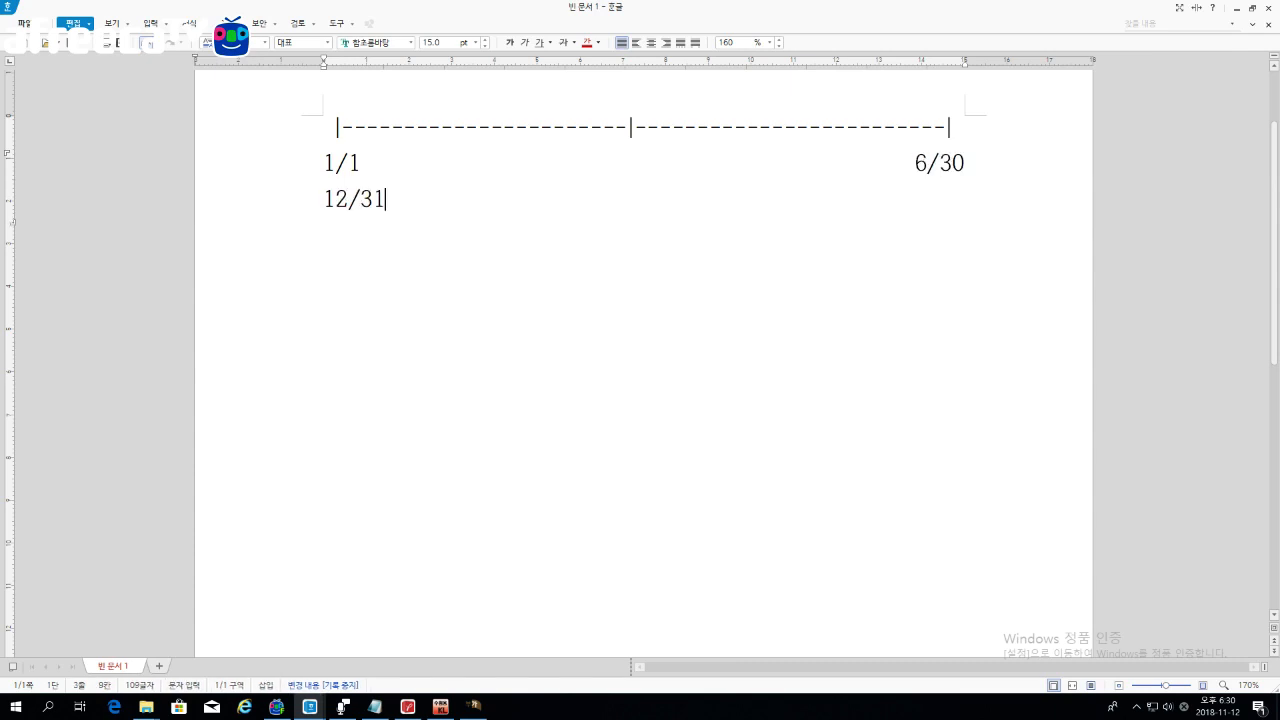
key("Home")
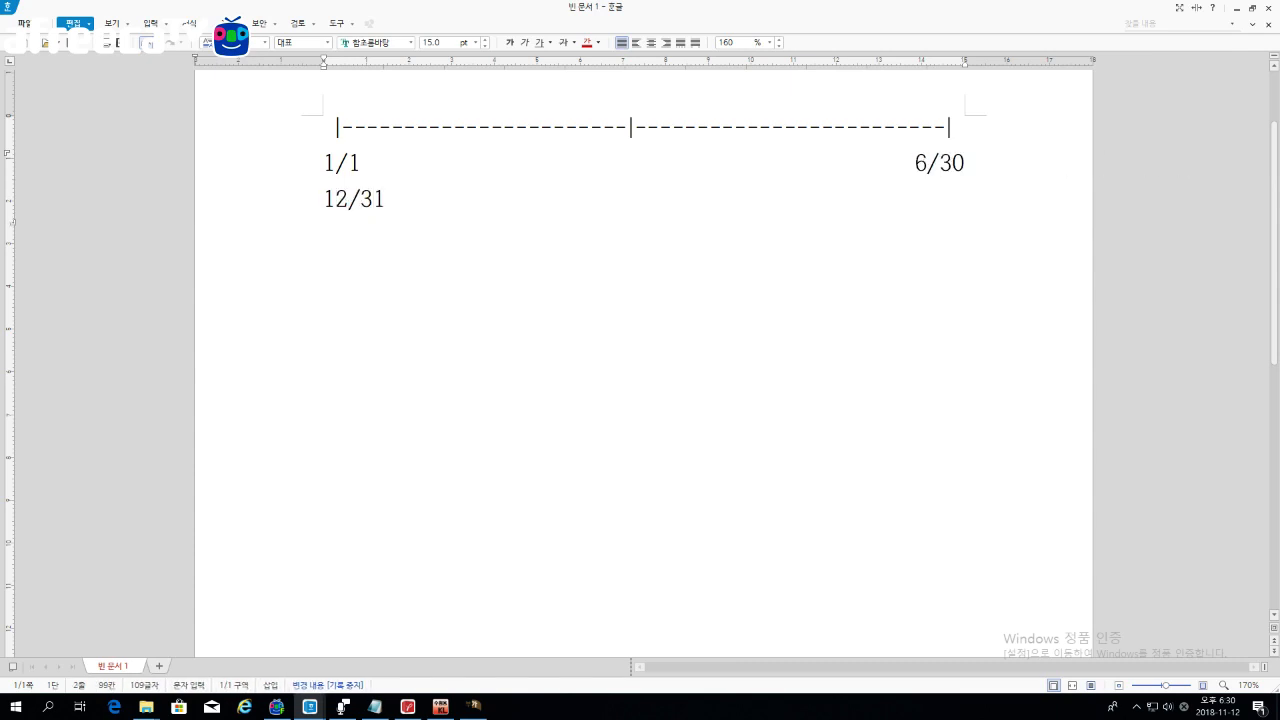
key("BackSpace")
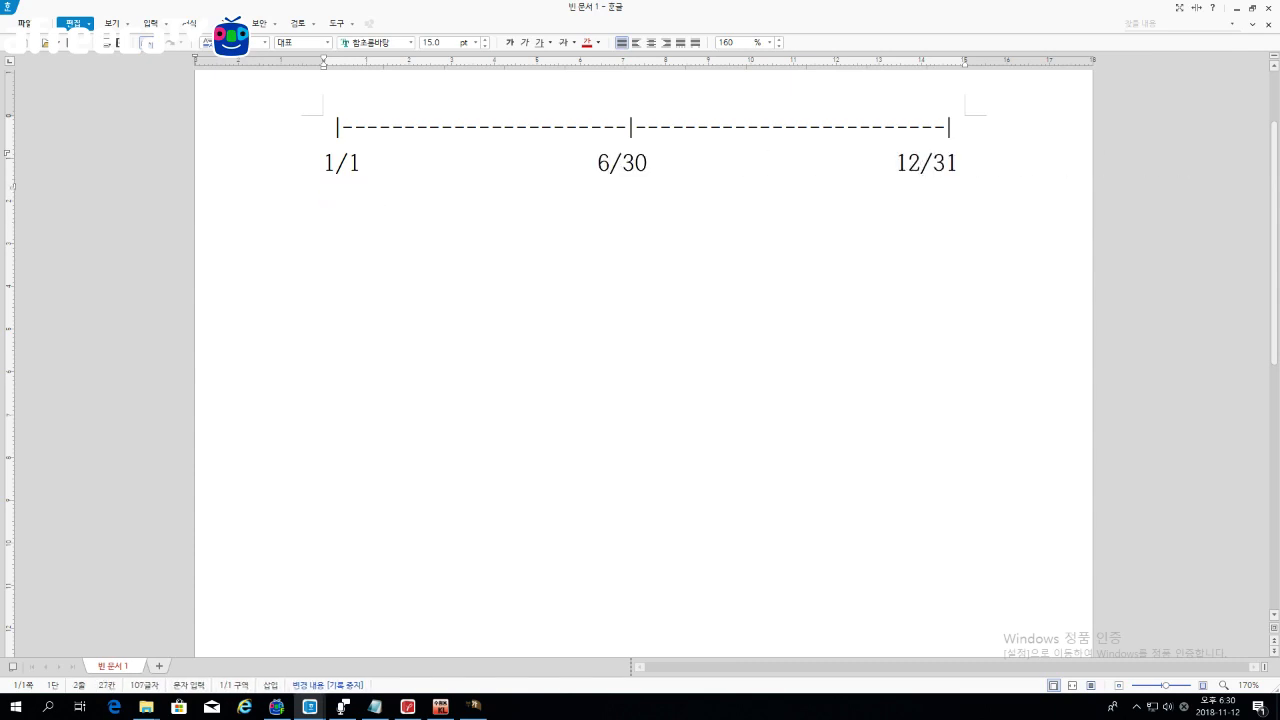
Step: Add a <---><---> double-headed arrow line under the dates, splitting the year into halves
key("Right")
key("Right")
key("Right")
key("Right")
key("Right")
key("Right")
key("Right")
key("Right")
key("Right")
key("Right")
key("Right")
key("Right")
key("Right")
key("Right")
key("Right")
key("Right")
key("Right")
key("Right")
key("Right")
key("Right")
key("Right")
key("Return")
type("<------")
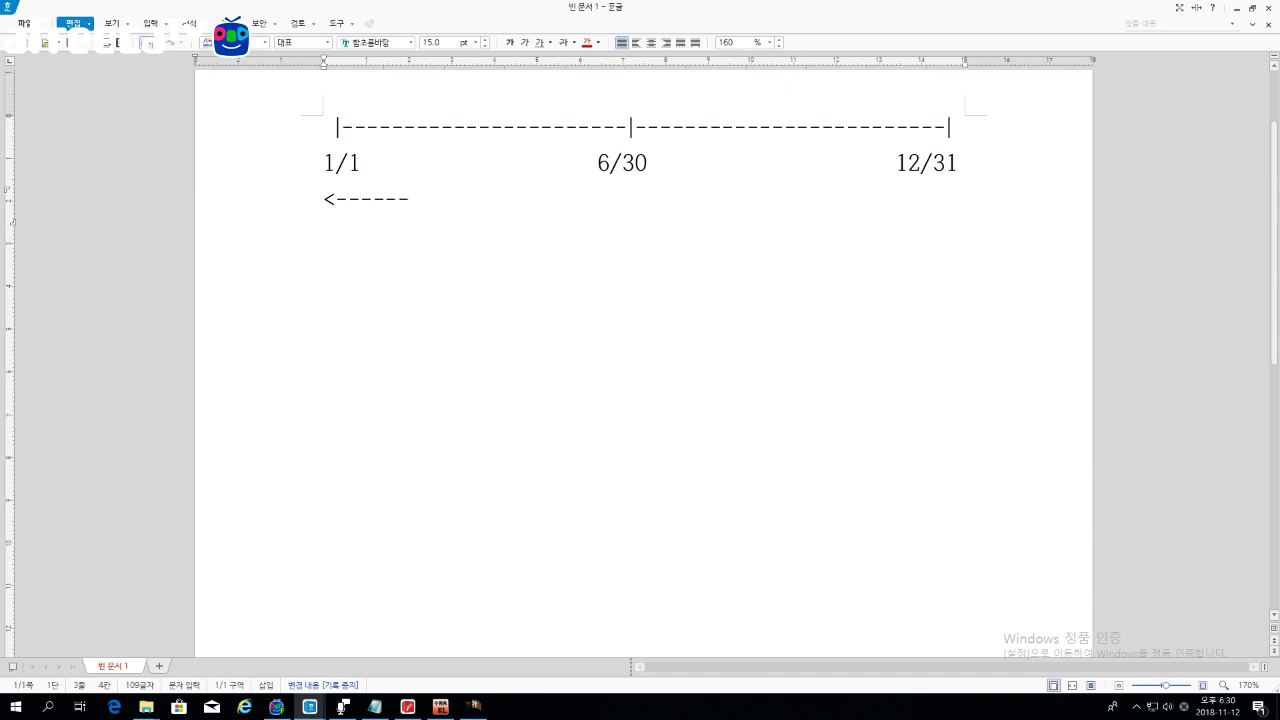
type("-----------------")
type("><-------------------")
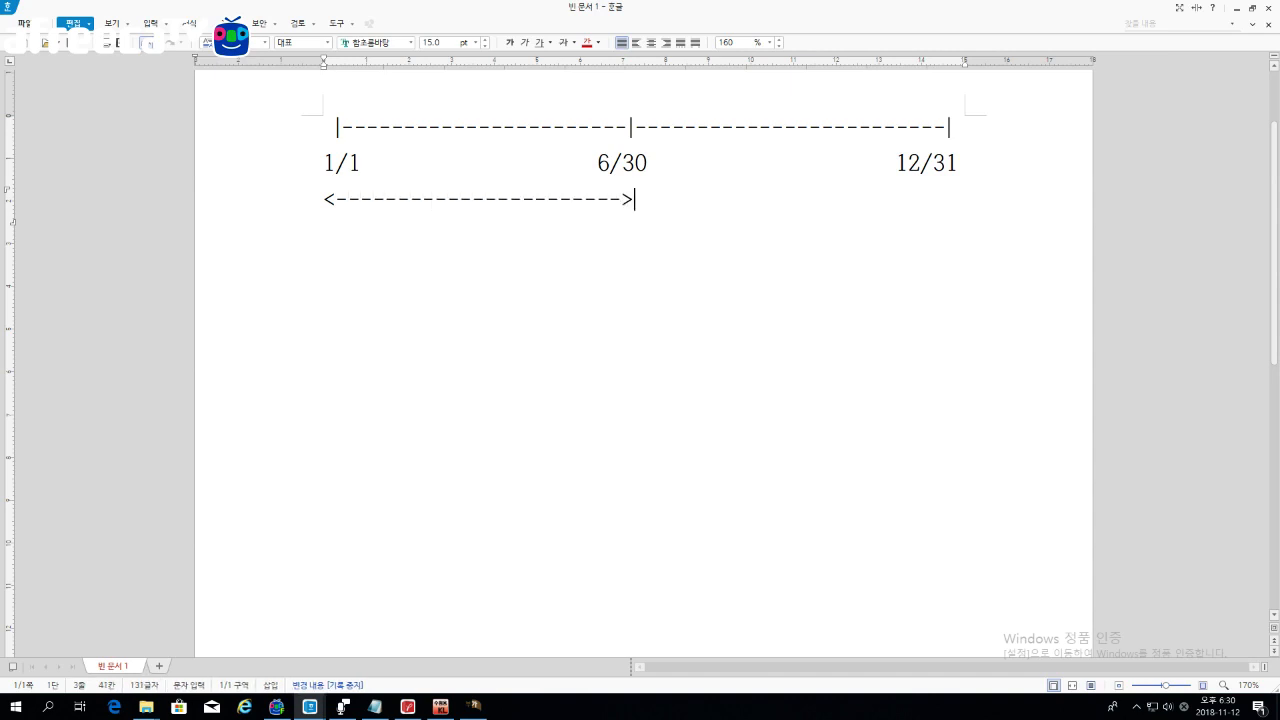
type("------>")
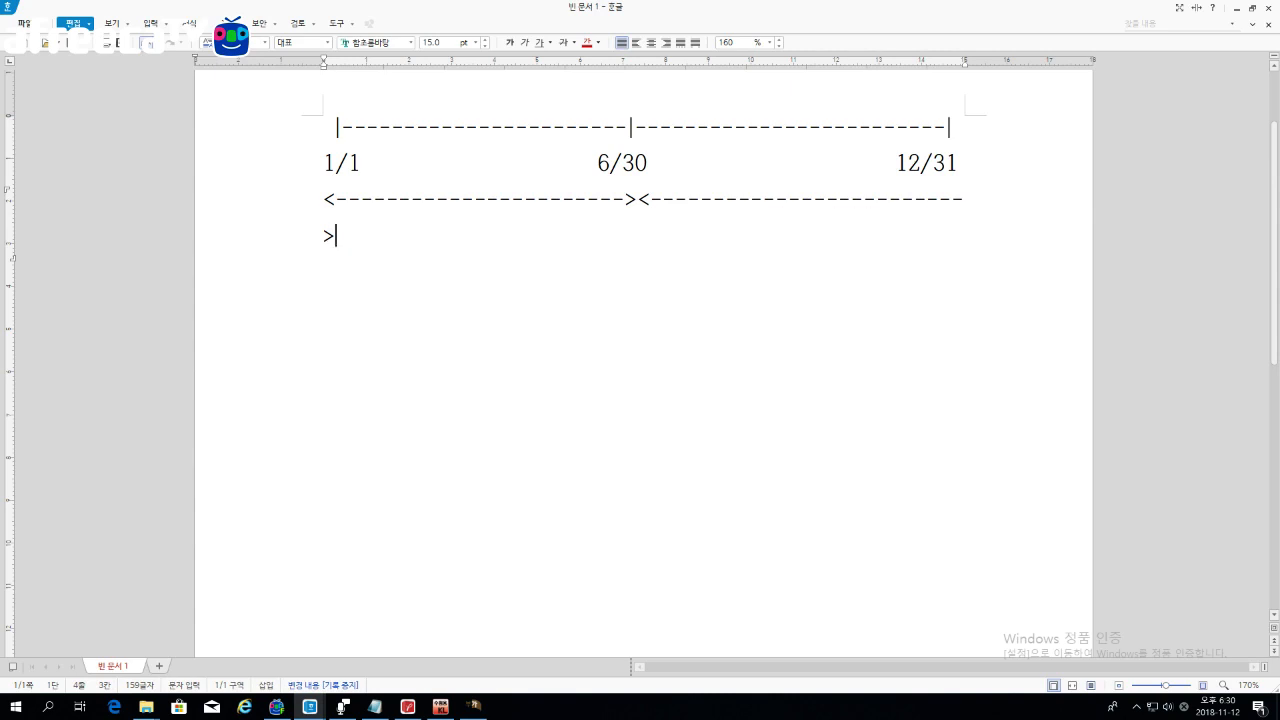
key("Left")
key("BackSpace")
key("Right")
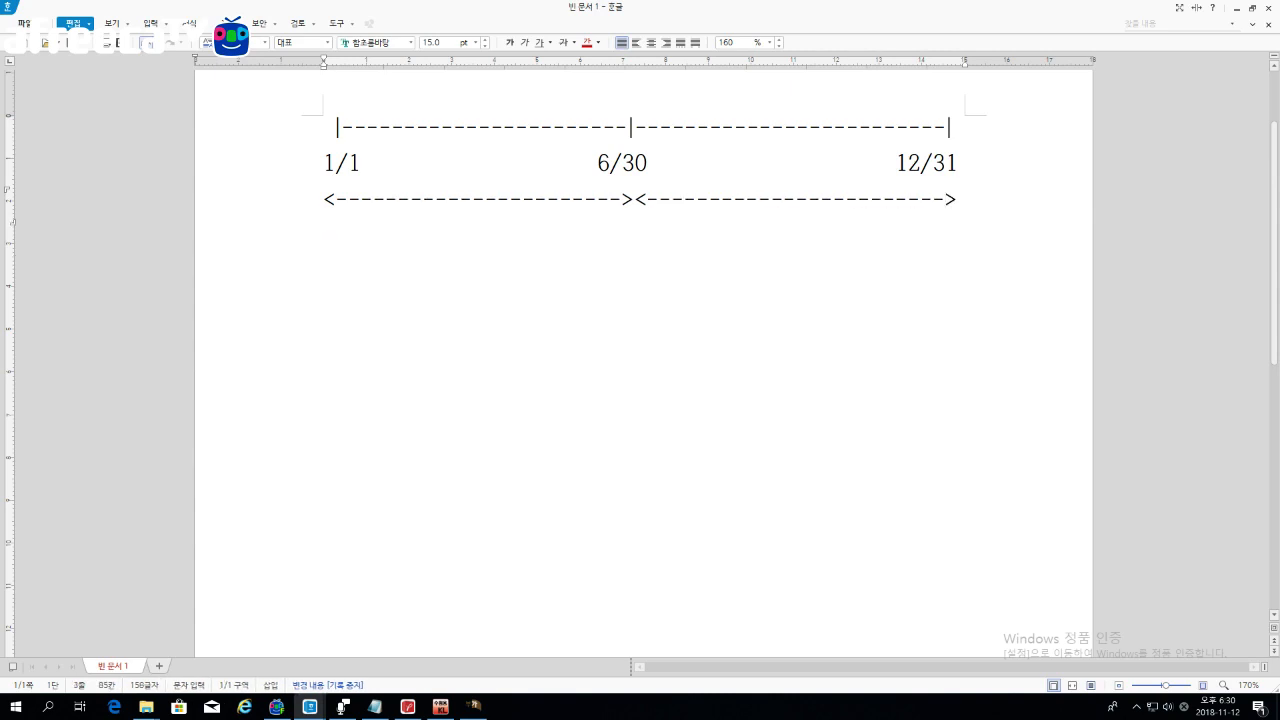
Step: Label the halves 제1기 and 제2기 and begin a new <---- arrow line below
key("Return")
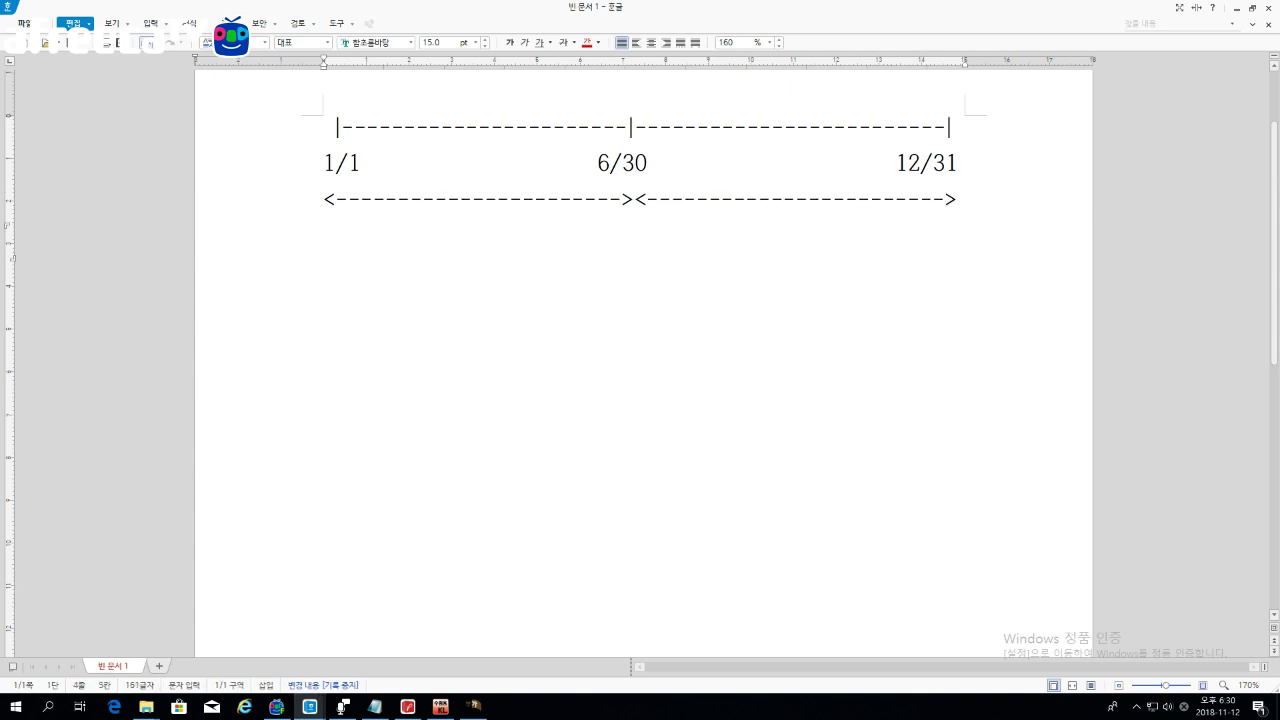
type("제1기")
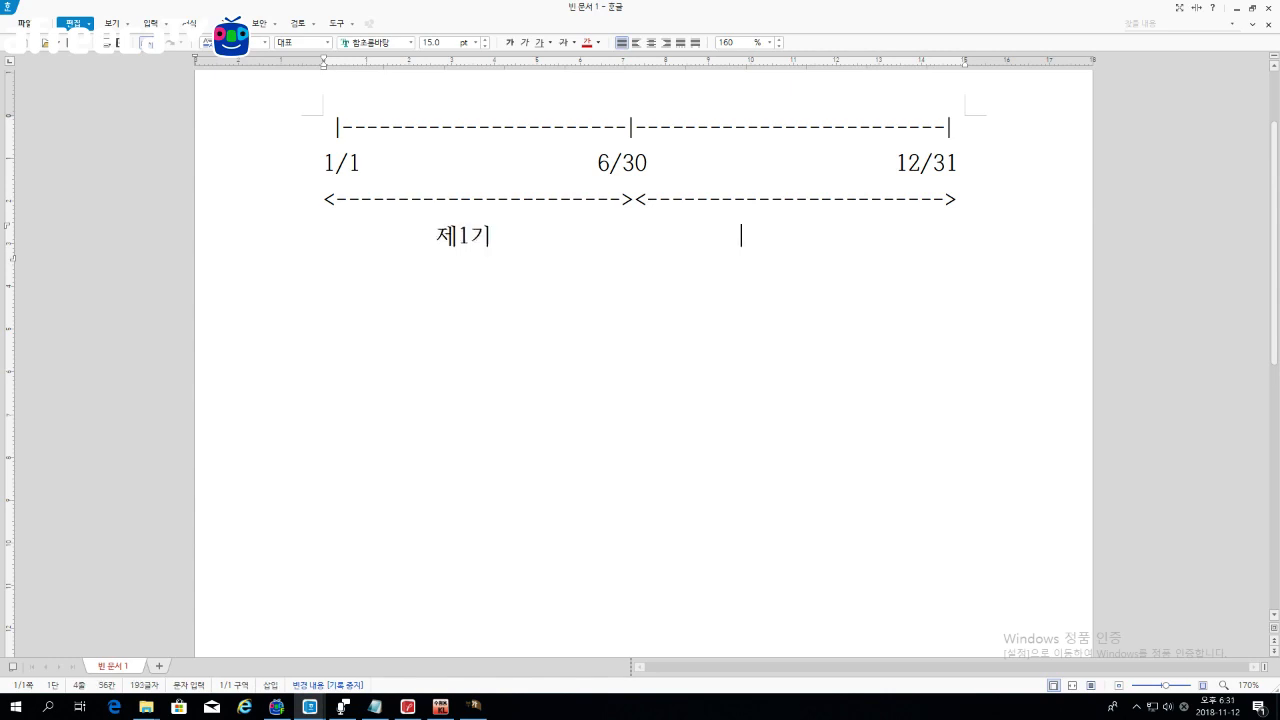
type("                                            제2기")
key("Return")
type("<")
key("BackSpace")
key("BackSpace")
key("BackSpace")
key("BackSpace")
key("BackSpace")
key("BackSpace")
key("BackSpace")
key("BackSpace")
key("BackSpace")
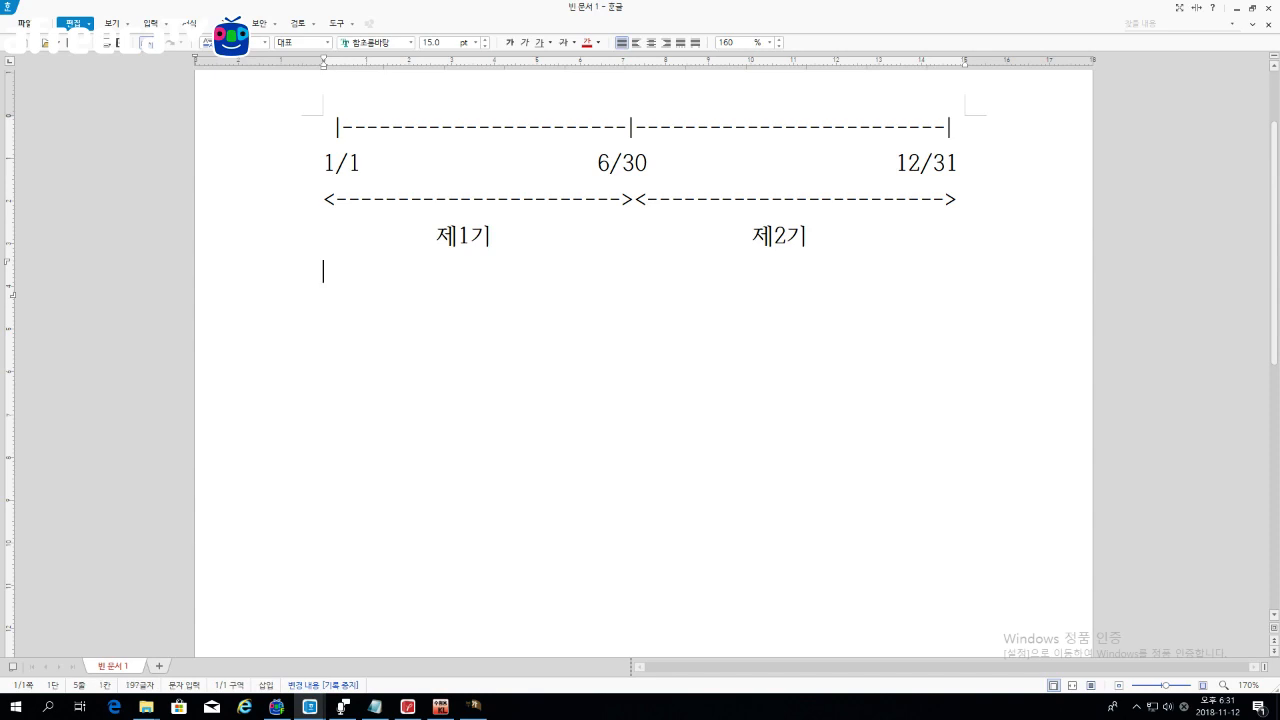
type("<------")
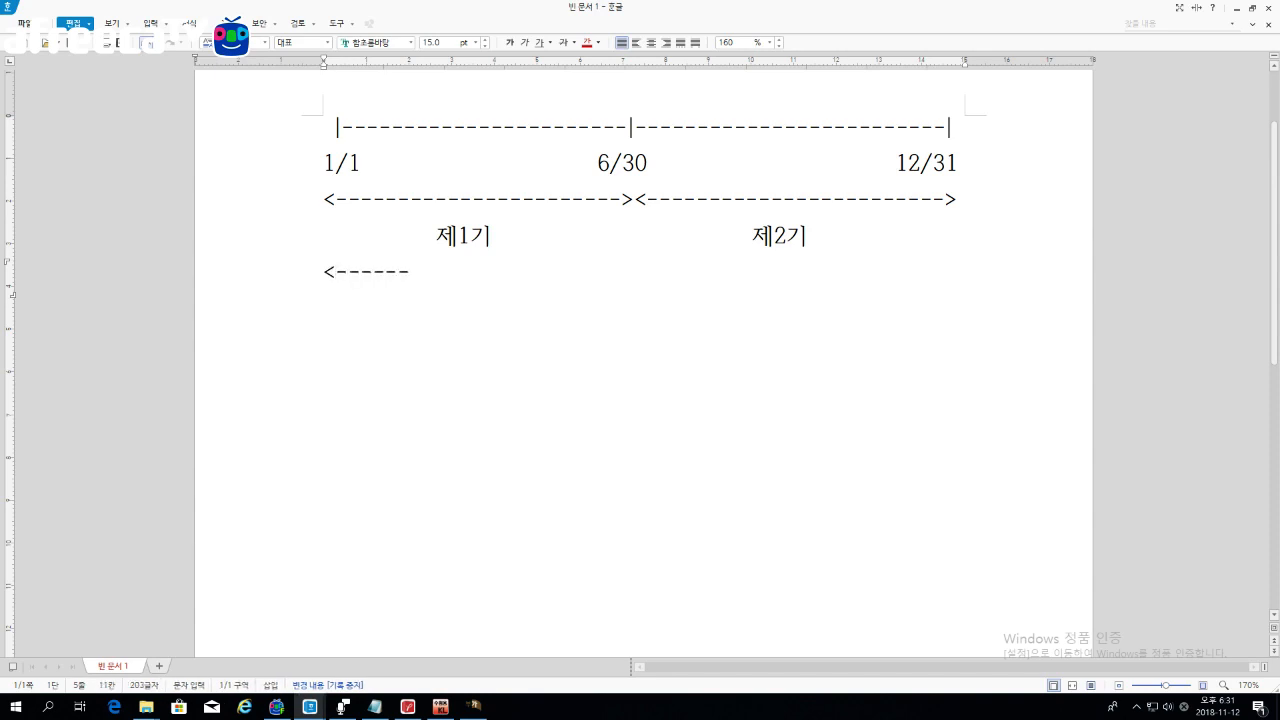
type("-----------------------------------------")
Step: Insert >< split points so the new arrow line divides each half into two spans
key("Left")
key("Left")
key("Left")
key("Left")
key("Left")
key("Left")
key("Left")
key("Left")
key("Left")
key("Left")
key("Left")
key("Left")
key("Left")
key("Left")
key("Left")
key("Left")
key("Left")
key("Left")
key("Left")
key("Left")
type("><")
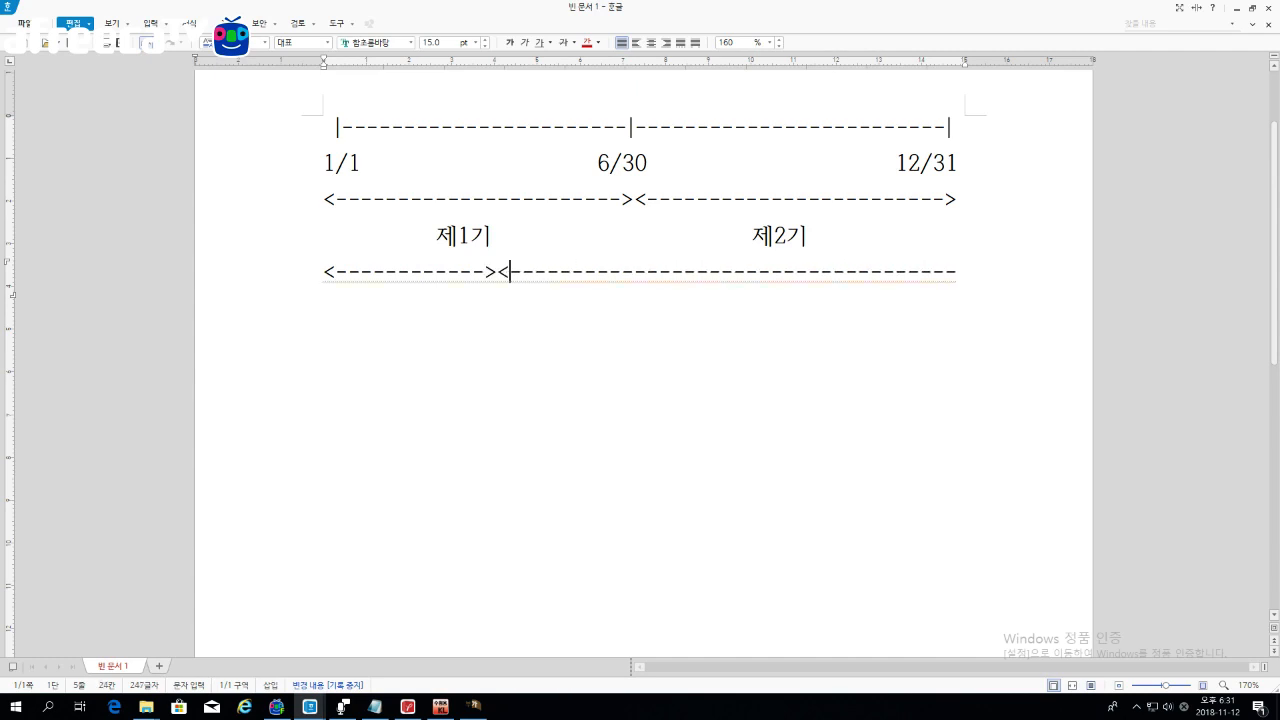
key("Right")
key("Right")
key("Right")
key("Right")
key("Right")
key("Right")
key("Right")
key("Right")
key("Right")
type("><")
key("Right")
key("Right")
key("Right")
key("Right")
key("Right")
key("Right")
key("Right")
key("Right")
key("Right")
key("Right")
key("Right")
key("Right")
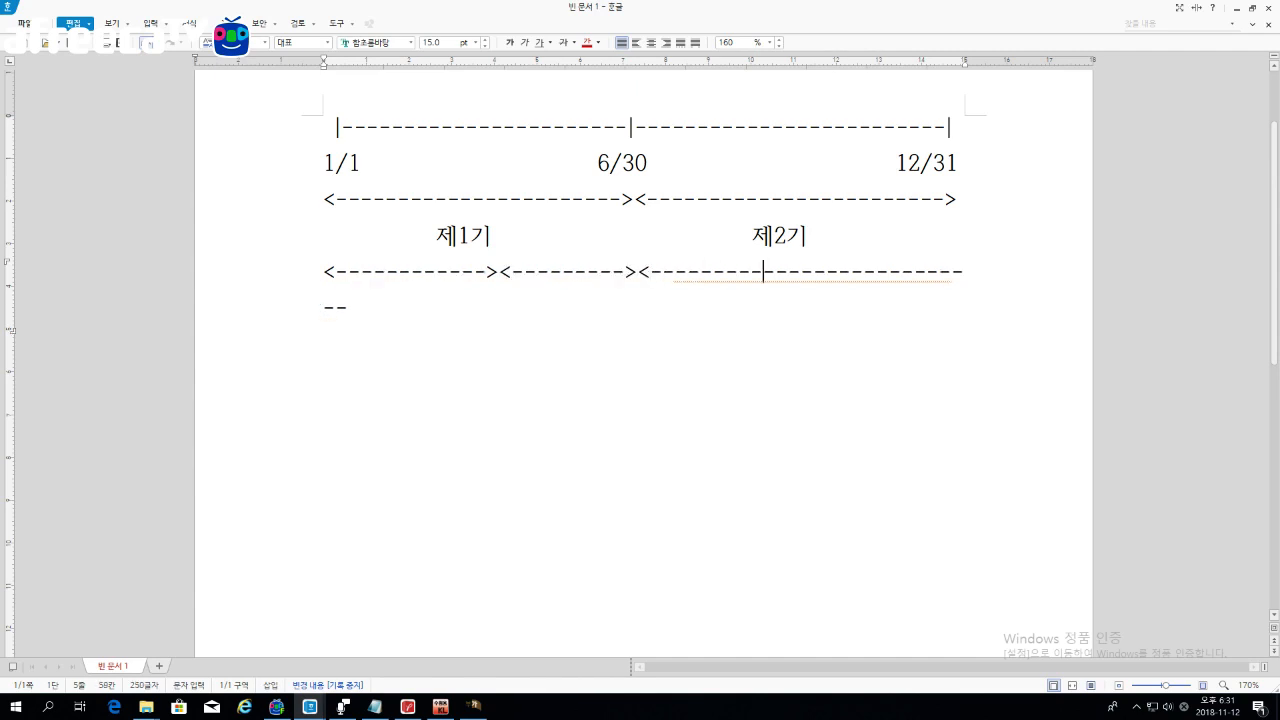
type("><")
key("Right")
key("Right")
key("Right")
key("Right")
key("Right")
key("Right")
key("Right")
key("Right")
key("Right")
key("Right")
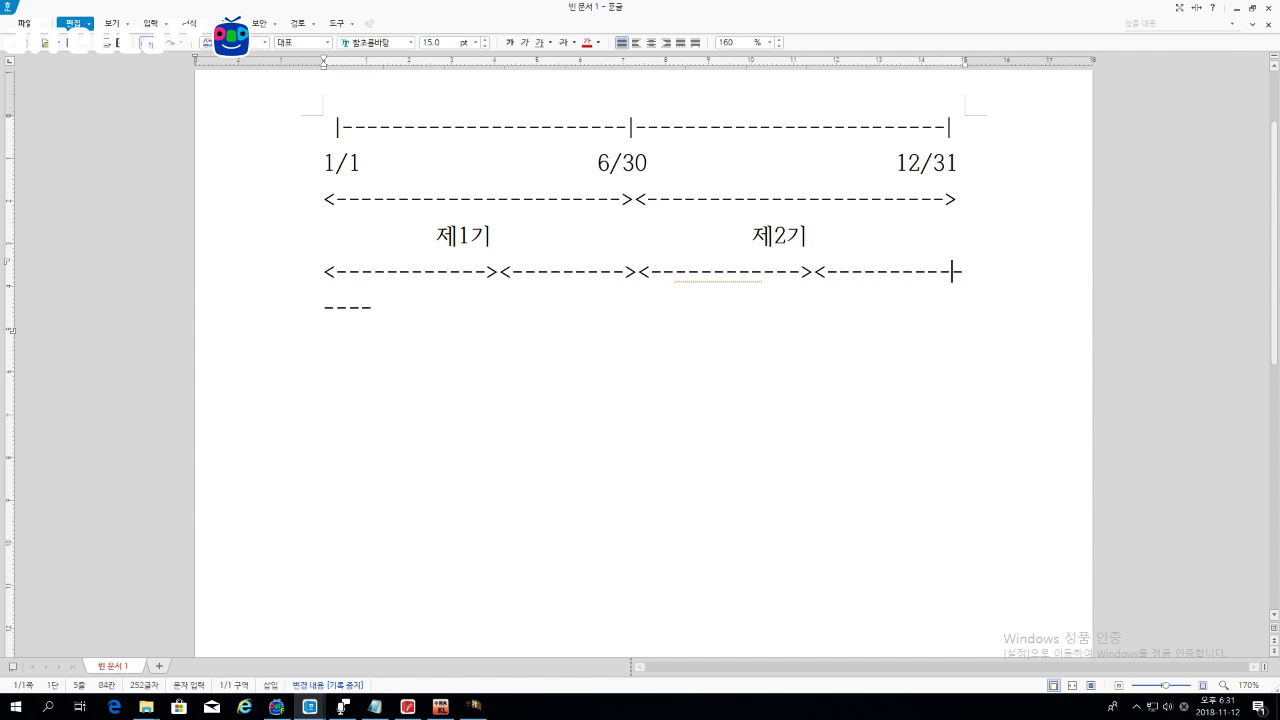
type("><")
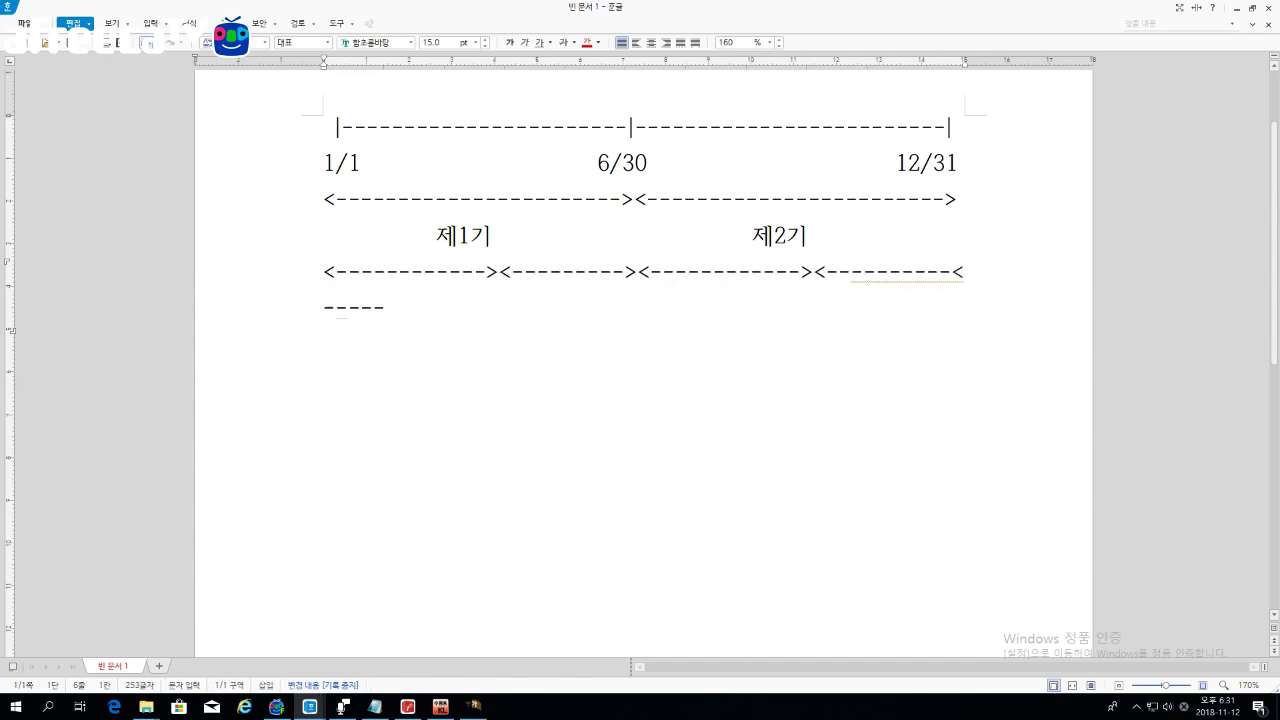
key("BackSpace")
type(">")
key("Delete")
key("Delete")
key("Delete")
key("Delete")
key("Delete")
key("Delete")
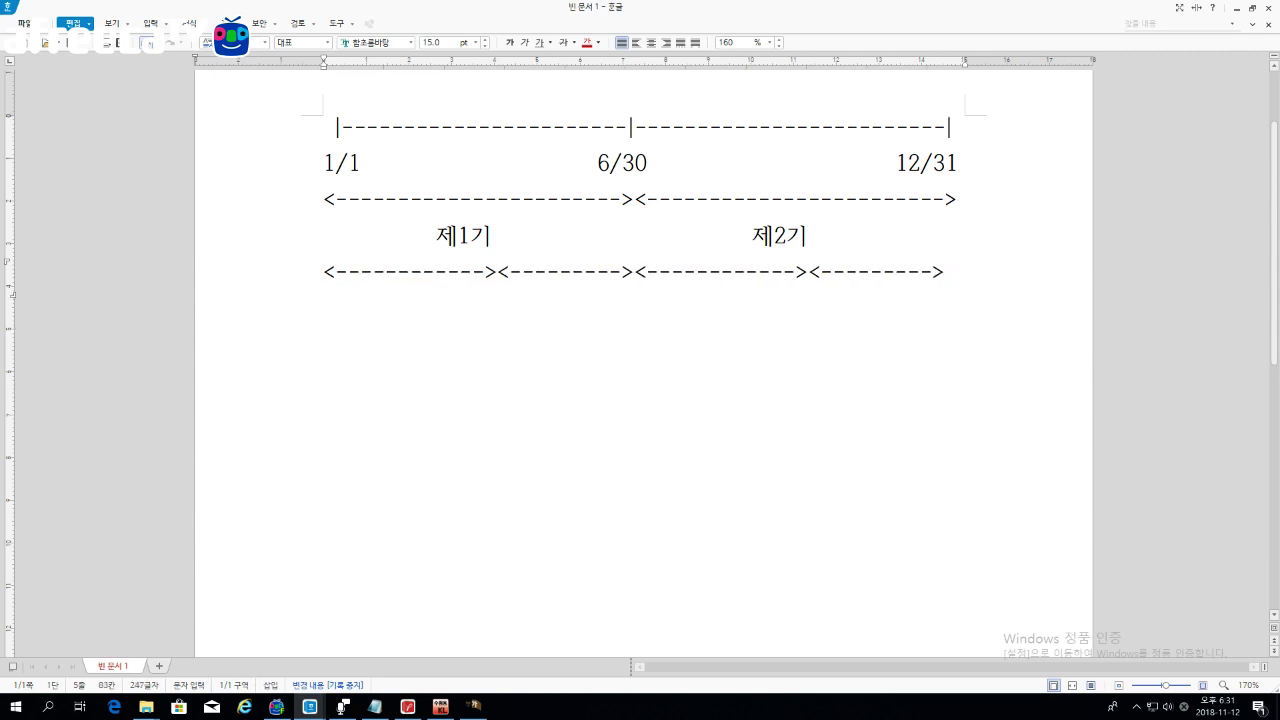
Step: Label the four sub-periods 예정, 확정, 예정, 확정 beneath the arrow spans
key("Return")
type("ㅇ")
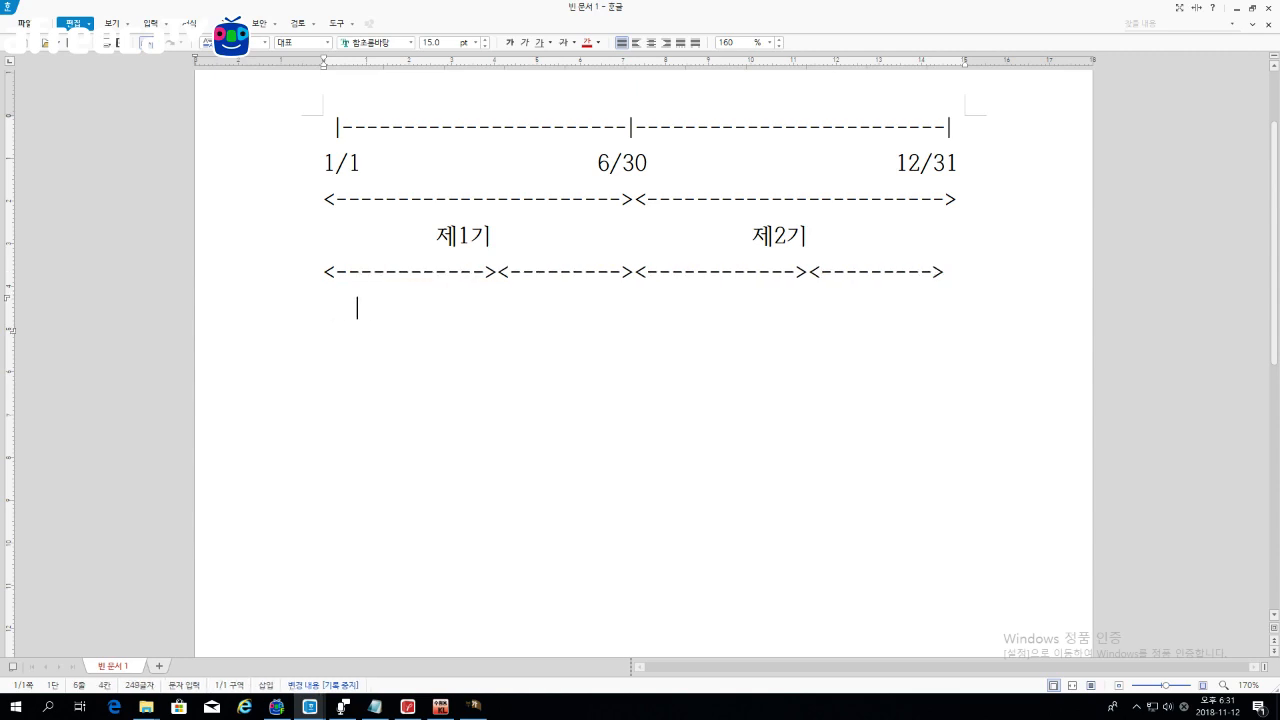
type("ㅖ정")
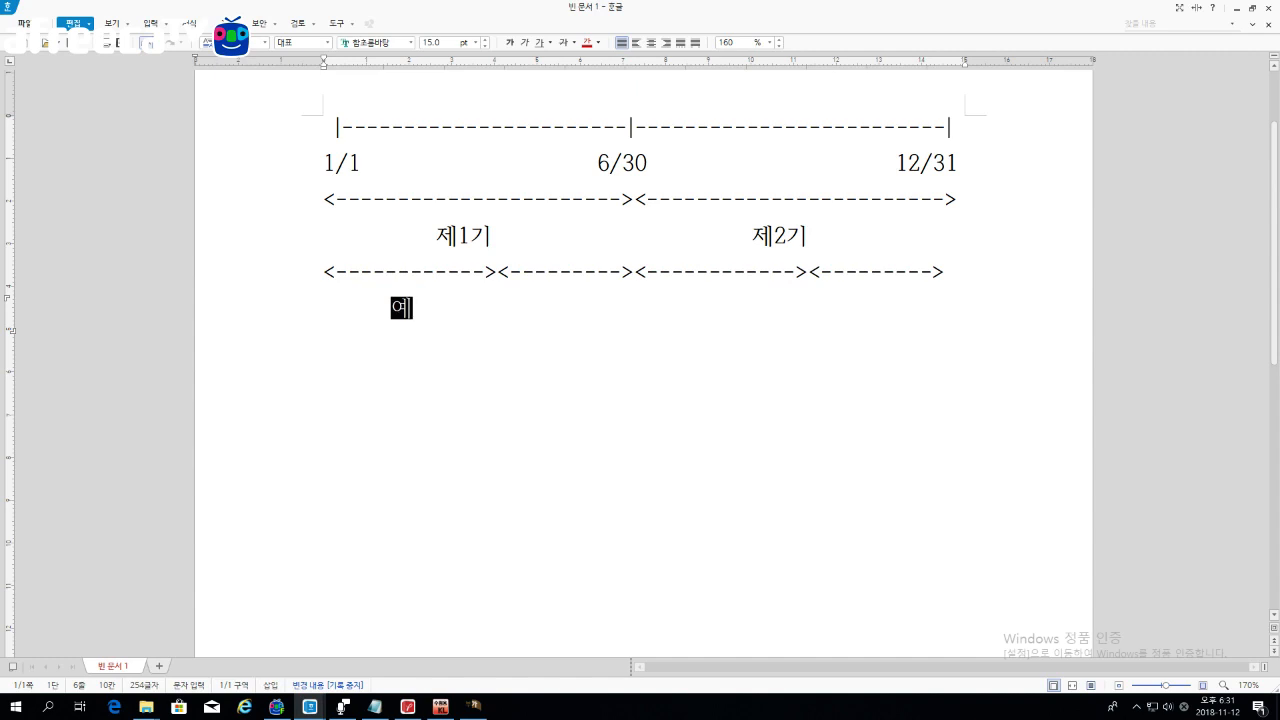
type("          확정           ")
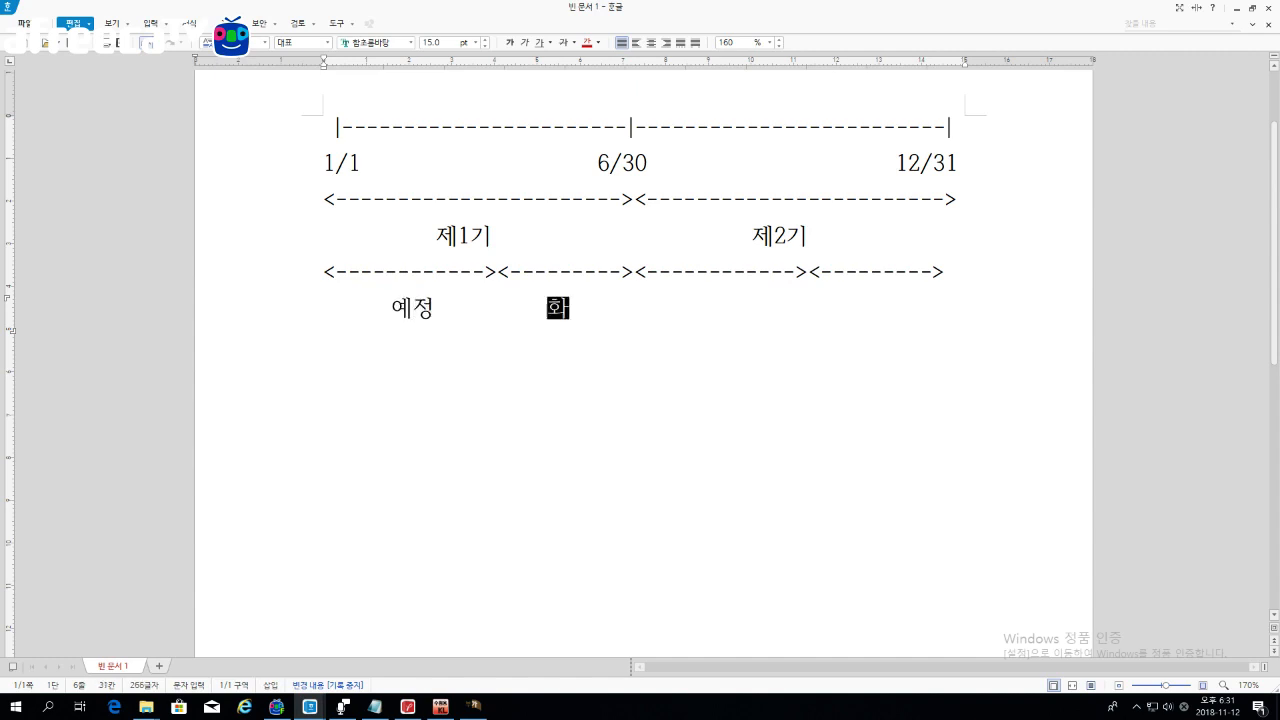
type("예정         ")
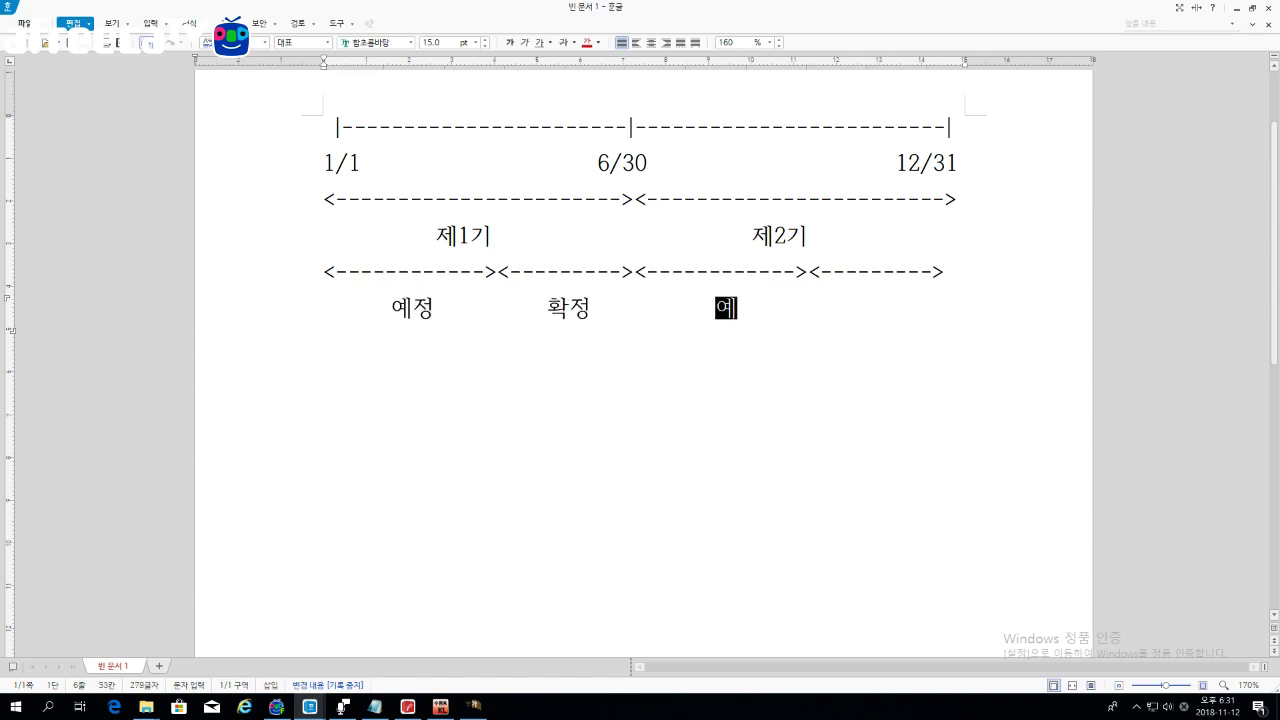
type("확정")
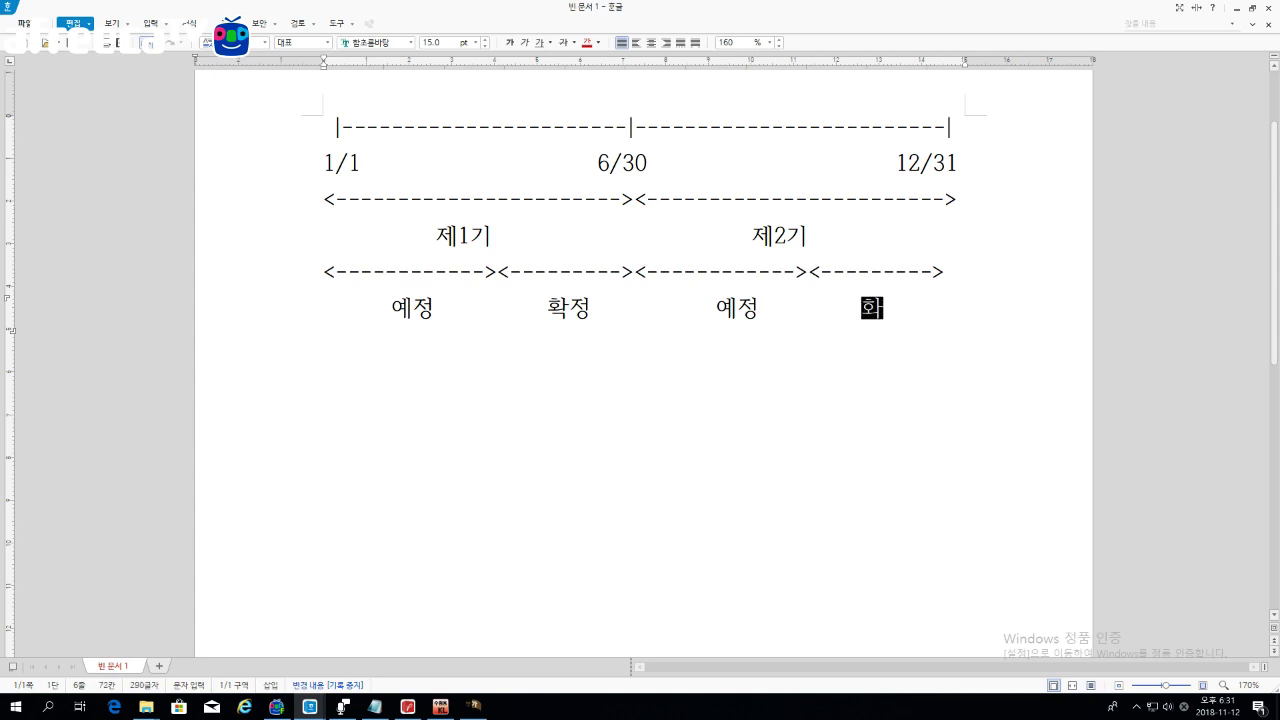
key("Up")
type("-")
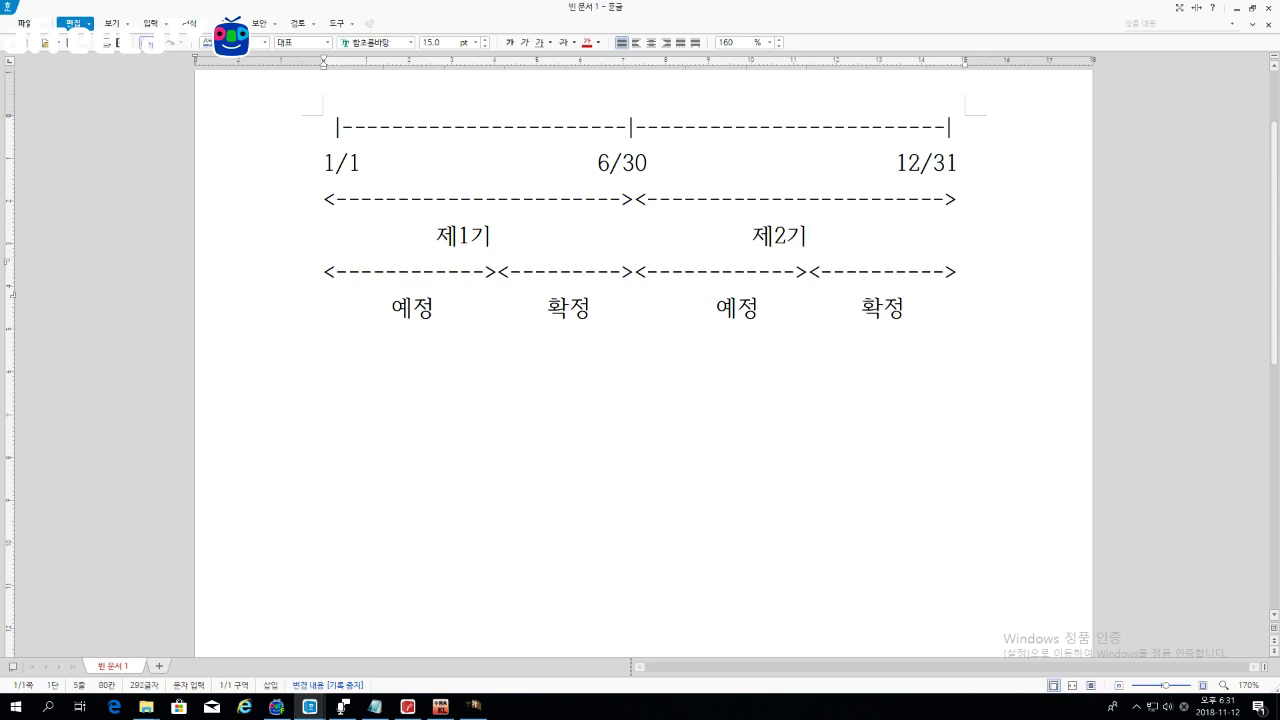
key("Down")
left_click_drag(358, 314, 492, 314)
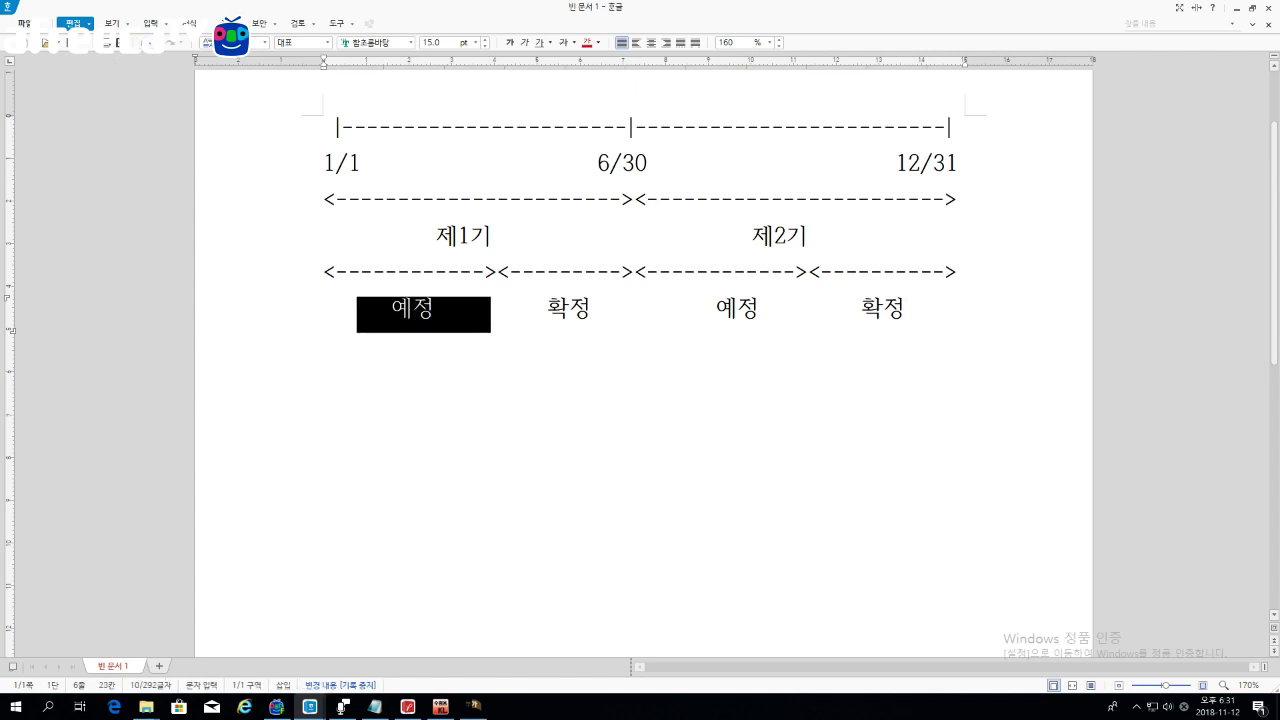
left_click_drag(638, 314, 744, 336)
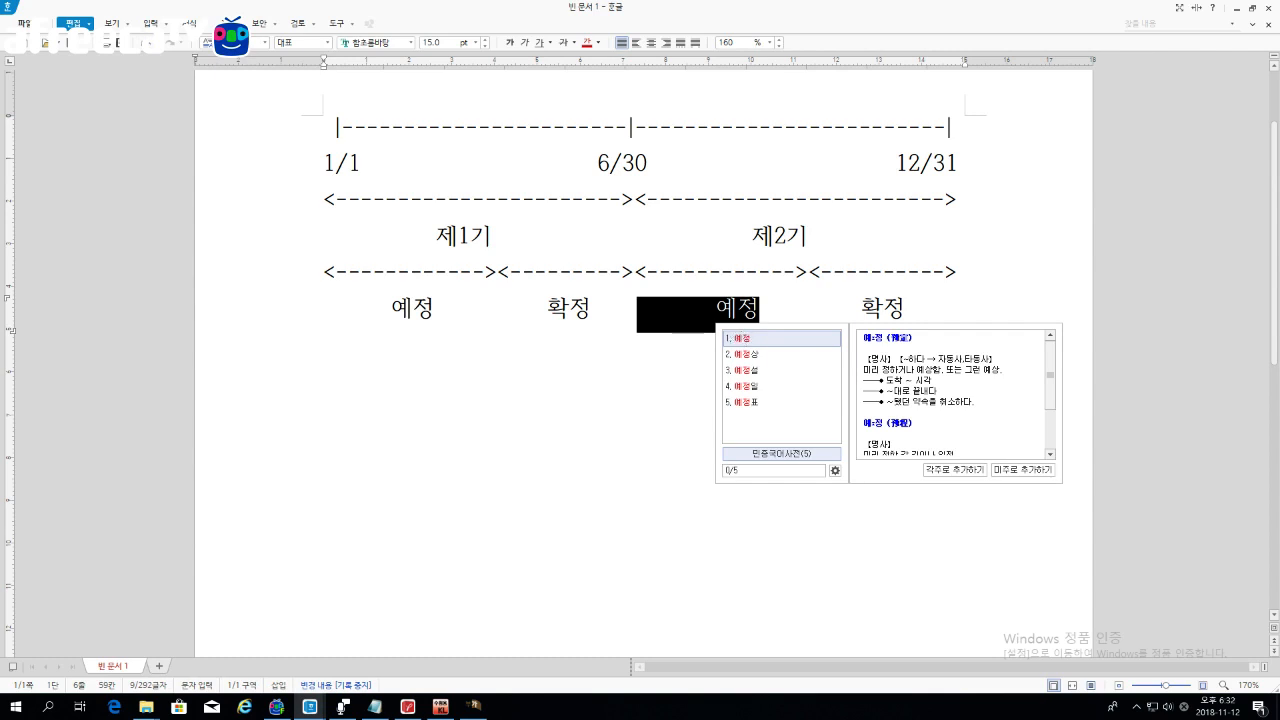
left_click(788, 318)
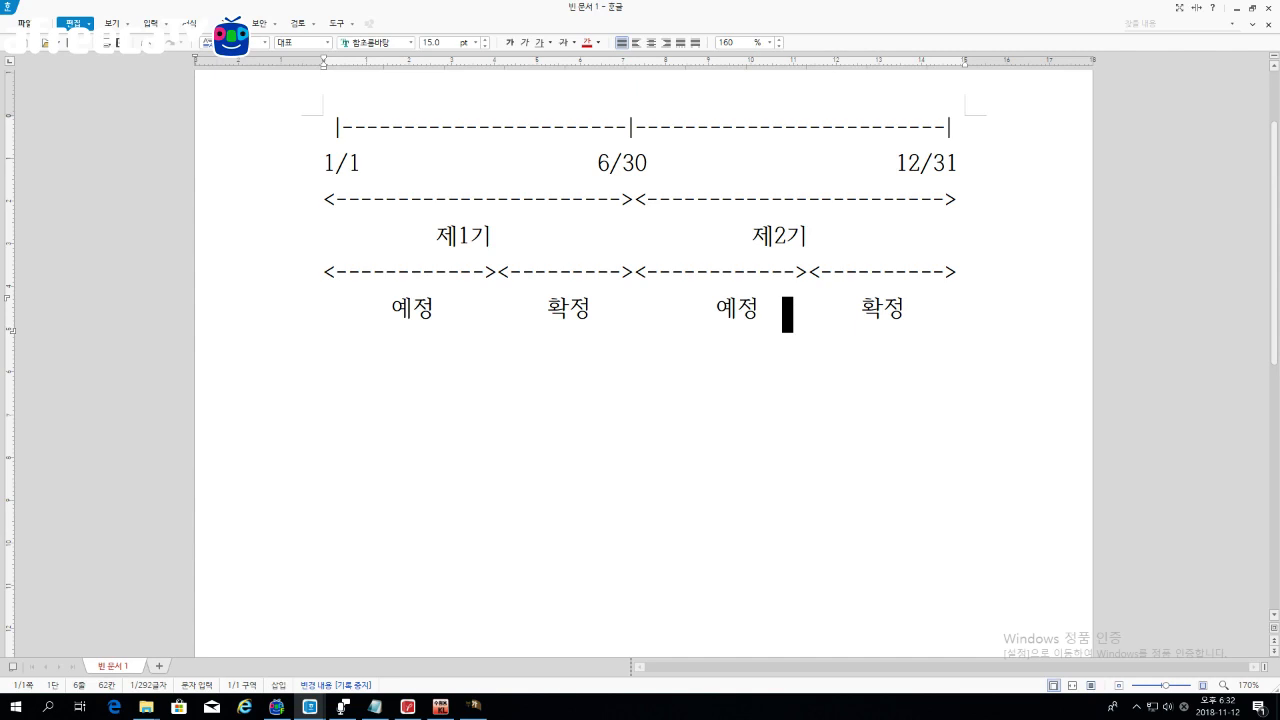
left_click(693, 309)
left_click_drag(323, 243, 621, 251)
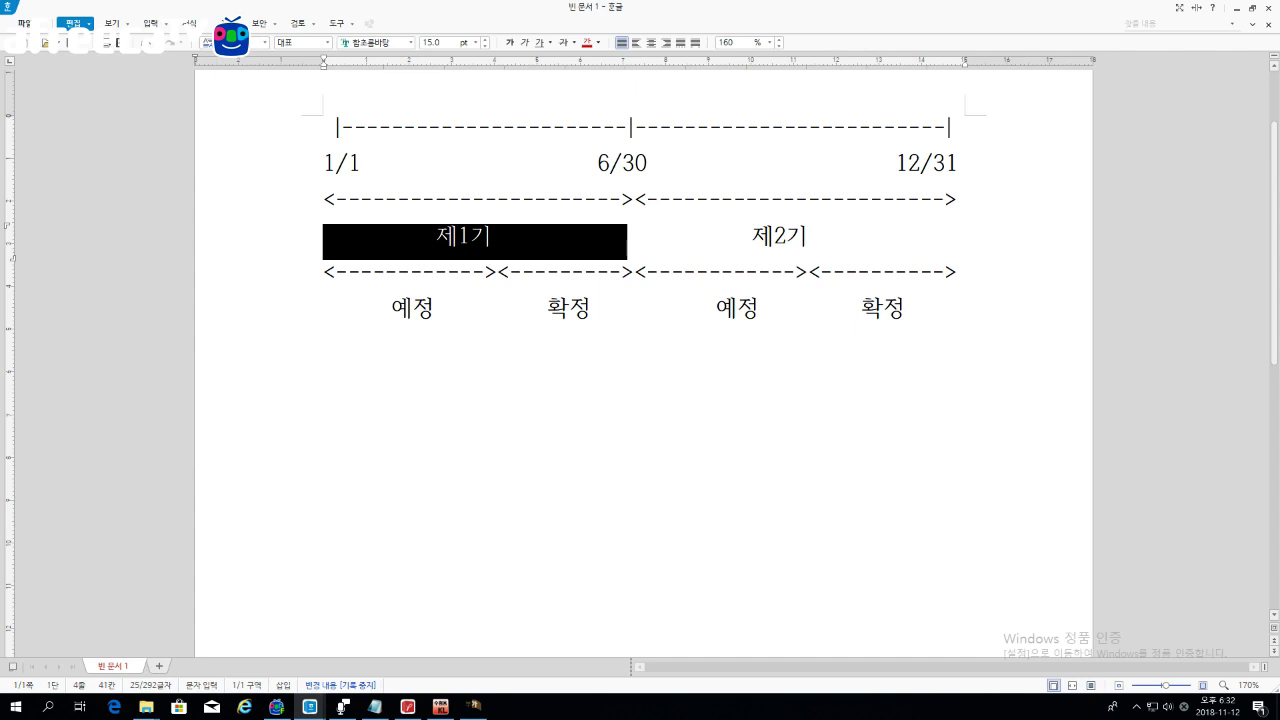
left_click_drag(323, 314, 627, 316)
left_click(627, 316)
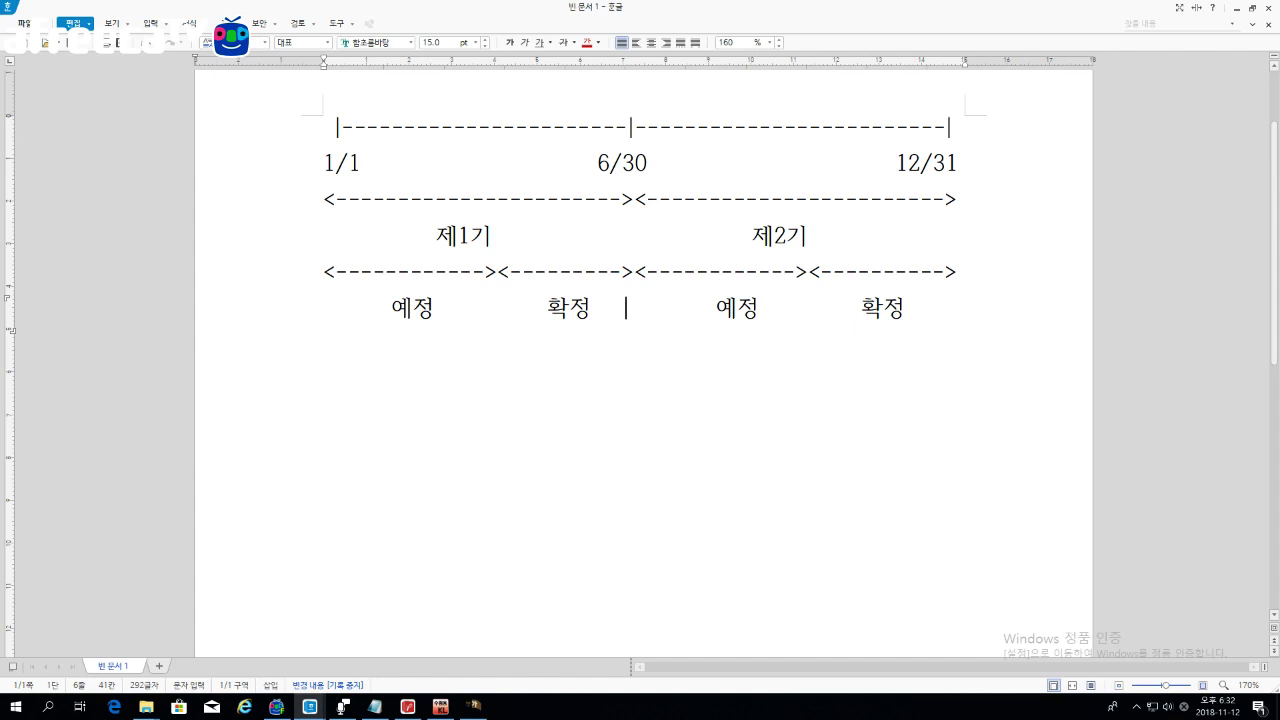
Step: In KcLep's 공통매입세액의정산내역 tab, choose 산식 1 and decline loading voucher data
left_click(476, 706)
left_click(590, 157)
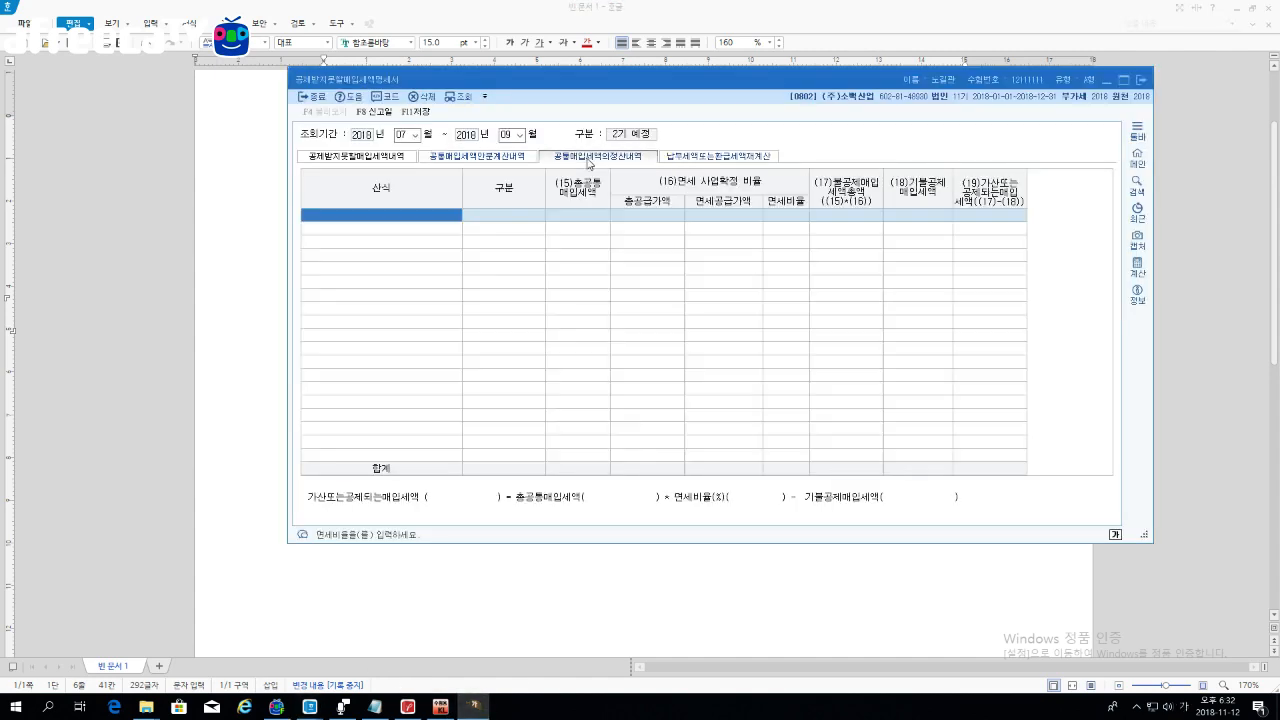
left_click(563, 219)
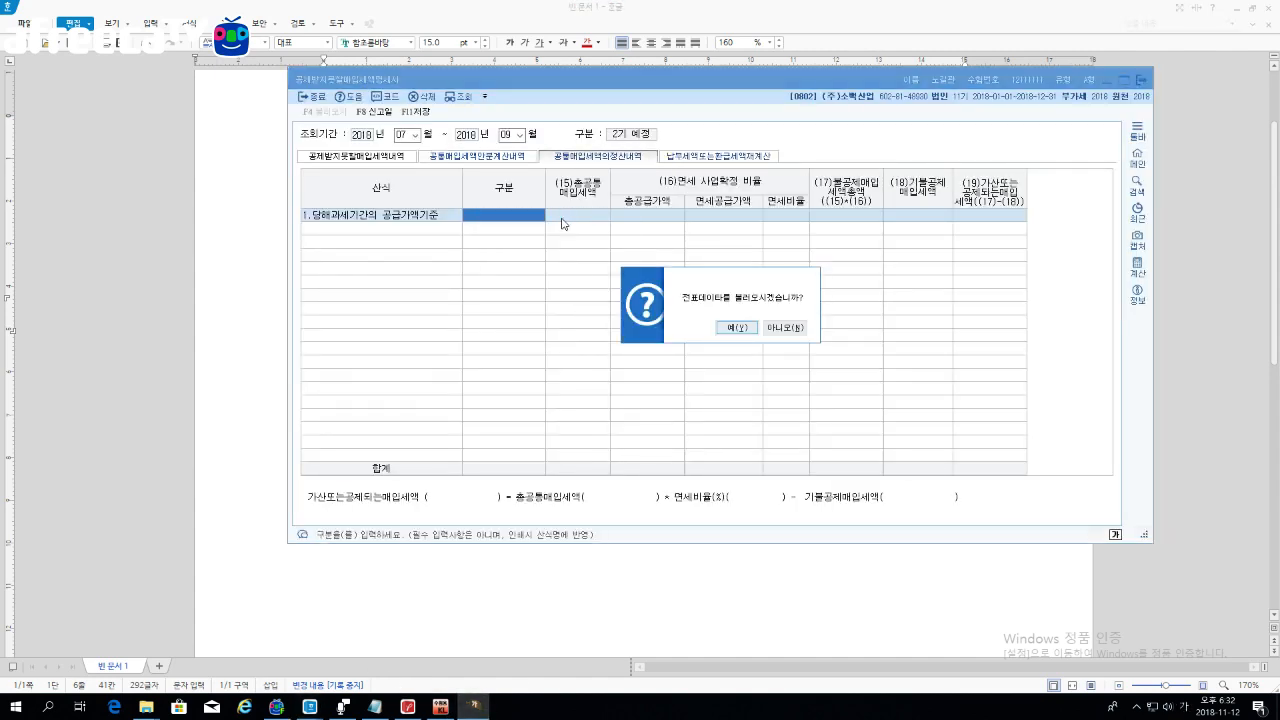
left_click(783, 329)
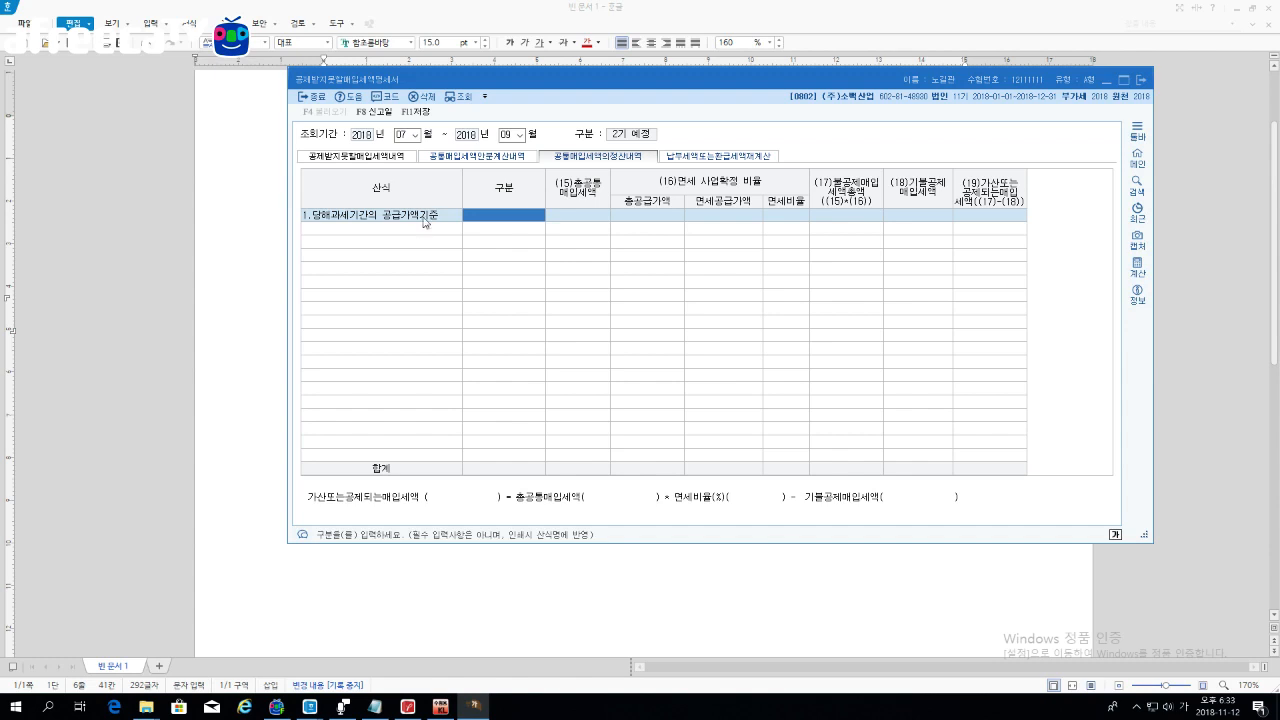
Step: Change the period to months 04–06, discarding changes, and set row 1 to 당해과세기간의 공급가액기준
left_click(407, 134)
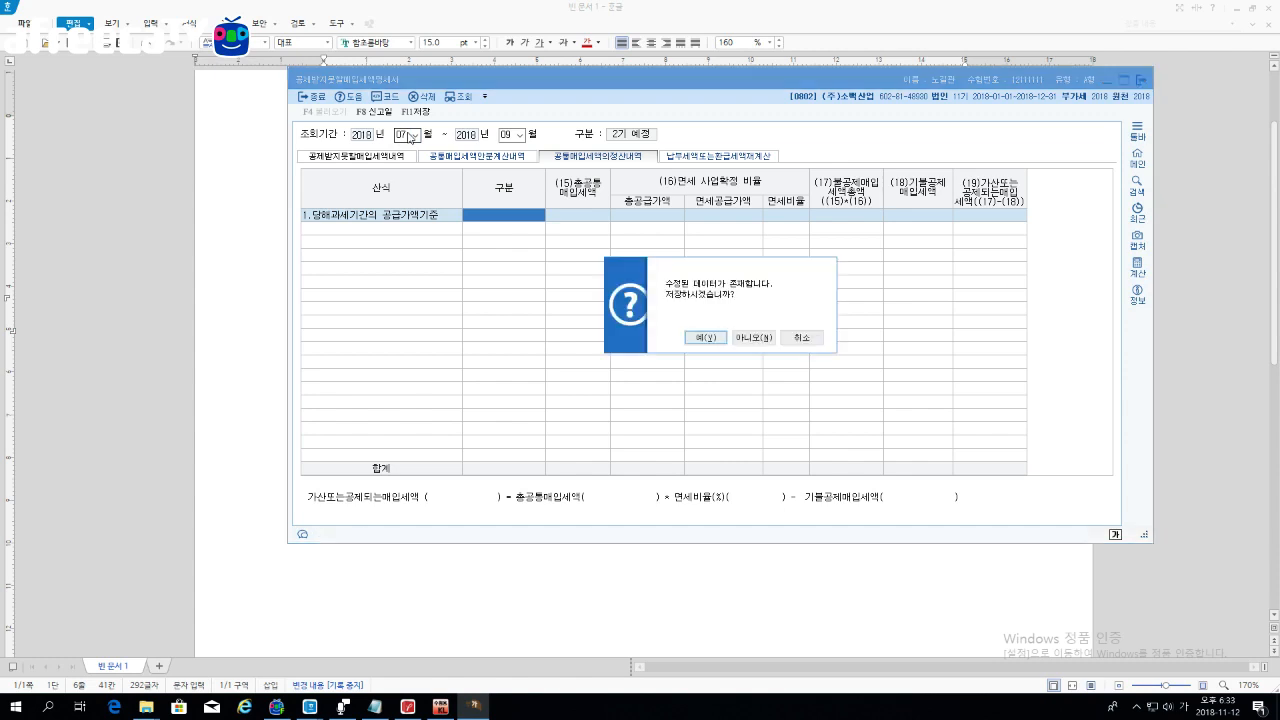
left_click(756, 339)
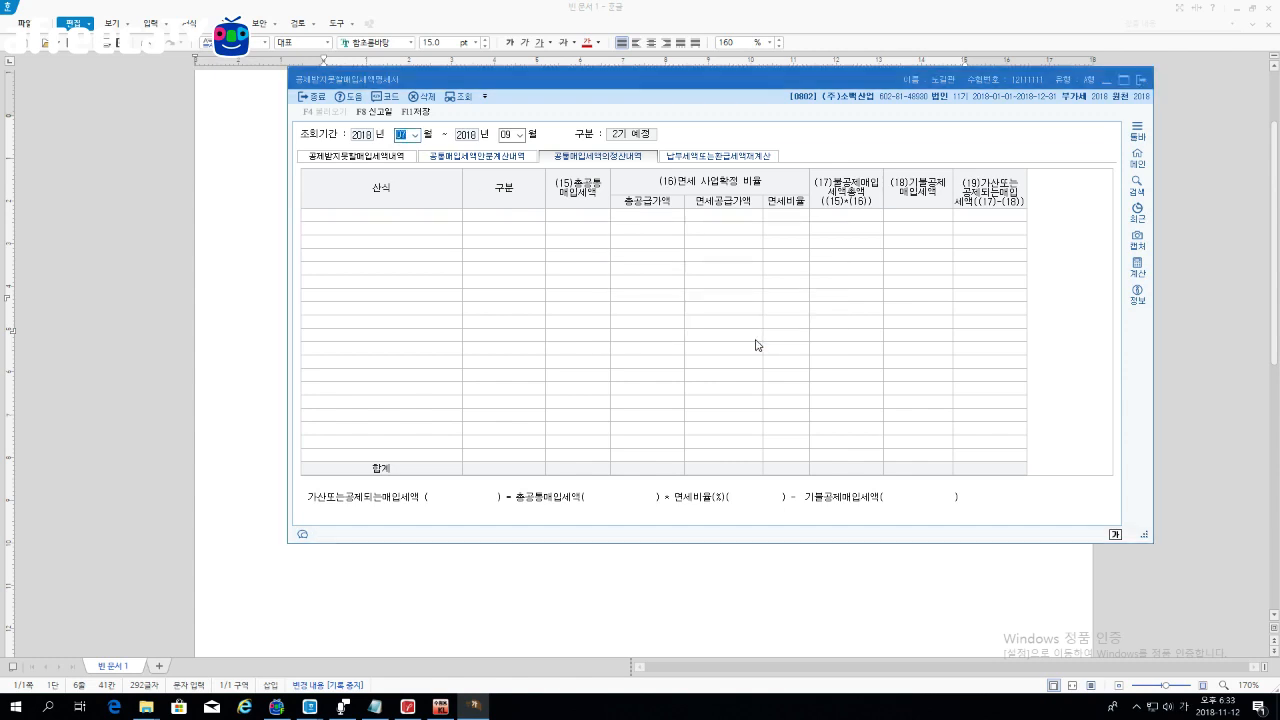
type("04")
key("Return")
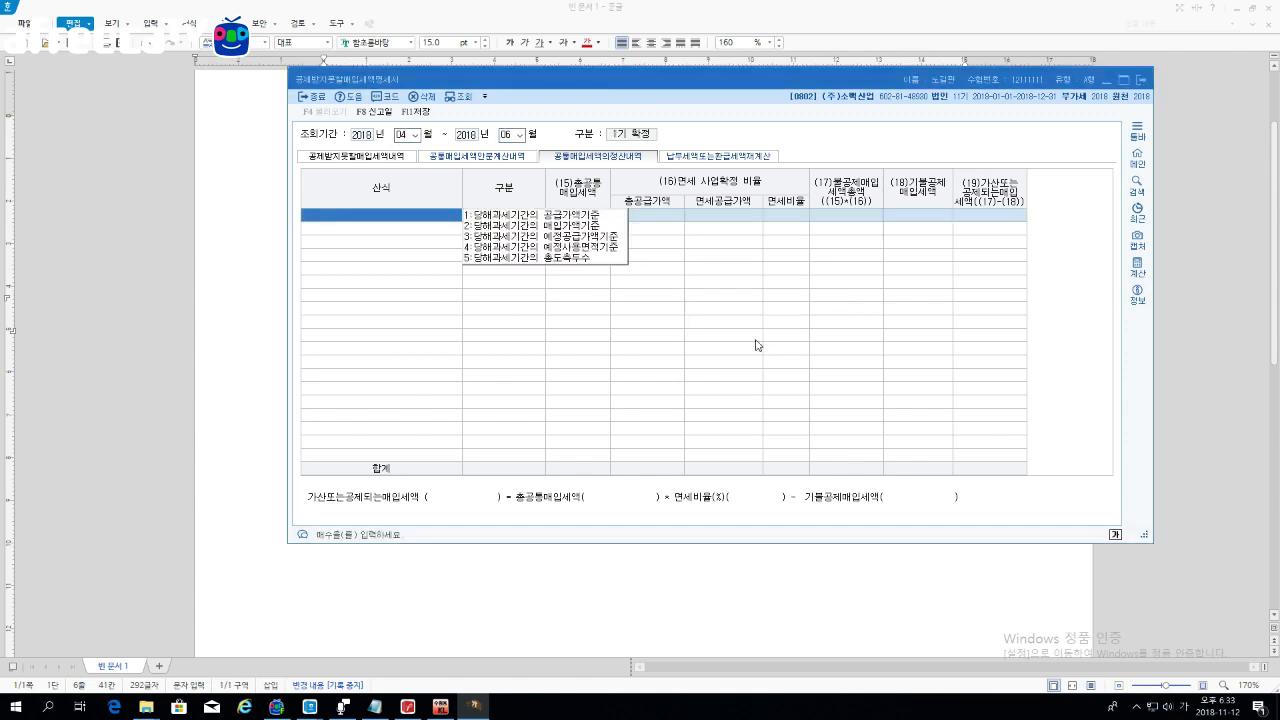
key("1")
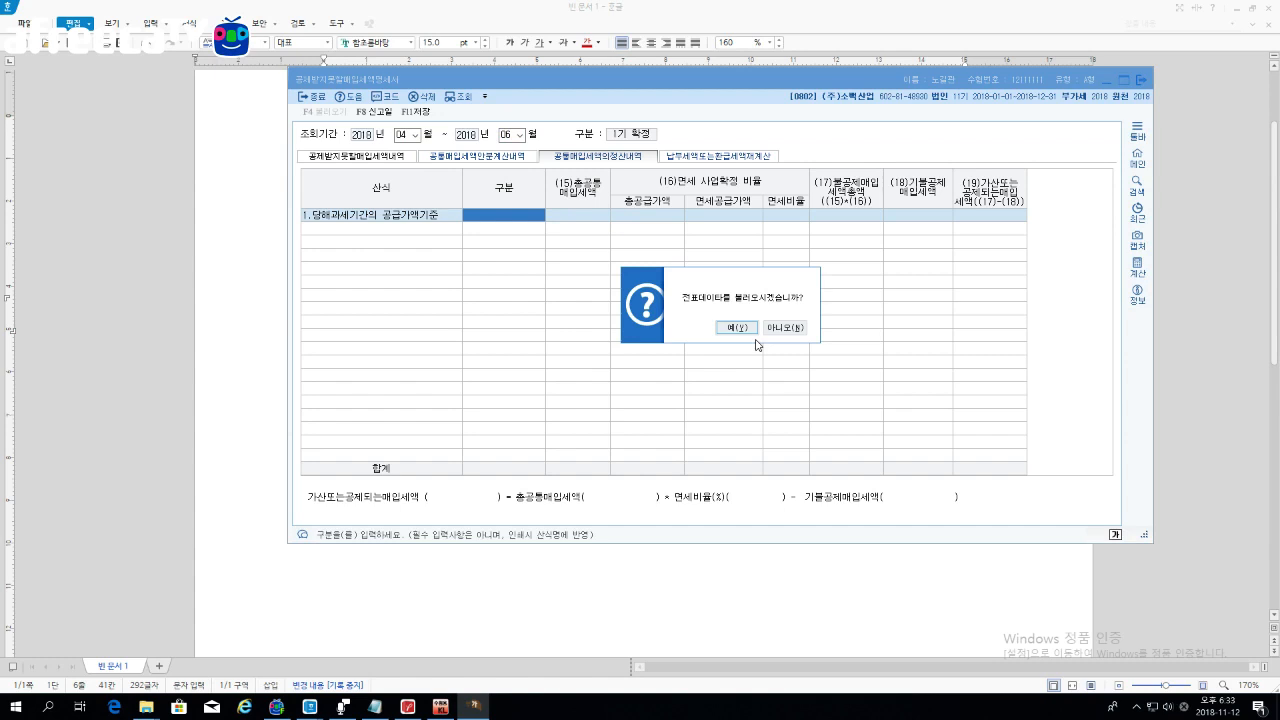
key("n")
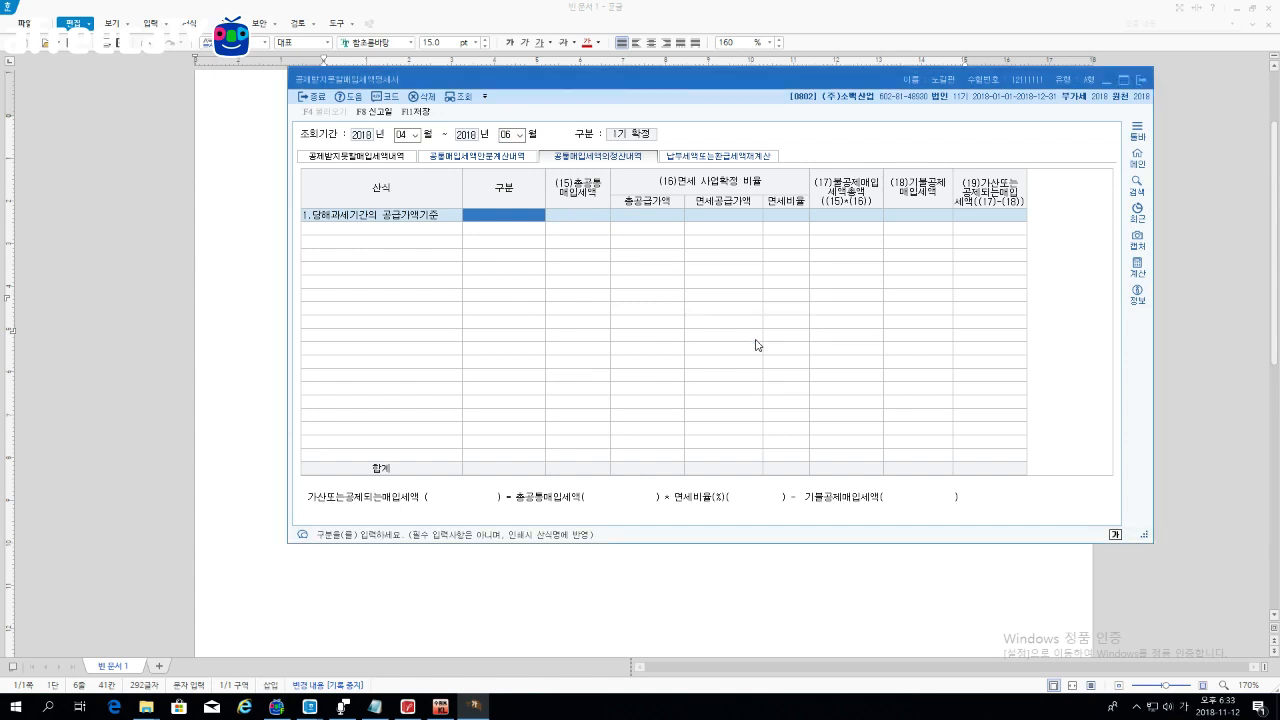
key("Return")
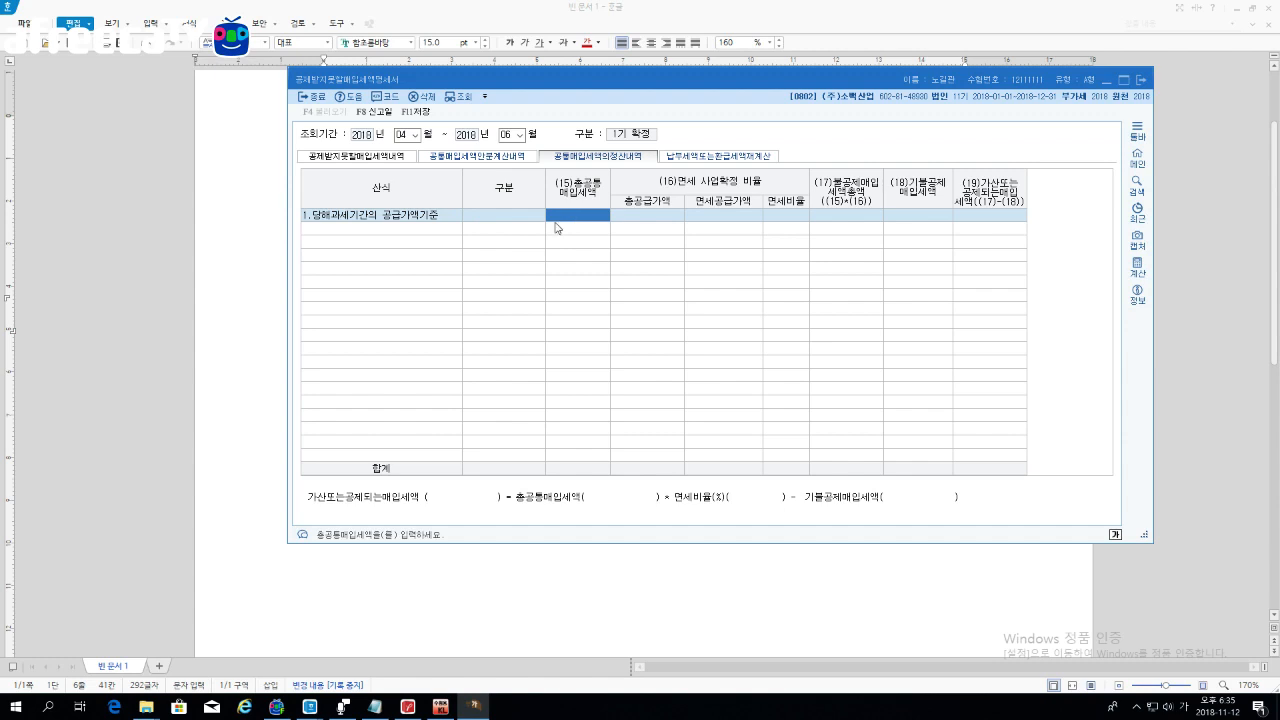
Step: Switch to the exercise PDF, leaving row 1's amount columns blank
left_click(410, 708)
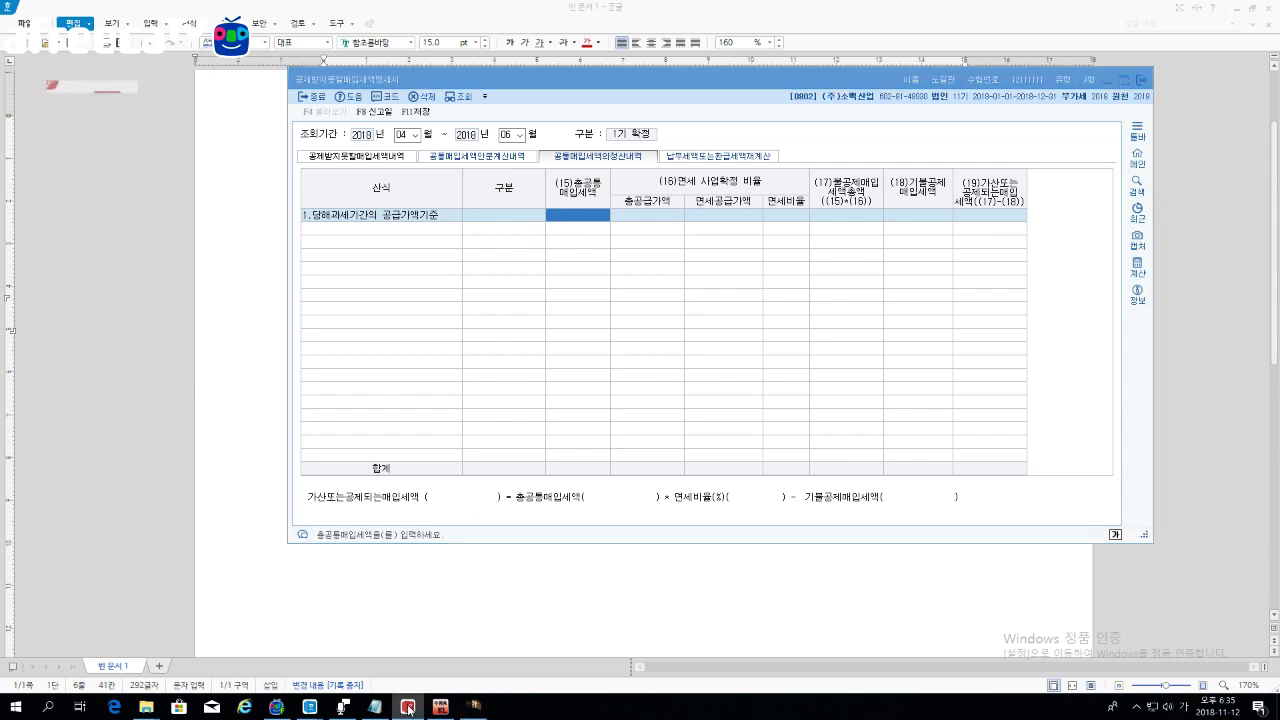
Step: Scroll the PDF to question 75-1's 1기 sales and common input tax table
scroll(688, 400, "down", 3)
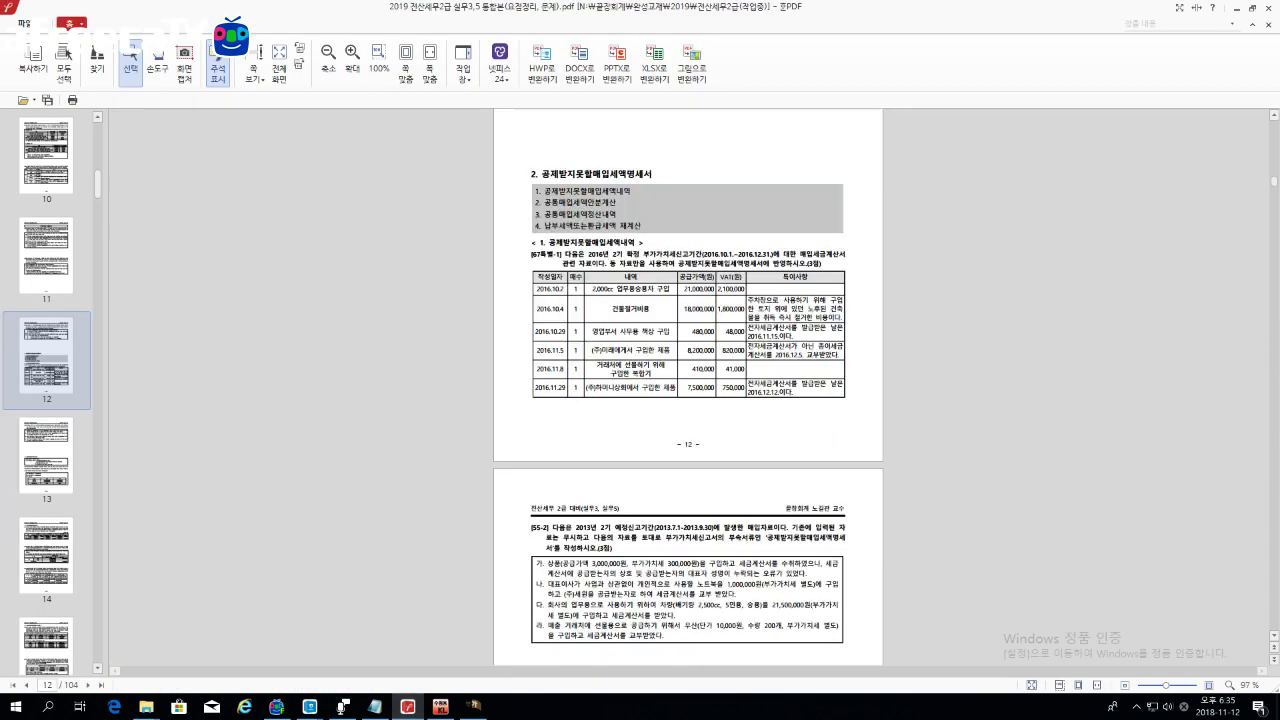
scroll(599, 458, "down", 6)
scroll(599, 458, "down", 5)
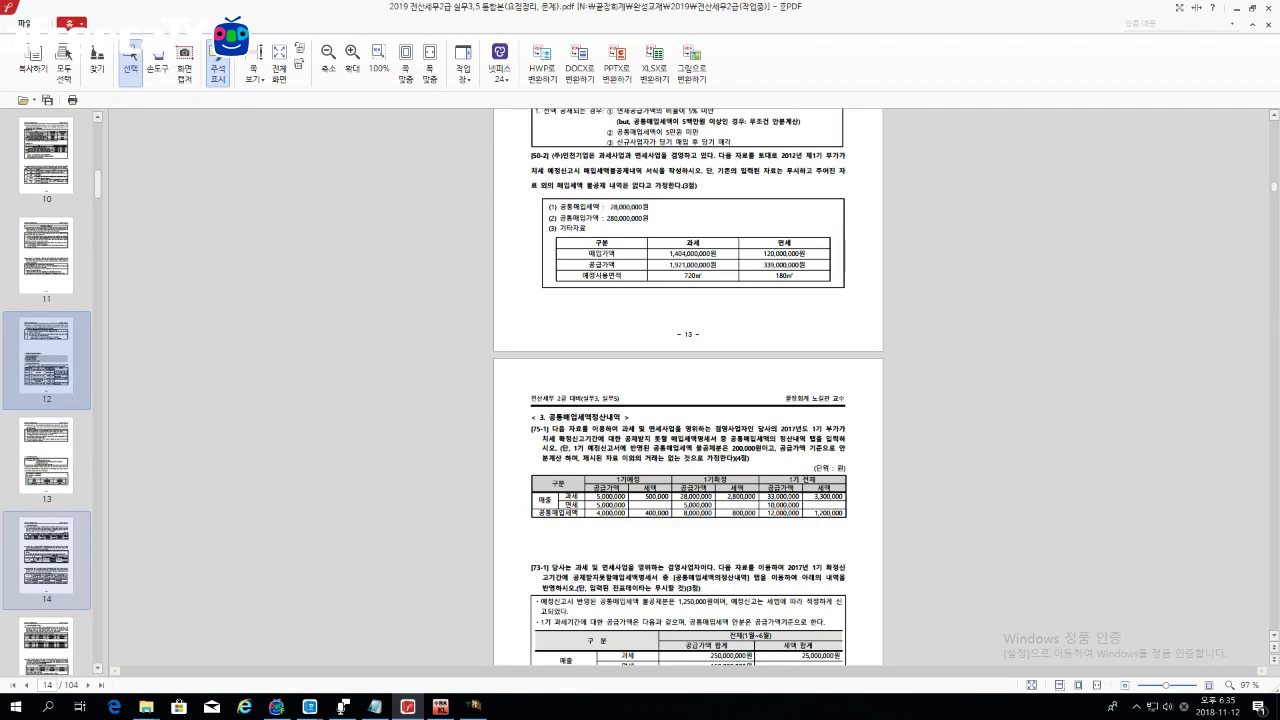
scroll(599, 458, "up", 3)
scroll(600, 452, "down", 4)
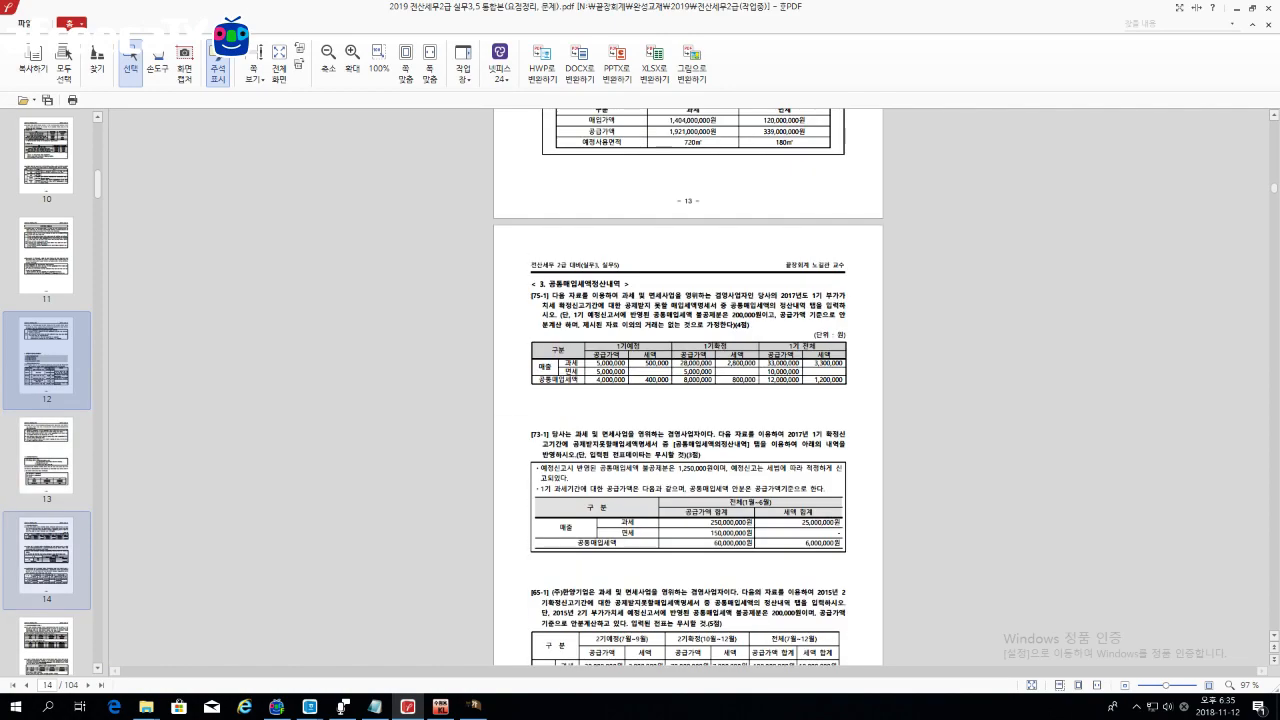
scroll(600, 437, "up", 5)
scroll(600, 437, "up", 2)
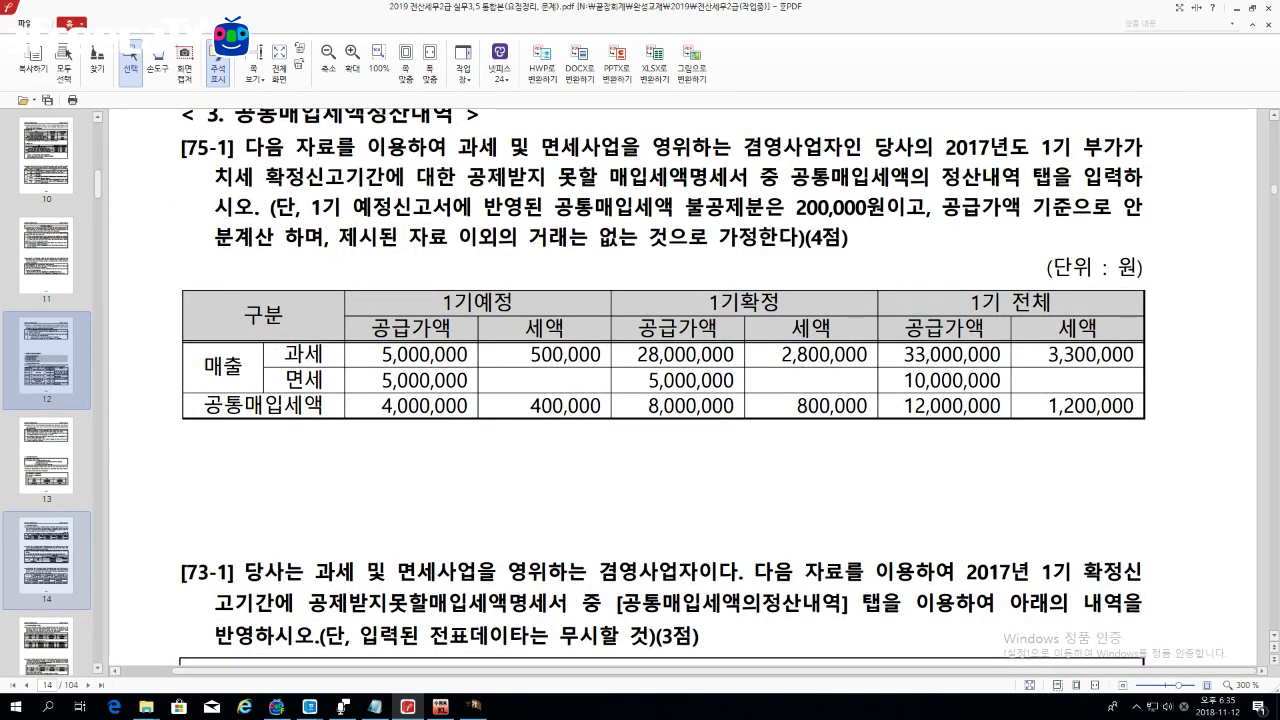
Step: Highlight the 1기 headers and the 1,200,000 common input tax total, then return to KcLep
left_click_drag(445, 303, 610, 312)
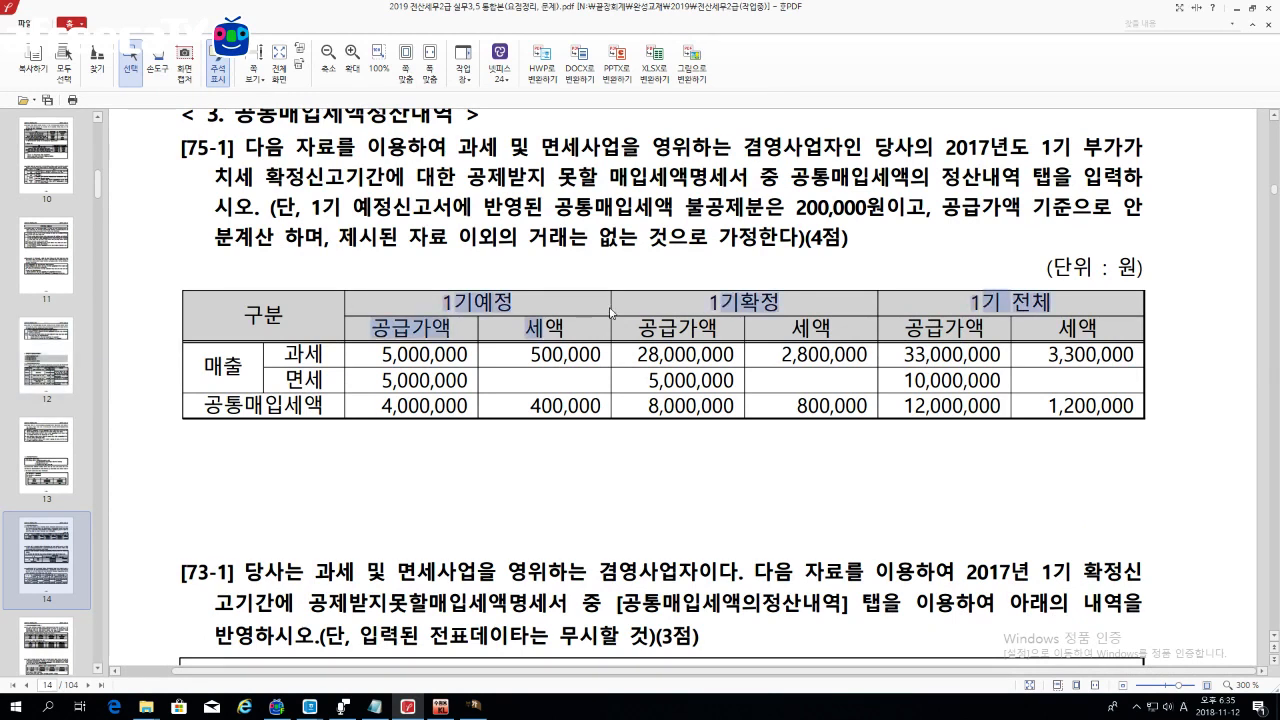
left_click(712, 304)
left_click_drag(712, 304, 732, 318)
left_click(732, 318)
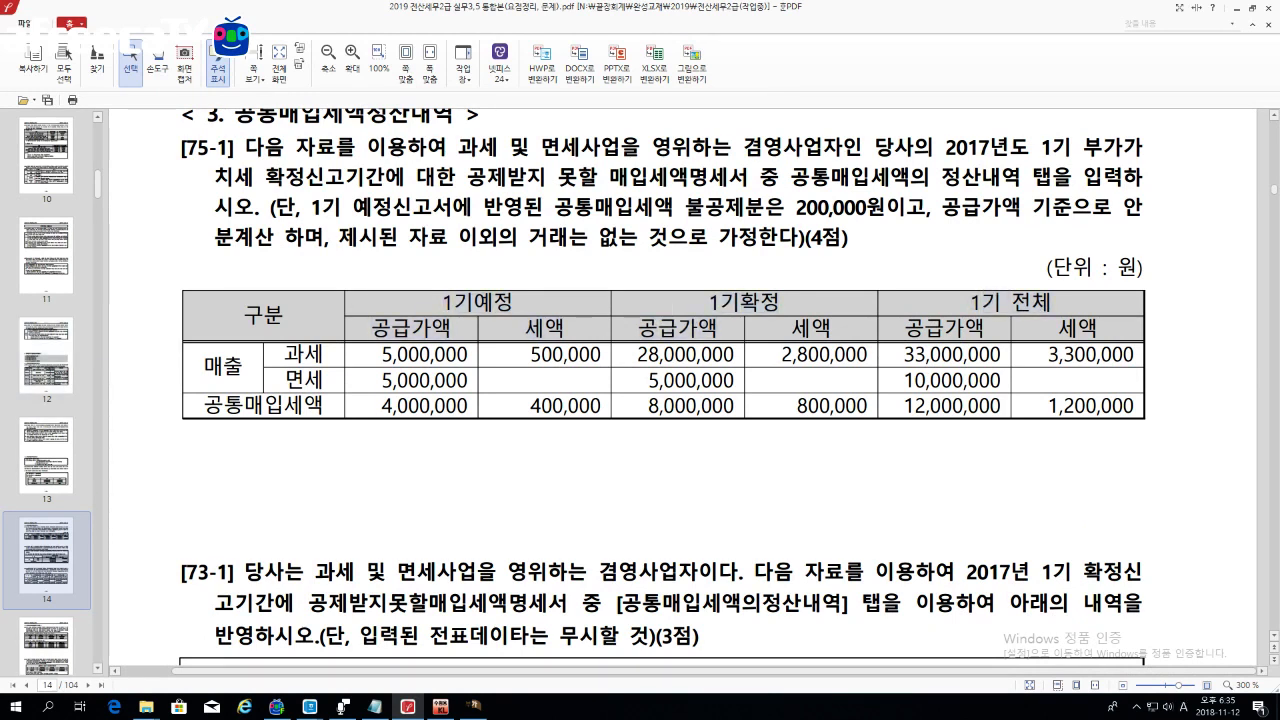
left_click_drag(981, 303, 1046, 303)
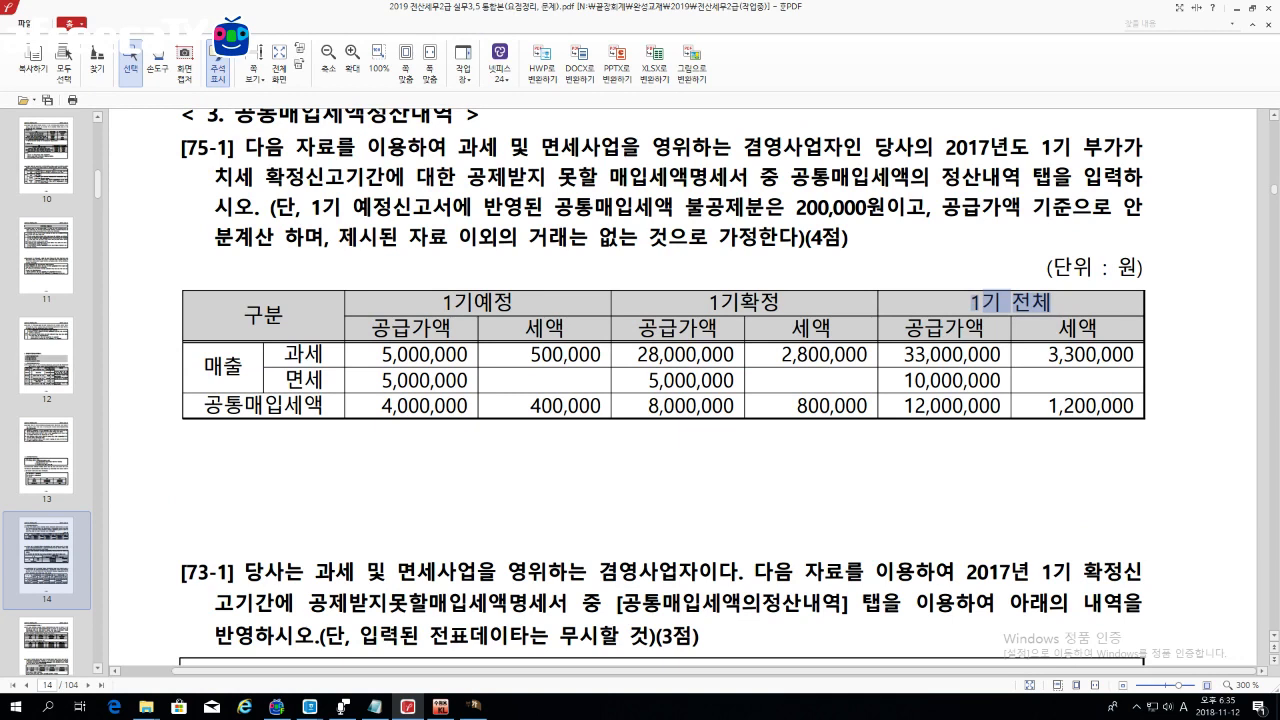
left_click_drag(1048, 405, 1134, 405)
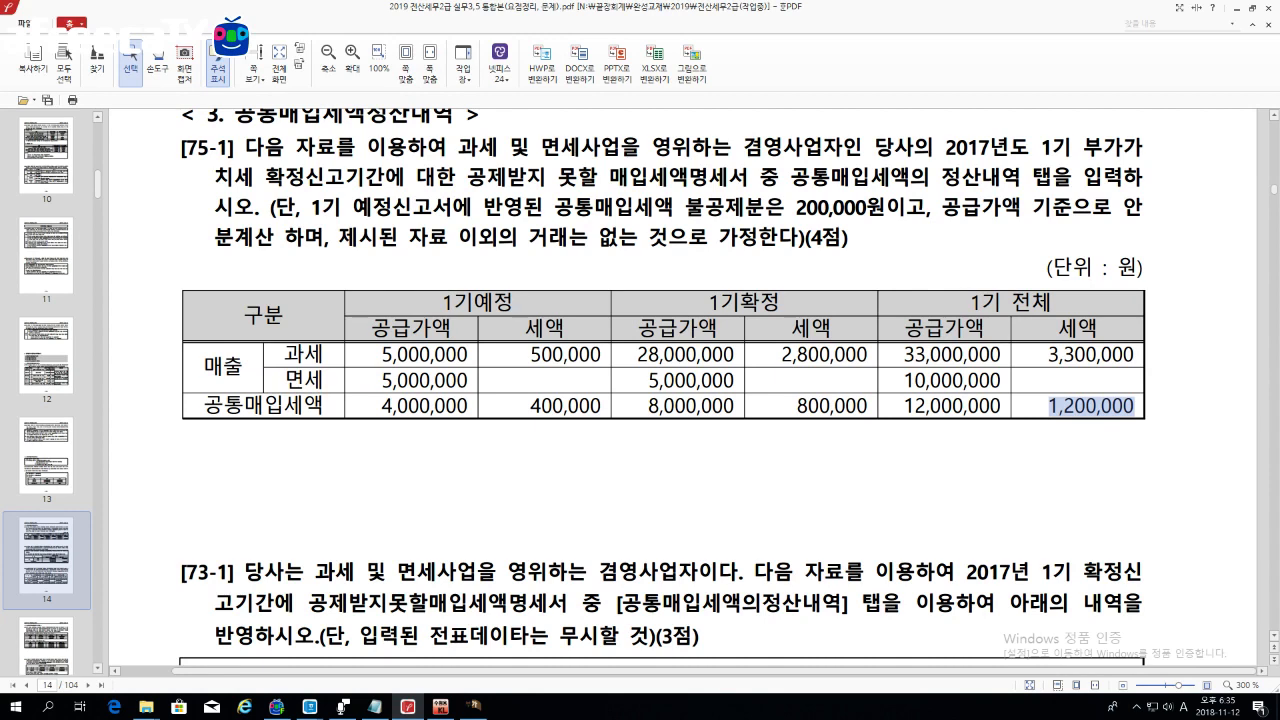
left_click(466, 712)
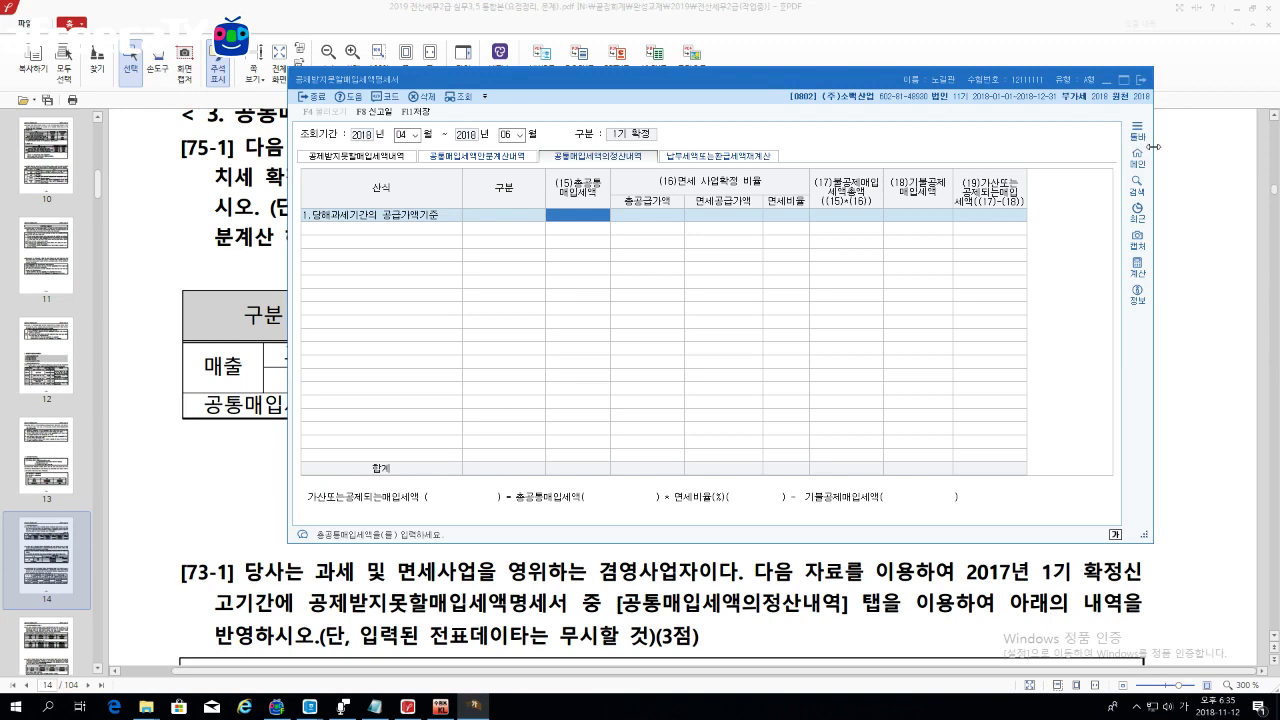
Step: Enter 1,200,000 as row 1's total common input tax
left_click_drag(1153, 147, 1075, 163)
left_click_drag(904, 81, 811, 81)
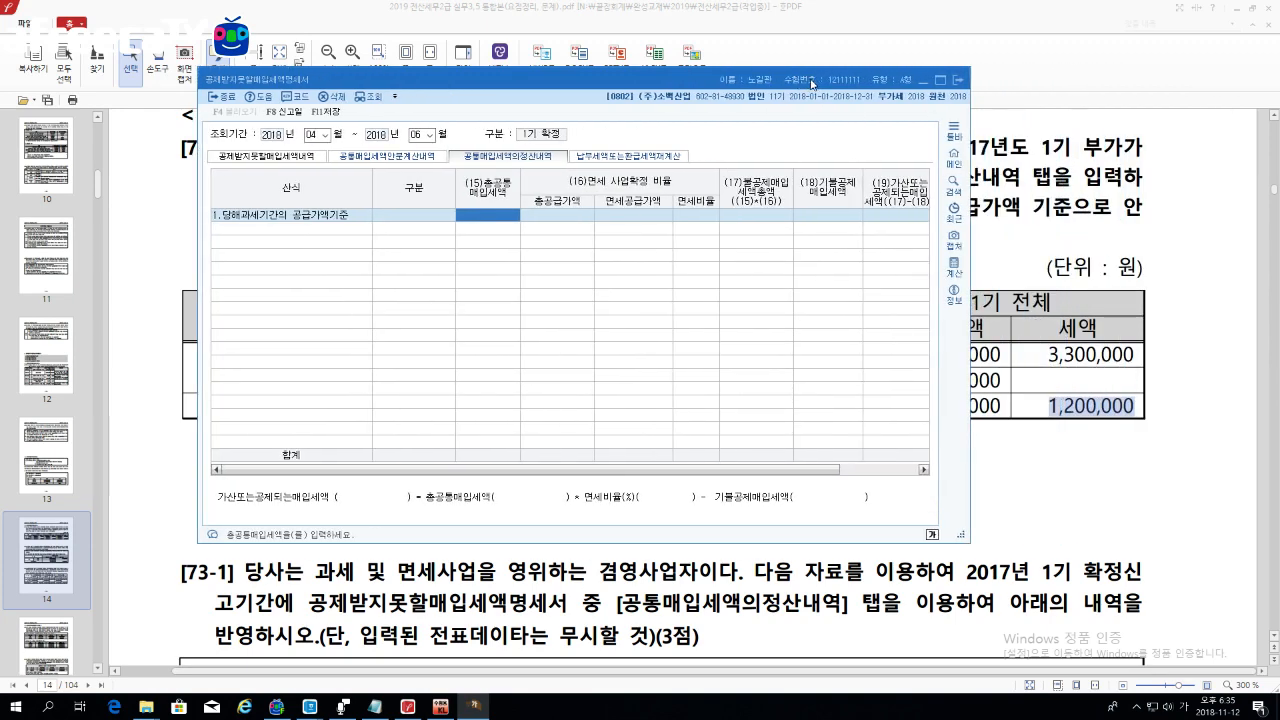
type("1200000")
key("Return")
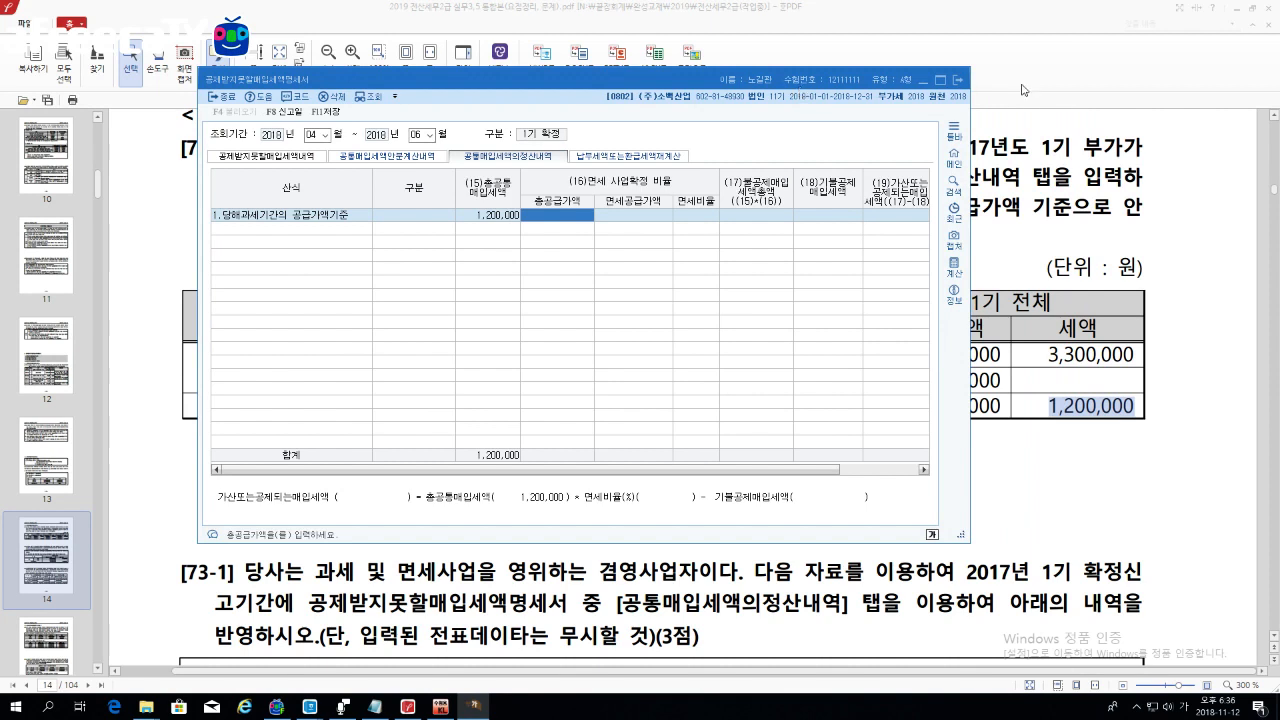
Step: Check the 1기 전체 supply figures in the PDF and enter 43,000,000 as total supply value
left_click(923, 80)
left_click(1093, 147)
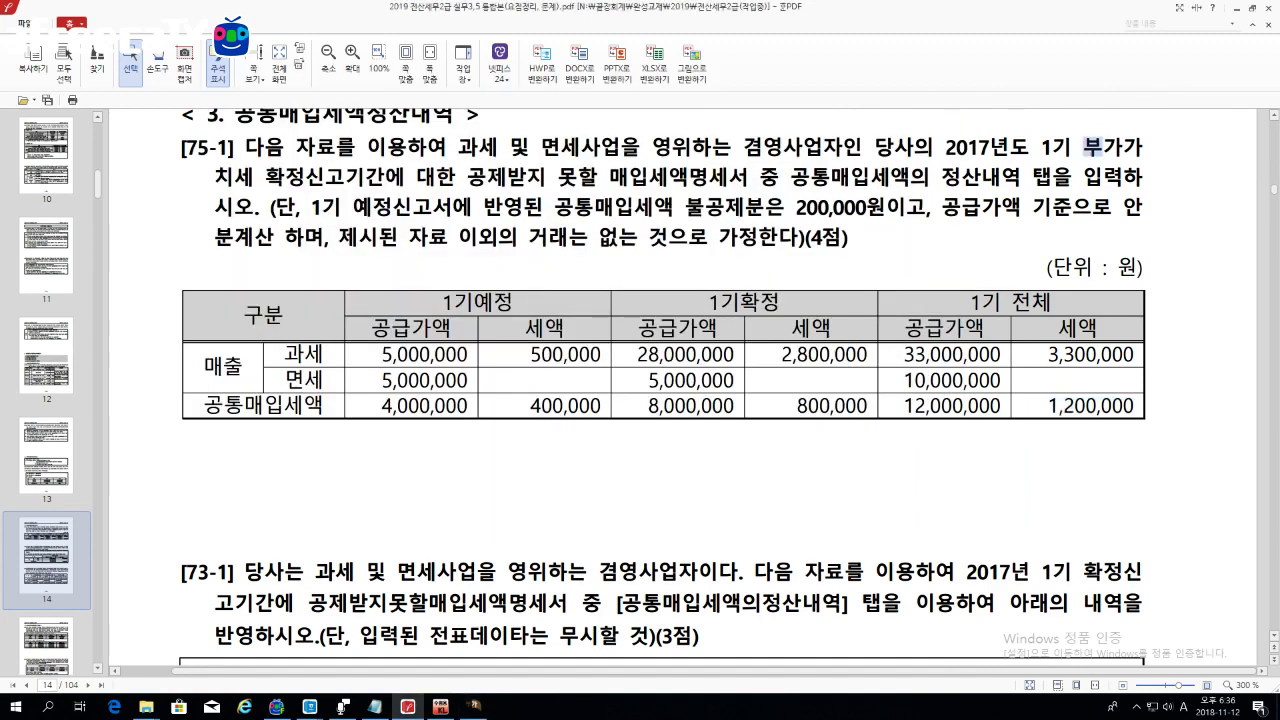
left_click_drag(972, 303, 1062, 356)
left_click(1062, 356)
left_click_drag(906, 328, 1077, 330)
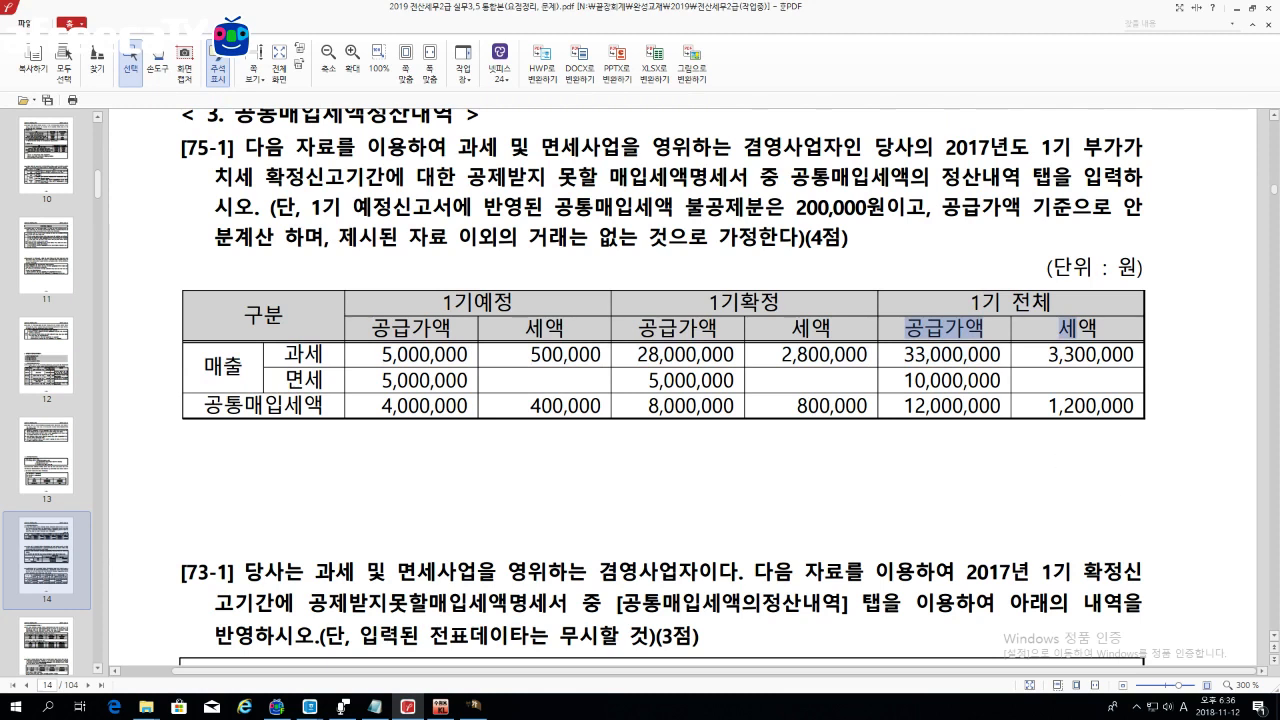
left_click_drag(905, 355, 1000, 356)
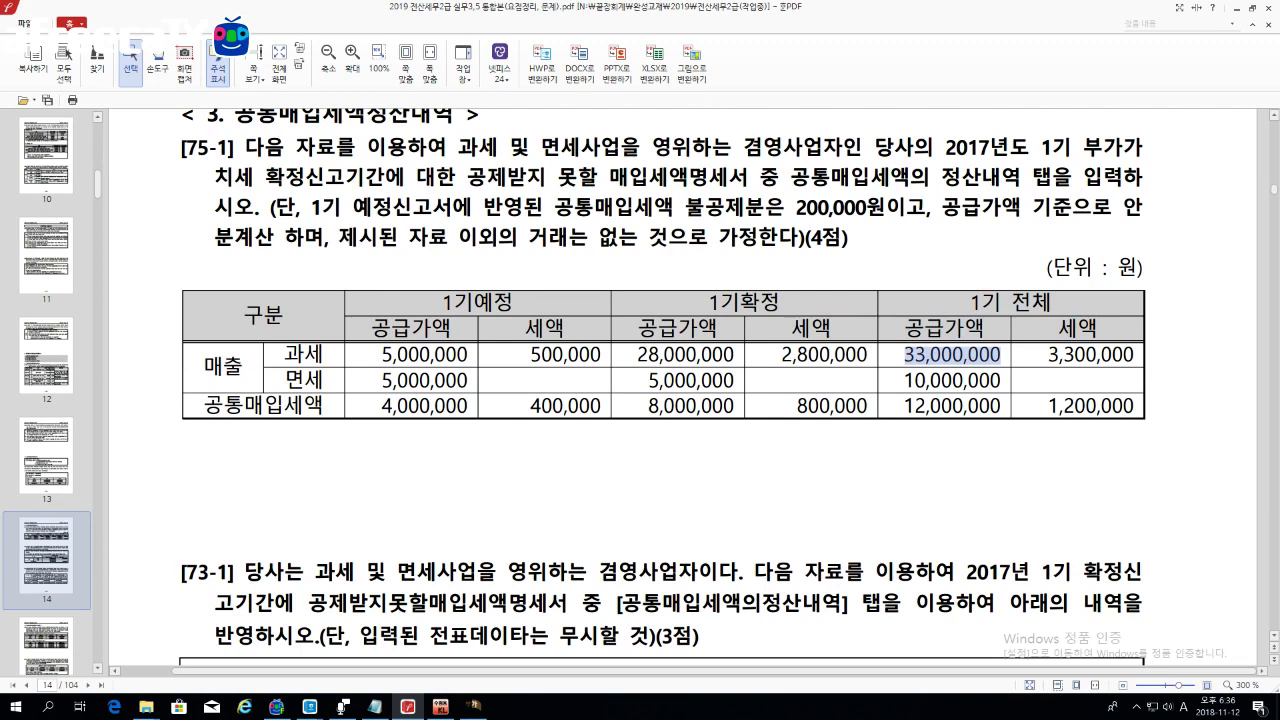
left_click(476, 705)
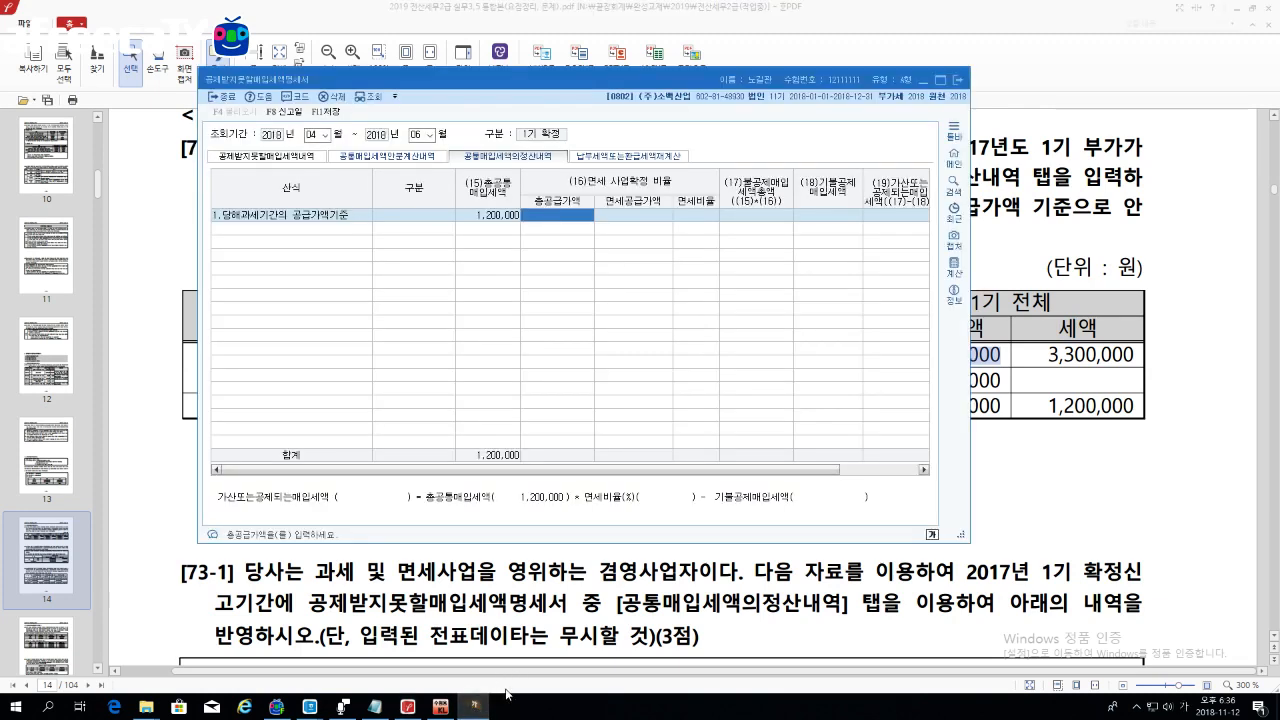
type("43000000")
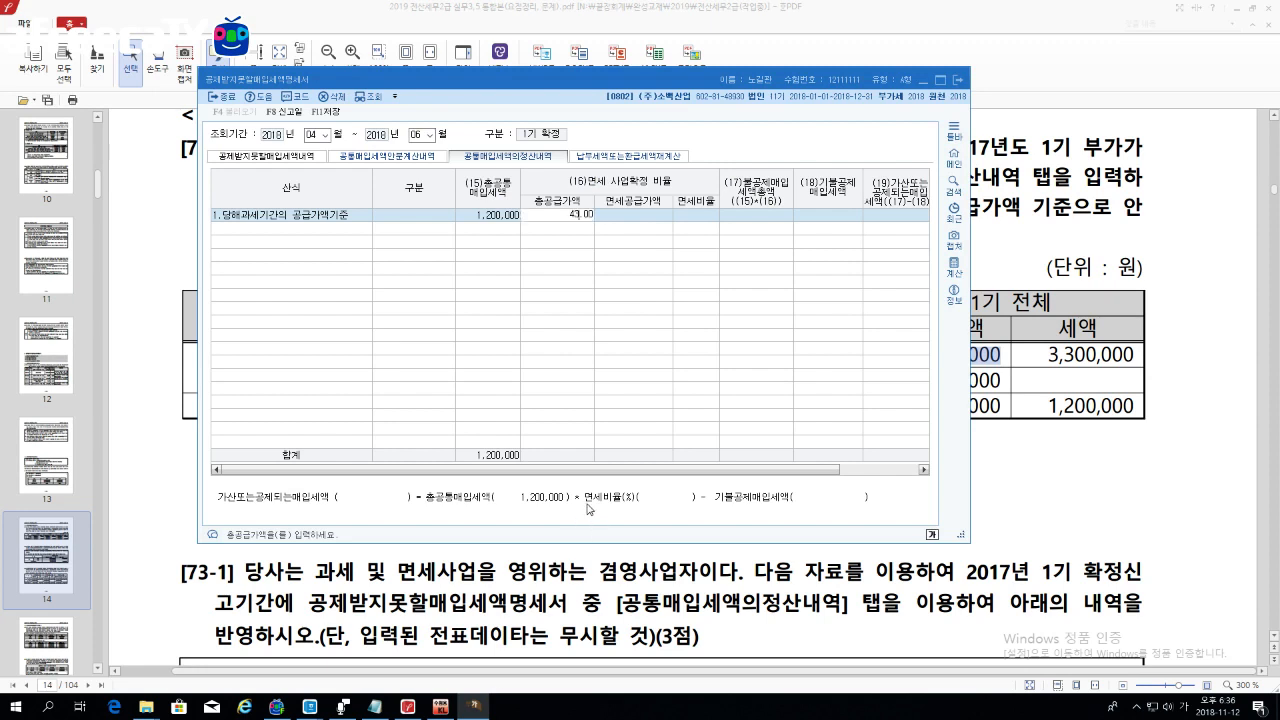
key("Return")
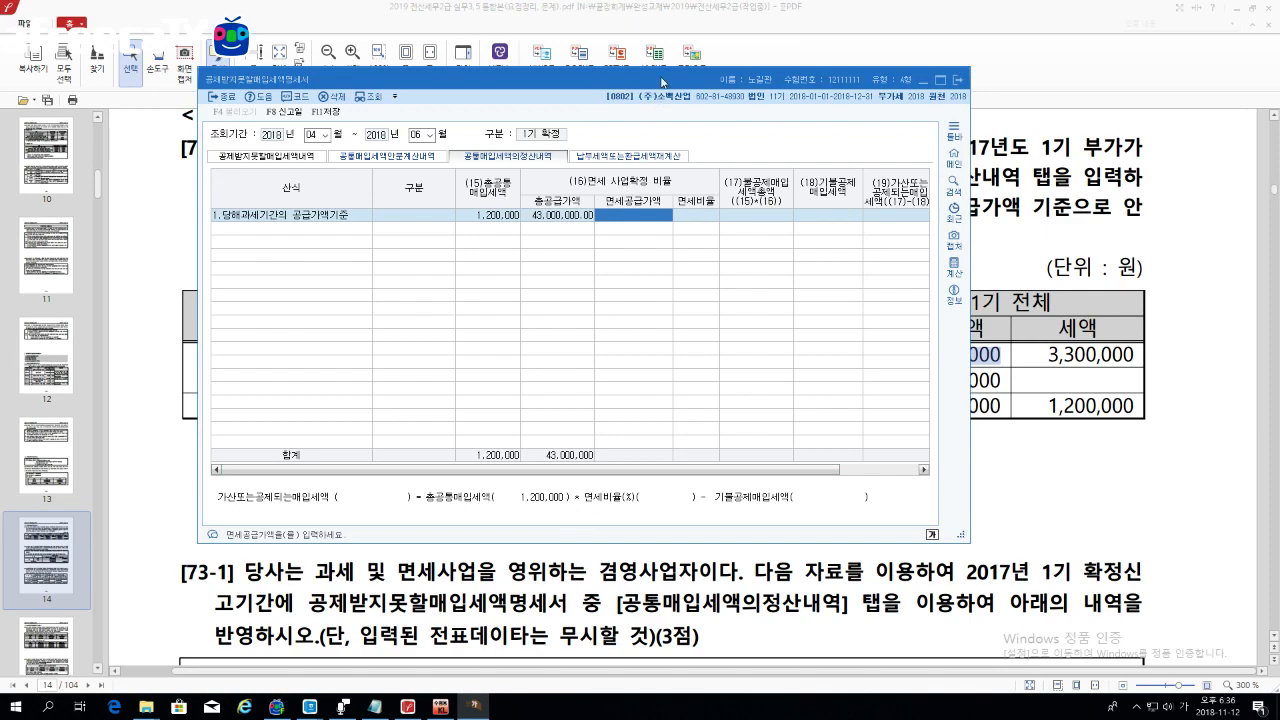
Step: Enter 10,000,000 exempt supply, giving a 23.255813% ratio and 279,069 non-deductible tax
left_click_drag(656, 79, 690, 76)
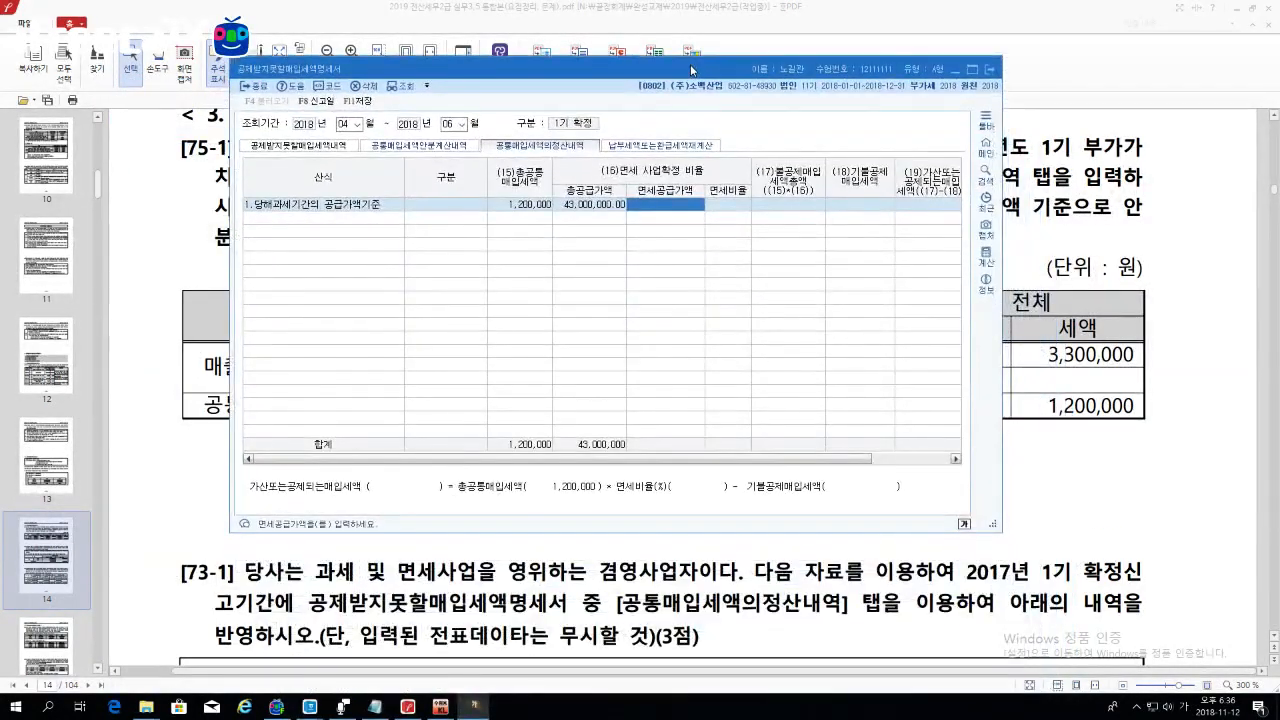
type("10,00")
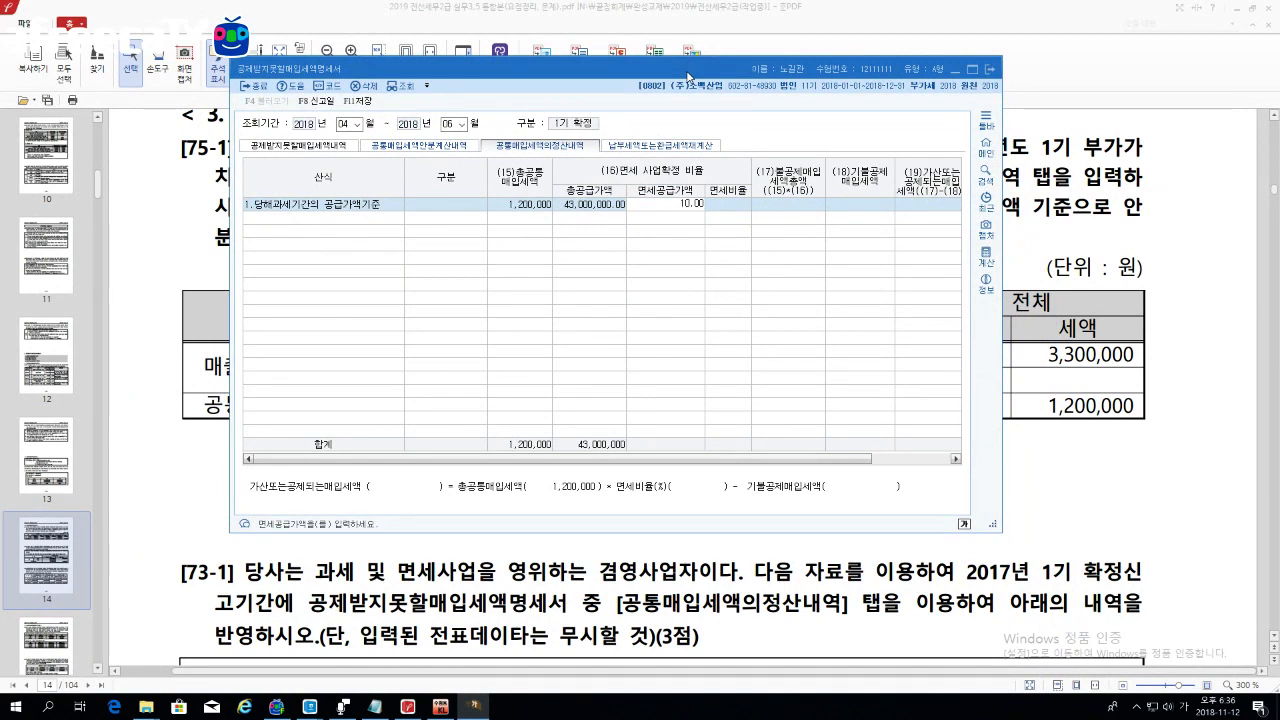
type("0,000")
key("Return")
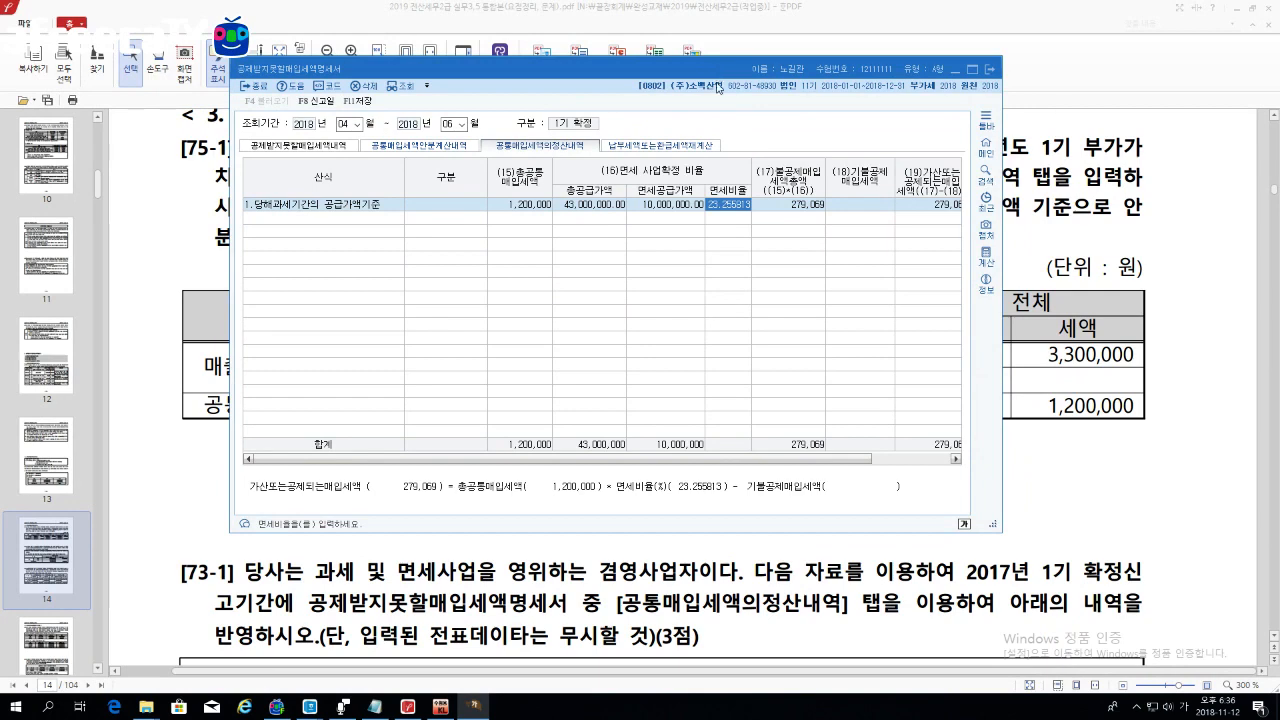
left_click_drag(716, 78, 775, 390)
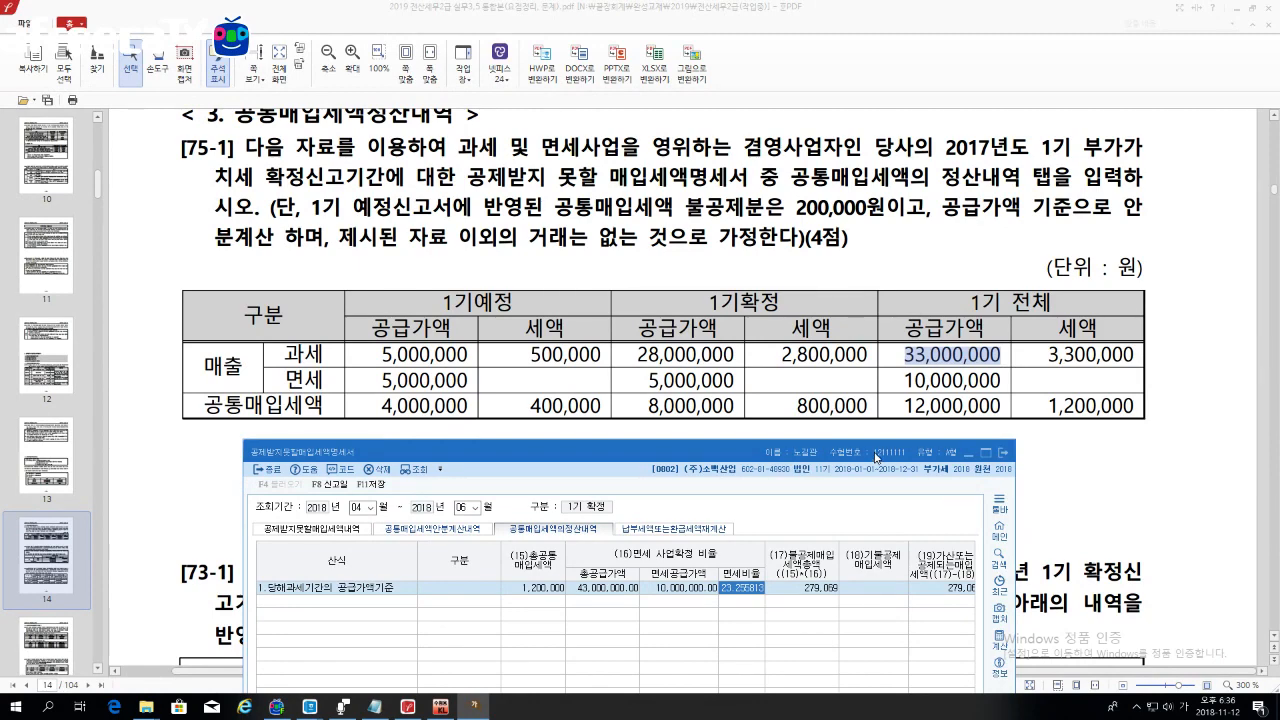
Step: Enter 200,000 in row 1's 기불공제매입세액, leaving 79,069 to add back
left_click_drag(876, 457, 856, 97)
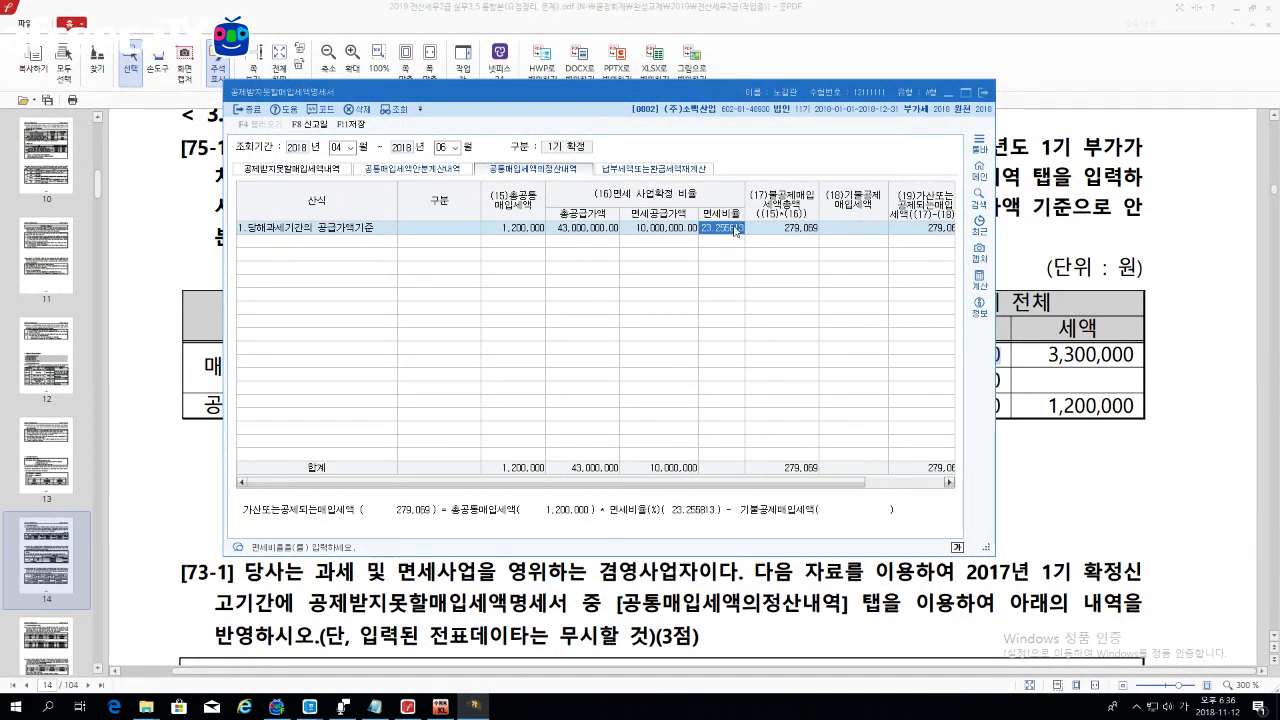
left_click(793, 229)
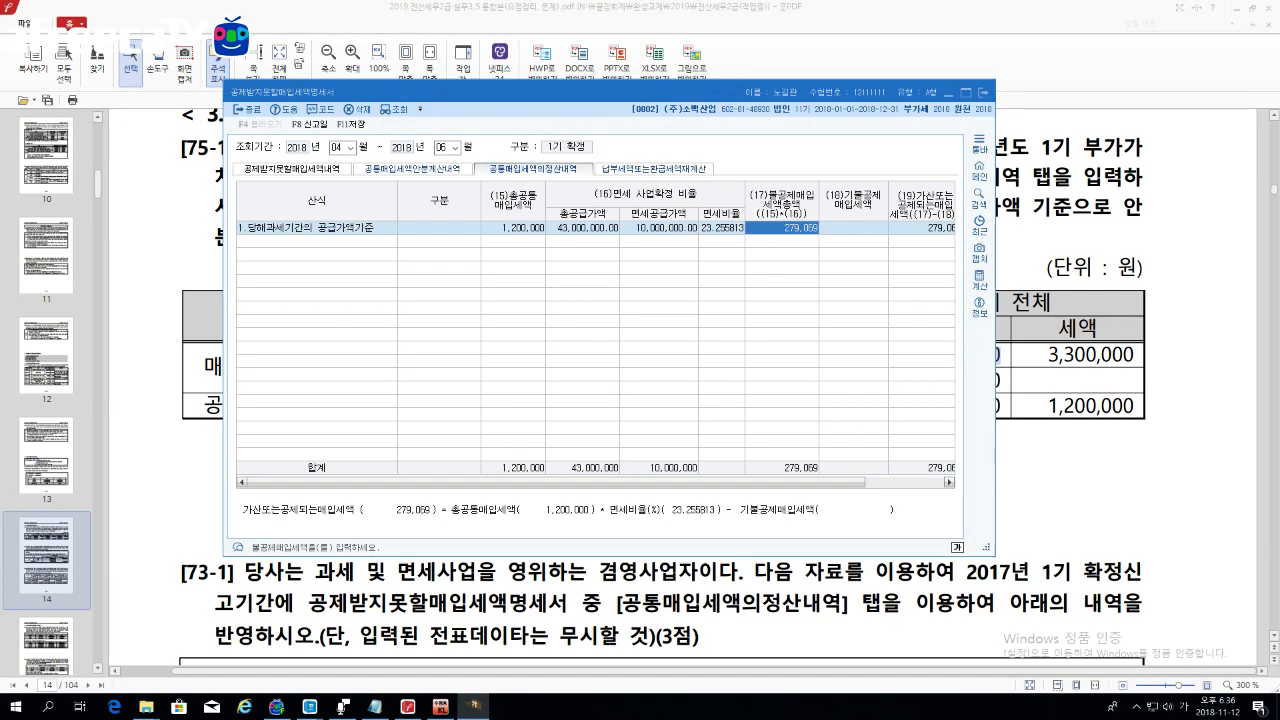
left_click_drag(993, 227, 1035, 230)
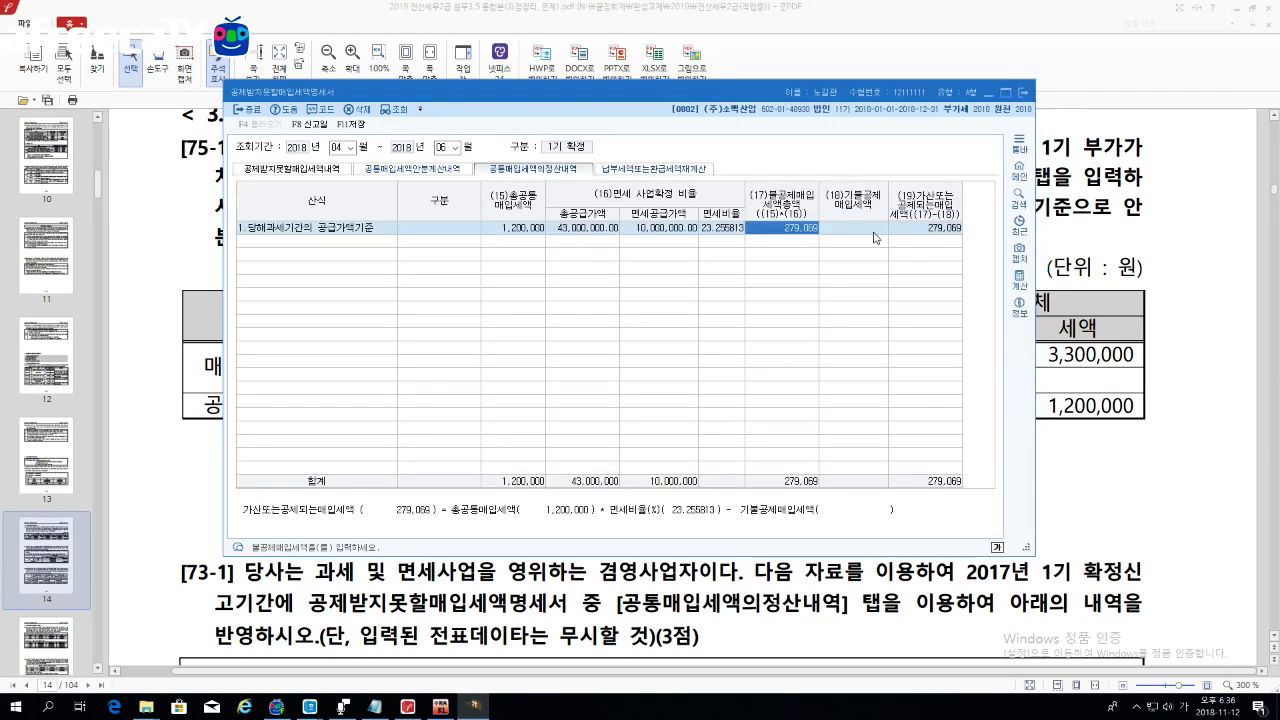
left_click(875, 236)
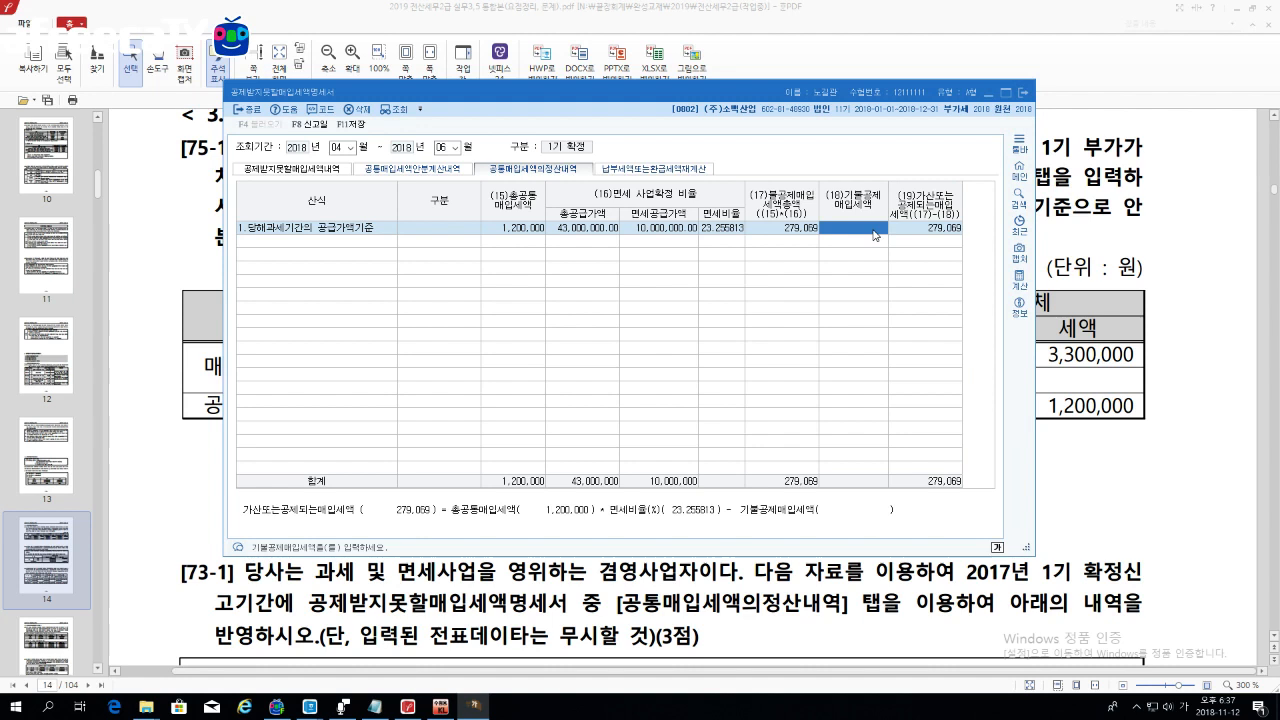
type("2000000")
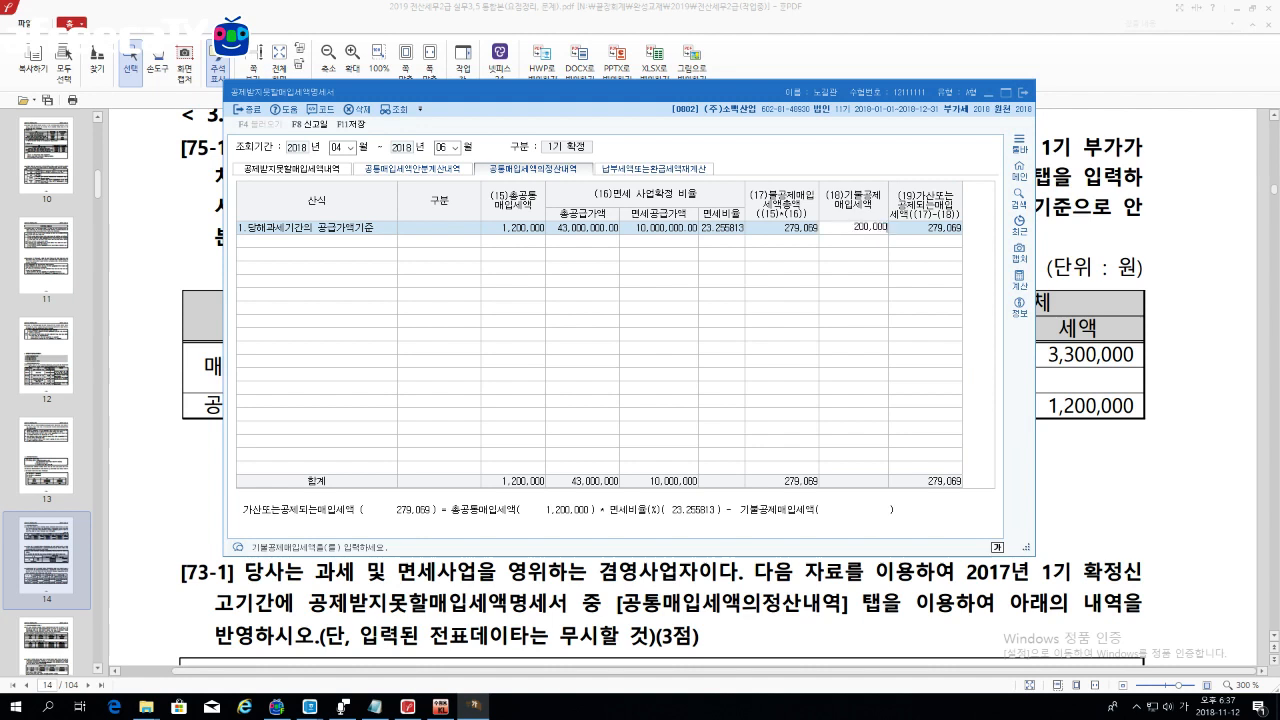
key("Return")
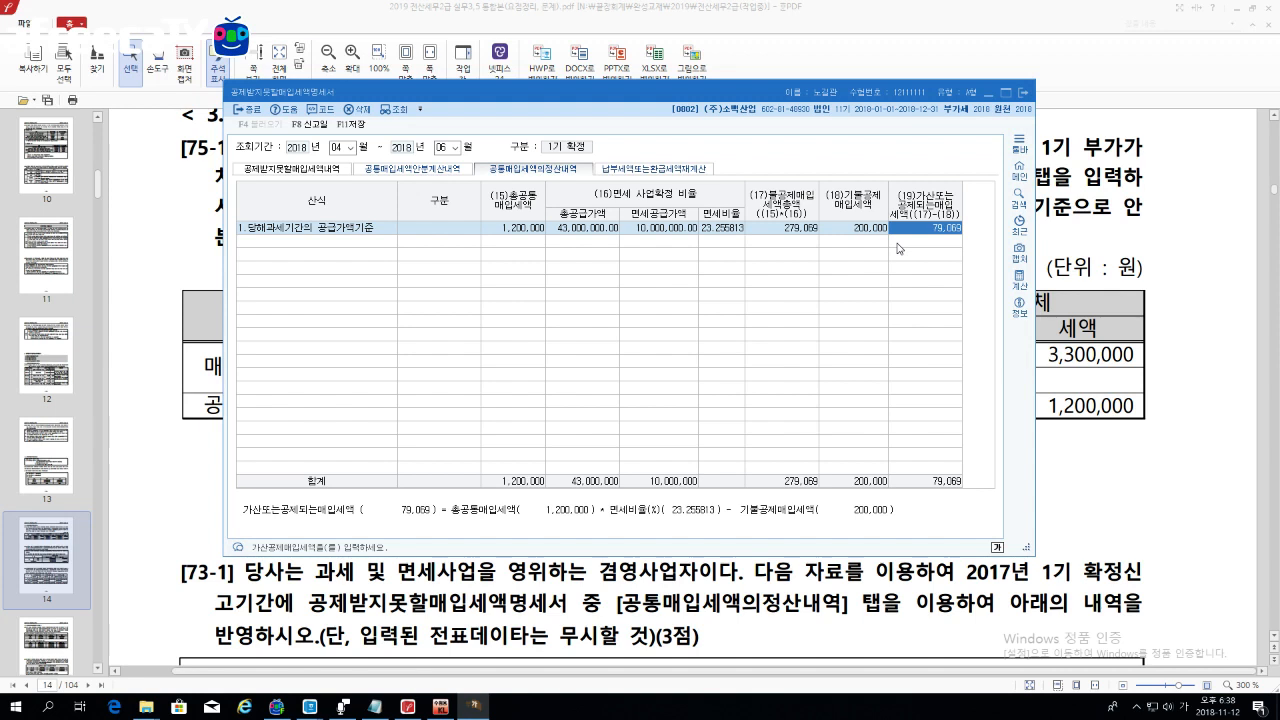
Step: Set row 2's basis to 1.당해과세기간의 공급가액기준 and scroll the PDF to the next problem
left_click(368, 252)
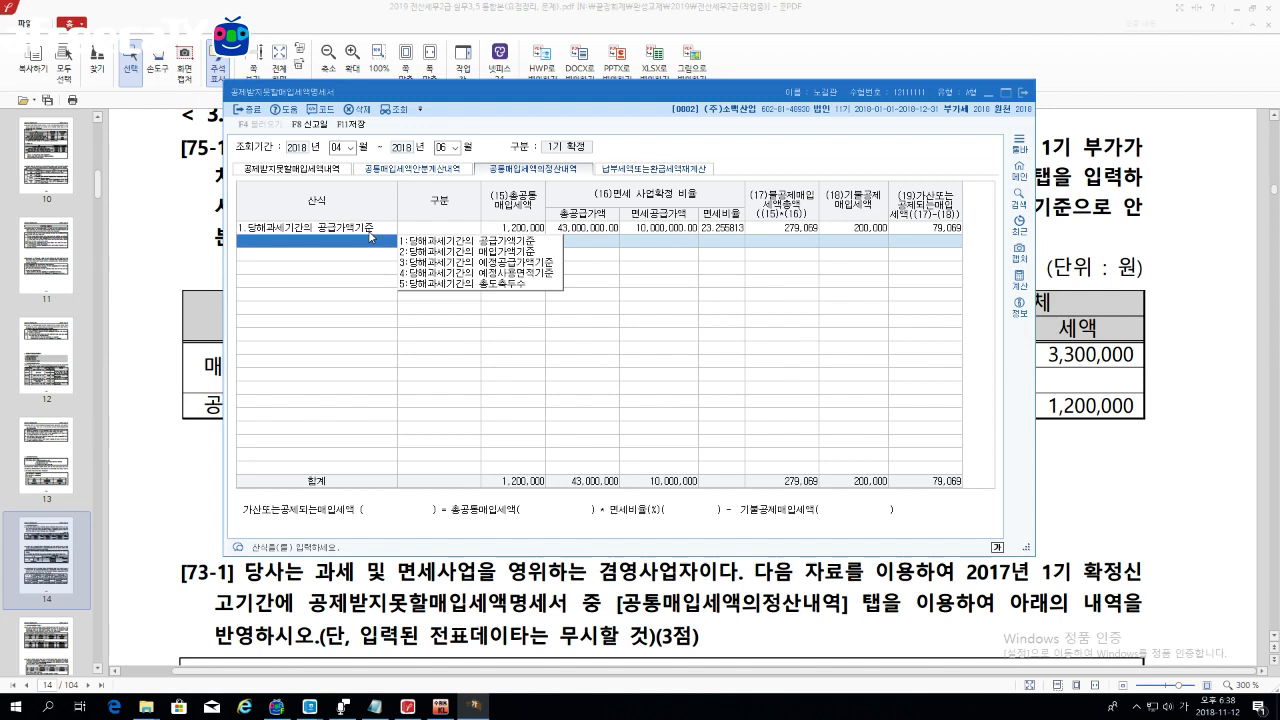
key("1")
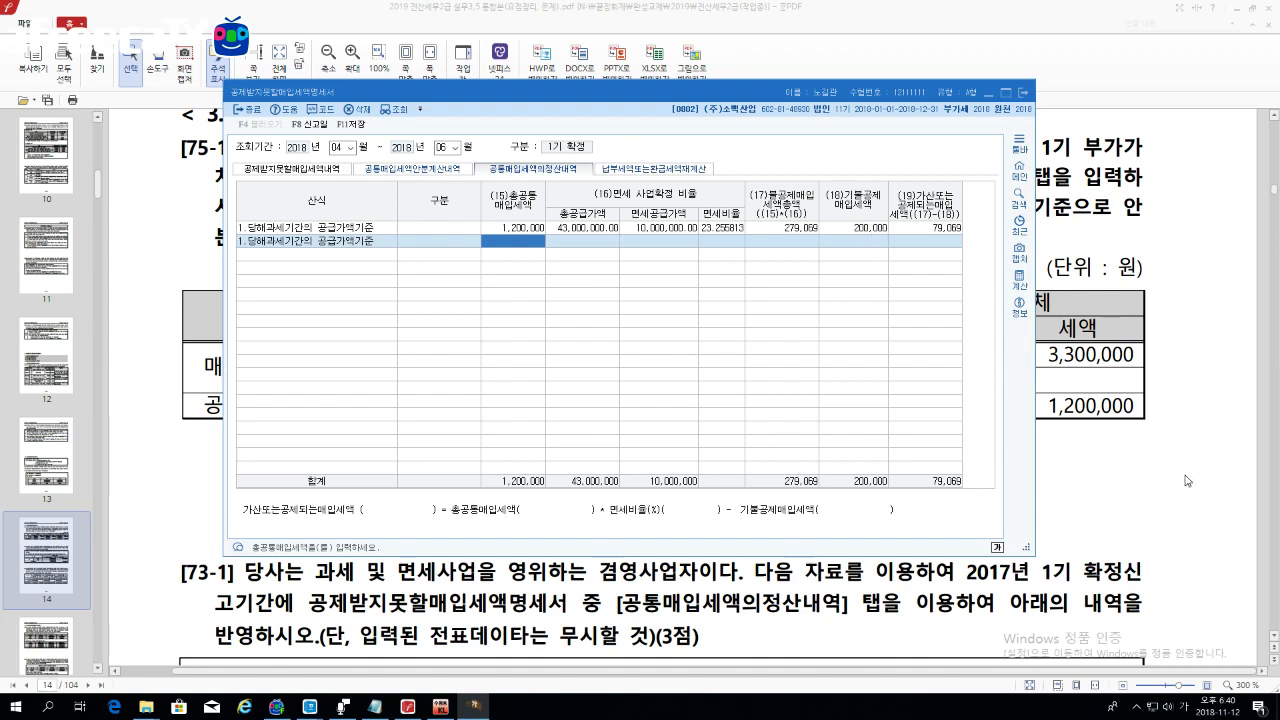
left_click(1141, 478)
scroll(1141, 478, "down", 5)
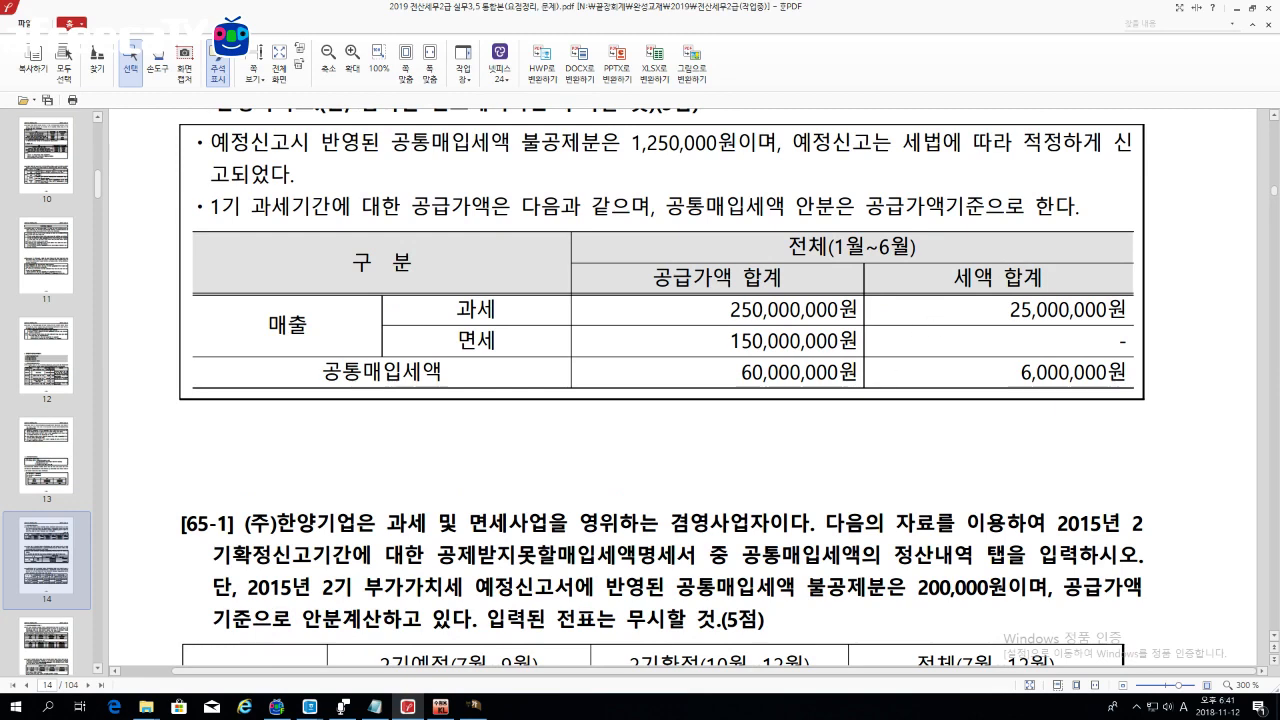
Step: Arrange the windows and mark the 60,000,000 common purchase and 6,000,000 common input tax figures
left_click(474, 707)
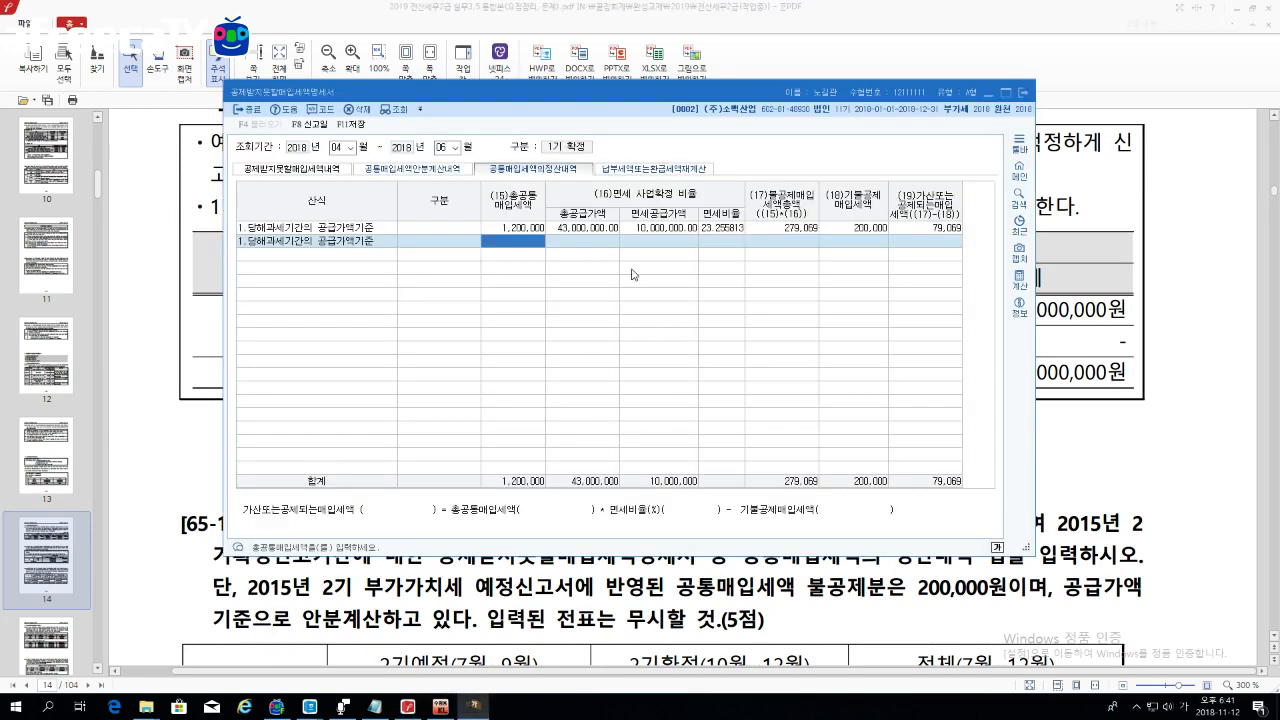
left_click_drag(698, 95, 522, 94)
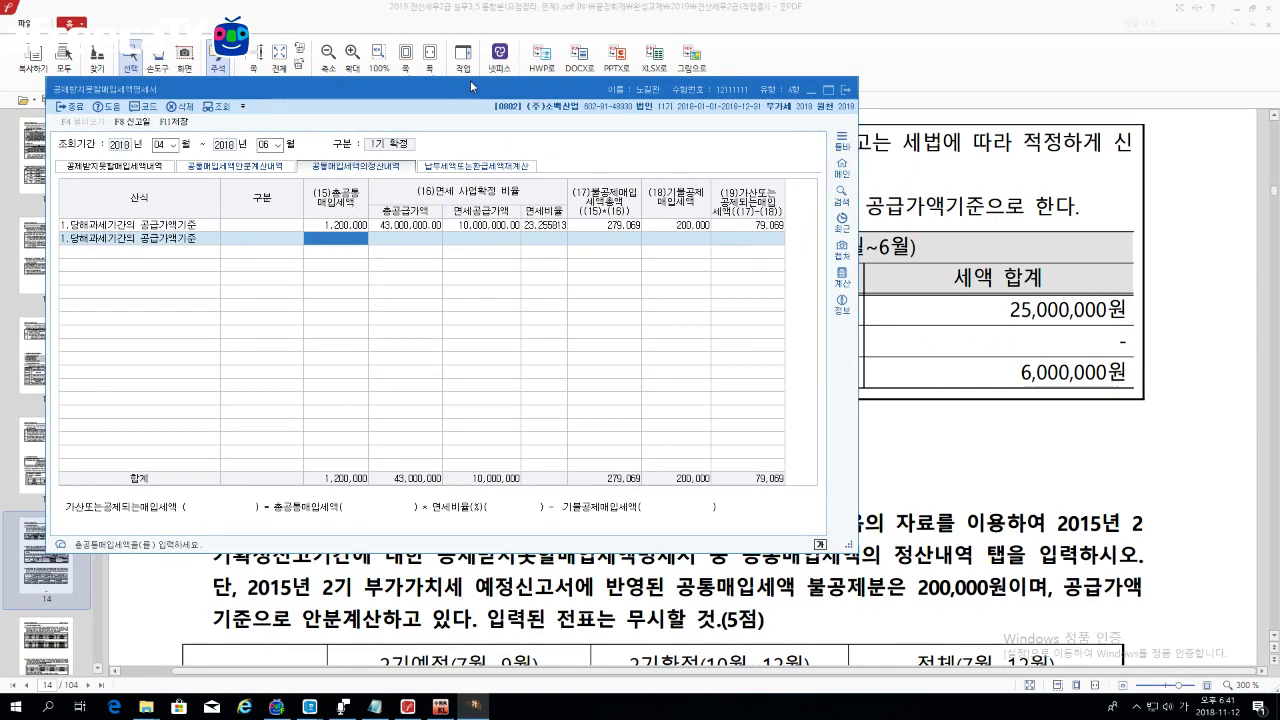
left_click_drag(483, 93, 558, 469)
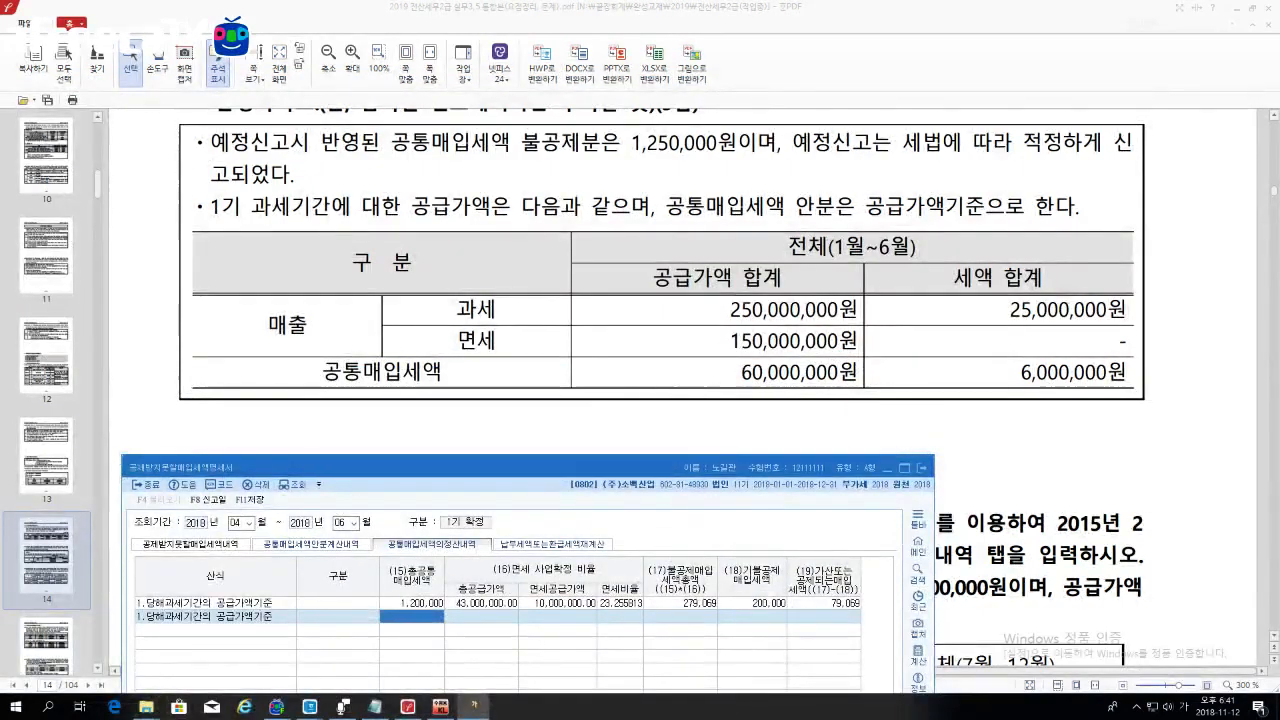
left_click(474, 384)
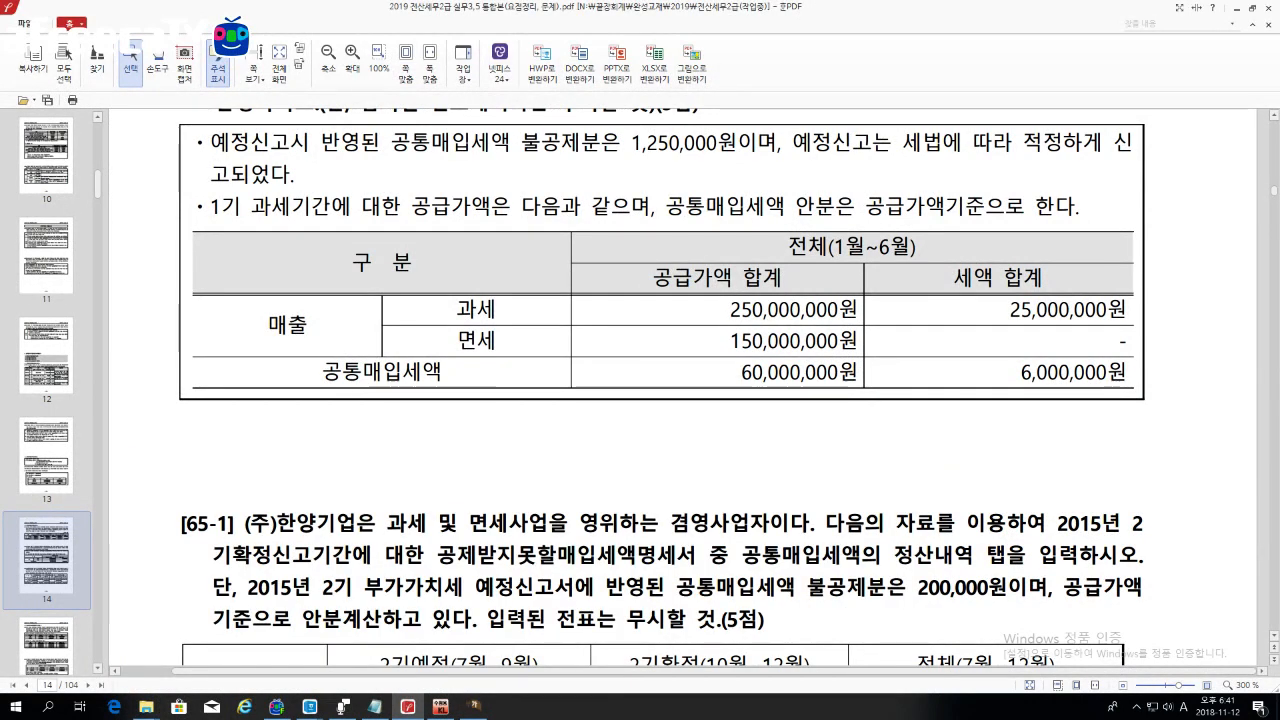
left_click_drag(790, 373, 858, 373)
left_click_drag(1020, 373, 1060, 373)
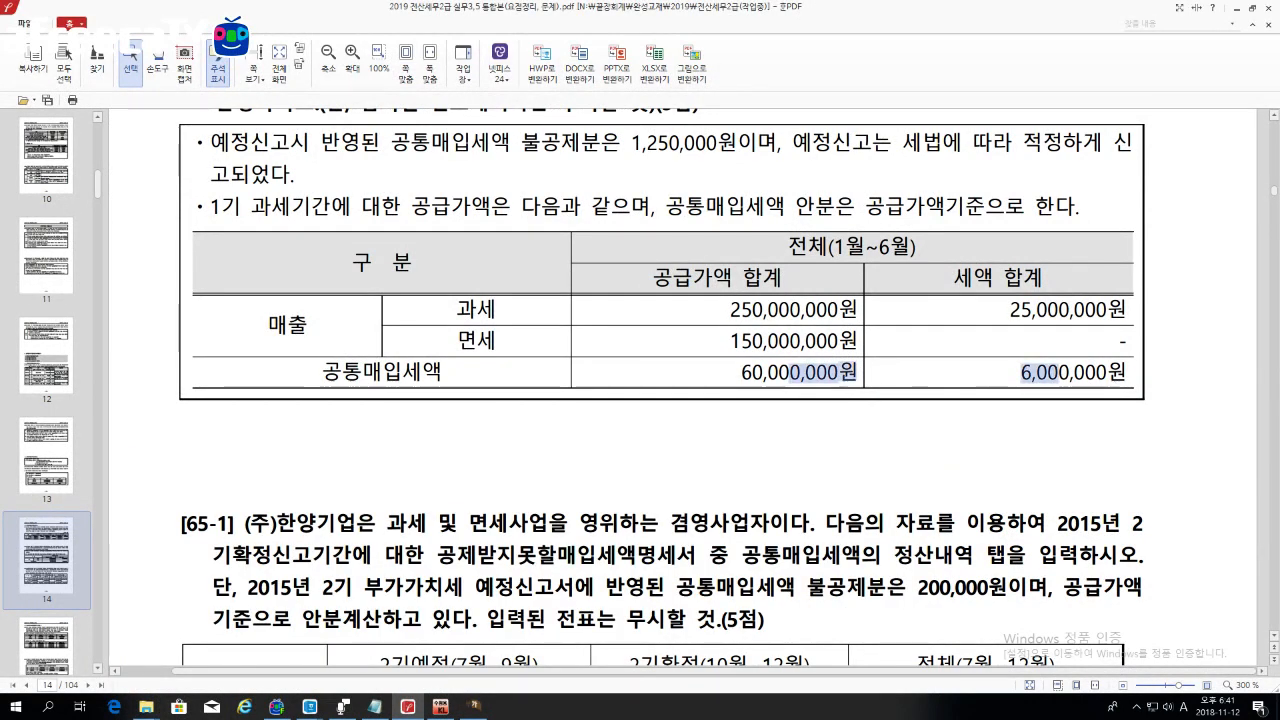
left_click(473, 706)
Step: Enter 6,000,000 as row 2's total common input tax
left_click_drag(650, 473, 683, 101)
type("6000000")
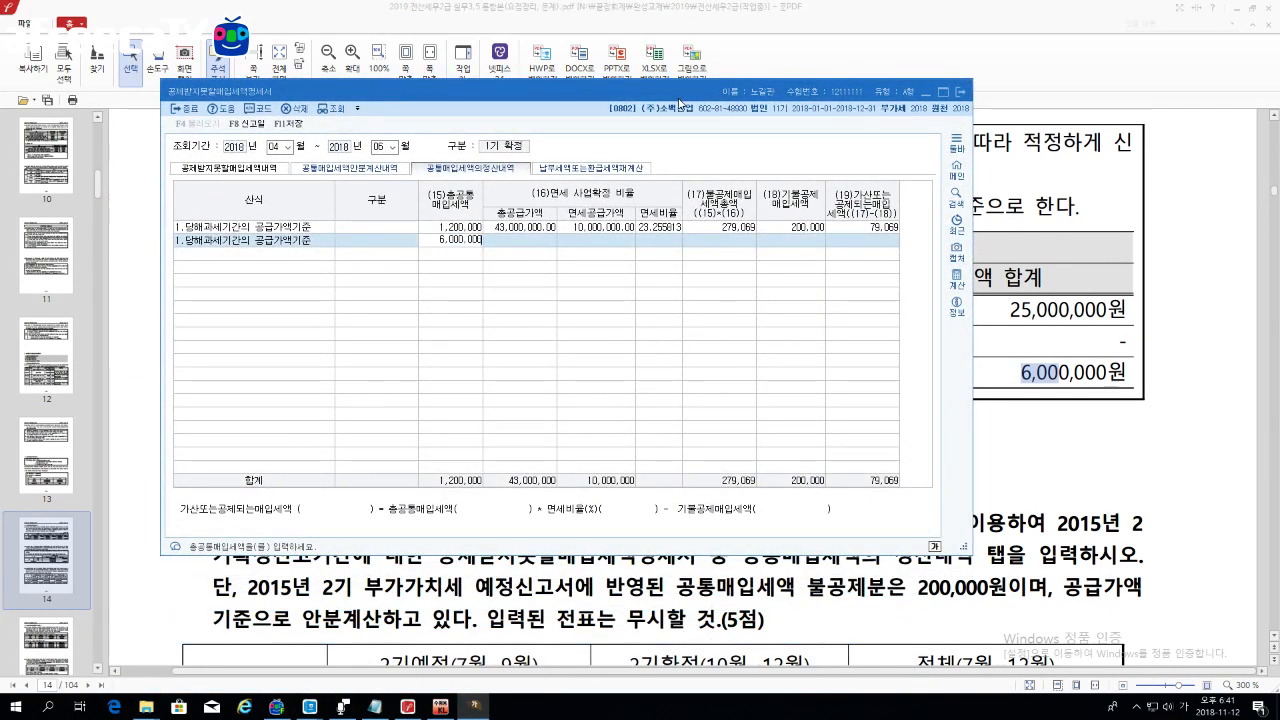
key("Return")
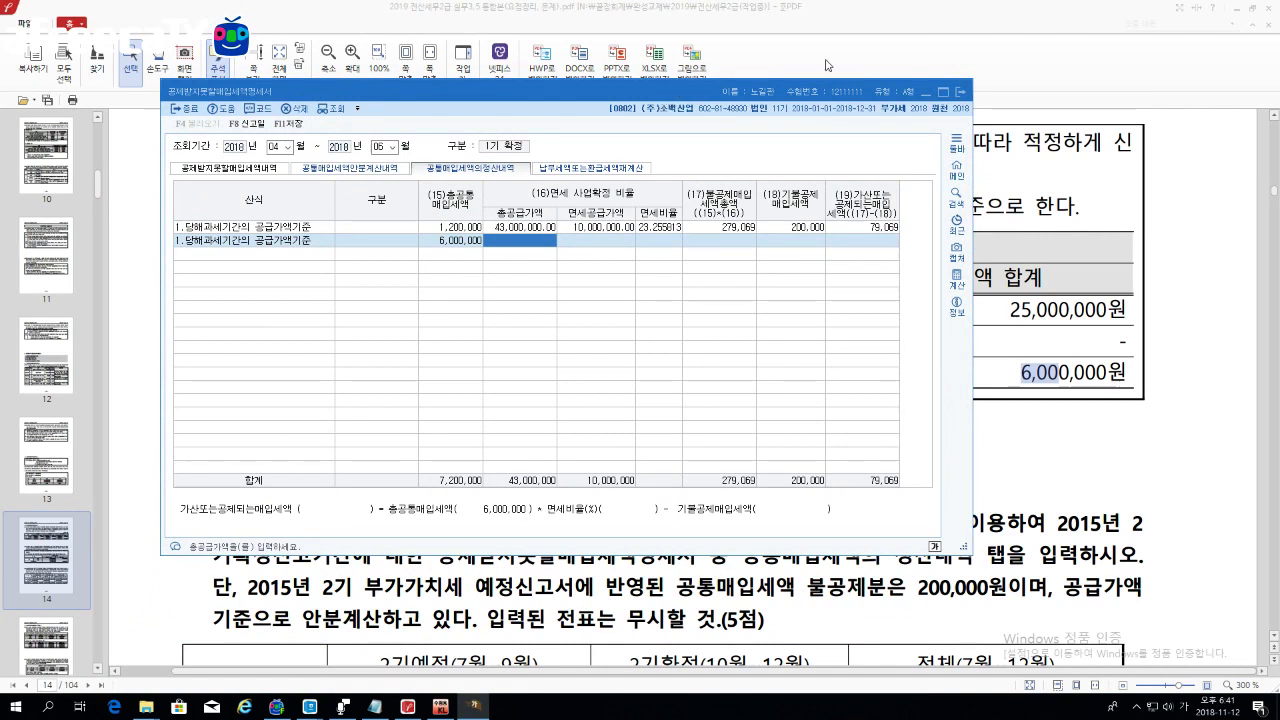
Step: Check the PDF table, then enter 400,000,000 total and 150,000,000 exempt supply, giving 37.5%
left_click(1050, 430)
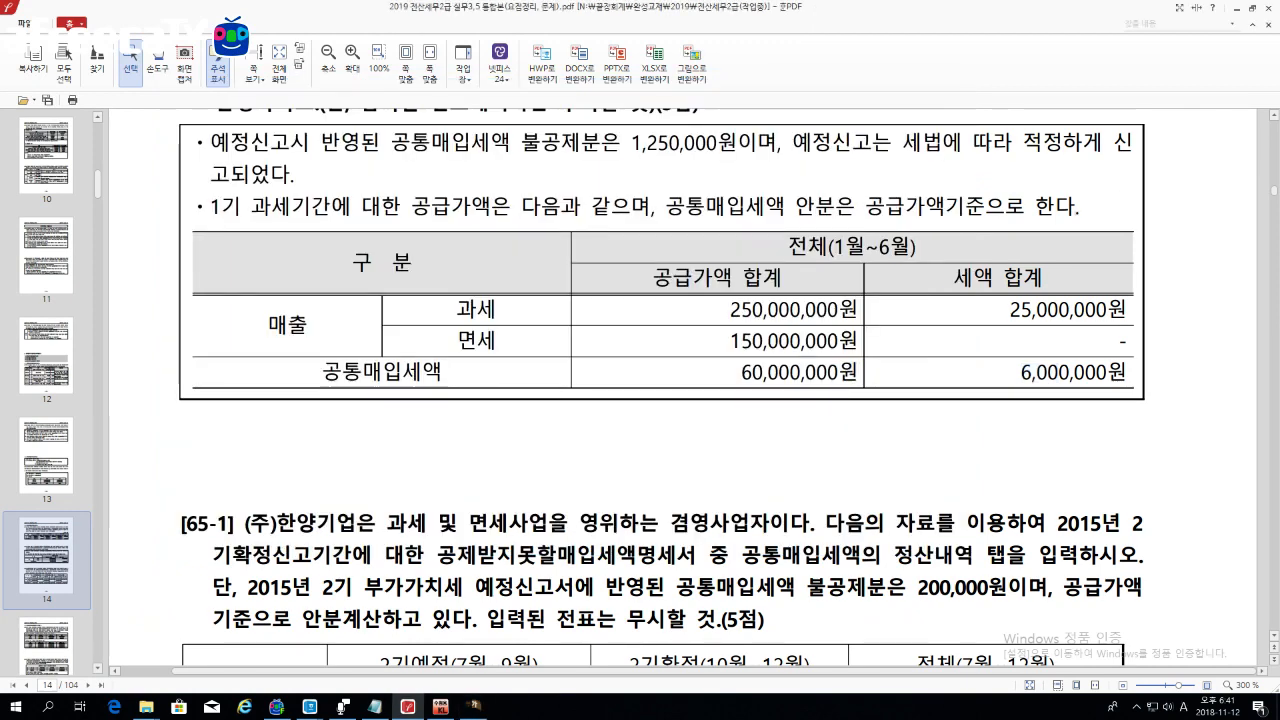
left_click_drag(654, 278, 782, 278)
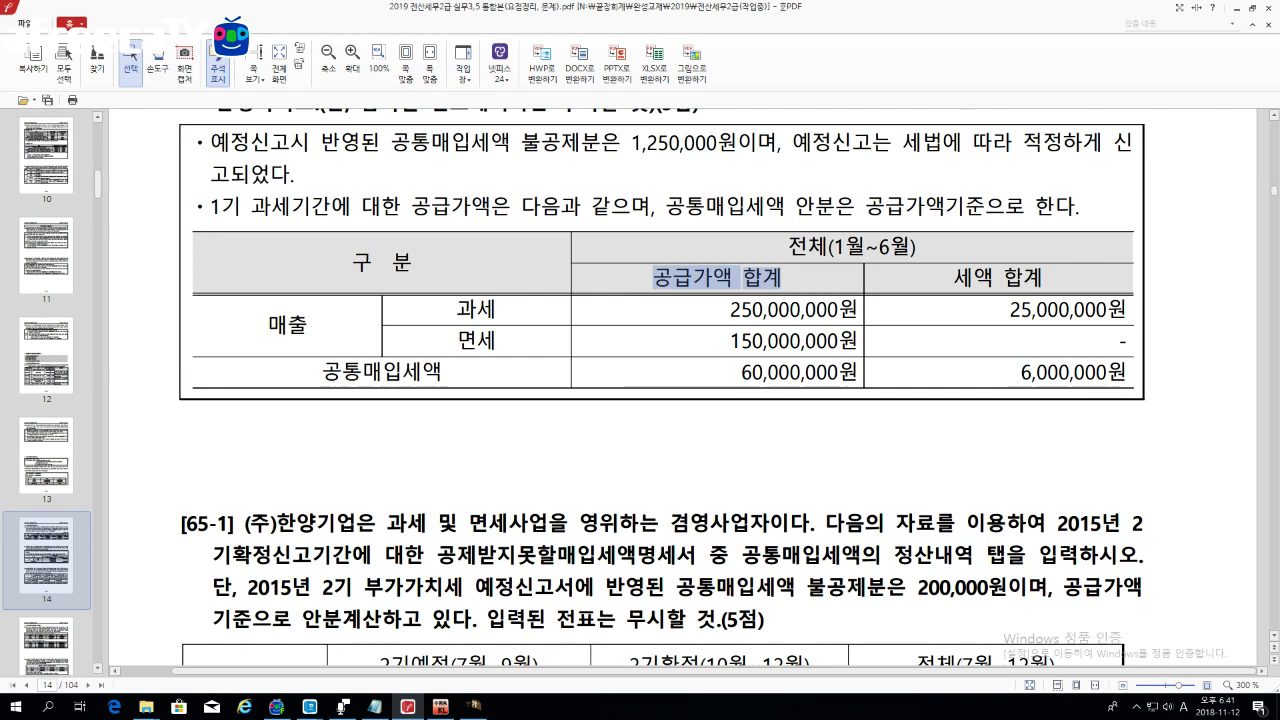
left_click_drag(730, 310, 838, 310)
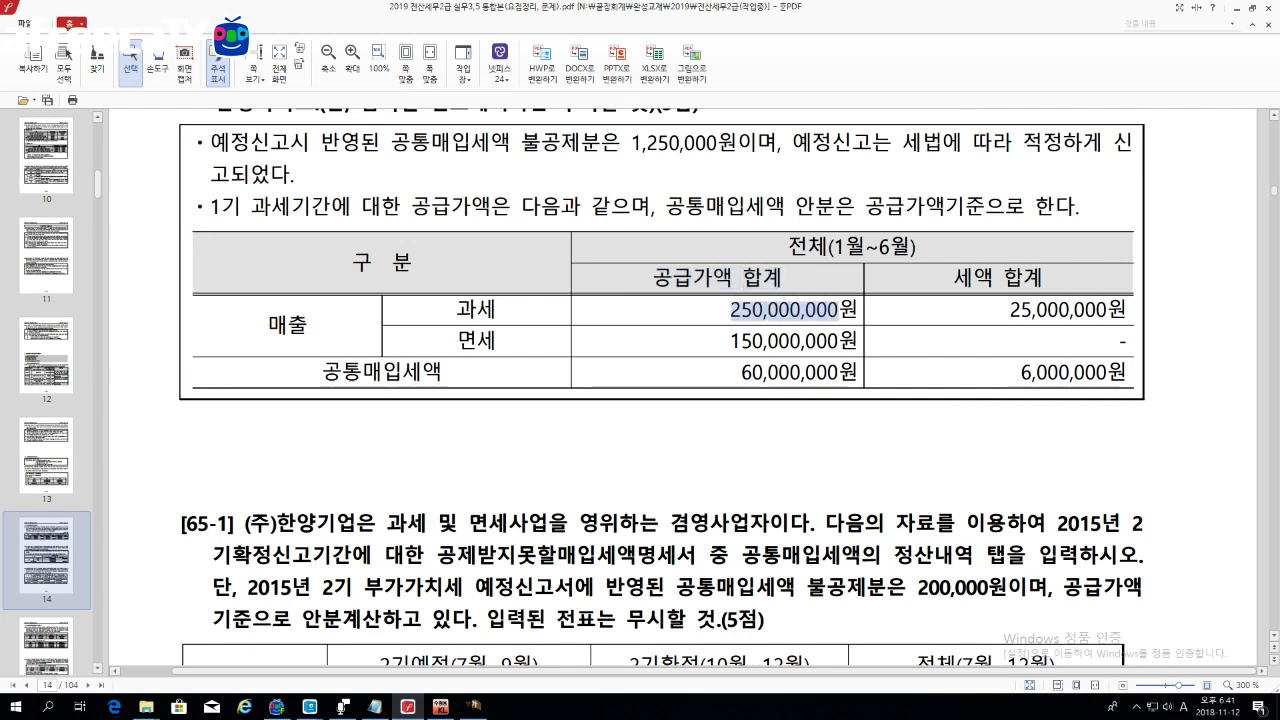
left_click_drag(730, 341, 806, 341)
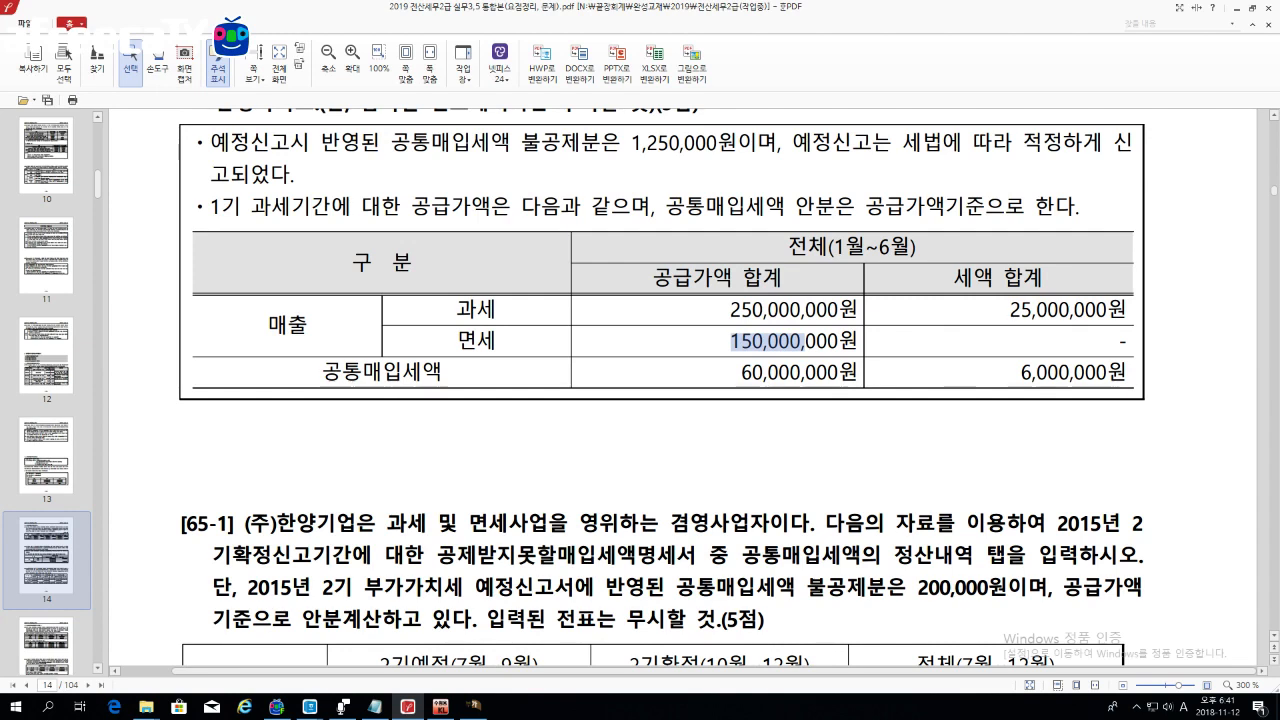
left_click(476, 707)
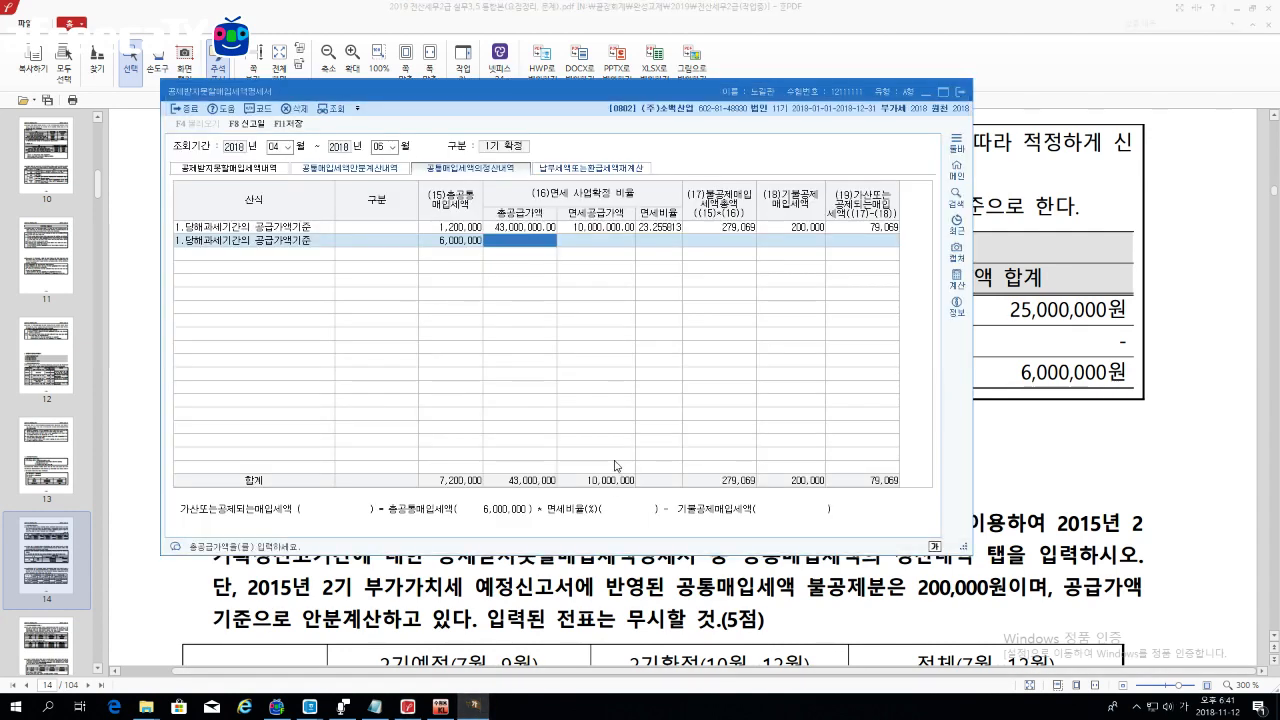
type("400,")
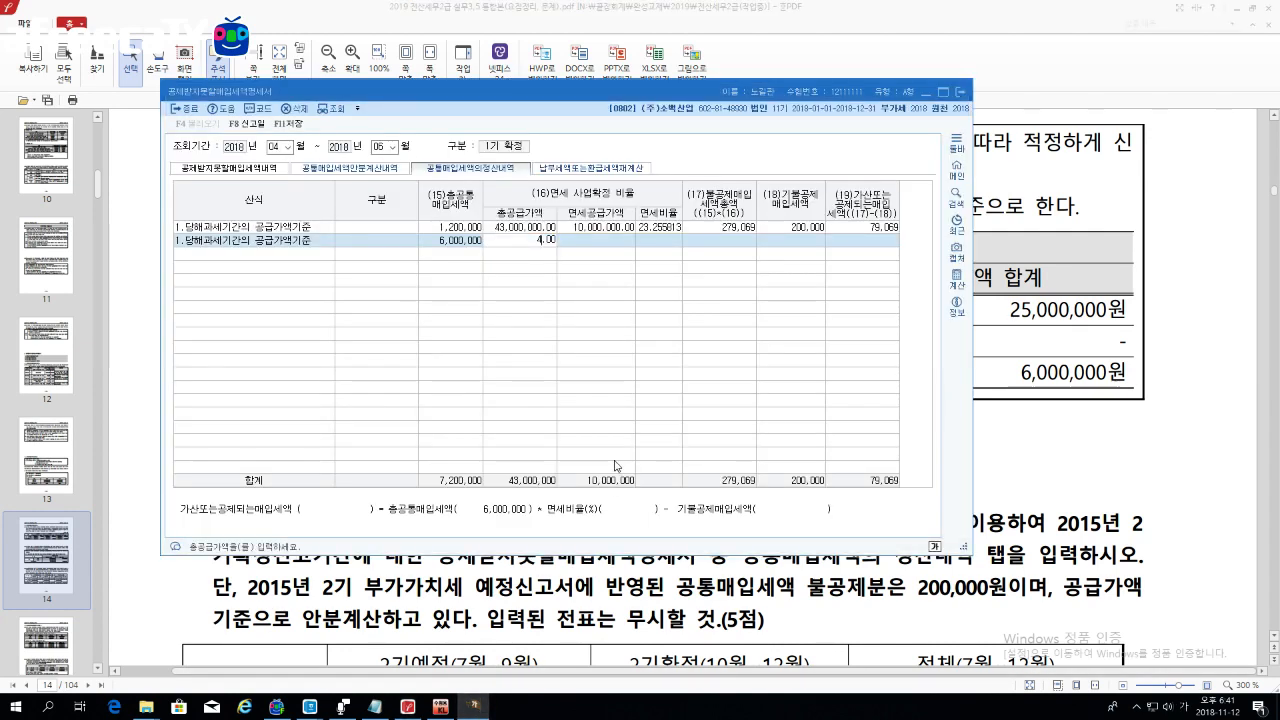
type("000,000")
key("Return")
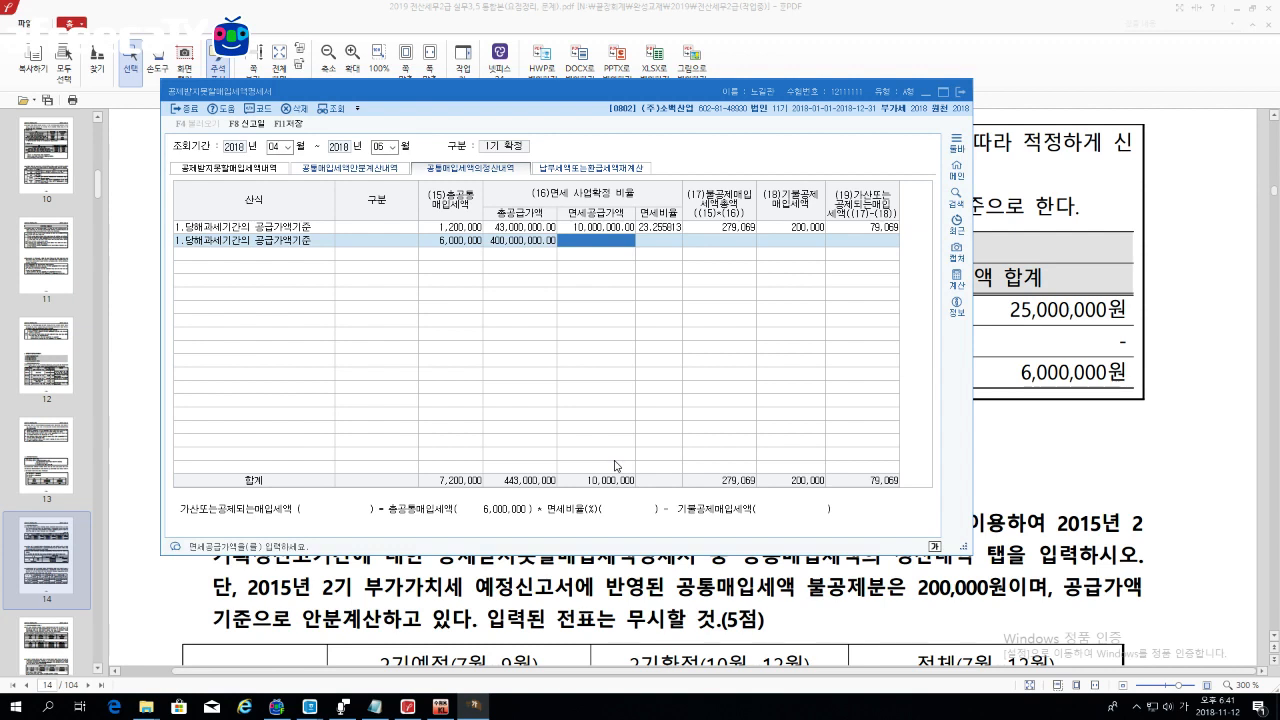
type("150000000")
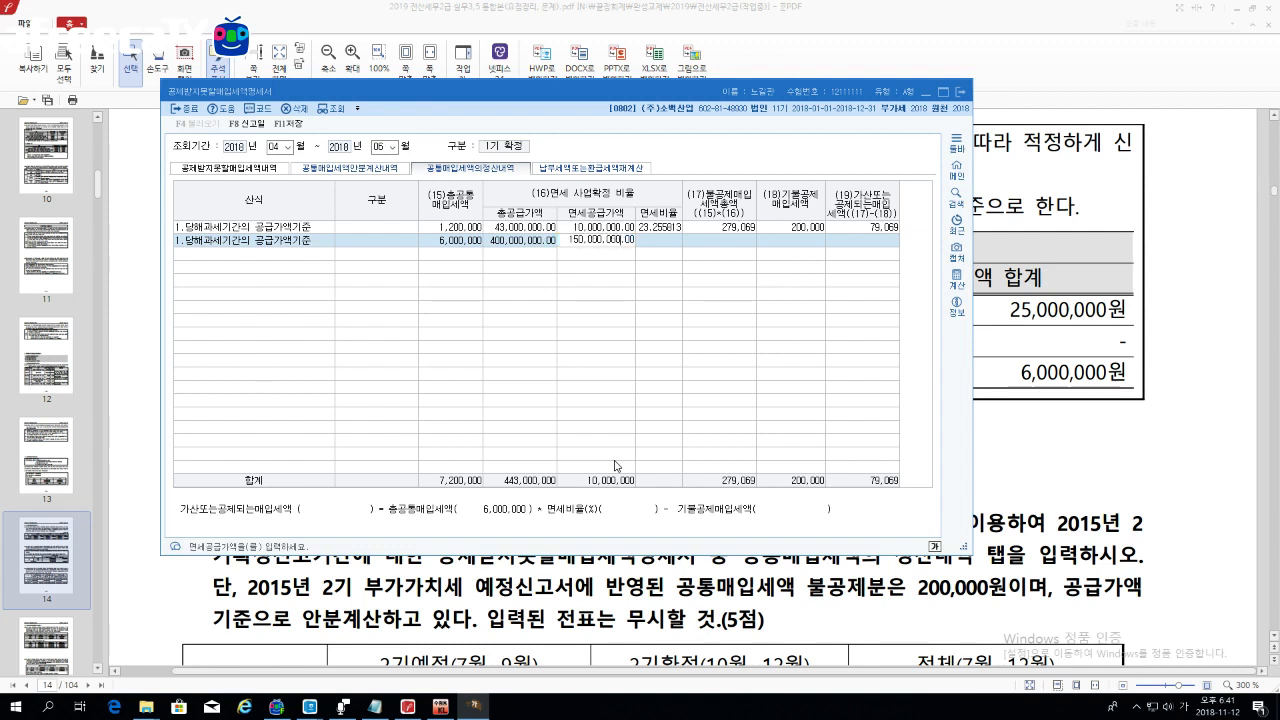
key("Return")
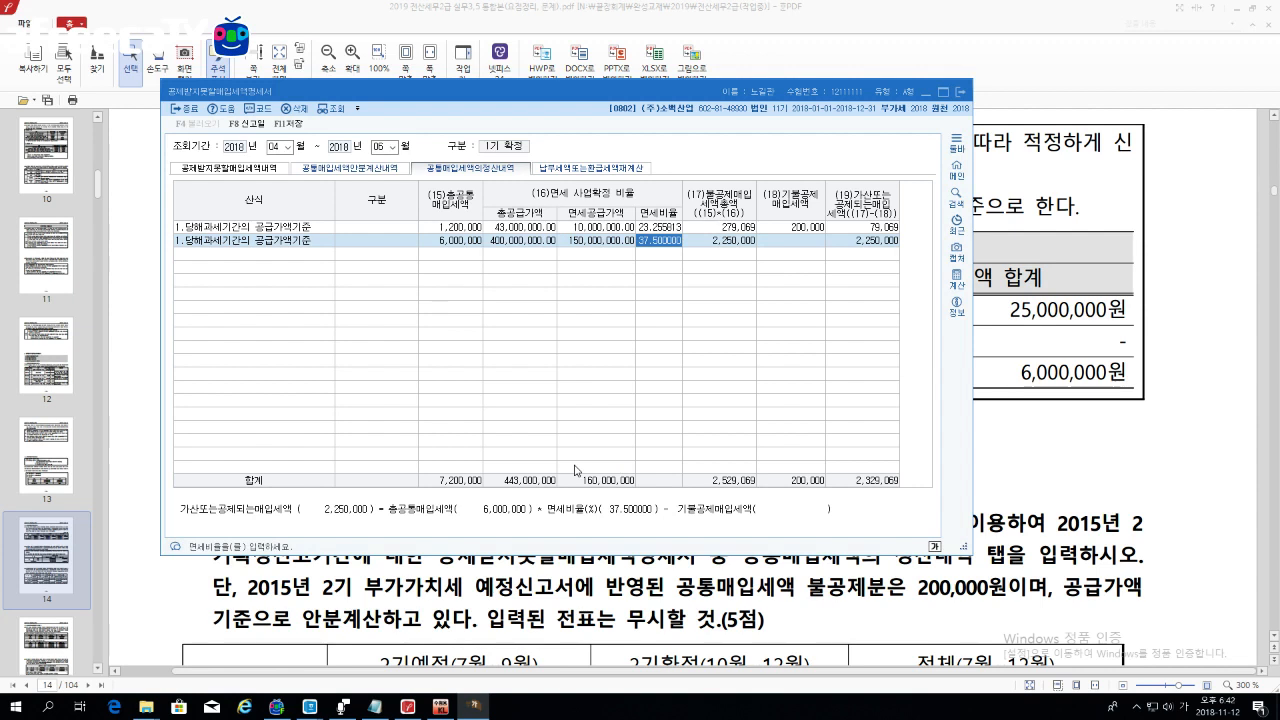
left_click(794, 244)
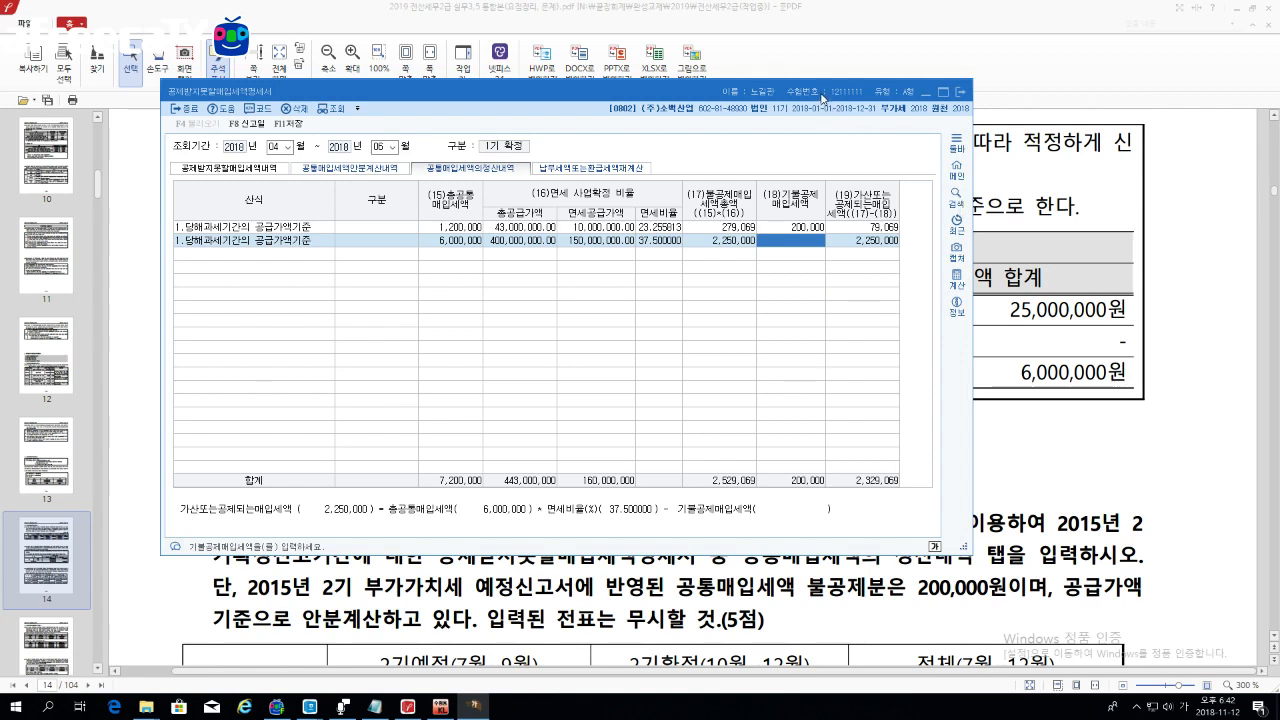
Step: Enter 1,250,000 as row 2's already non-deducted tax, leaving 1,000,000 to add back
left_click_drag(822, 98, 882, 283)
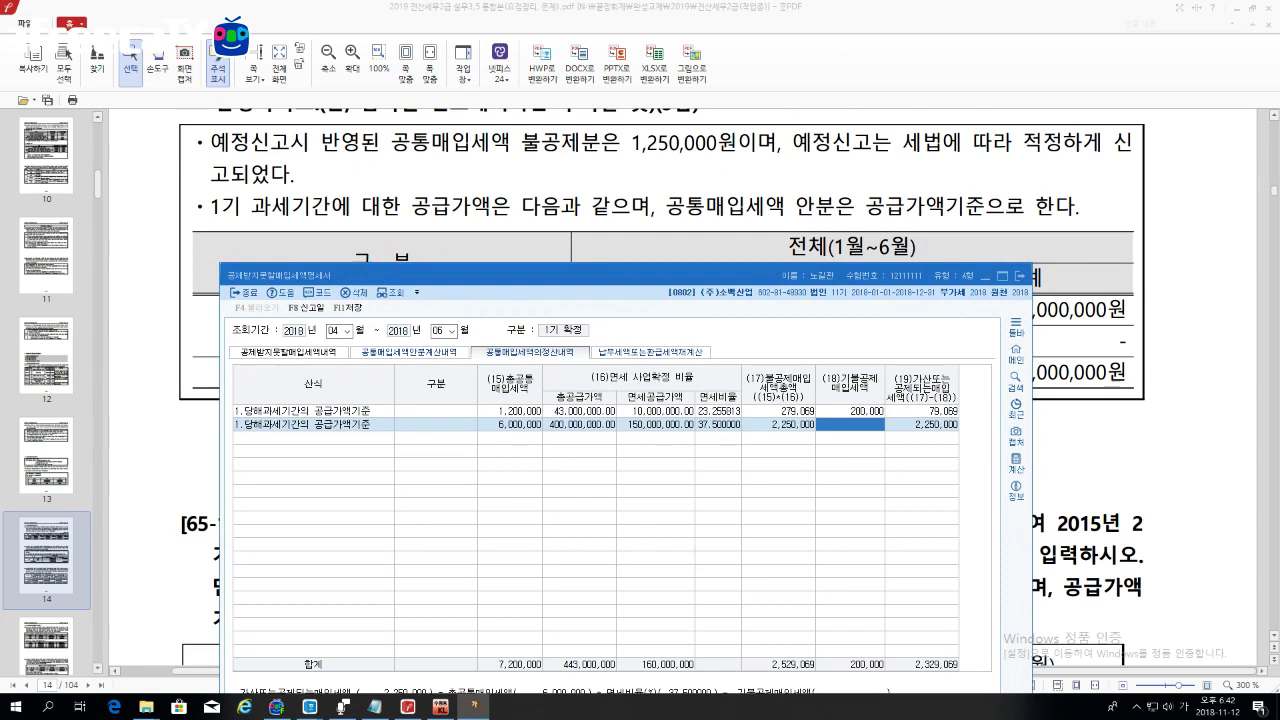
left_click_drag(723, 269, 700, 130)
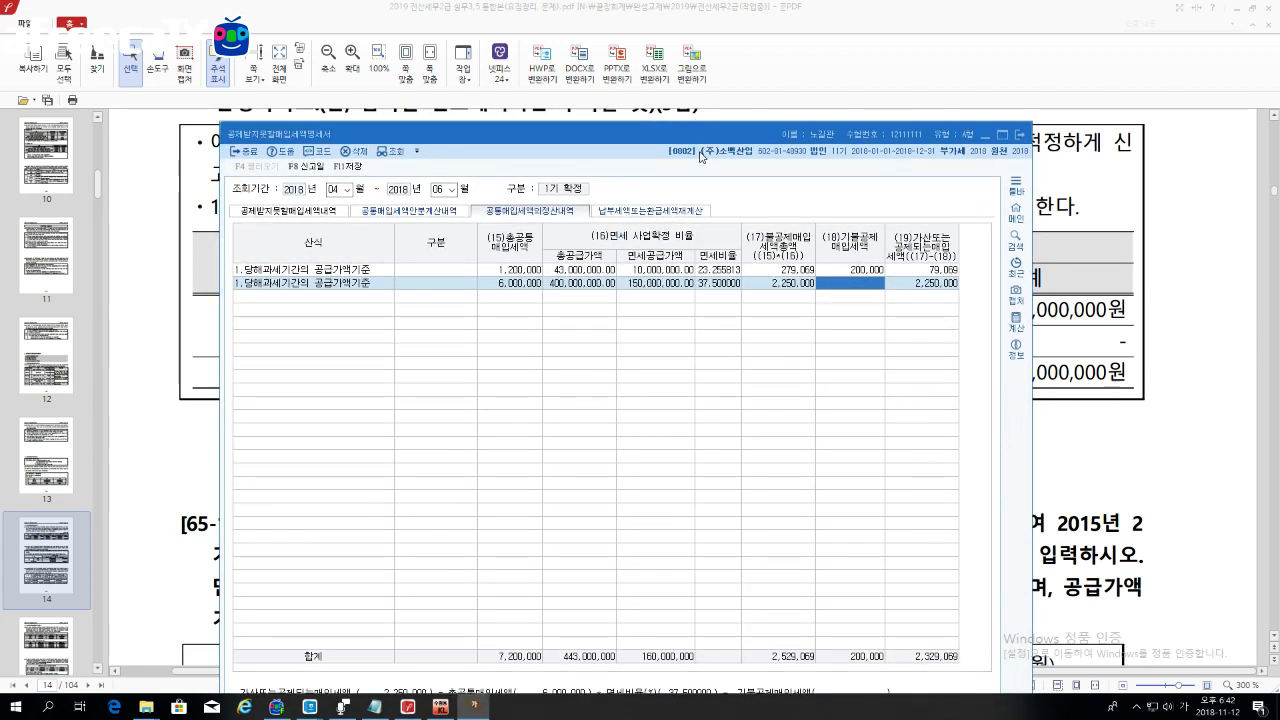
type("1,250,000")
key("Return")
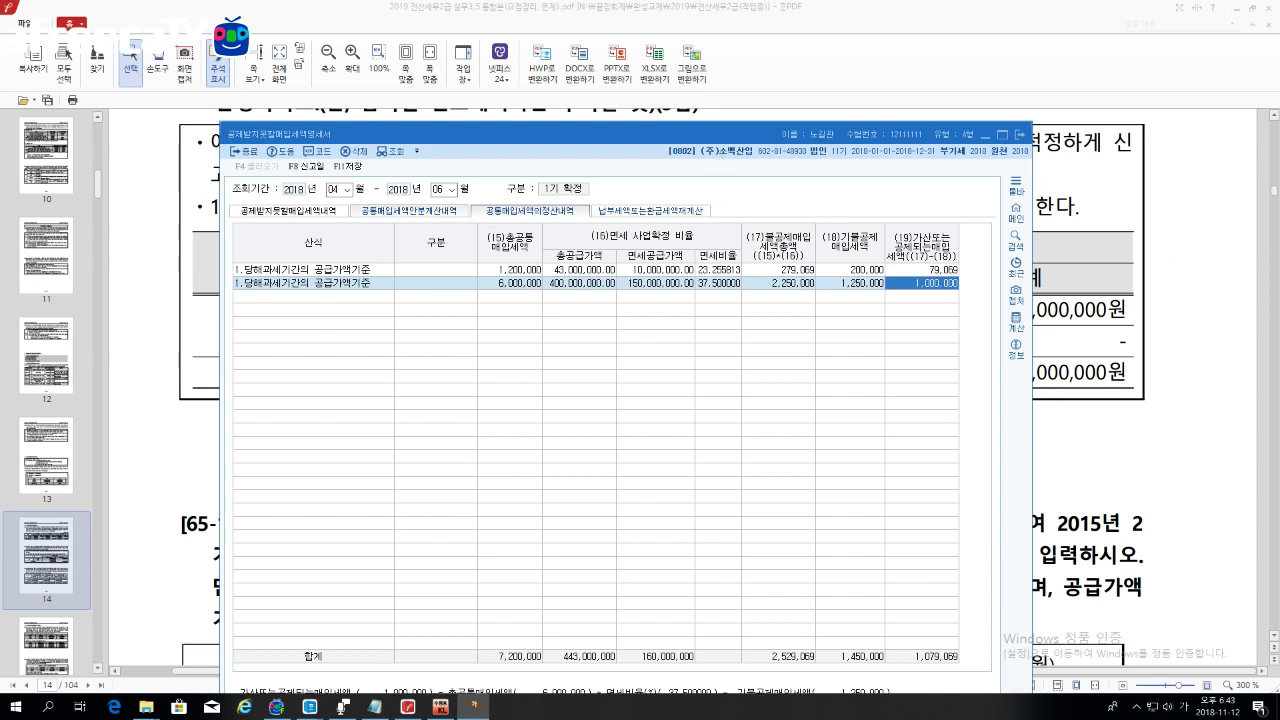
left_click(345, 191)
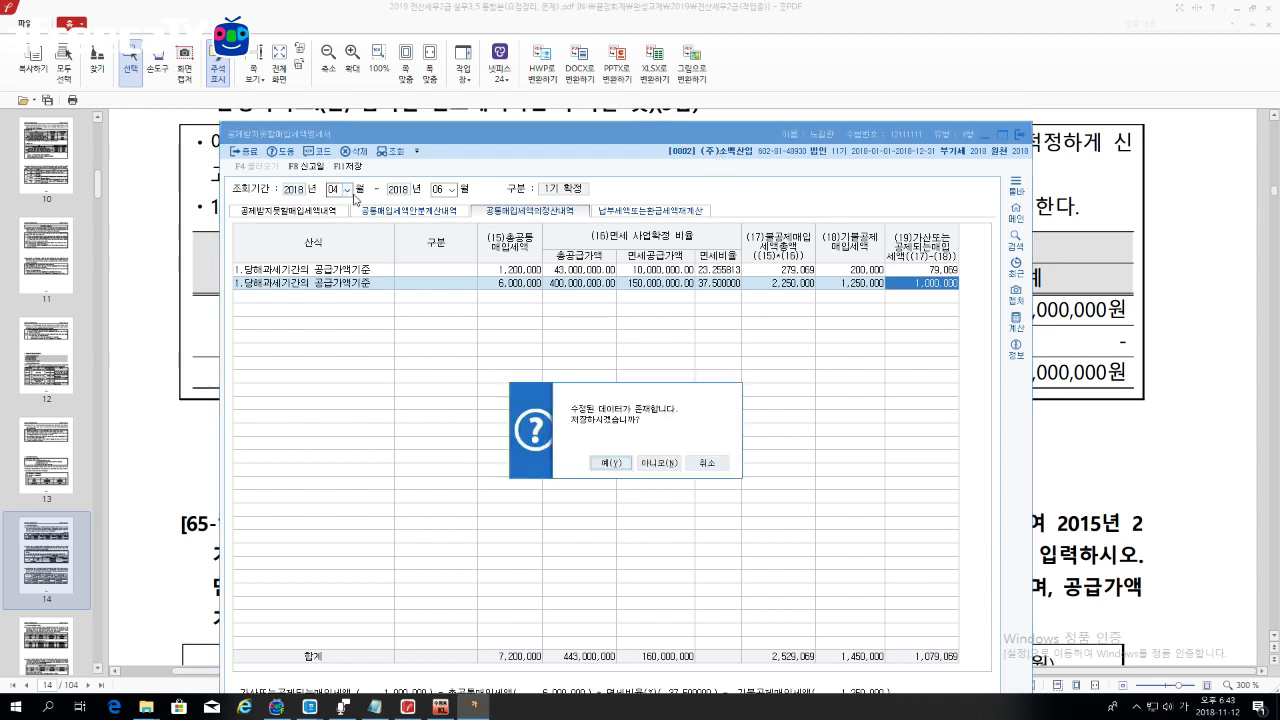
Step: Change the lookup period to months 10–12 without saving or loading earlier data
left_click(651, 465)
left_click(348, 192)
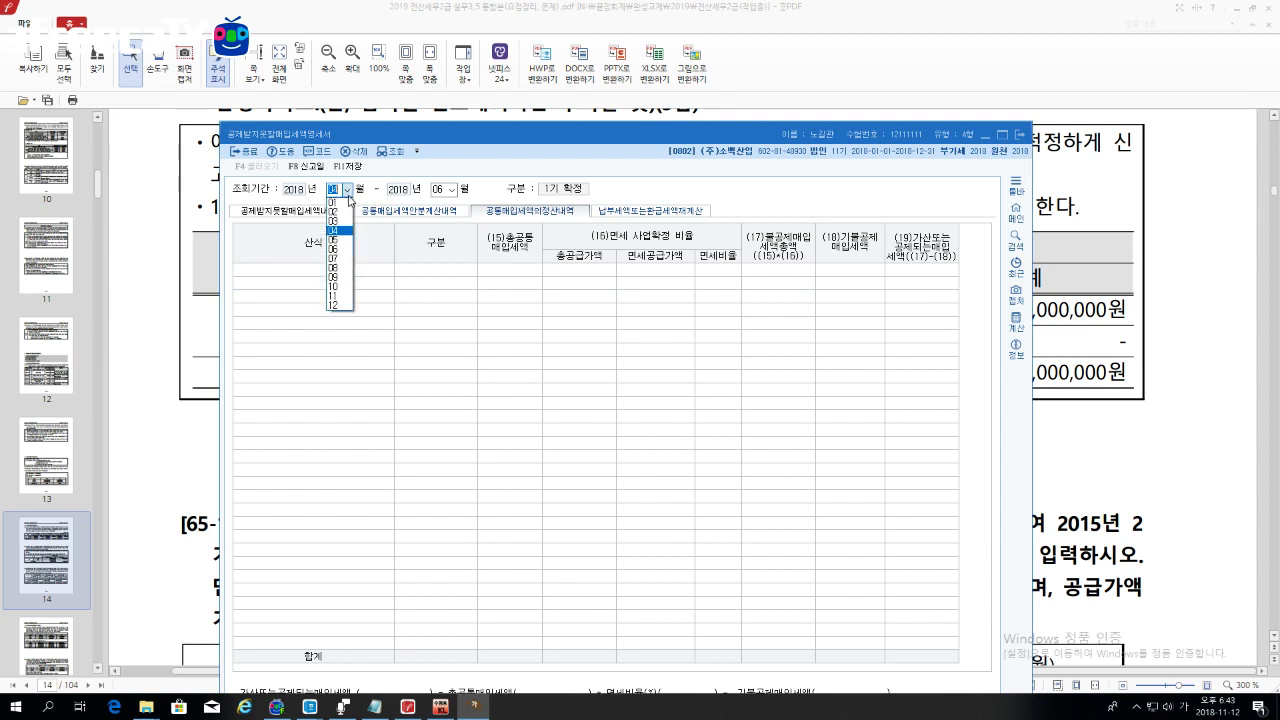
left_click(343, 296)
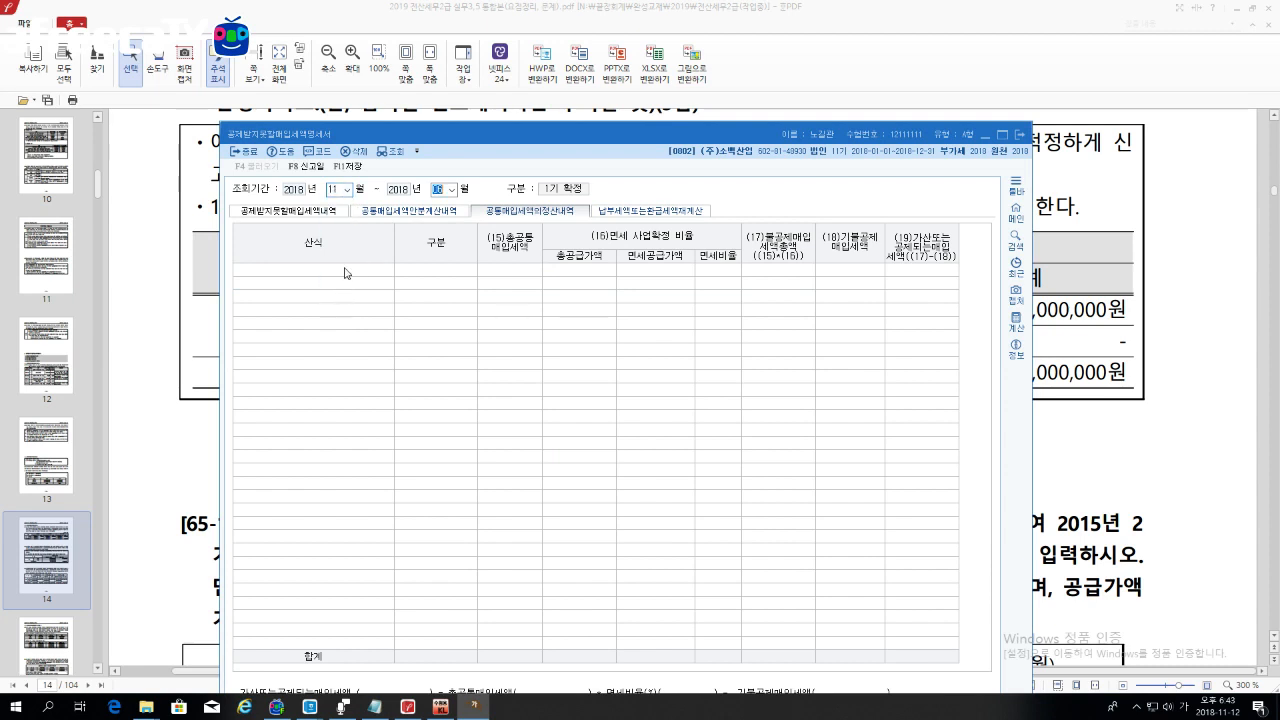
left_click(346, 189)
left_click(343, 286)
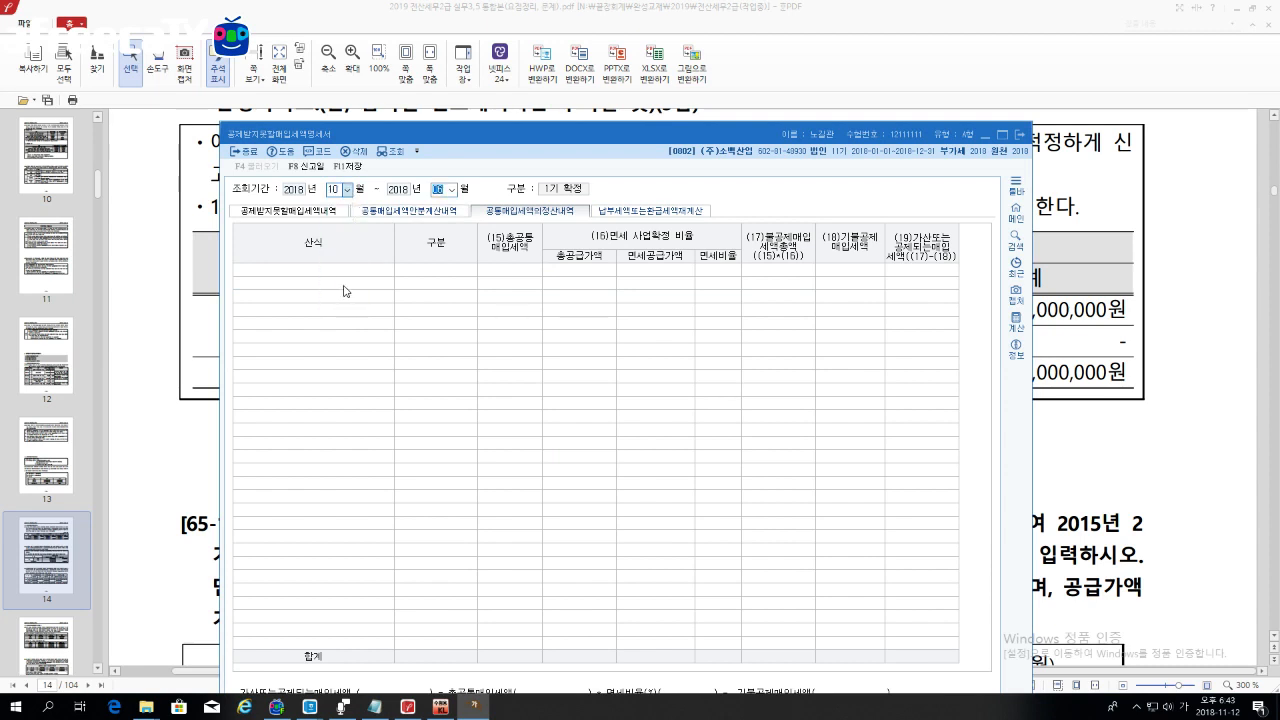
left_click(451, 189)
left_click(443, 309)
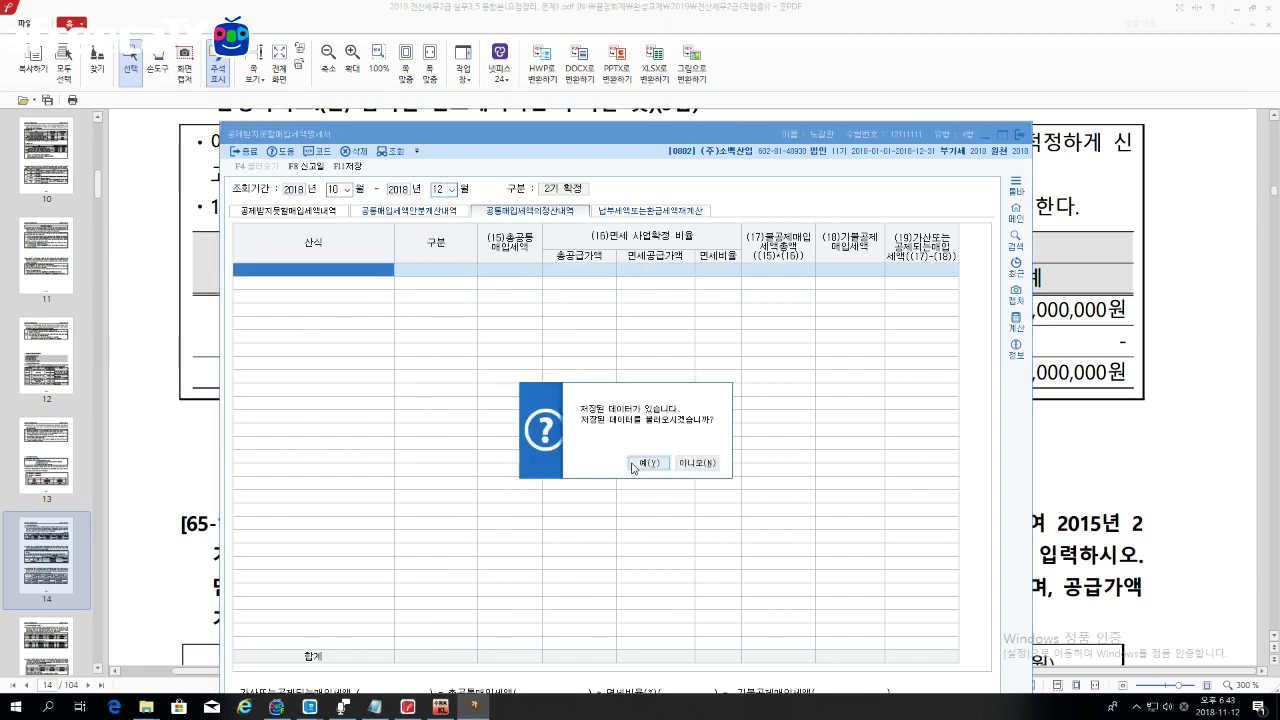
left_click(697, 463)
Step: Set row 1 to 1:당해과세기간의 공급가액기준, declining the voucher data
left_click_drag(812, 136, 827, 71)
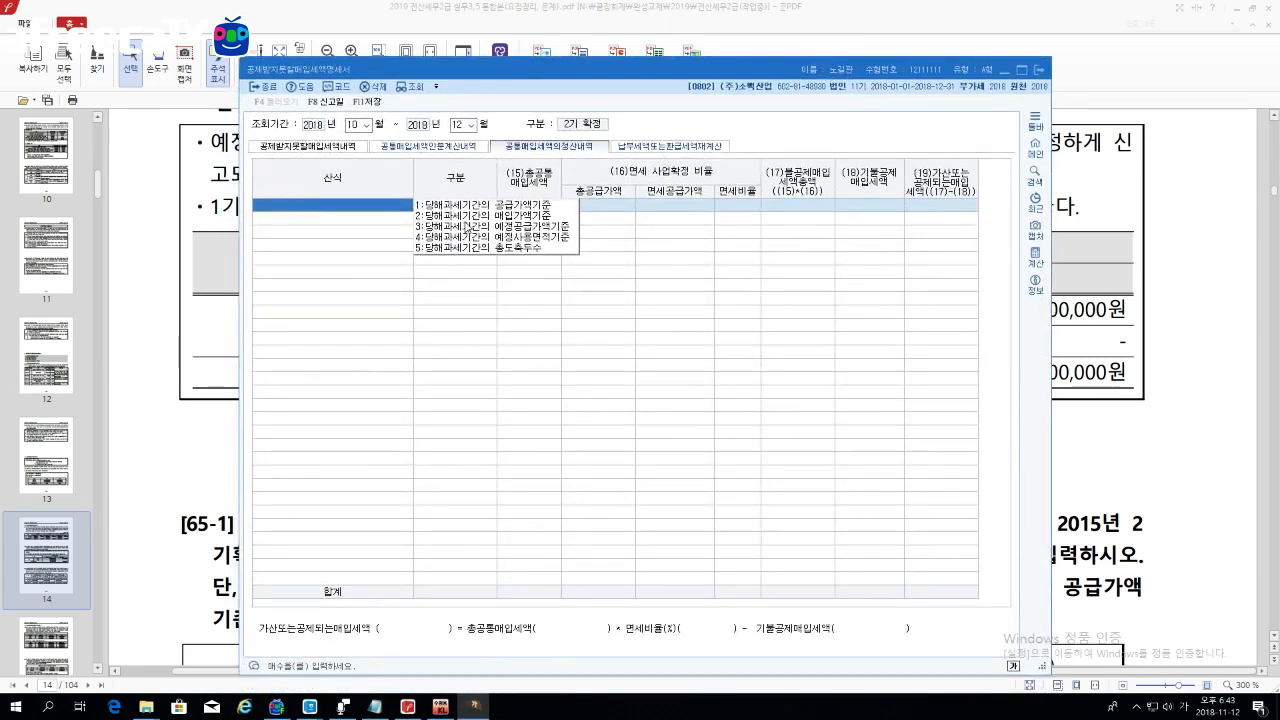
left_click(469, 209)
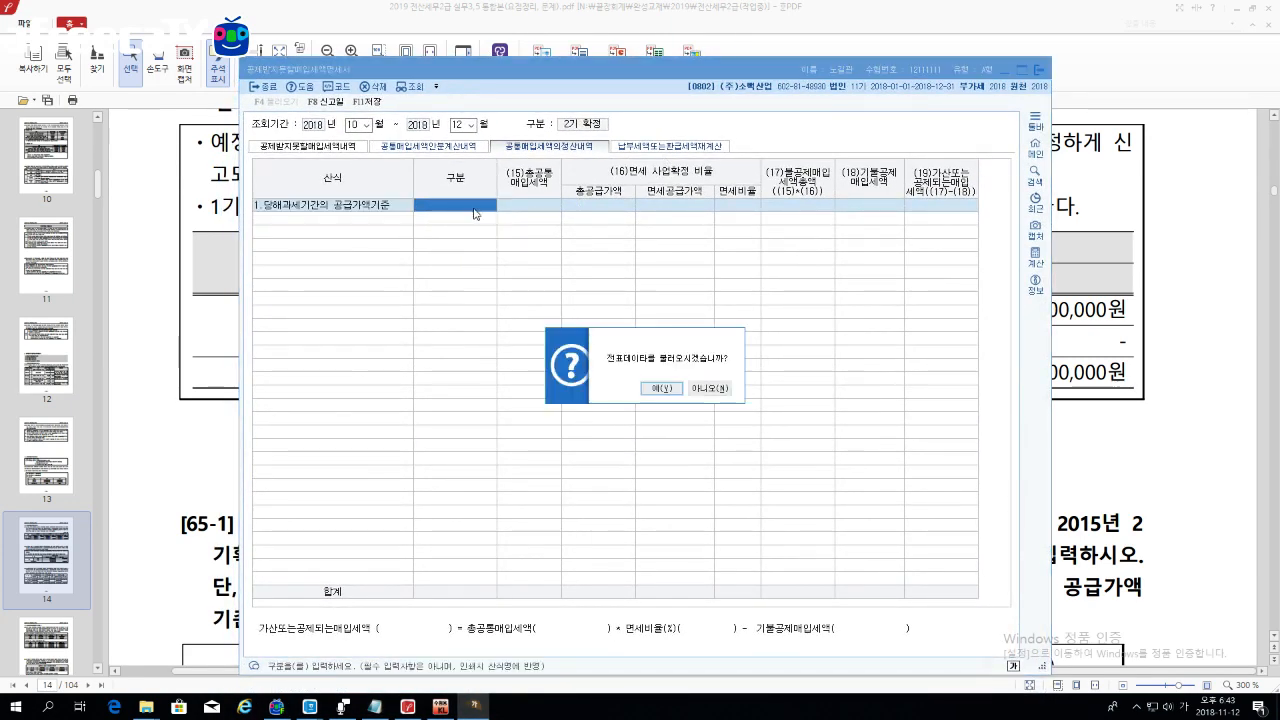
left_click(699, 389)
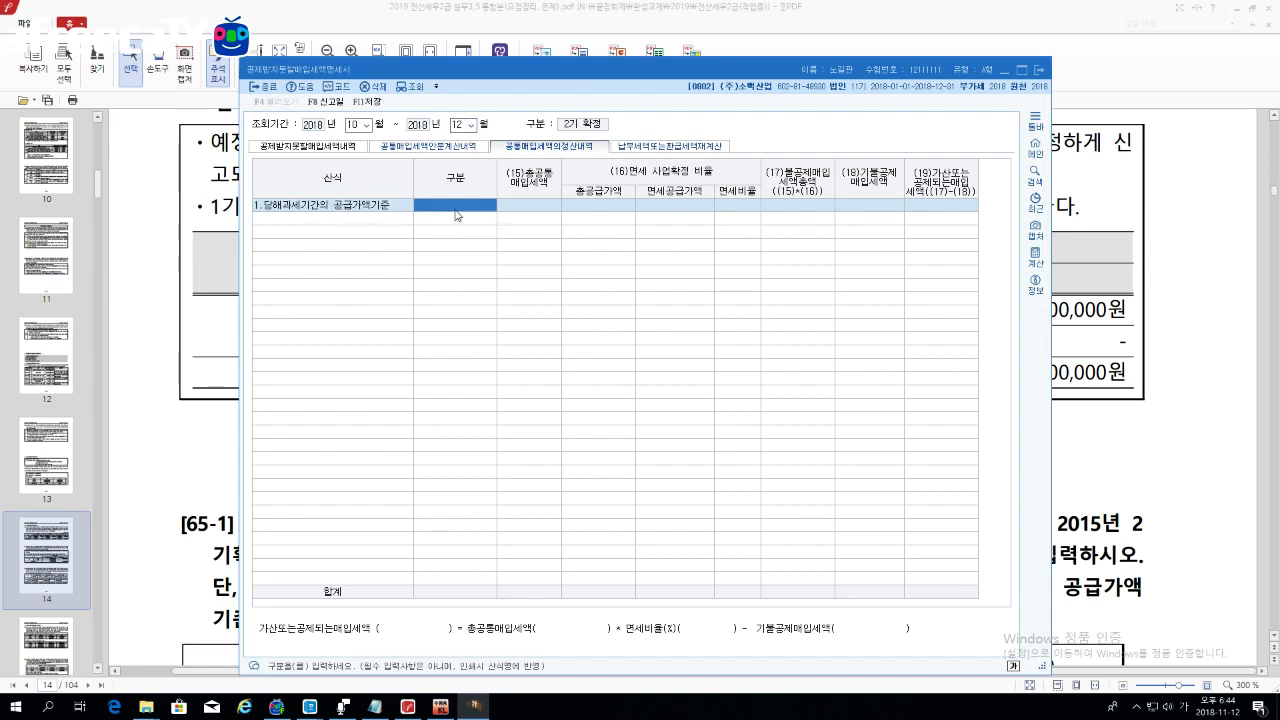
Step: Check the PDF and enter 1,500,000 as row 1's common input tax
key("Return")
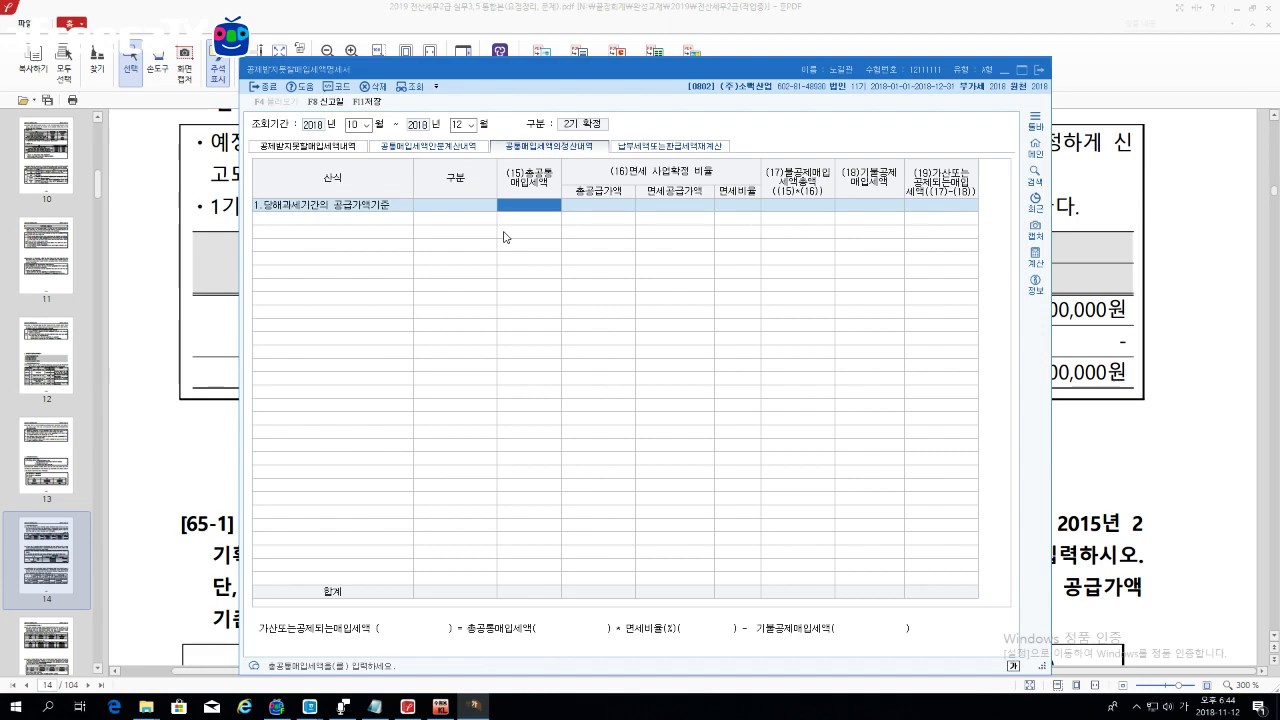
key("alt+Tab")
scroll(682, 390, "down", 9)
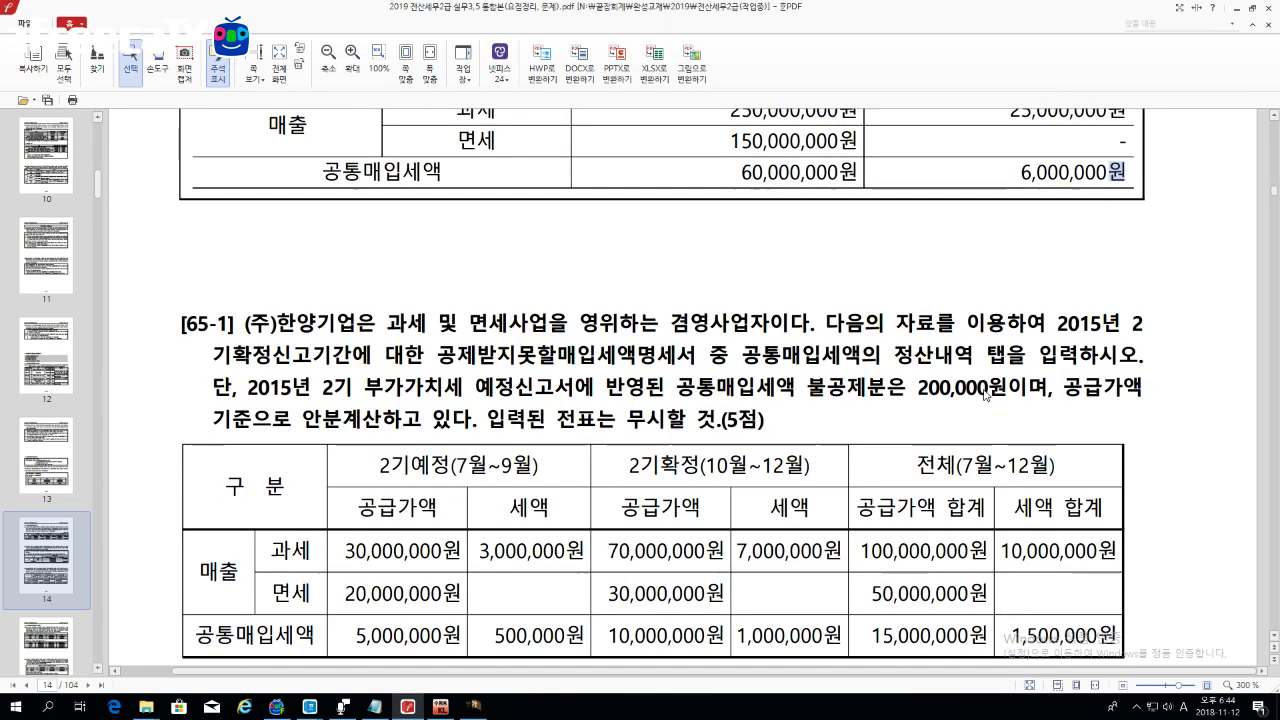
scroll(682, 390, "up", 2)
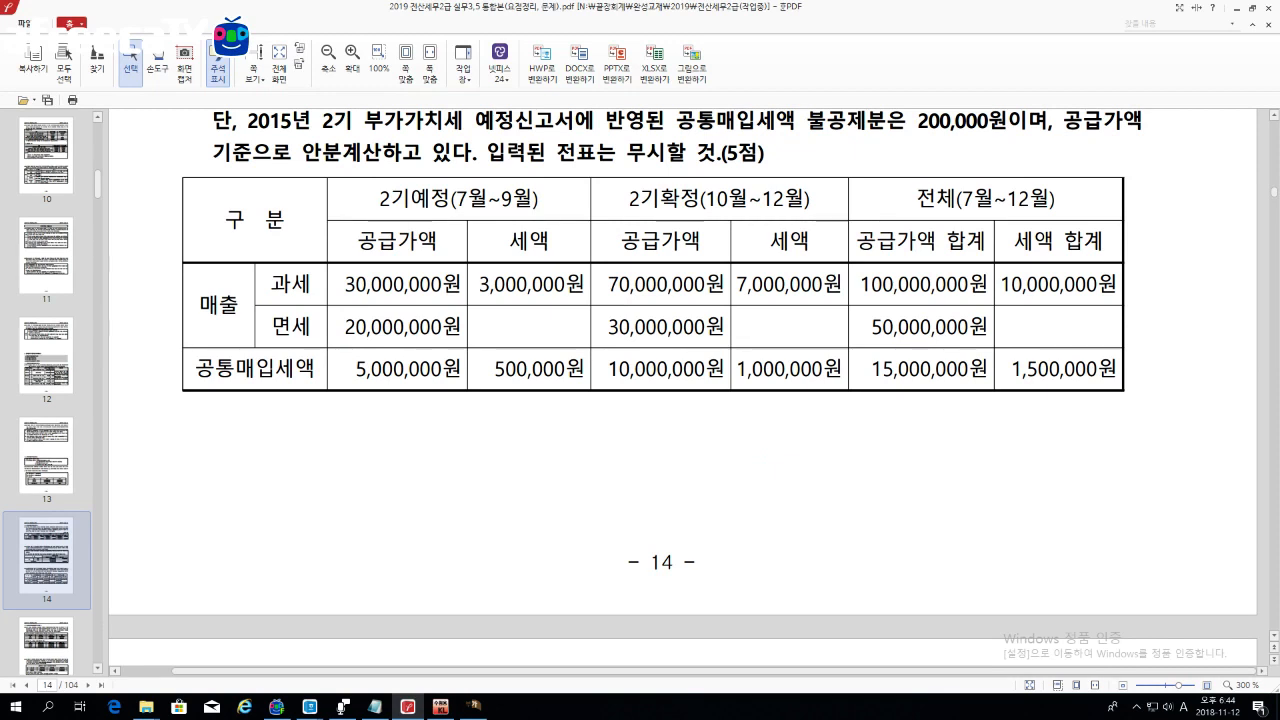
left_click(472, 705)
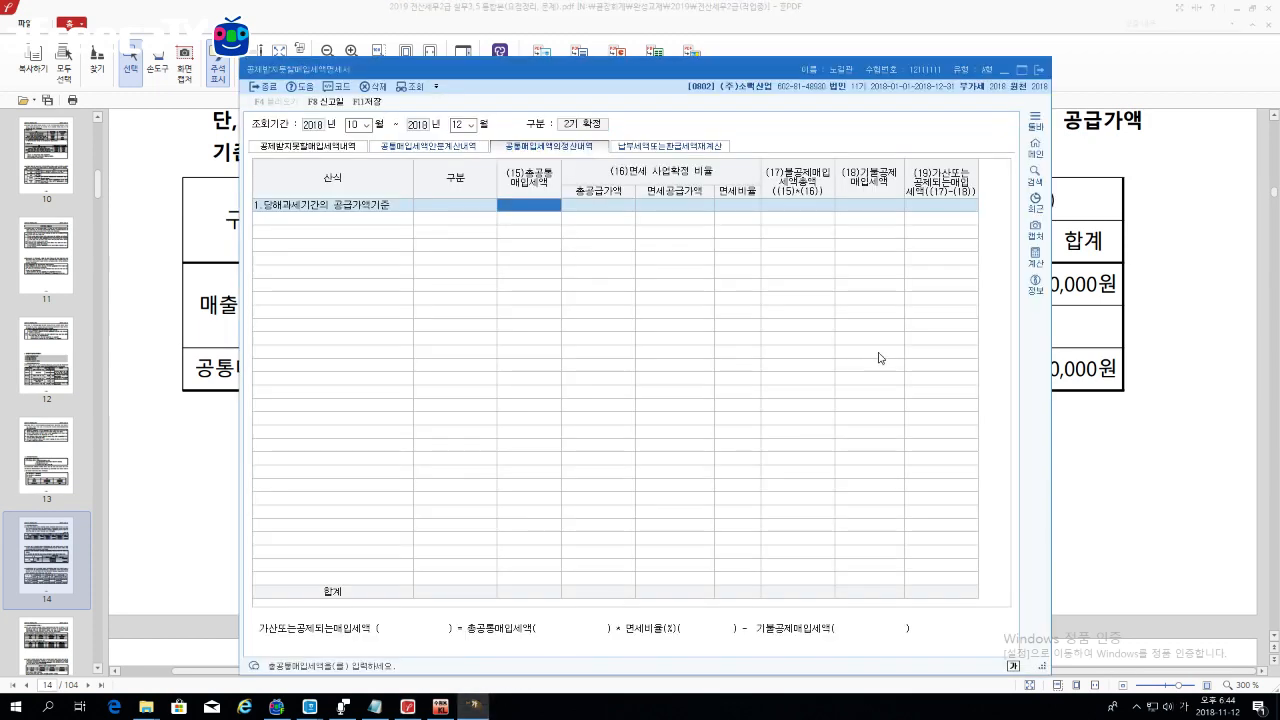
type("1500000")
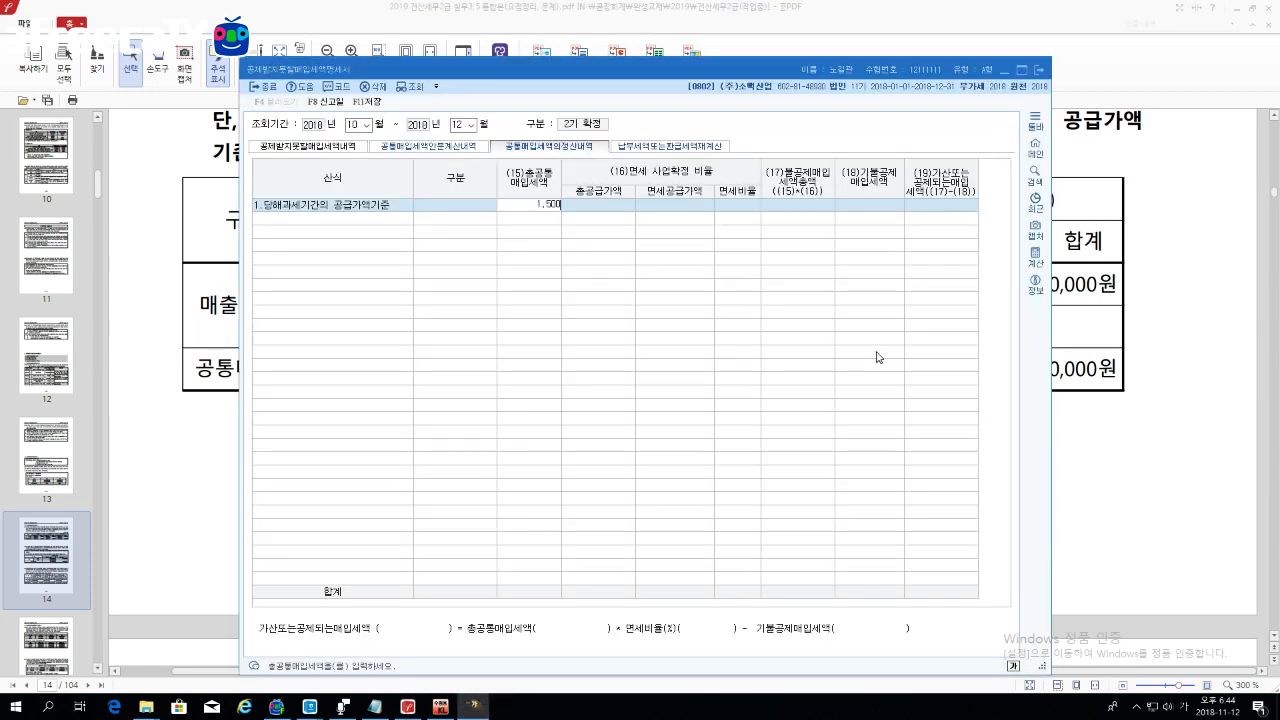
key("Return")
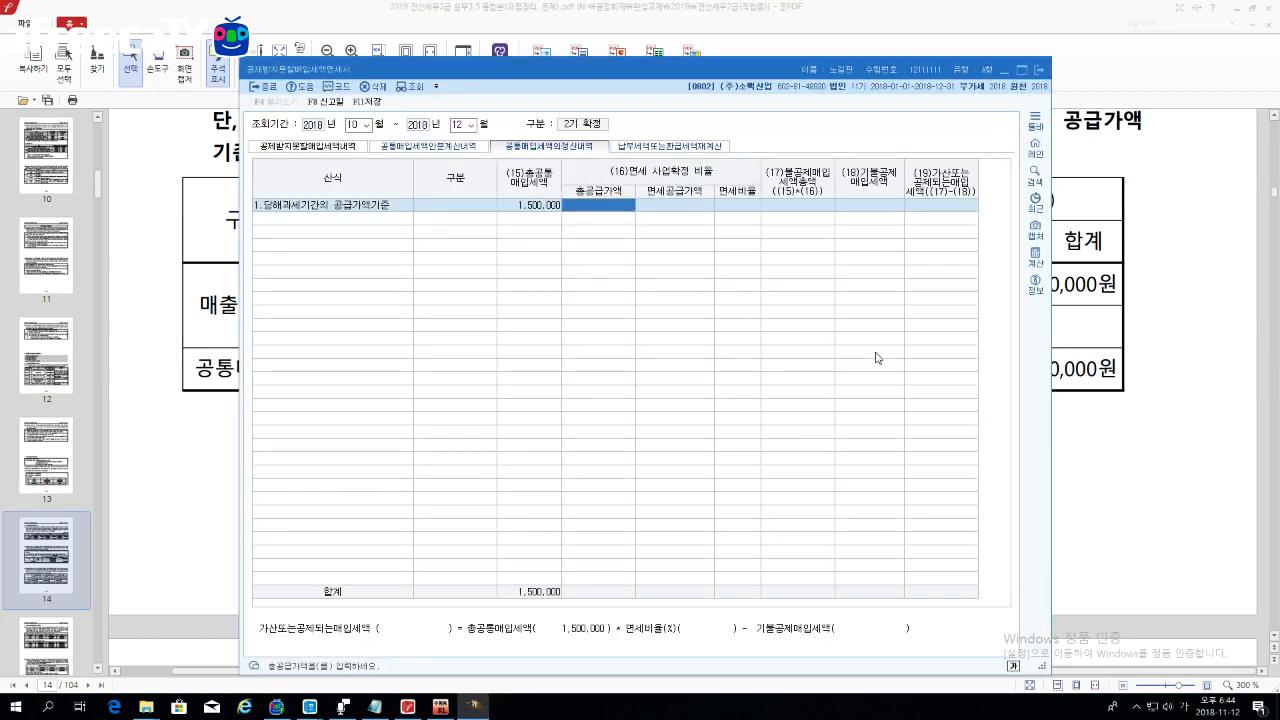
Step: Enter 150,000,000 total, 50,000,000 exempt supply and 200,000 already deducted, giving 299,999
left_click(1210, 411)
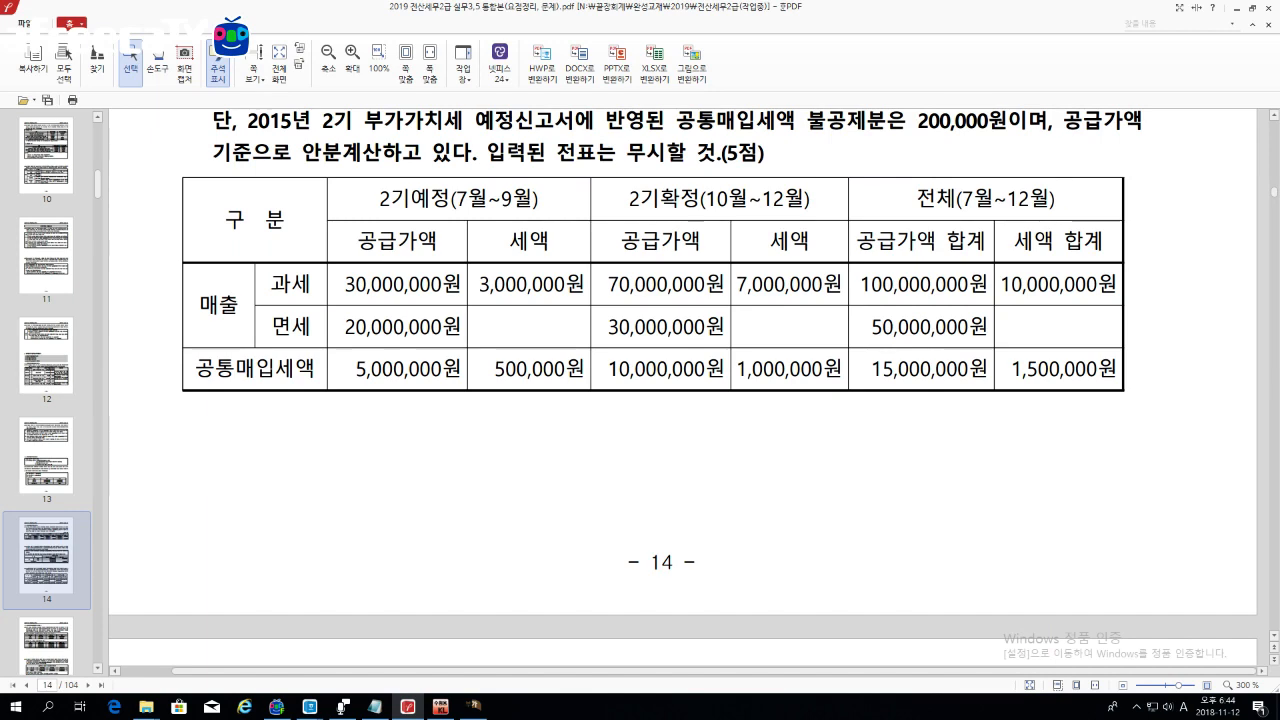
key("alt+Tab")
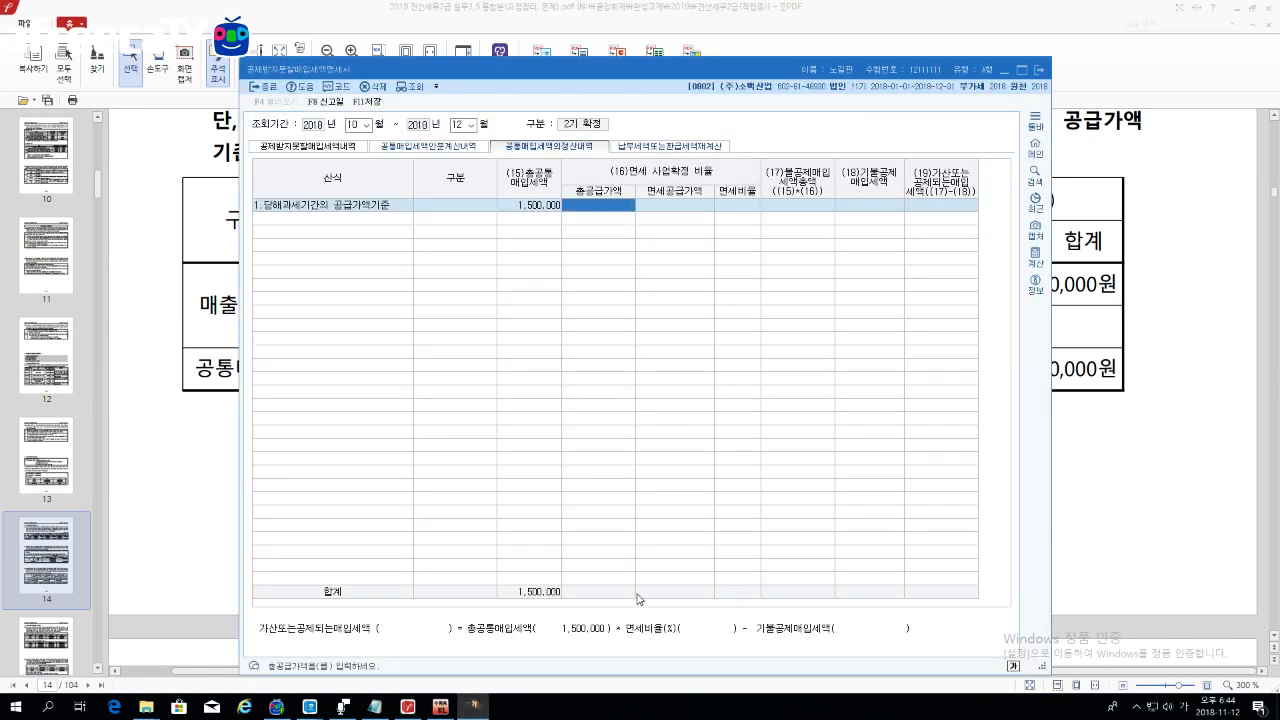
type("150000000")
key("Return")
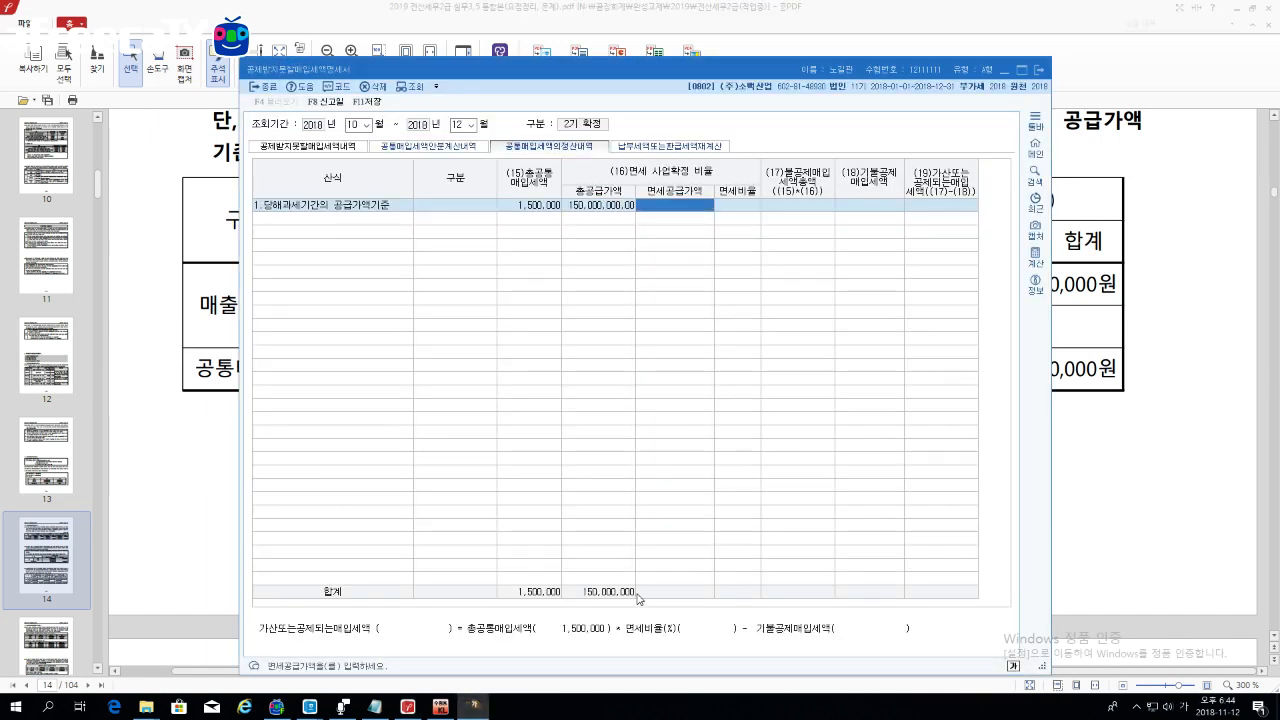
type("50000000")
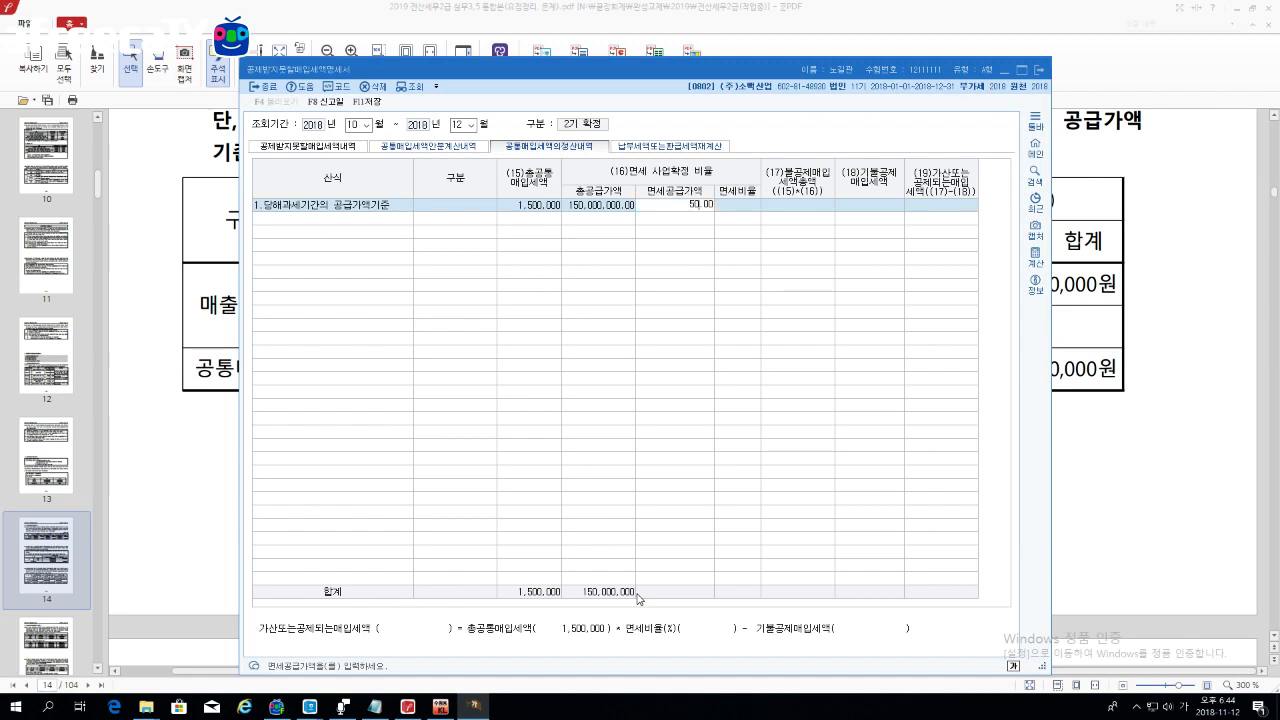
key("Return")
key("Return")
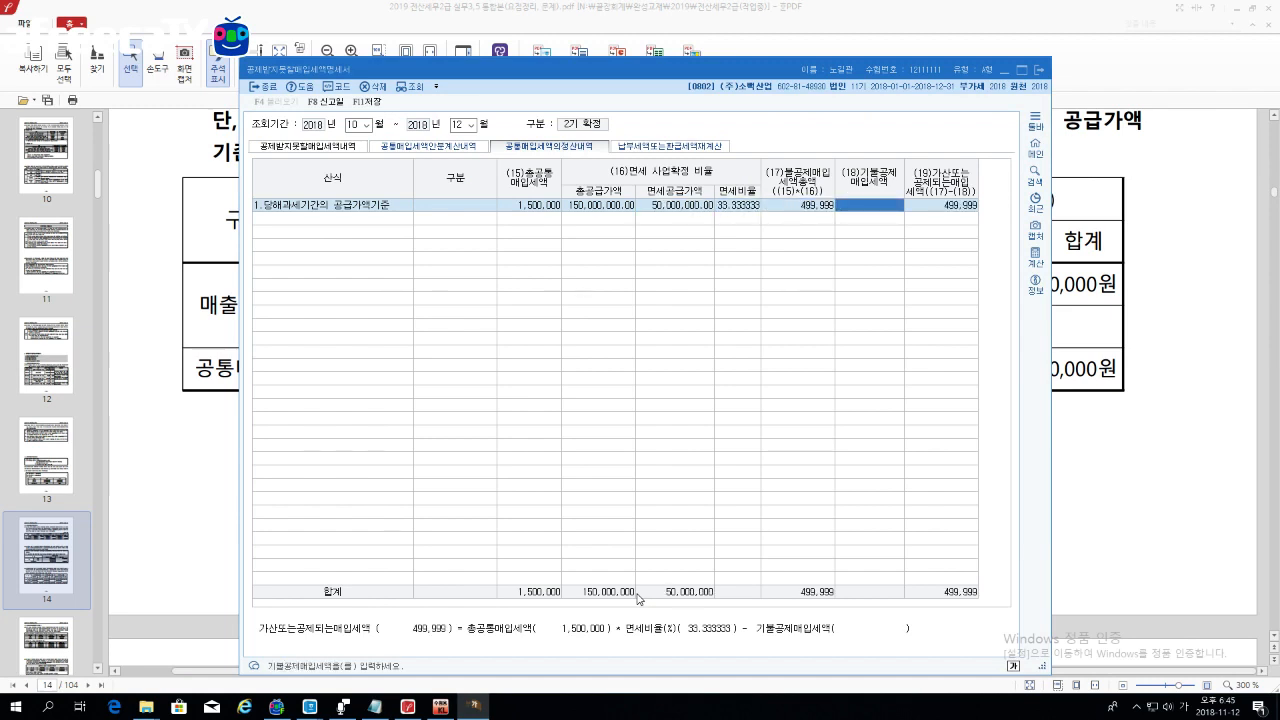
type("2000000")
key("Return")
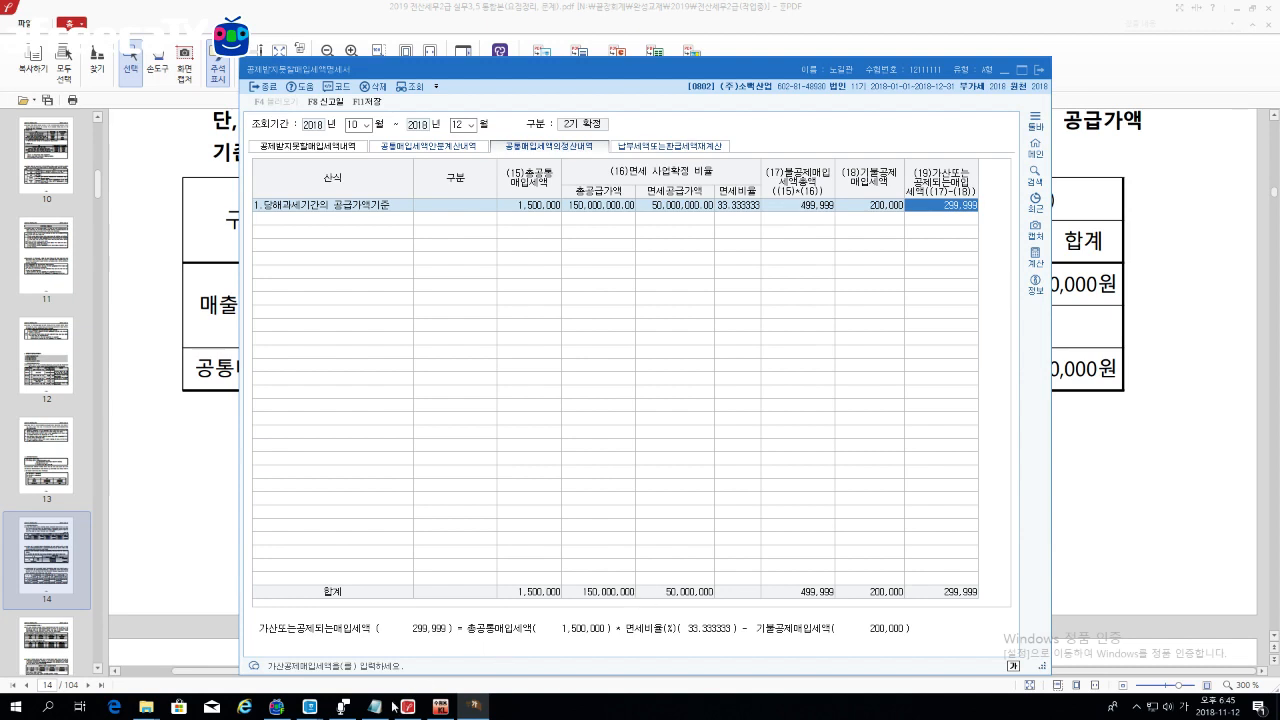
mouse_move(312, 708)
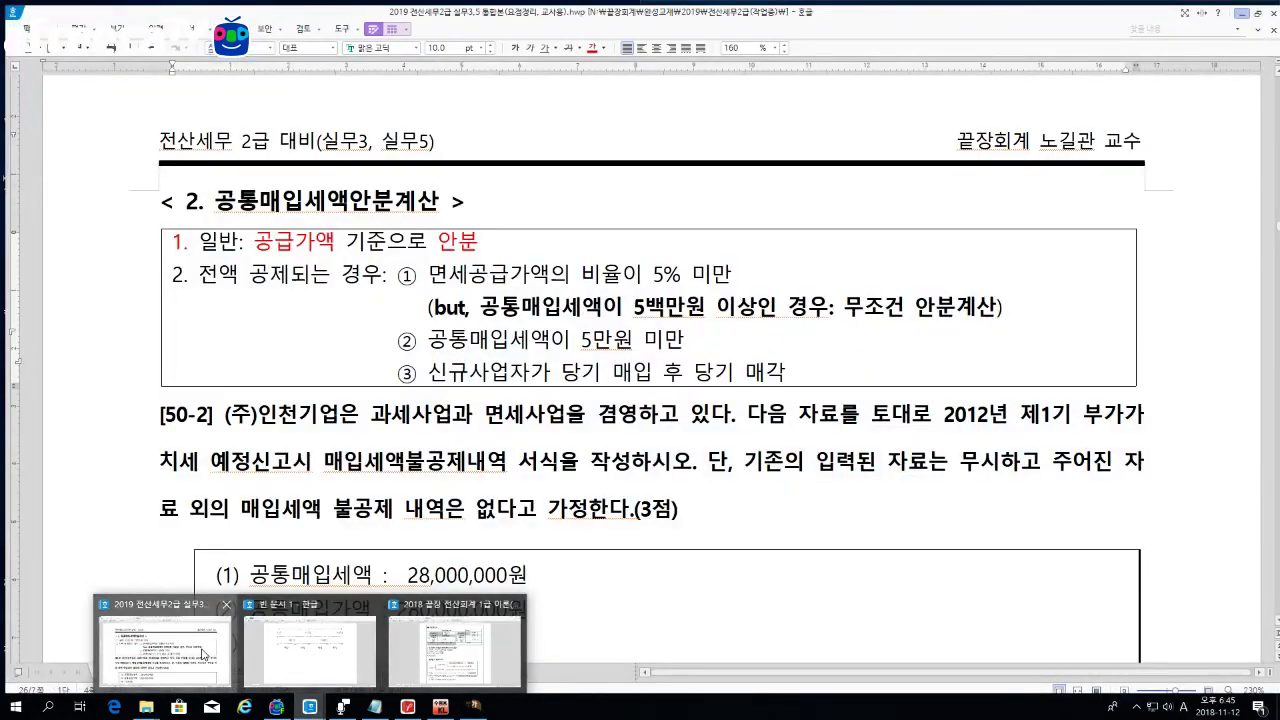
Step: Scroll the Hangul workbook down to section 4, problem 78-1, and its asset table
left_click(203, 654)
scroll(640, 400, "down", 5)
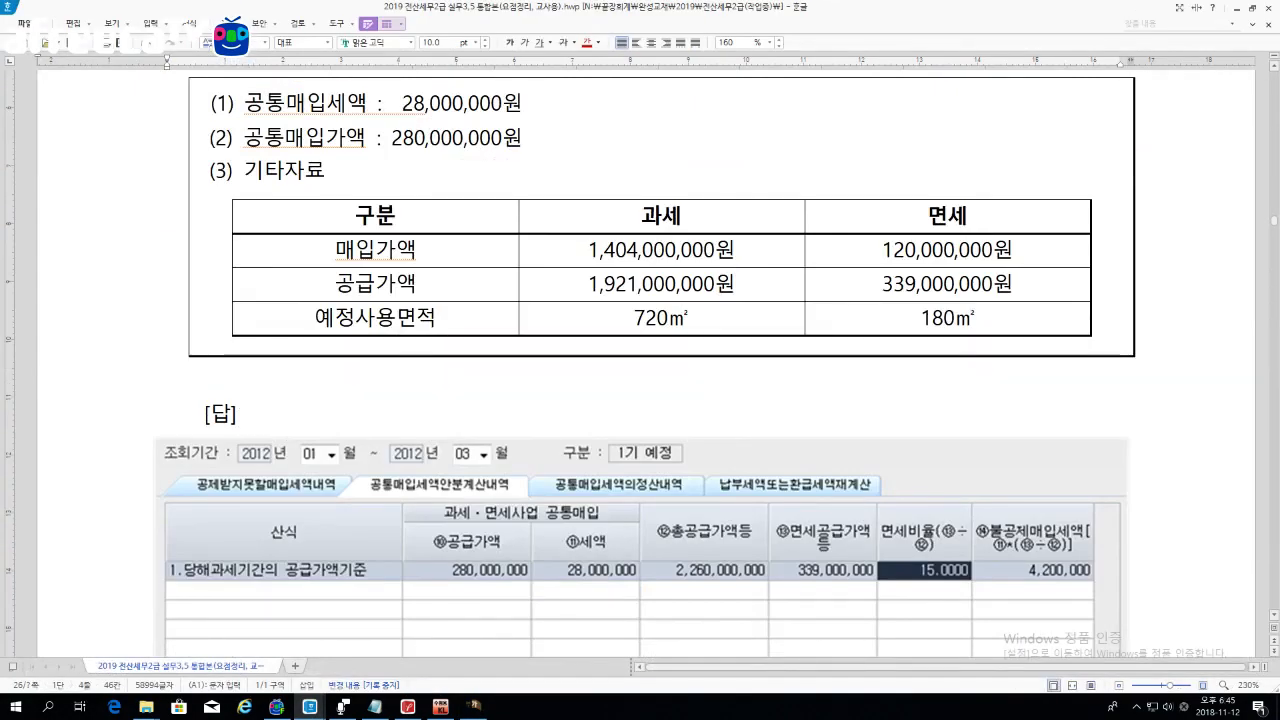
scroll(640, 400, "down", 10)
scroll(640, 400, "down", 15)
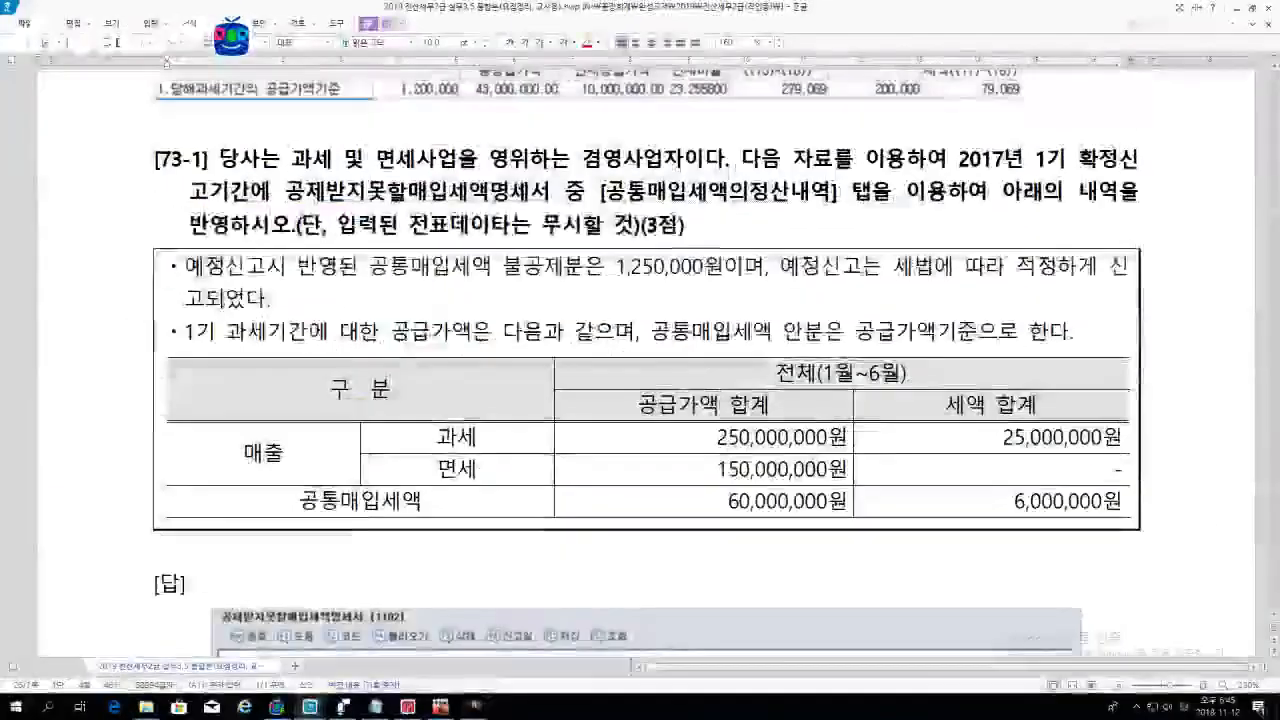
scroll(640, 400, "down", 15)
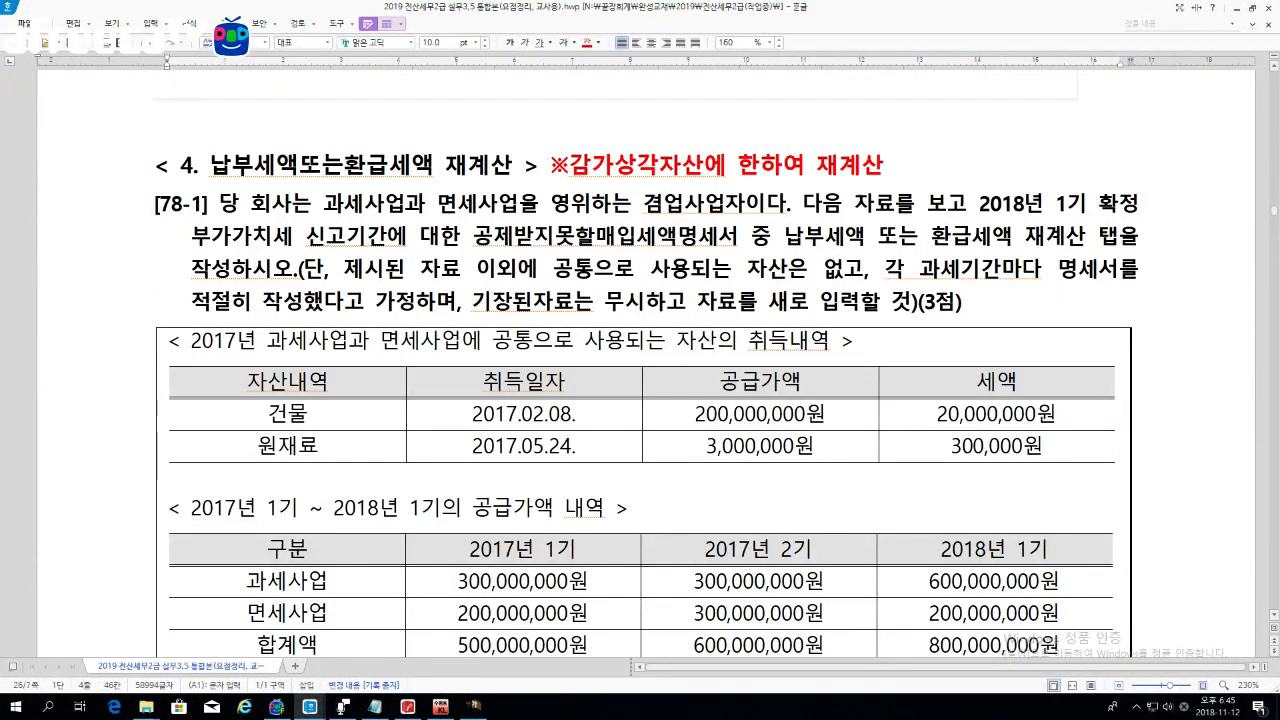
left_click_drag(552, 166, 884, 168)
left_click(886, 168)
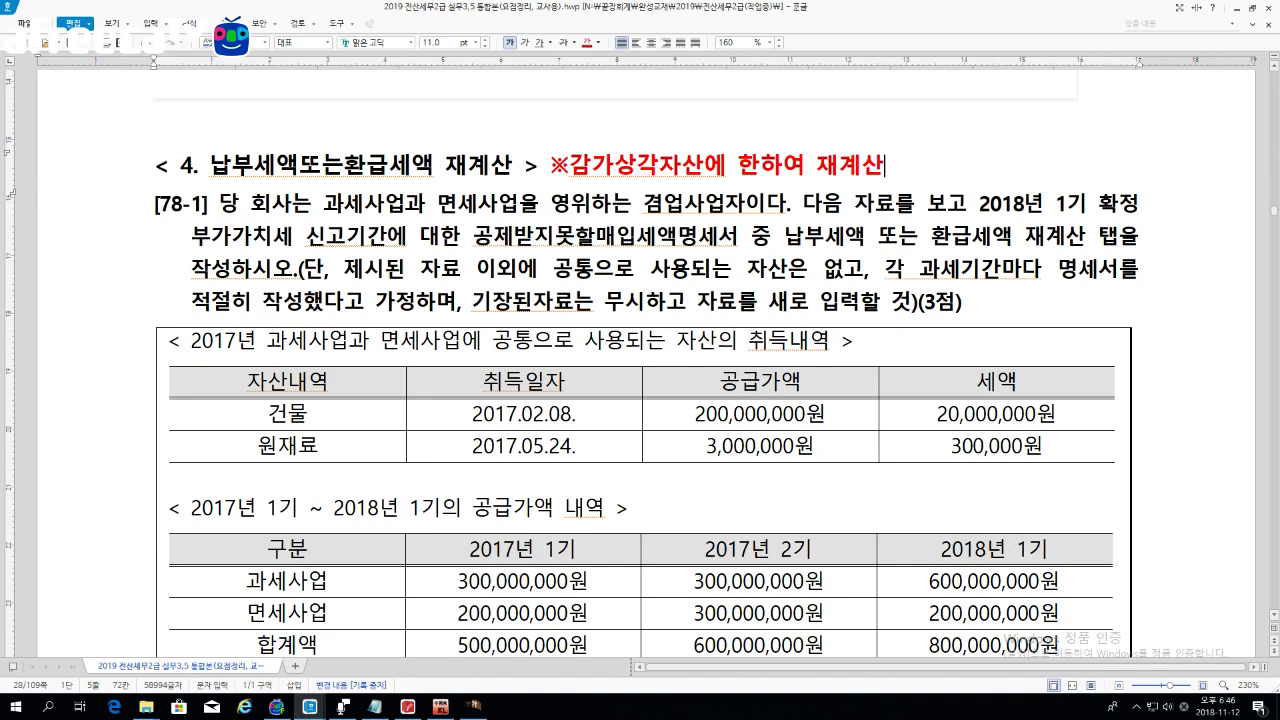
left_click(310, 414)
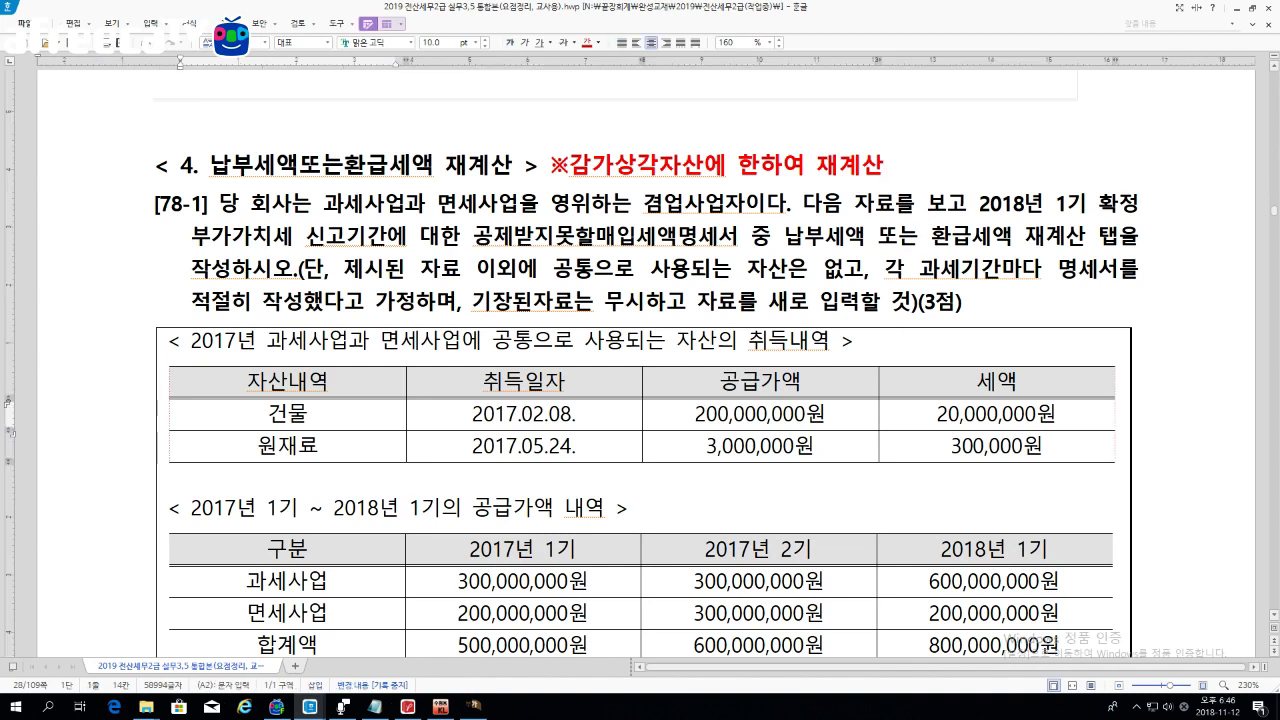
Step: Look over the 건물 and 원재료 entries in the 78-1 table, then return to KcLep
scroll(640, 364, "down", 1)
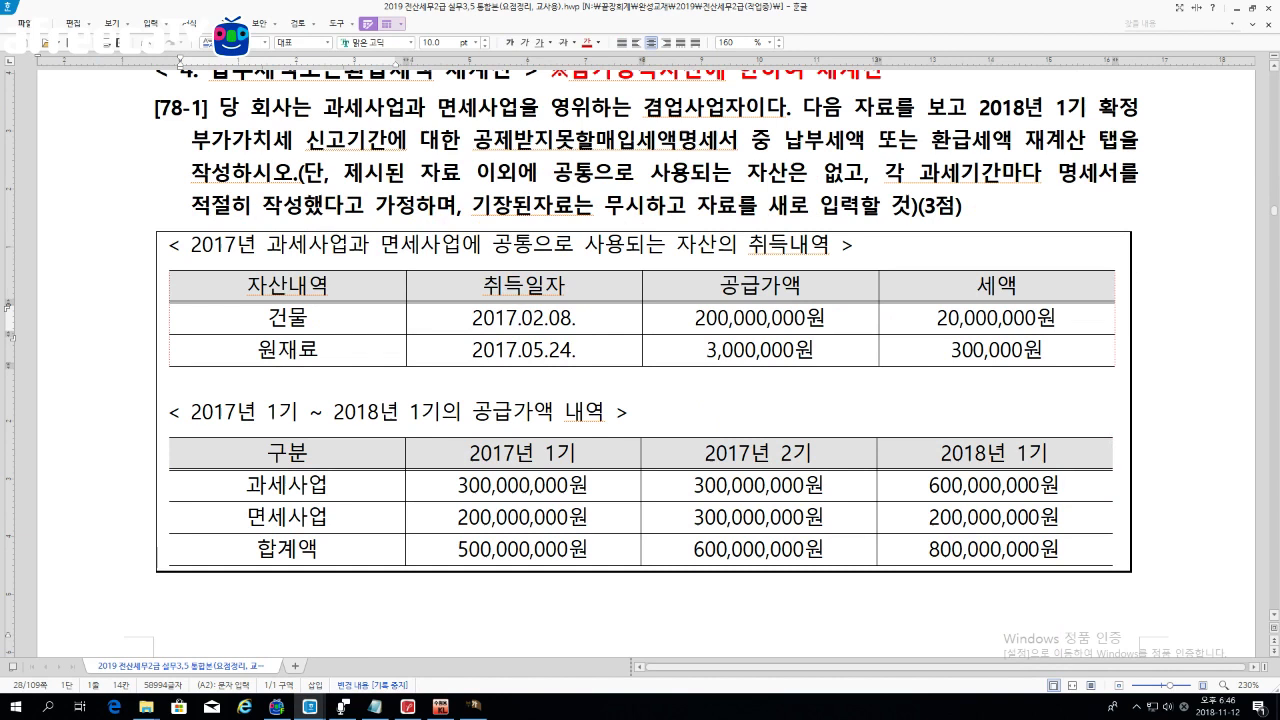
left_click(1274, 67)
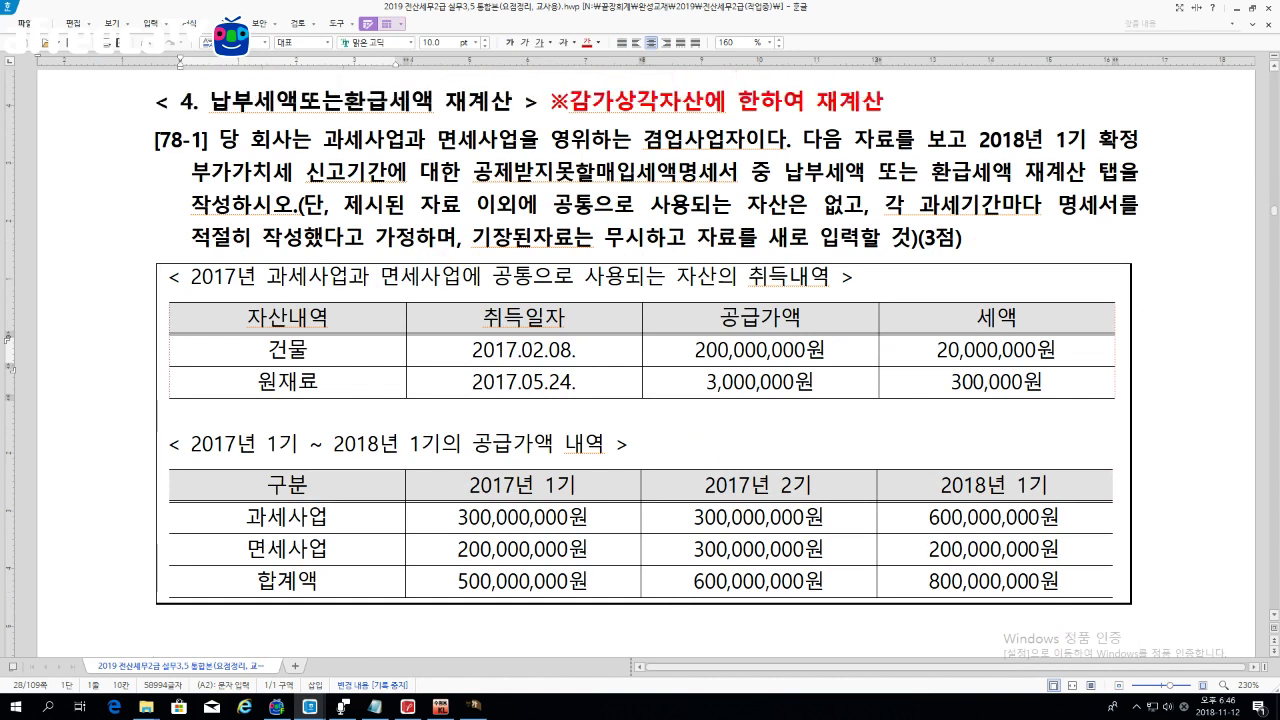
double_click(286, 350)
left_click(260, 384)
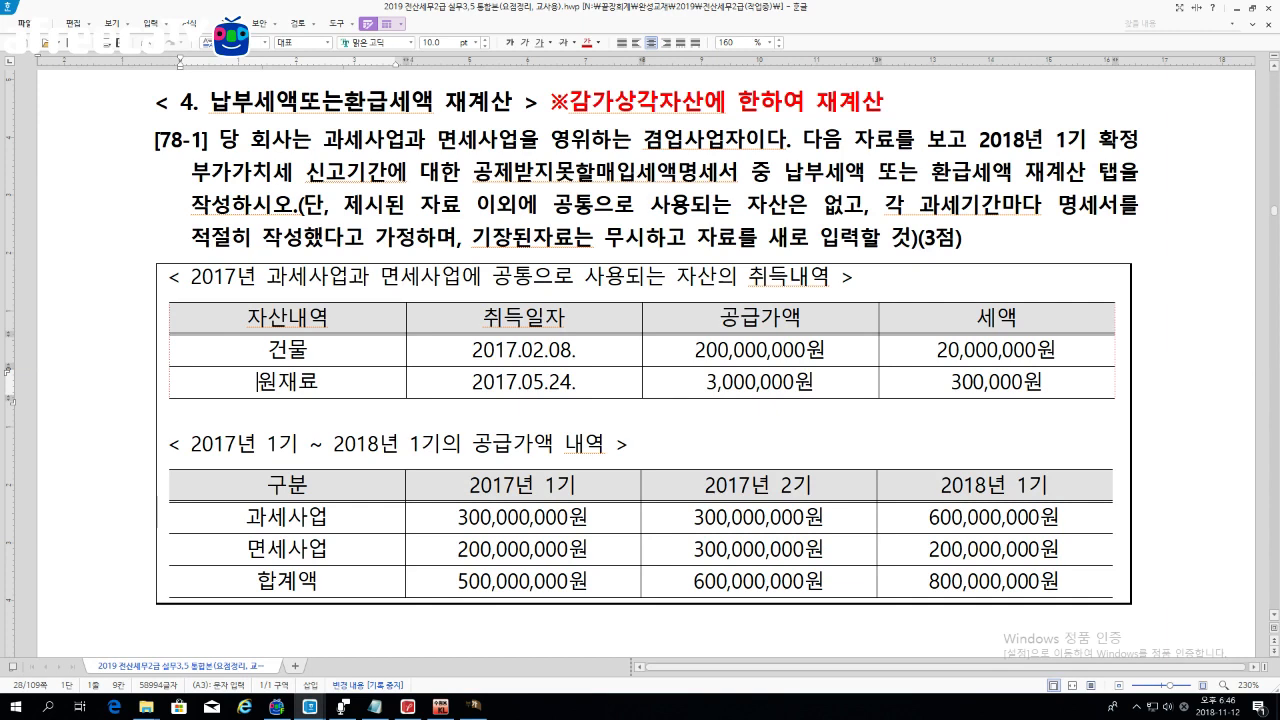
left_click(476, 706)
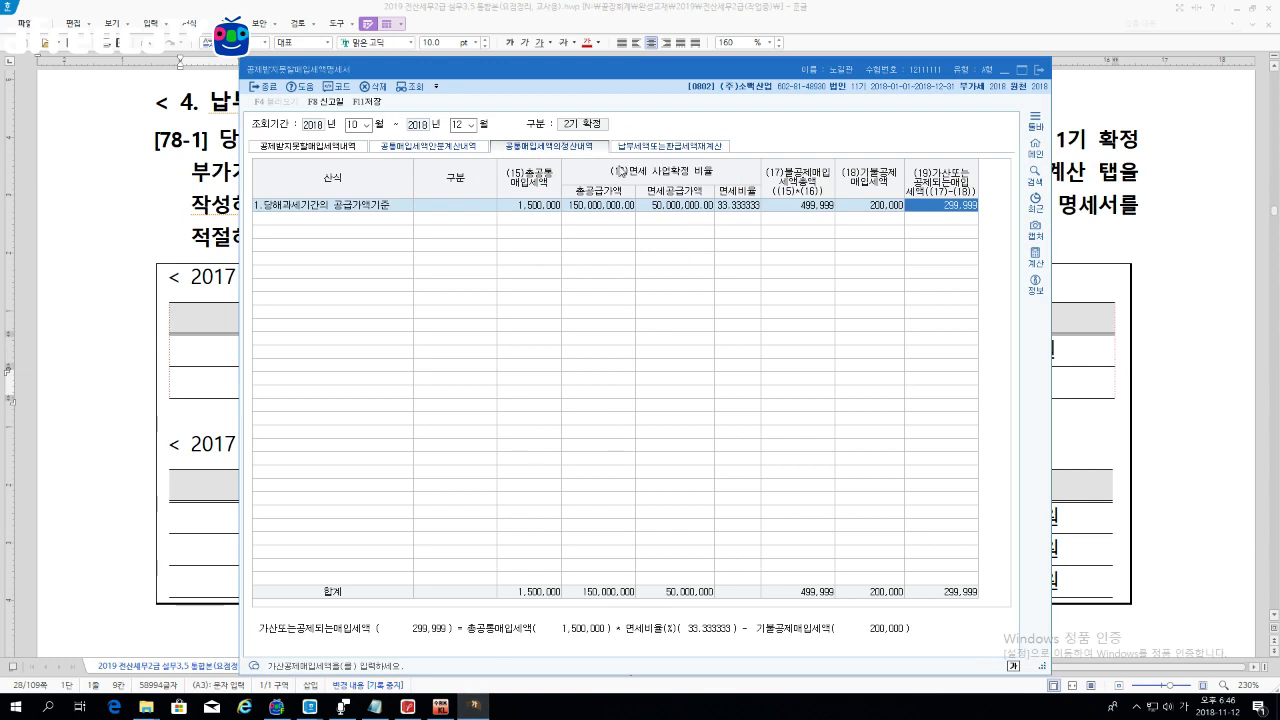
Step: Open the 납부세액또는환급세액재계산 tab and check the 건물 row in Hangul's asset table
left_click(656, 149)
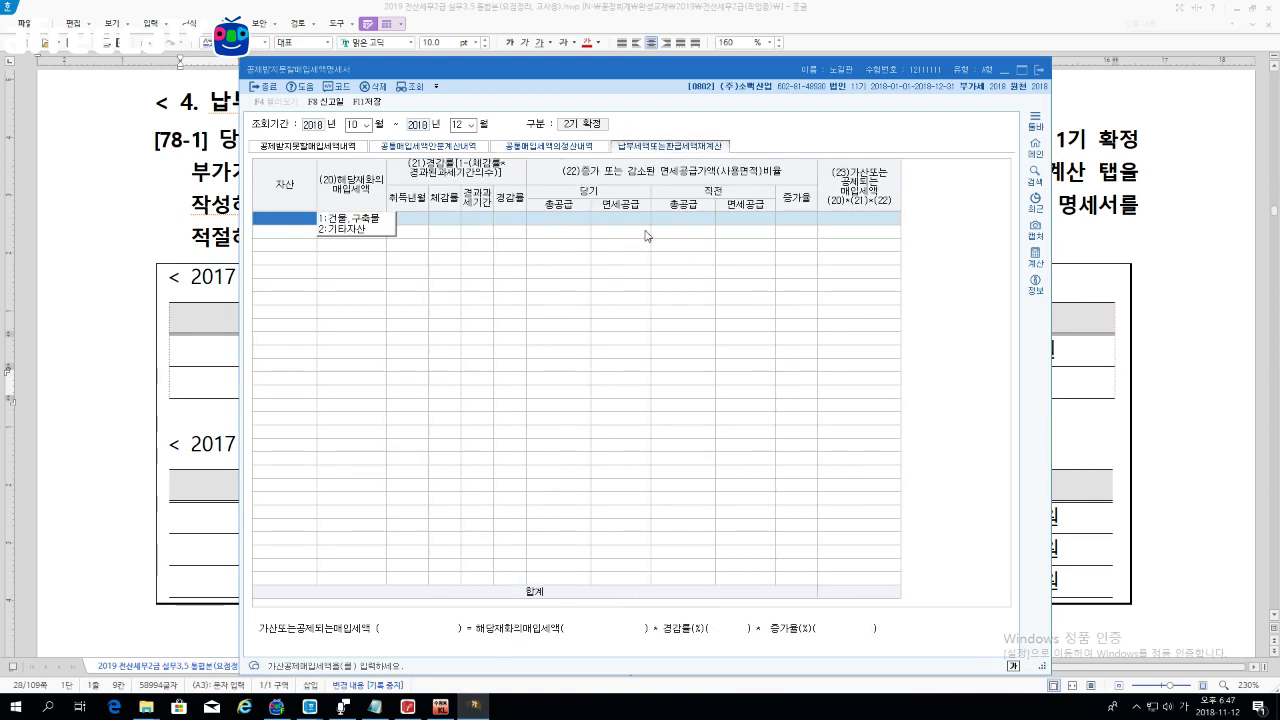
left_click_drag(466, 78, 613, 73)
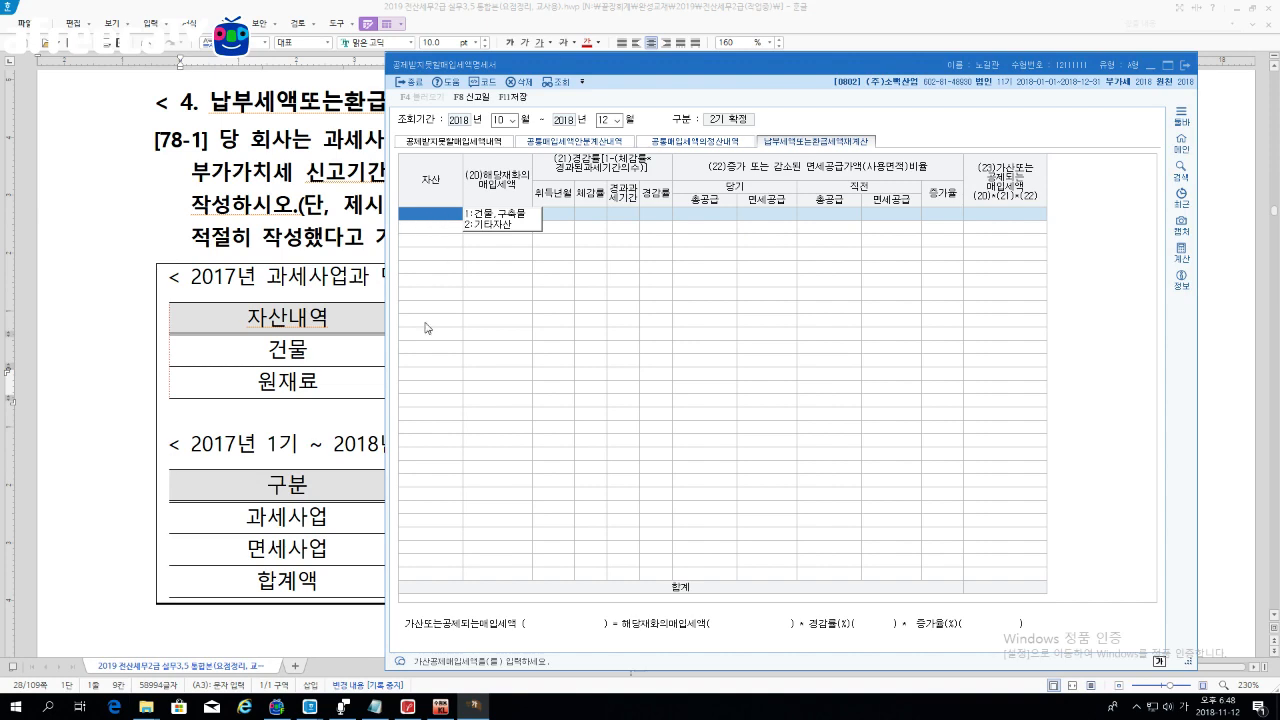
left_click(303, 349)
left_click_drag(303, 349, 998, 349)
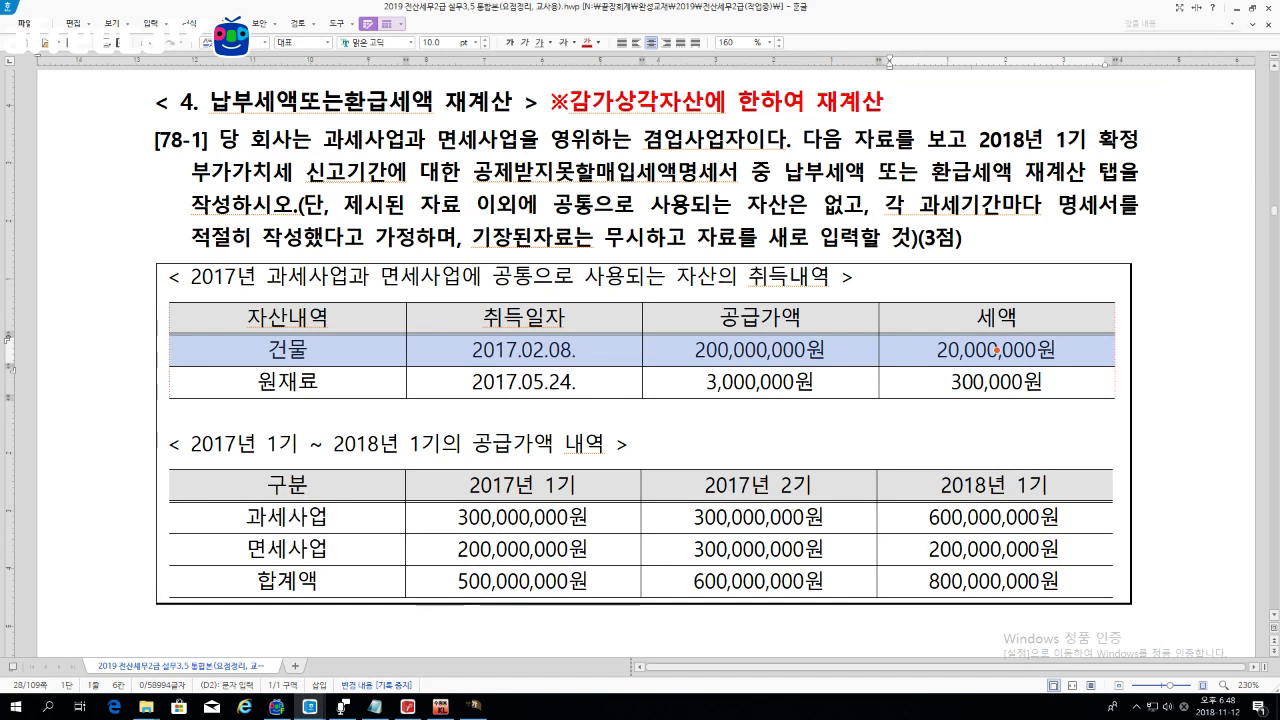
Step: Add a 1:건물,구축물 row with 20,000,000 input tax acquired 2017-02
scroll(646, 350, "down", 3)
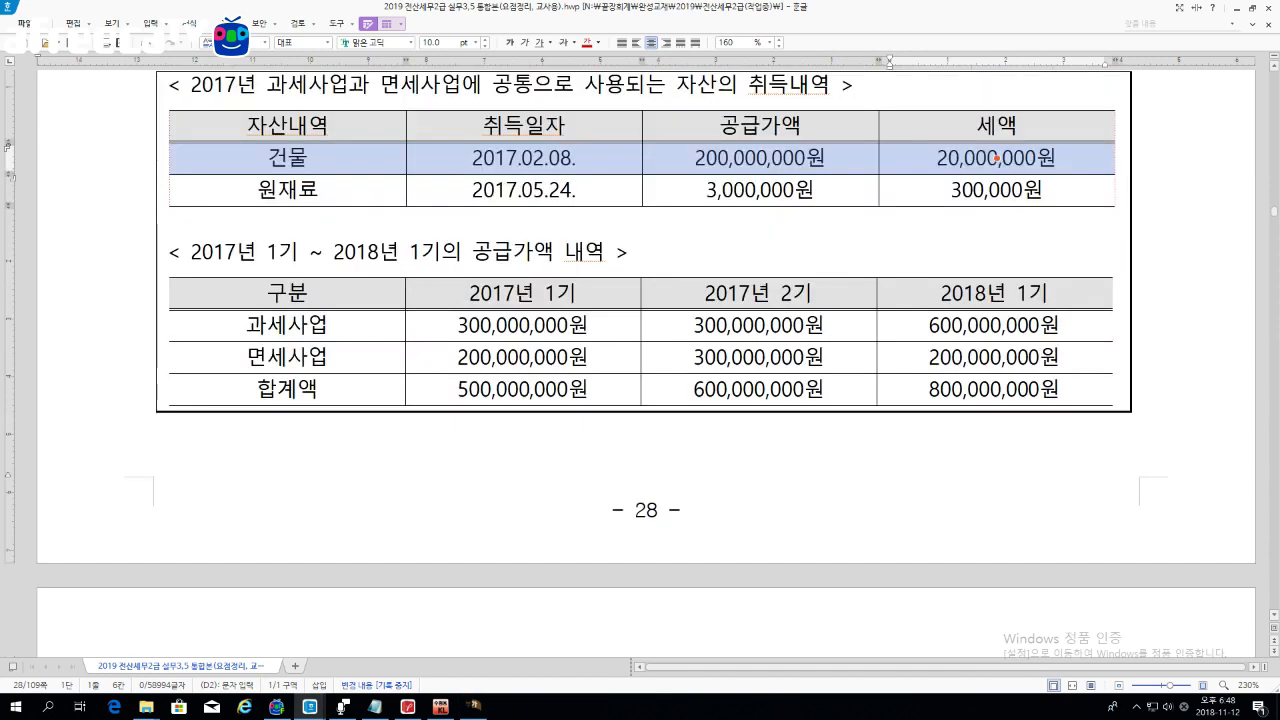
left_click(475, 706)
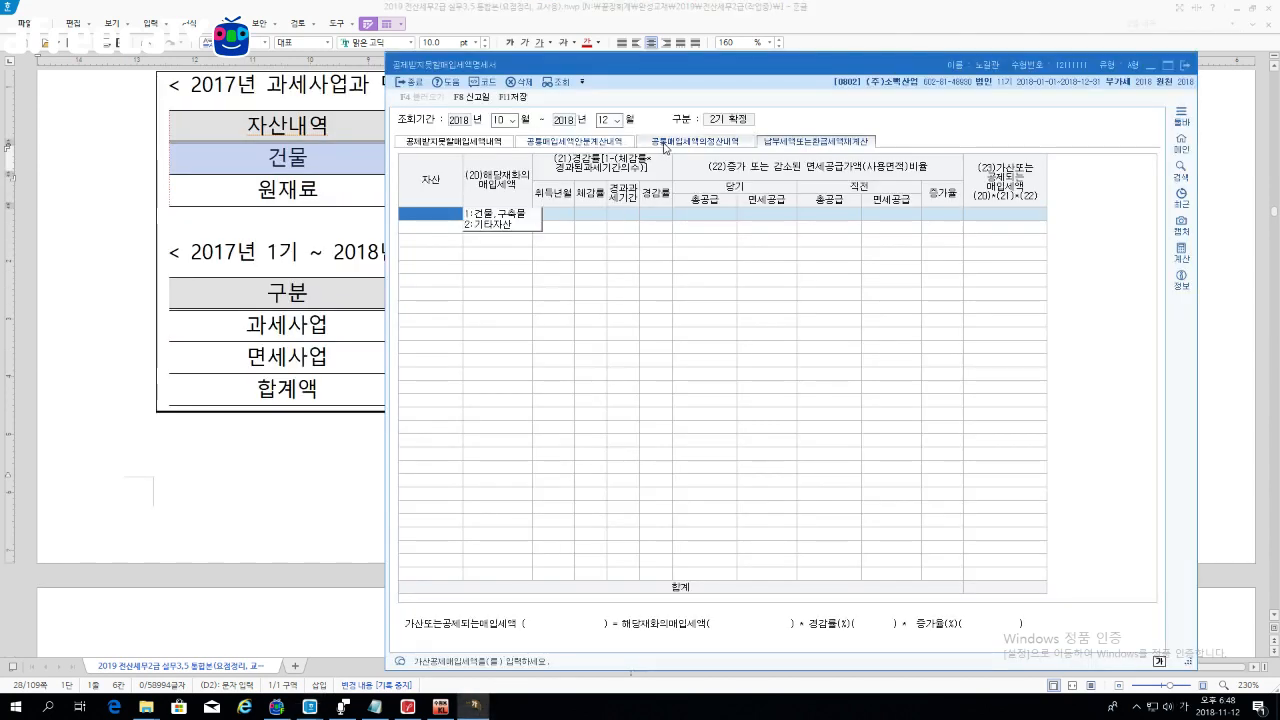
left_click(508, 215)
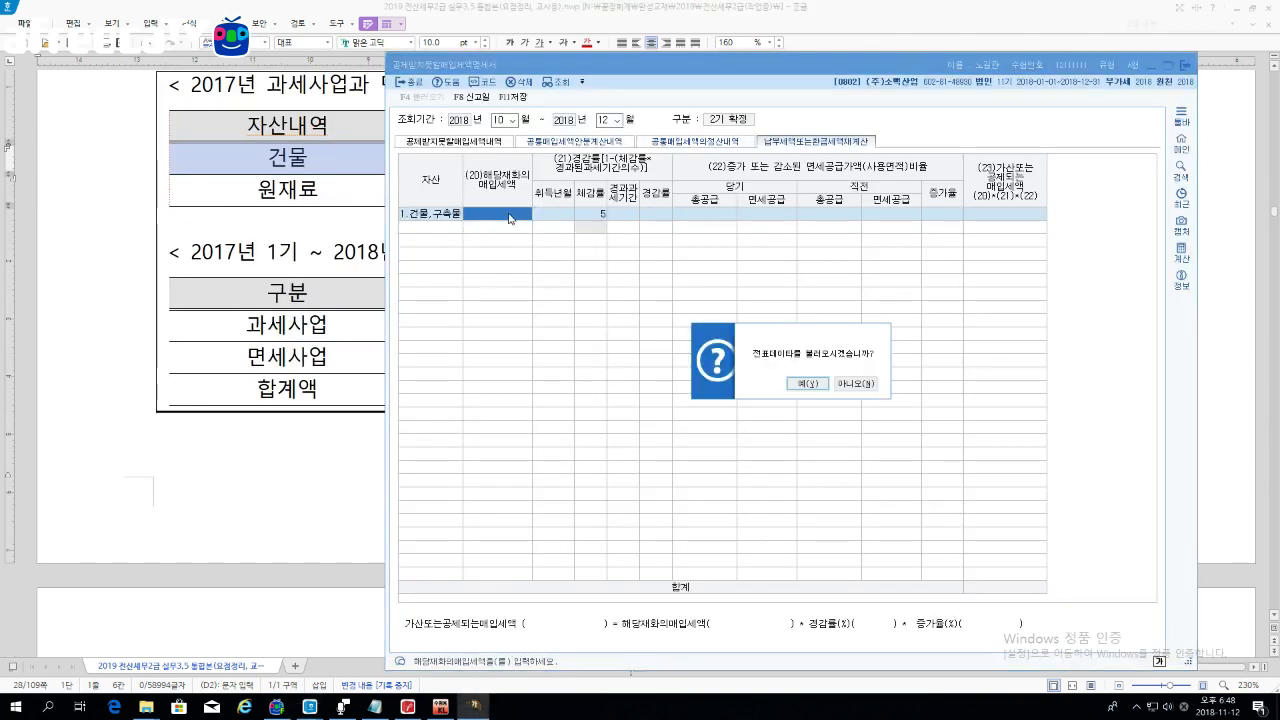
left_click(853, 387)
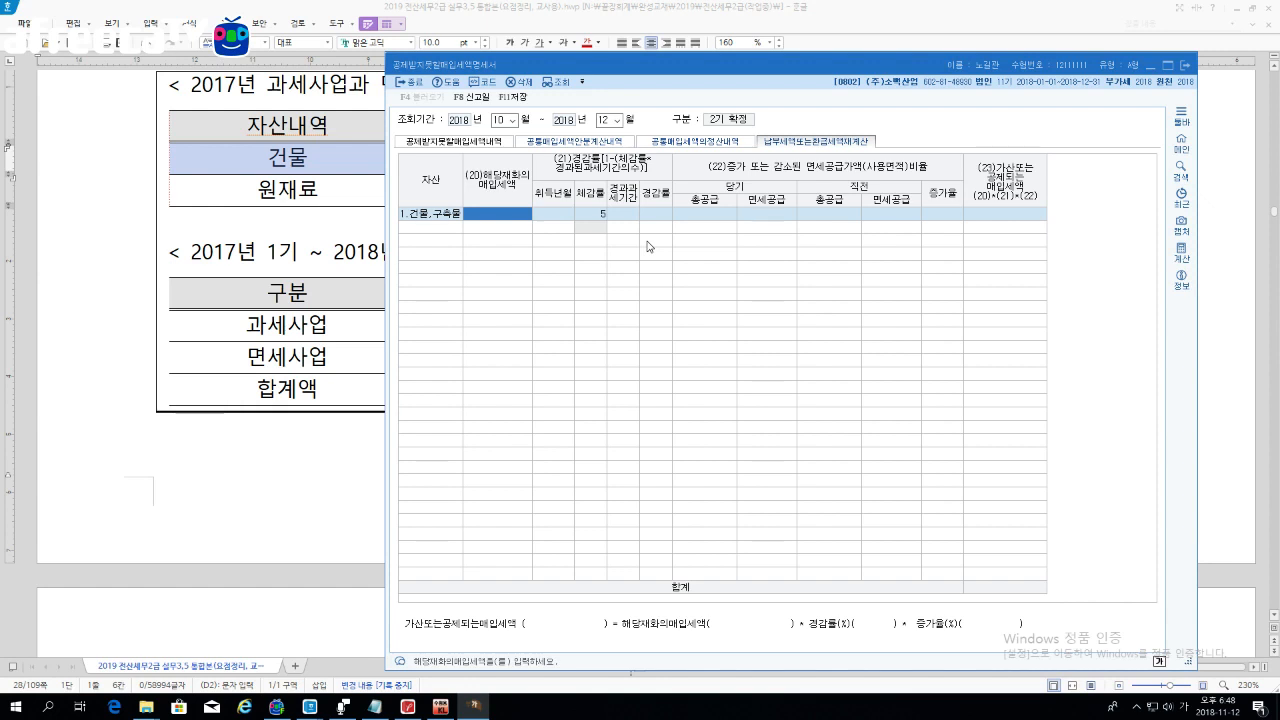
type("20,000,000")
key("Return")
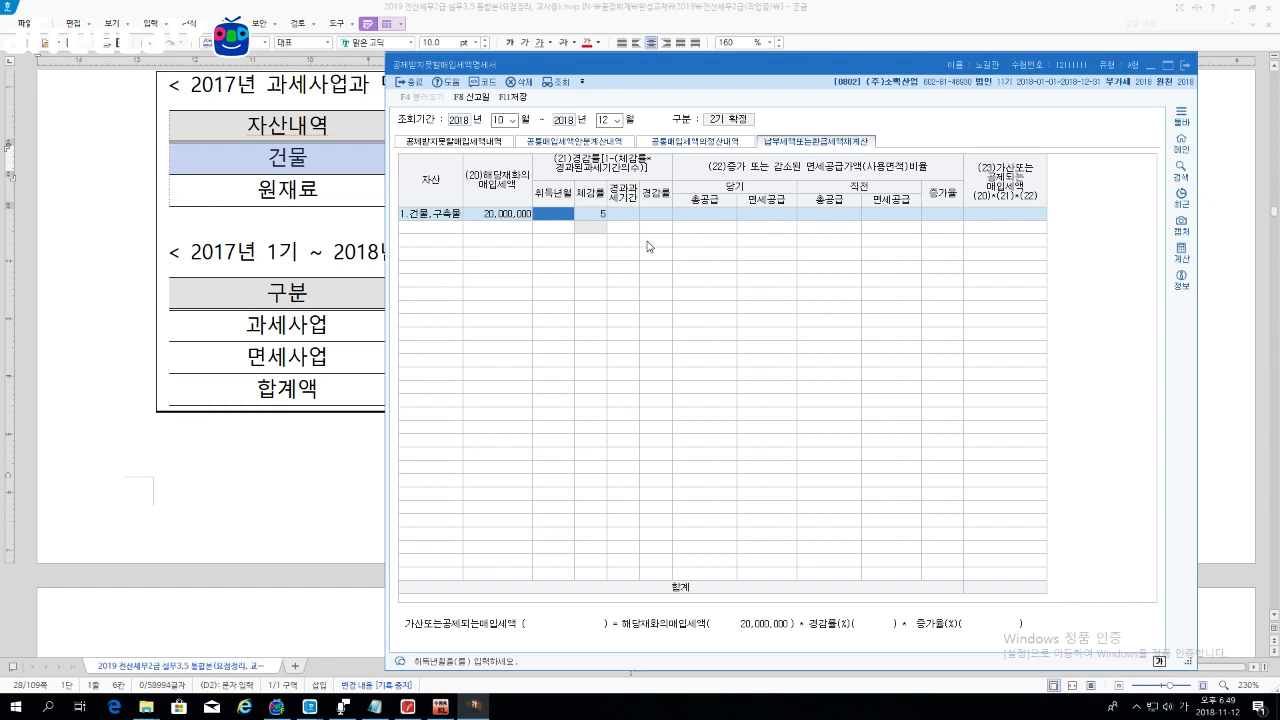
type("2017-02")
key("Return")
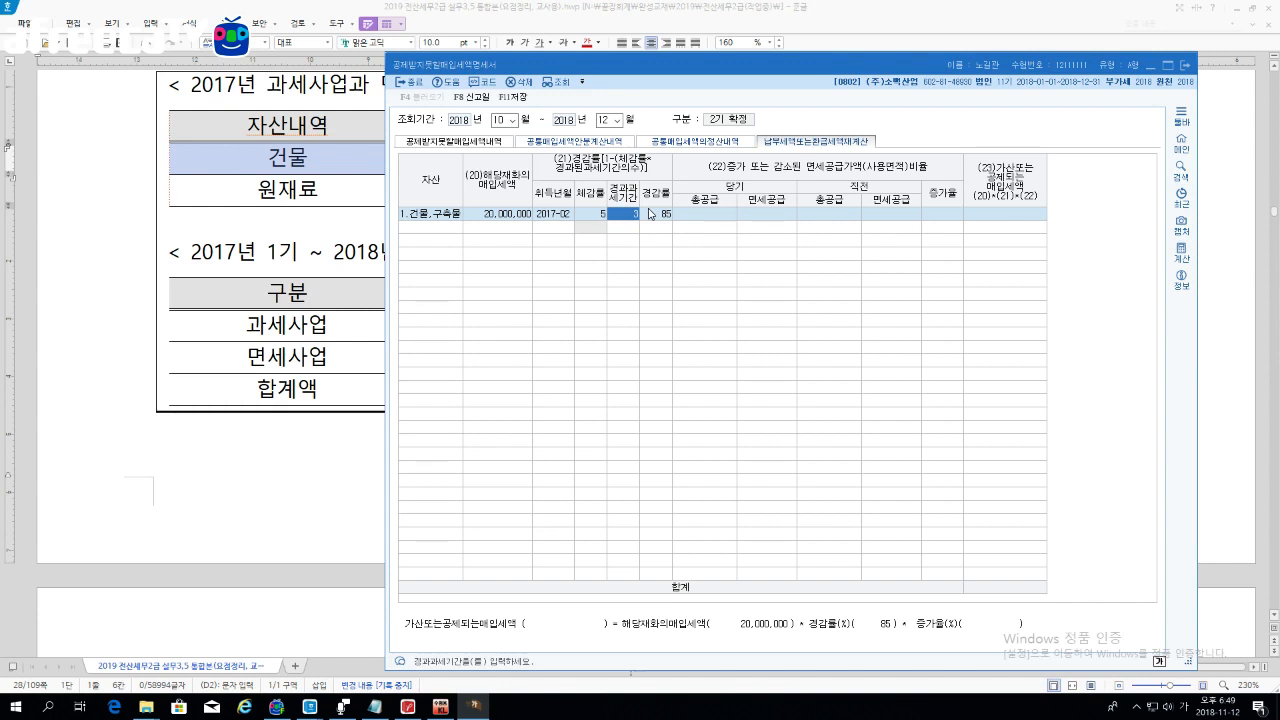
key("Return")
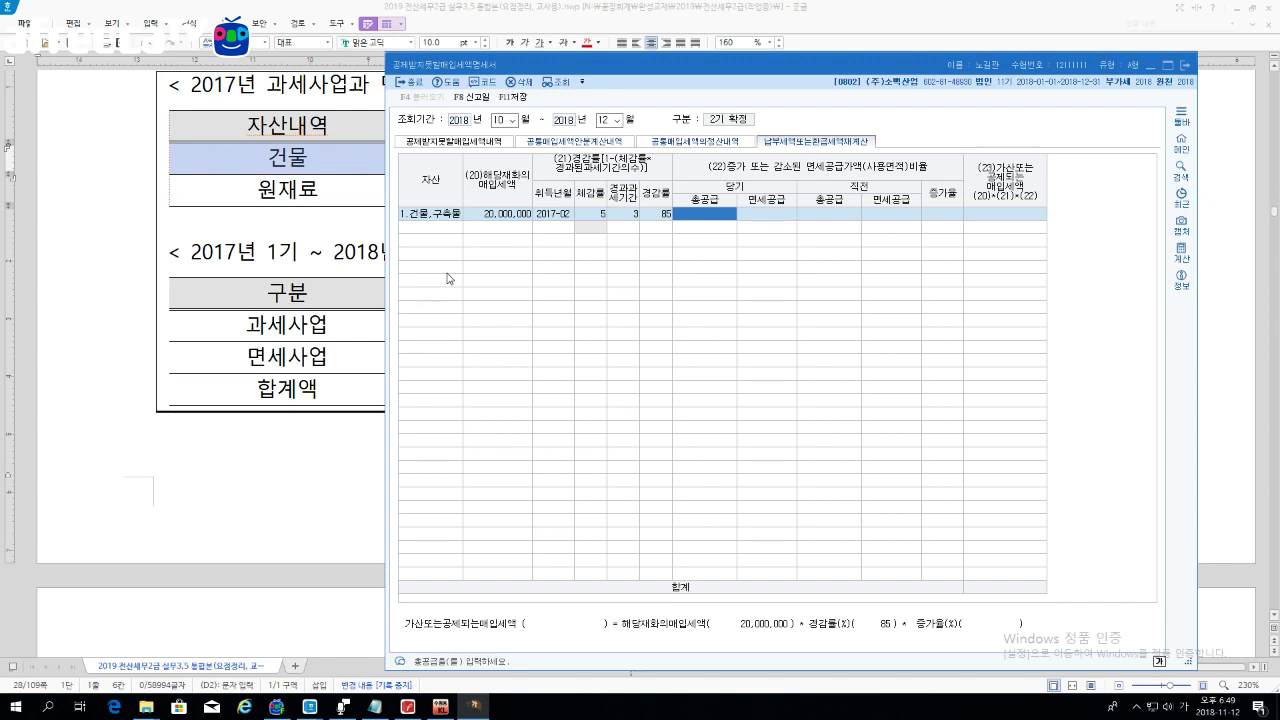
left_click(308, 292)
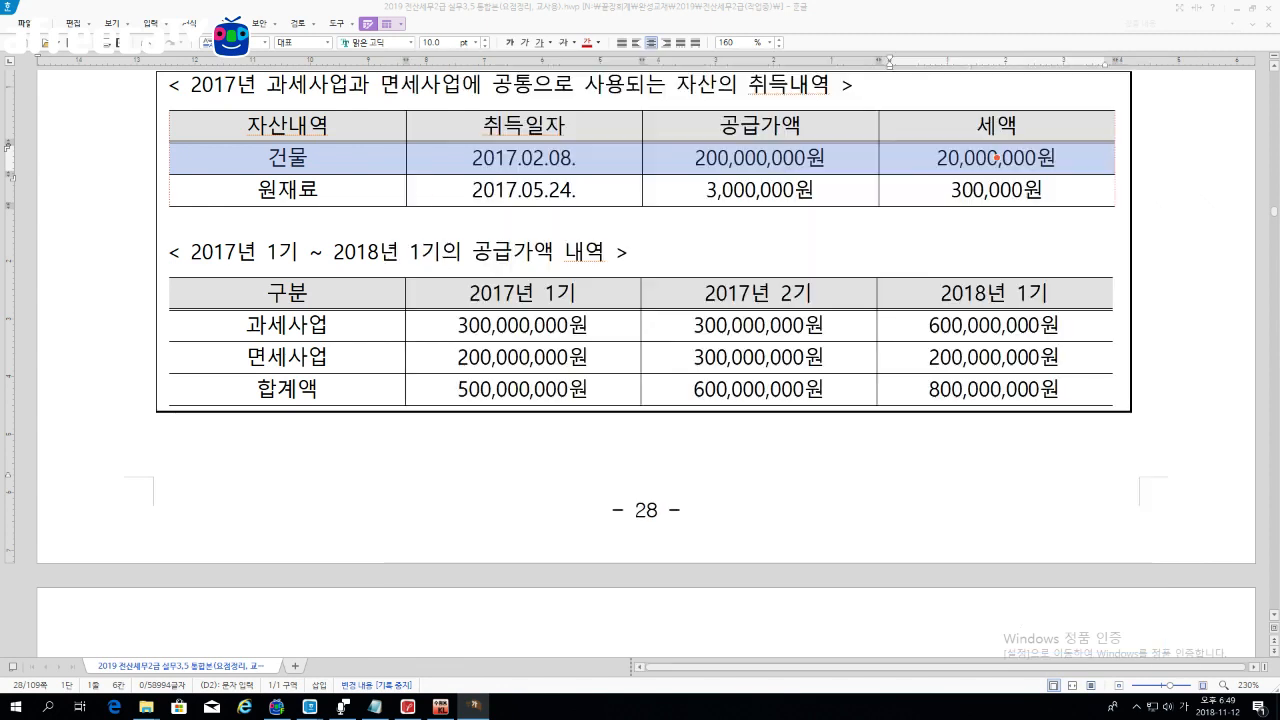
left_click(963, 293)
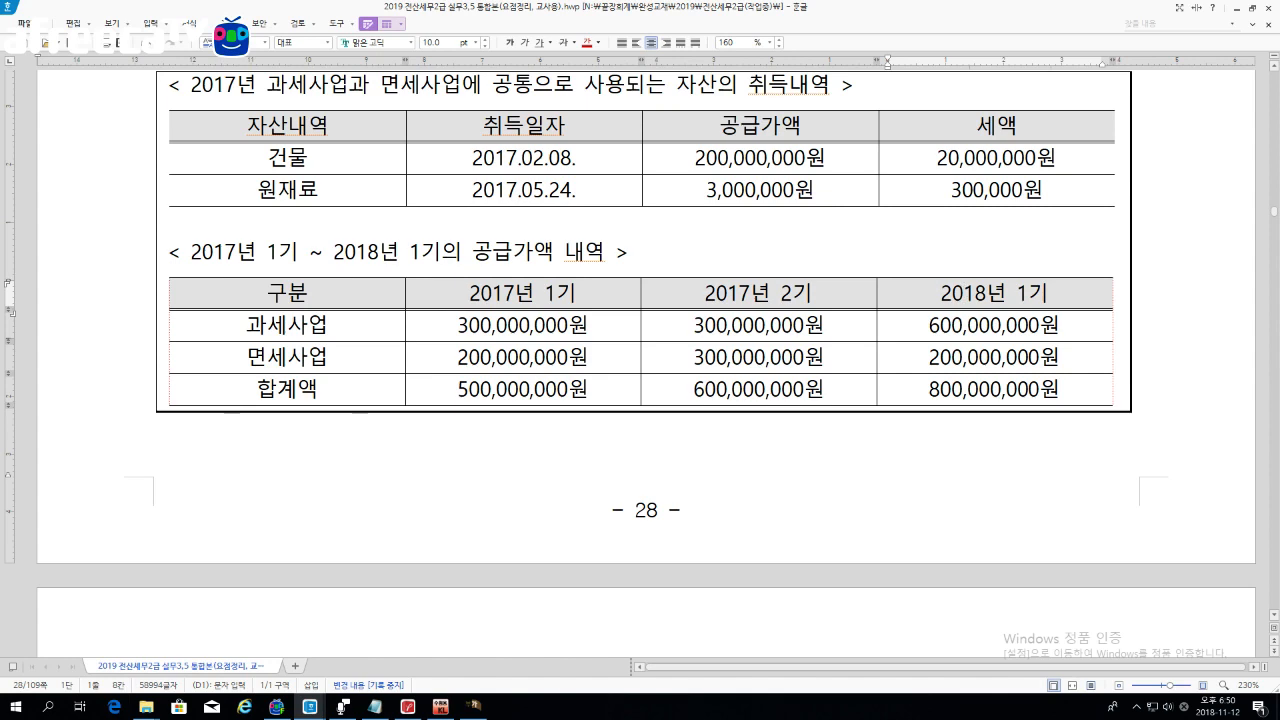
left_click(475, 705)
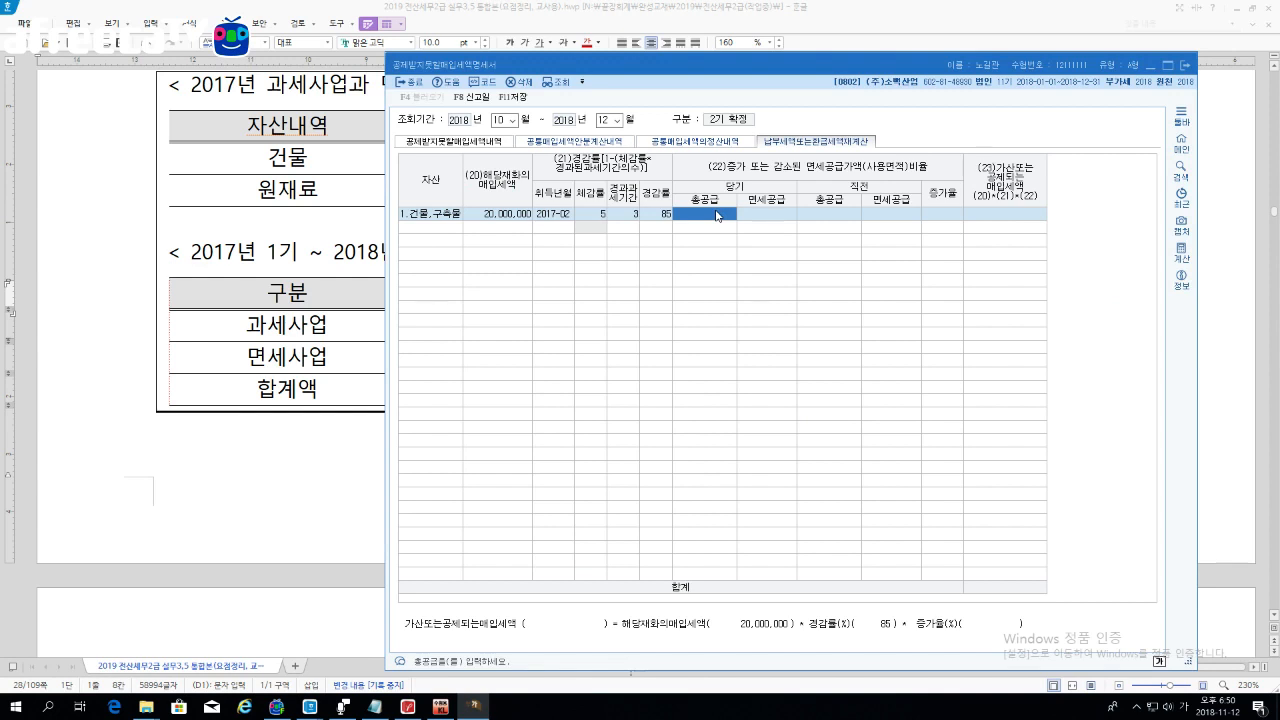
Step: Enter the current-period total supply 20000000 and exempt supply, correcting it to 300,000,000
type("20000000")
key("Return")
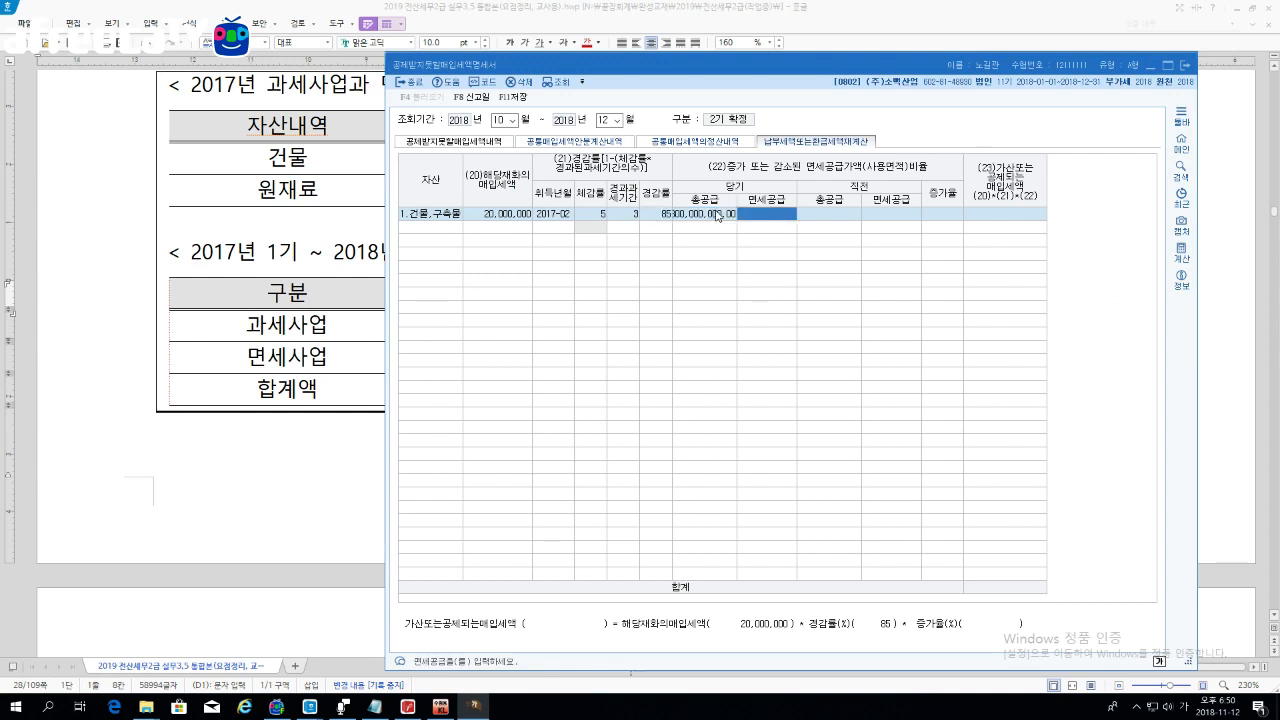
type("200,000.00,00")
key("Return")
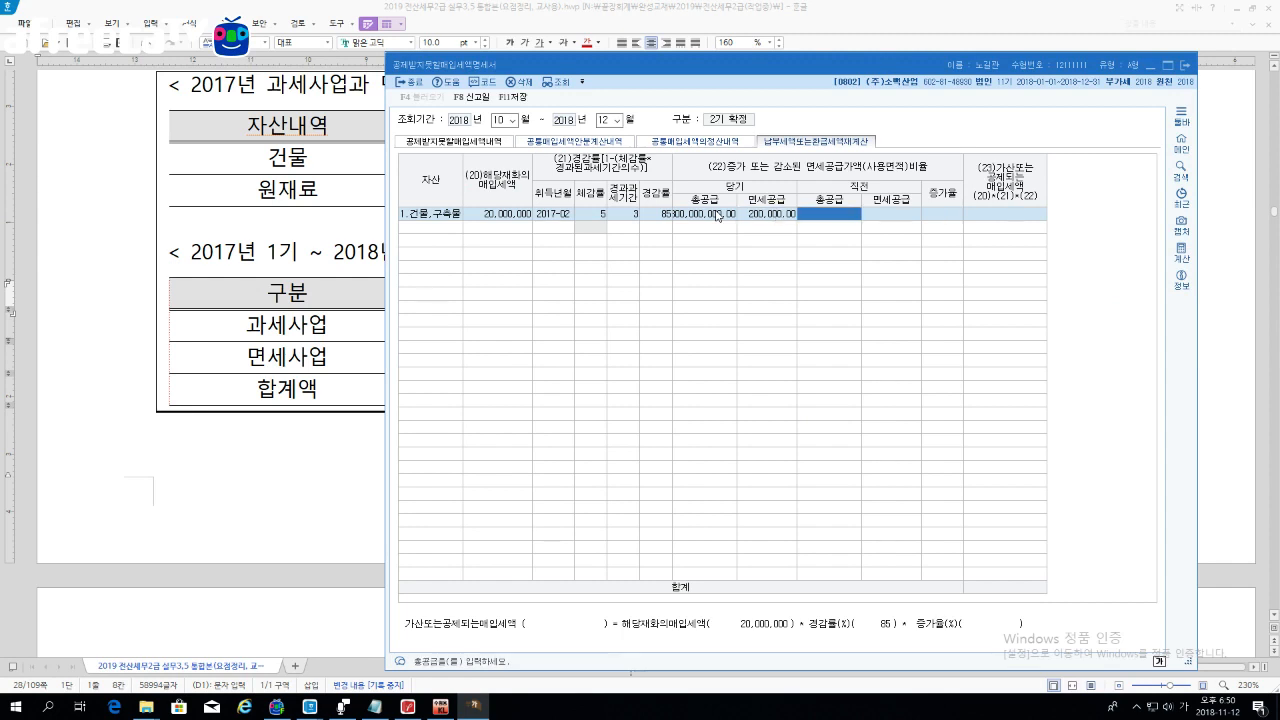
key("Left")
type("300000000")
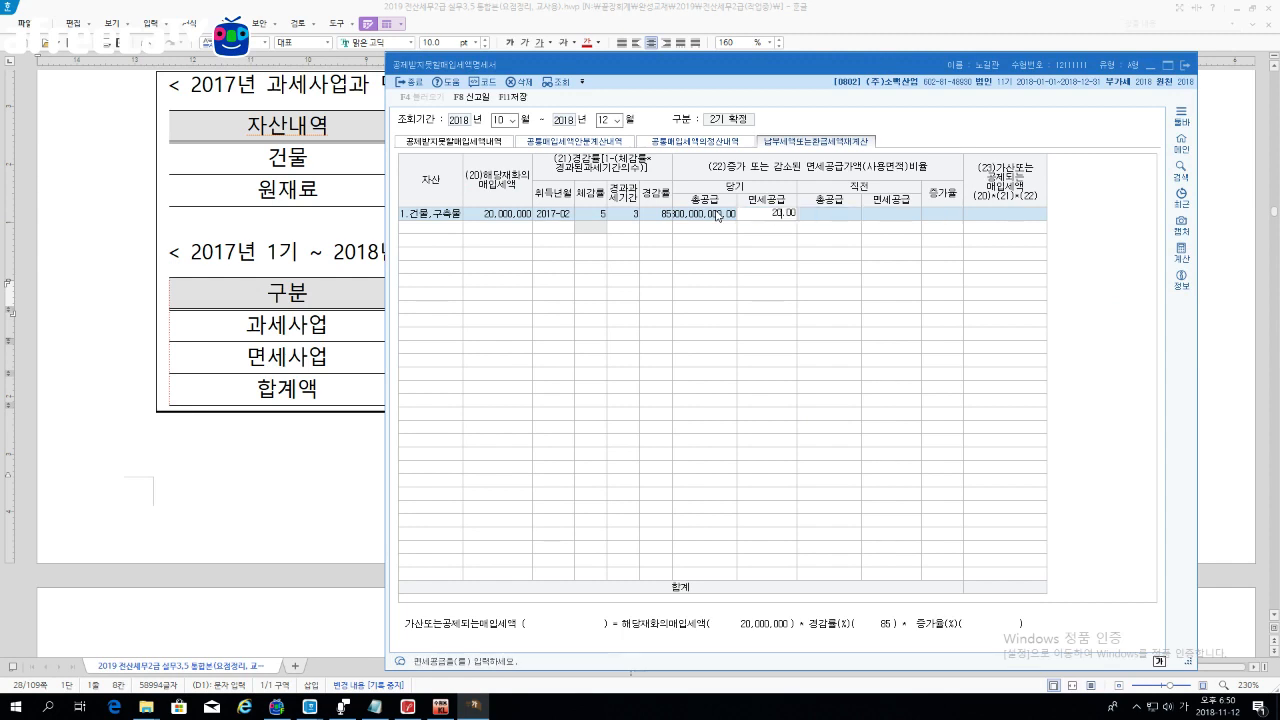
key("Return")
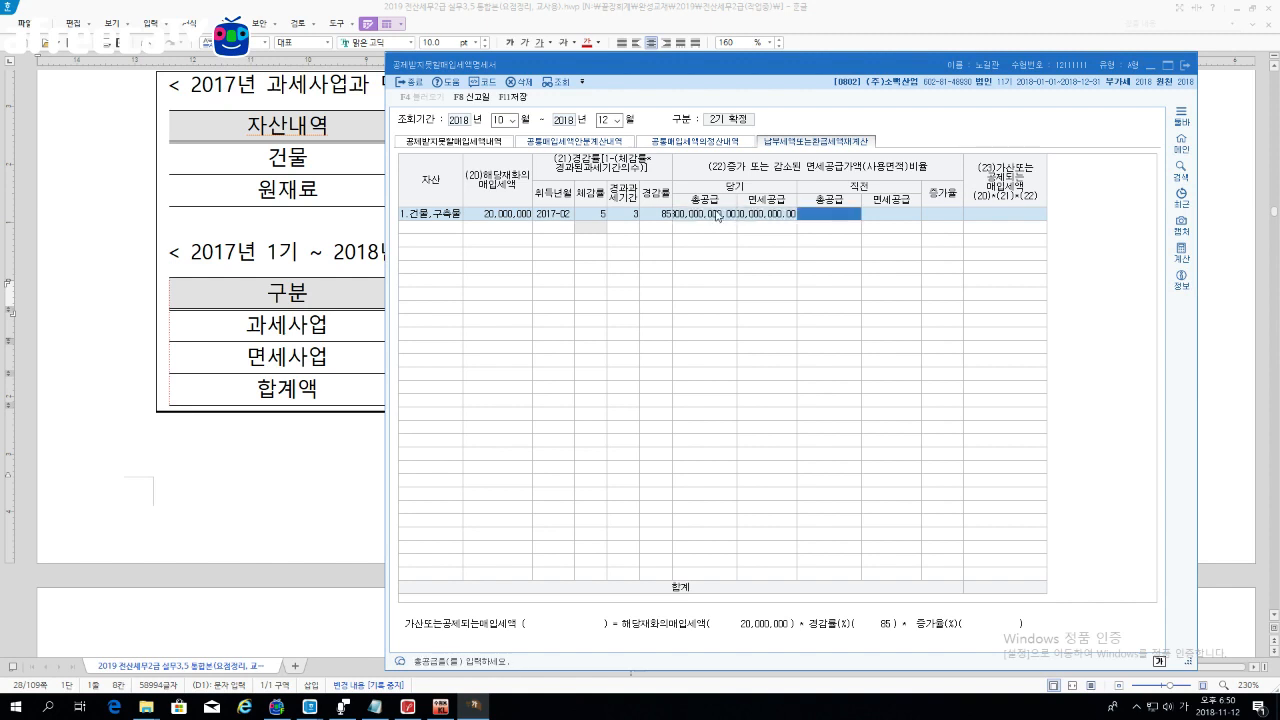
Step: Enter prior-period supply of 600,000,000 total and 300,000,000 exempt, then save
left_click(360, 286)
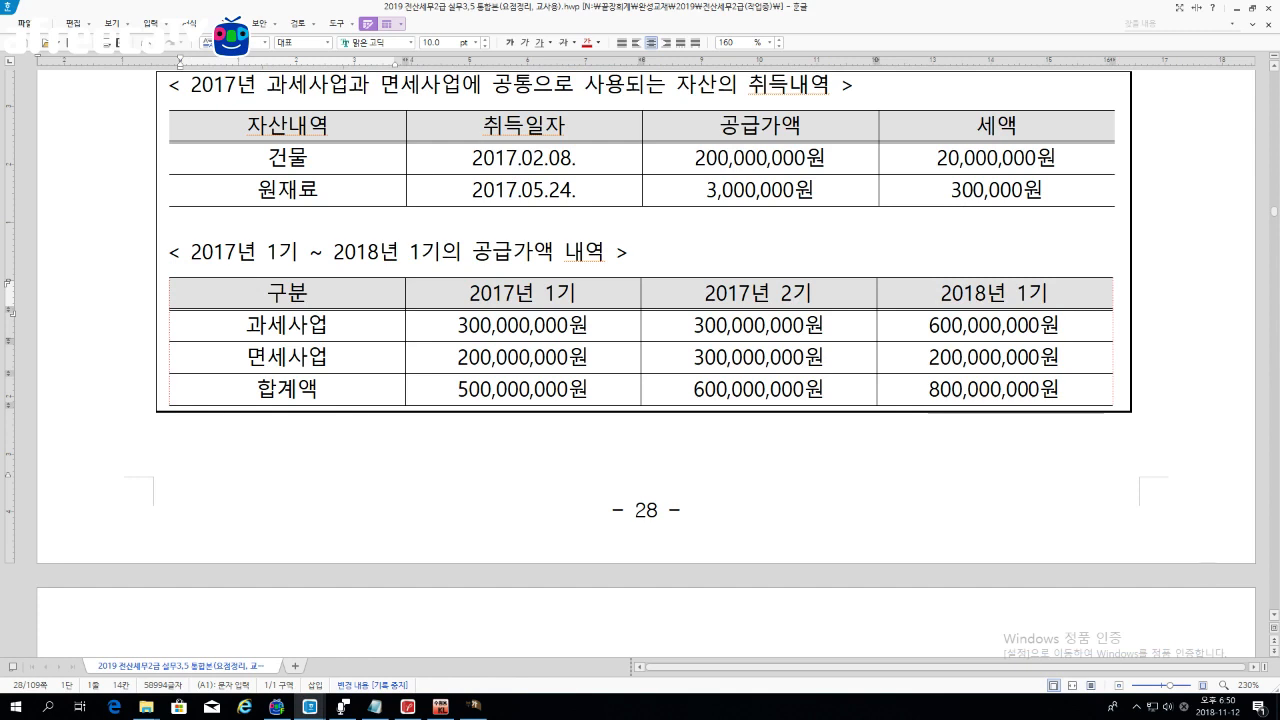
left_click_drag(940, 294, 1051, 295)
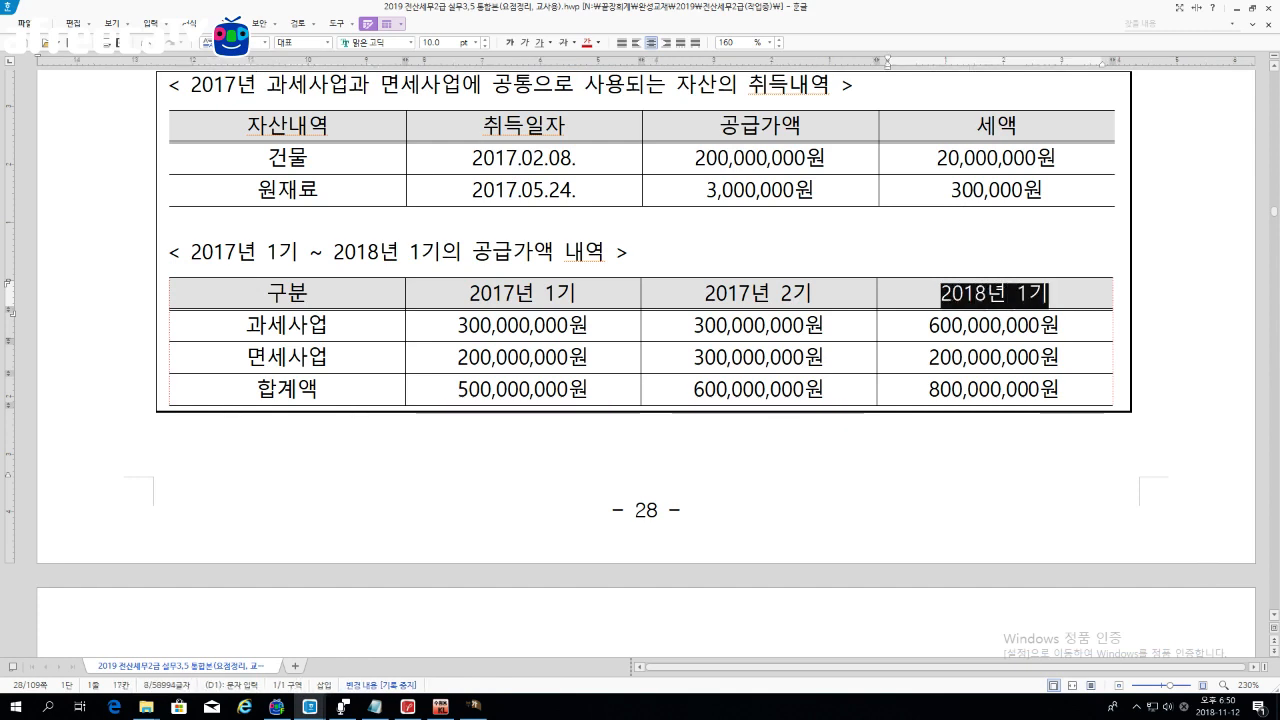
left_click_drag(705, 294, 814, 295)
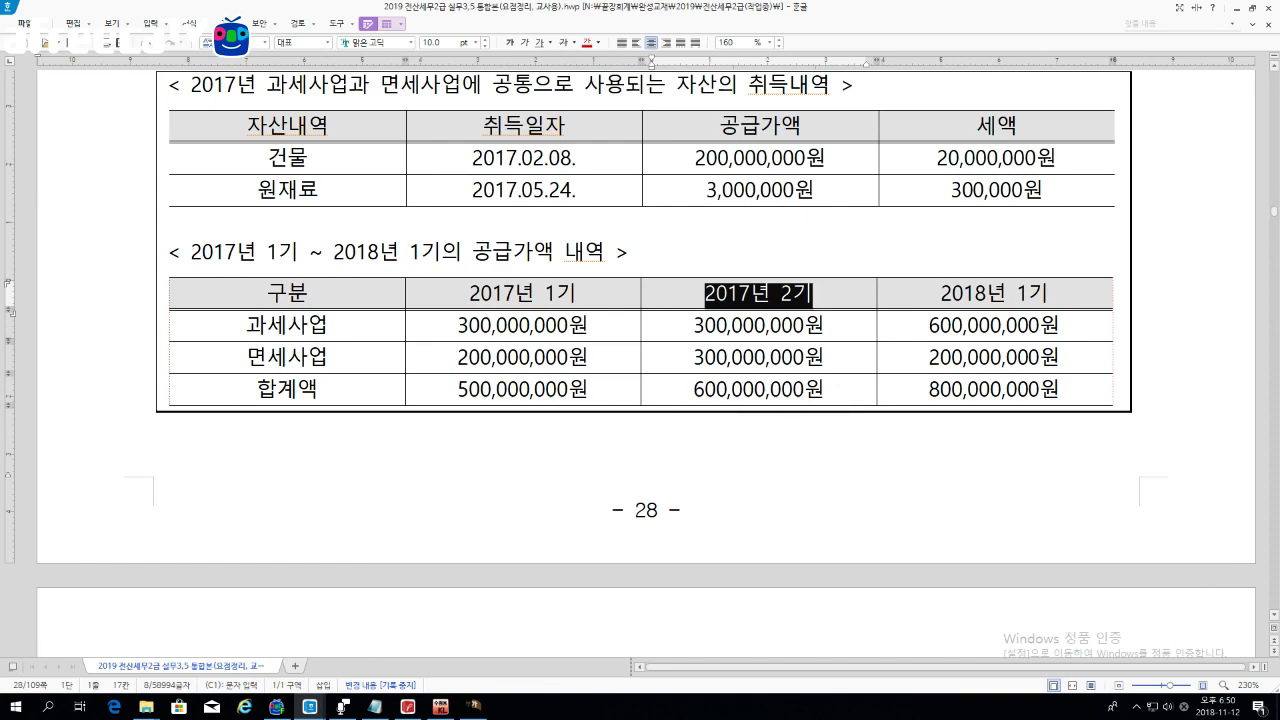
left_click(475, 706)
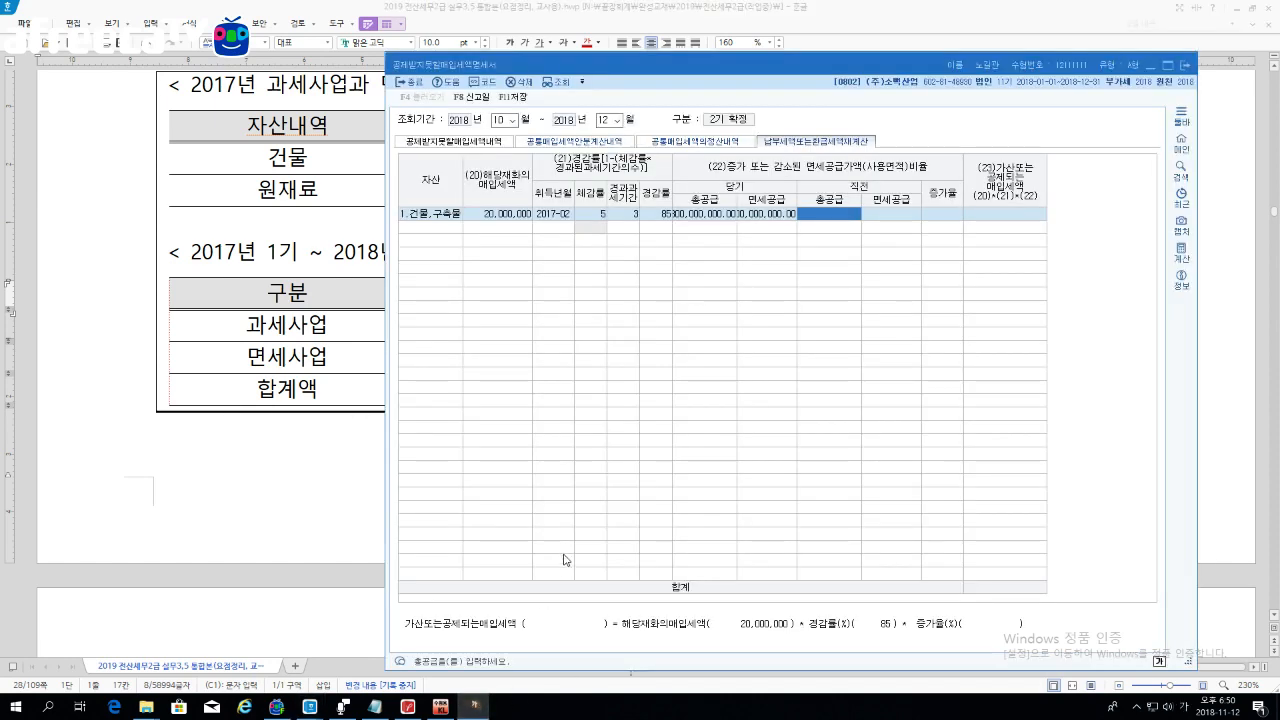
type("600,")
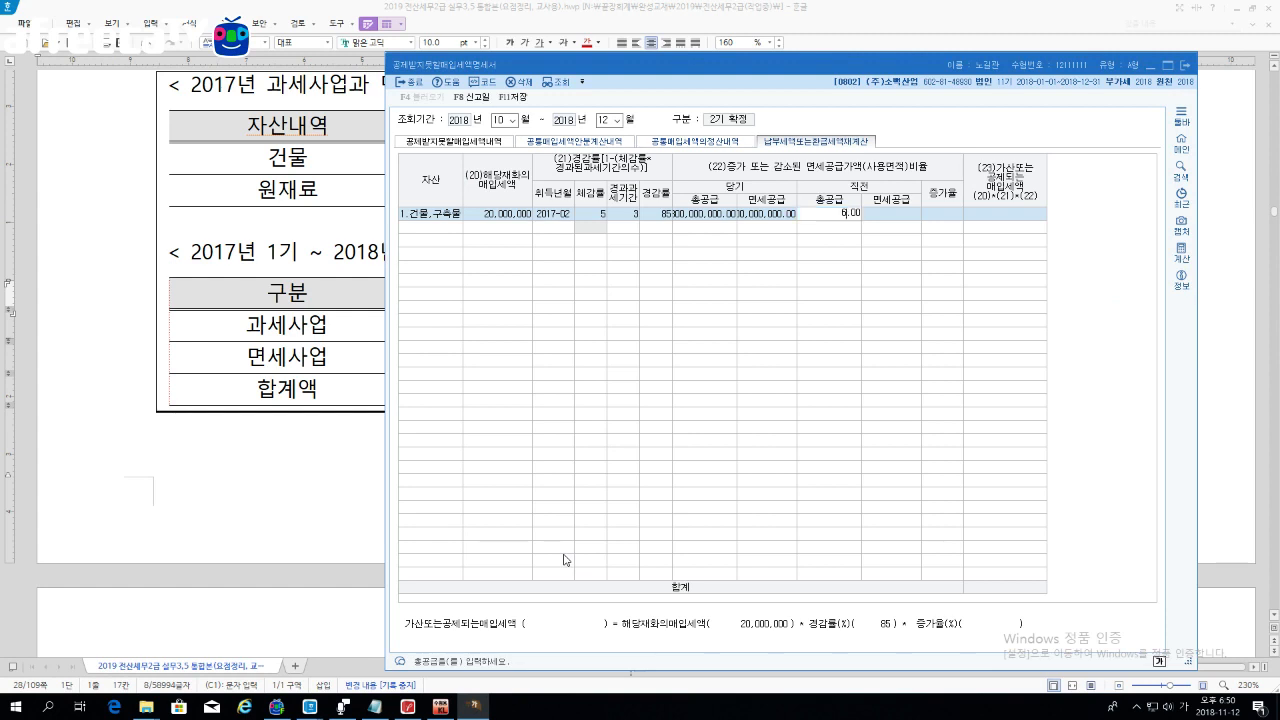
type("000,000")
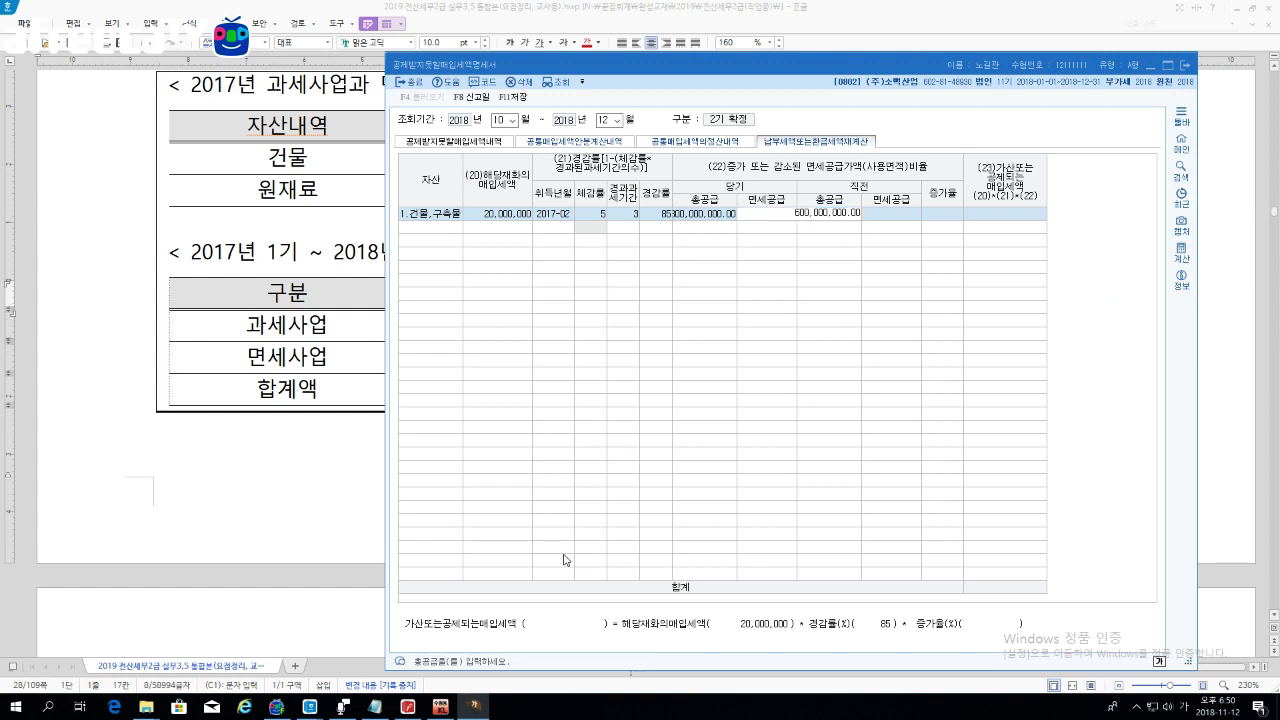
key("Return")
type("3,")
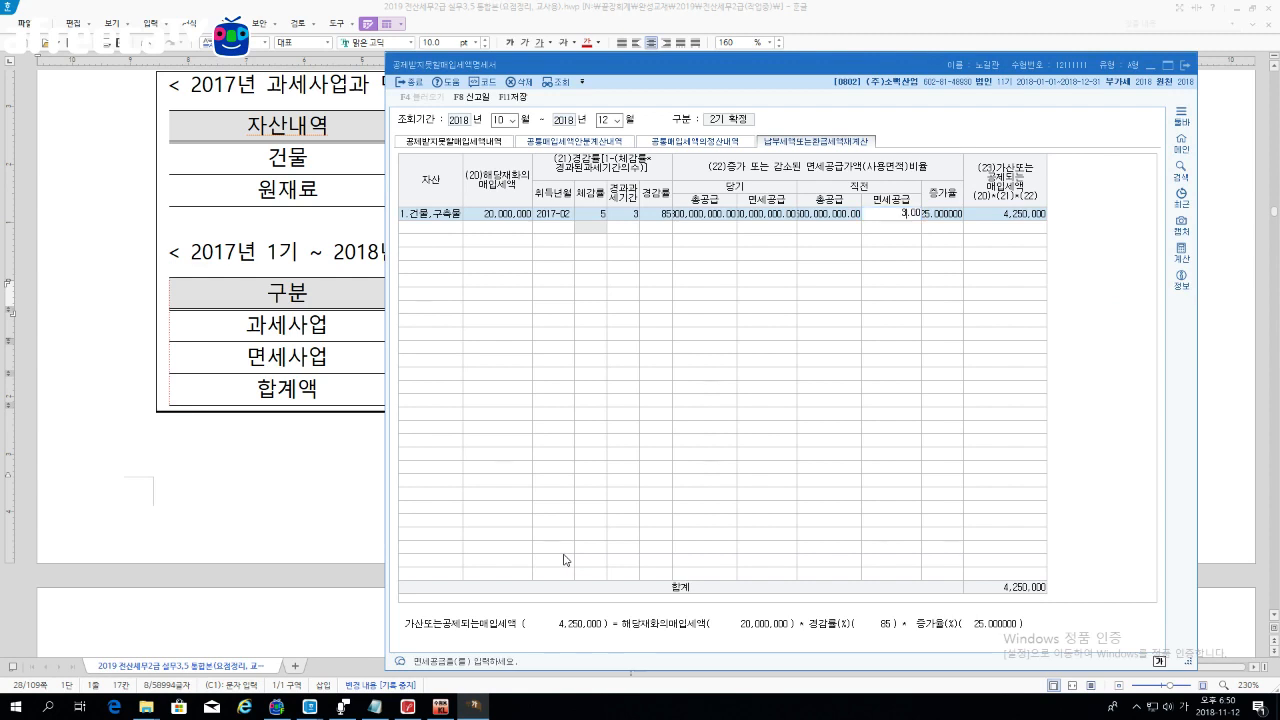
type("00000000")
key("Return")
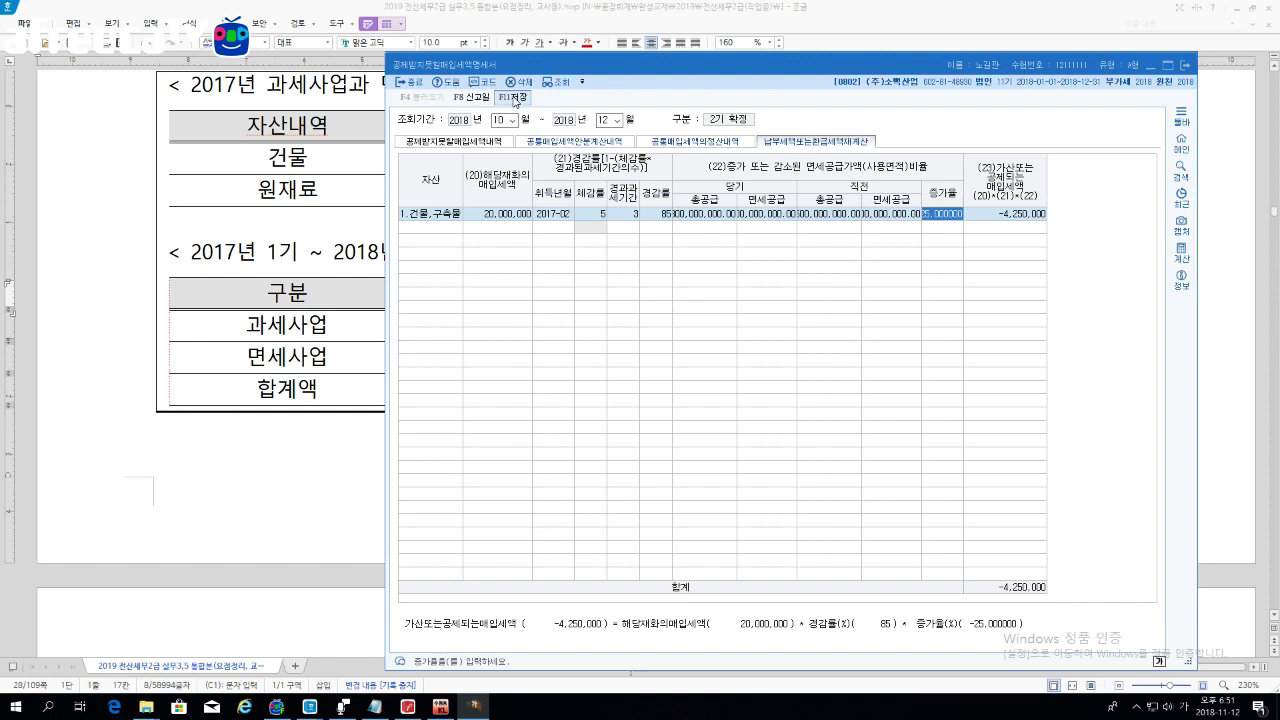
left_click(516, 99)
Step: Locate problem [51-1] and review its 신문용지 and 윤전기 purchase text
left_click(325, 530)
scroll(640, 350, "down", 15)
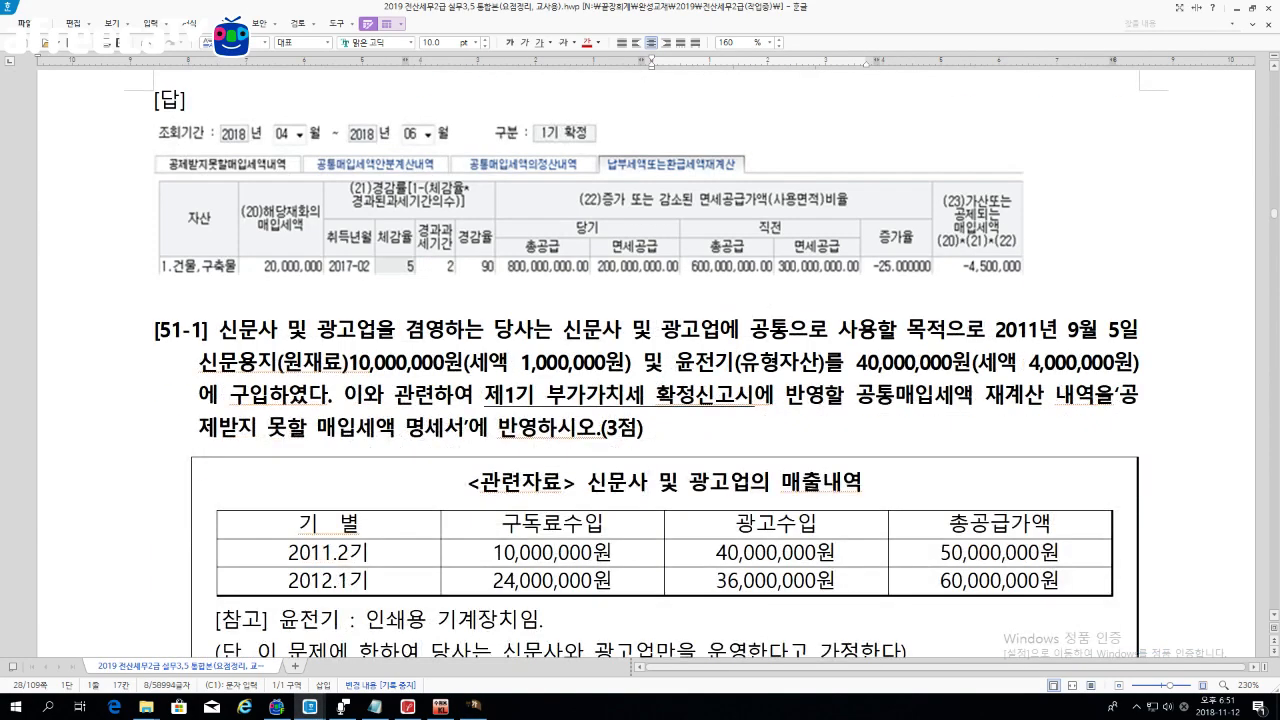
scroll(640, 350, "up", 2)
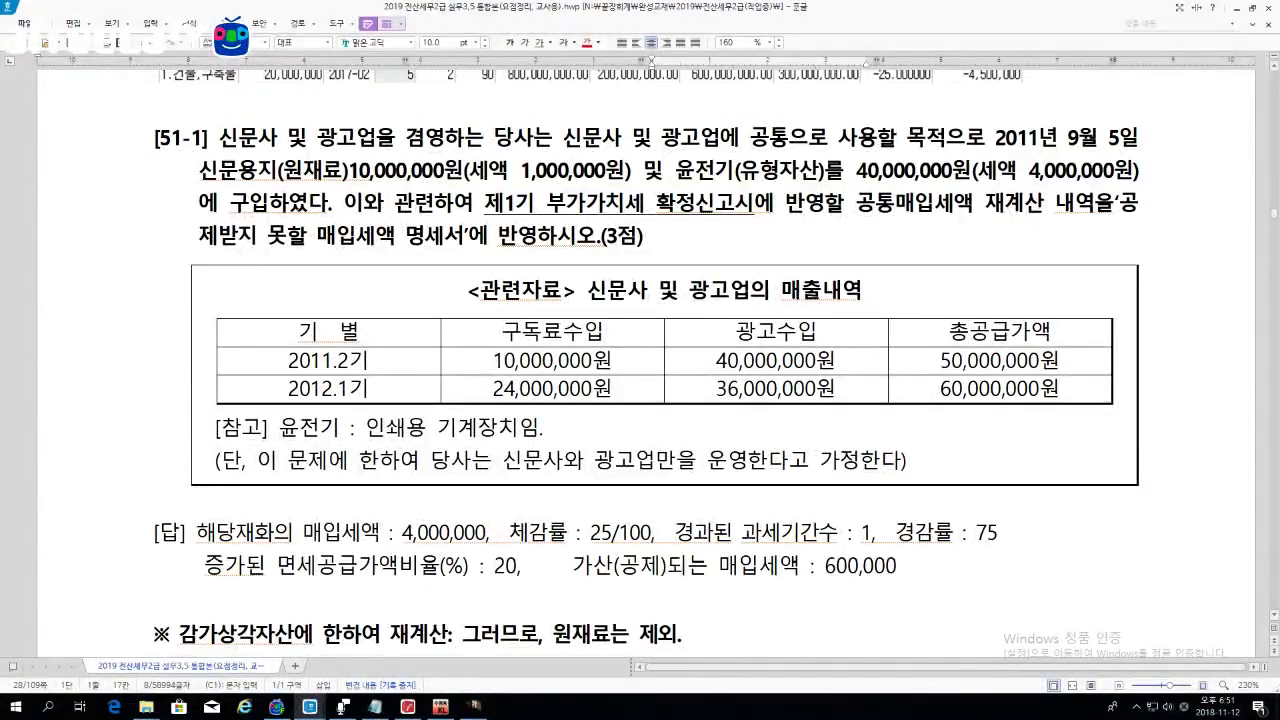
left_click(660, 236)
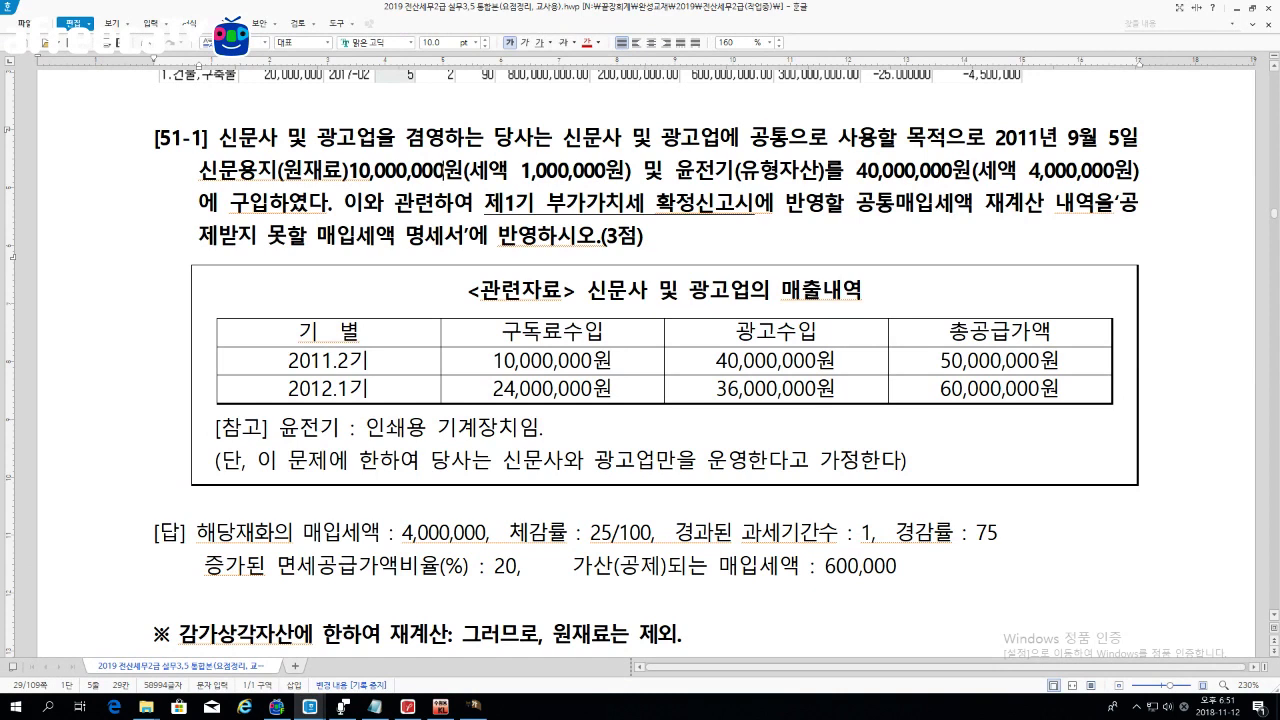
left_click_drag(676, 176, 824, 176)
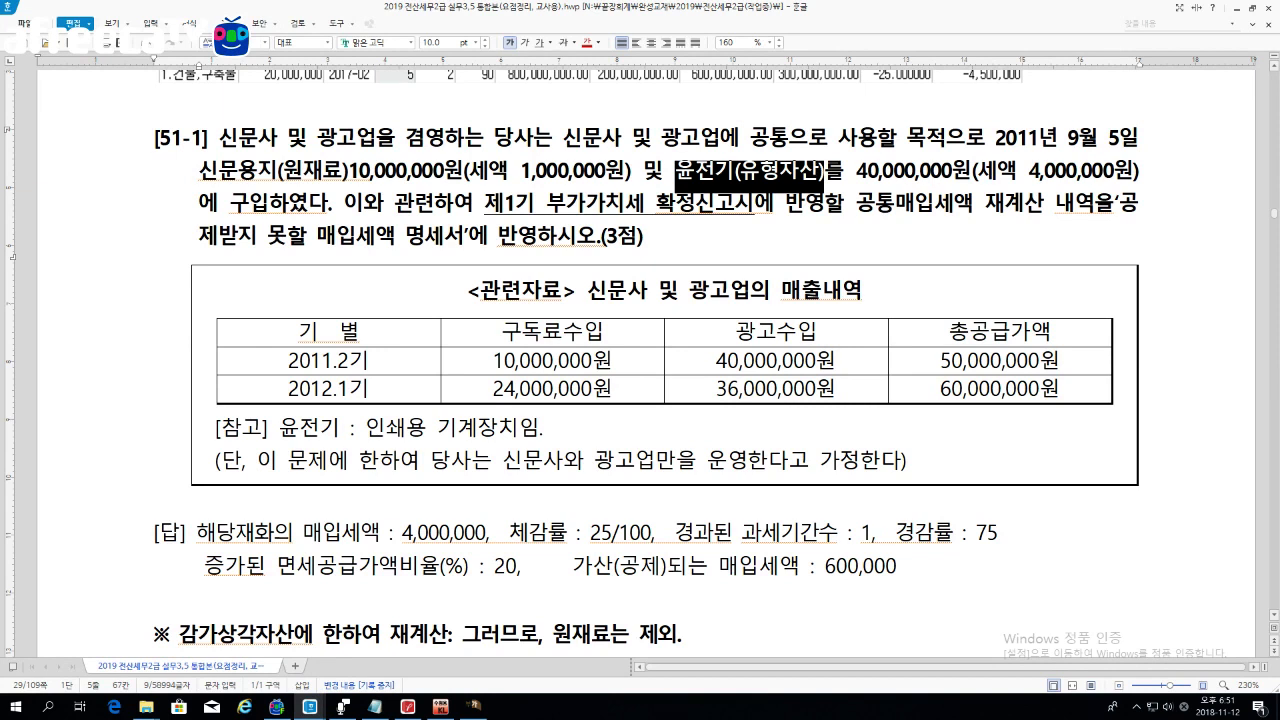
left_click_drag(198, 176, 348, 176)
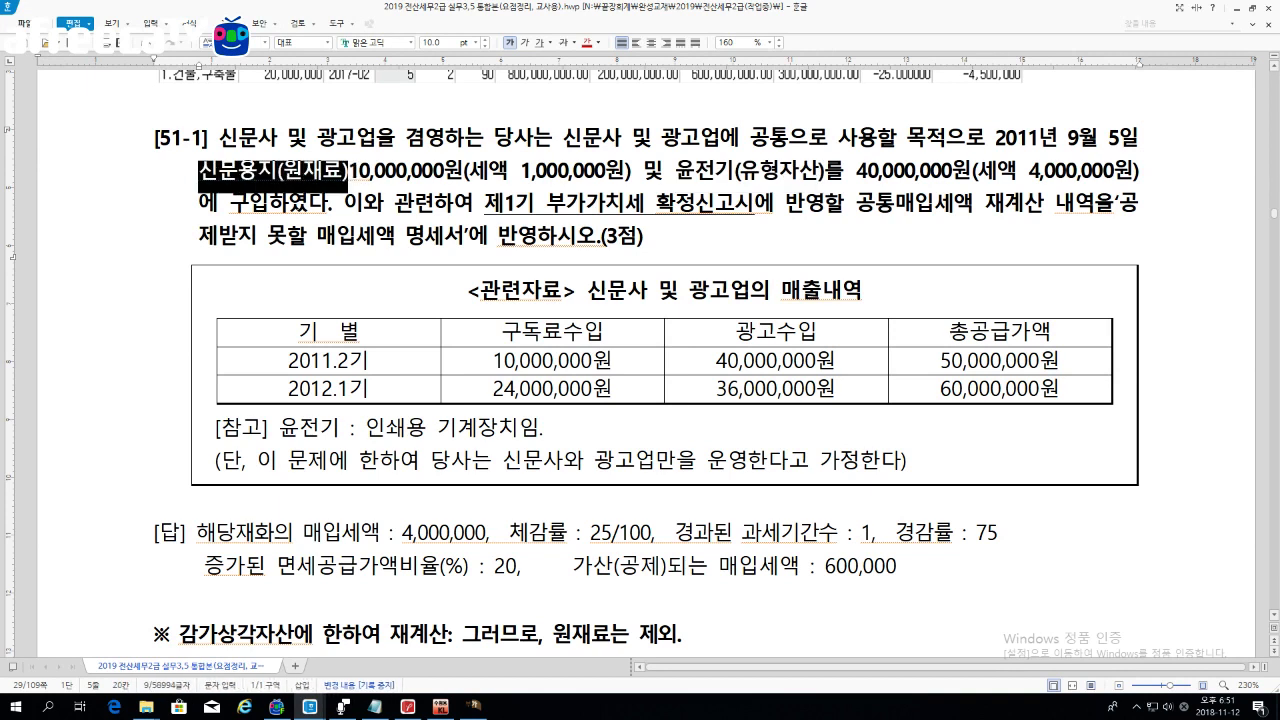
left_click(200, 176)
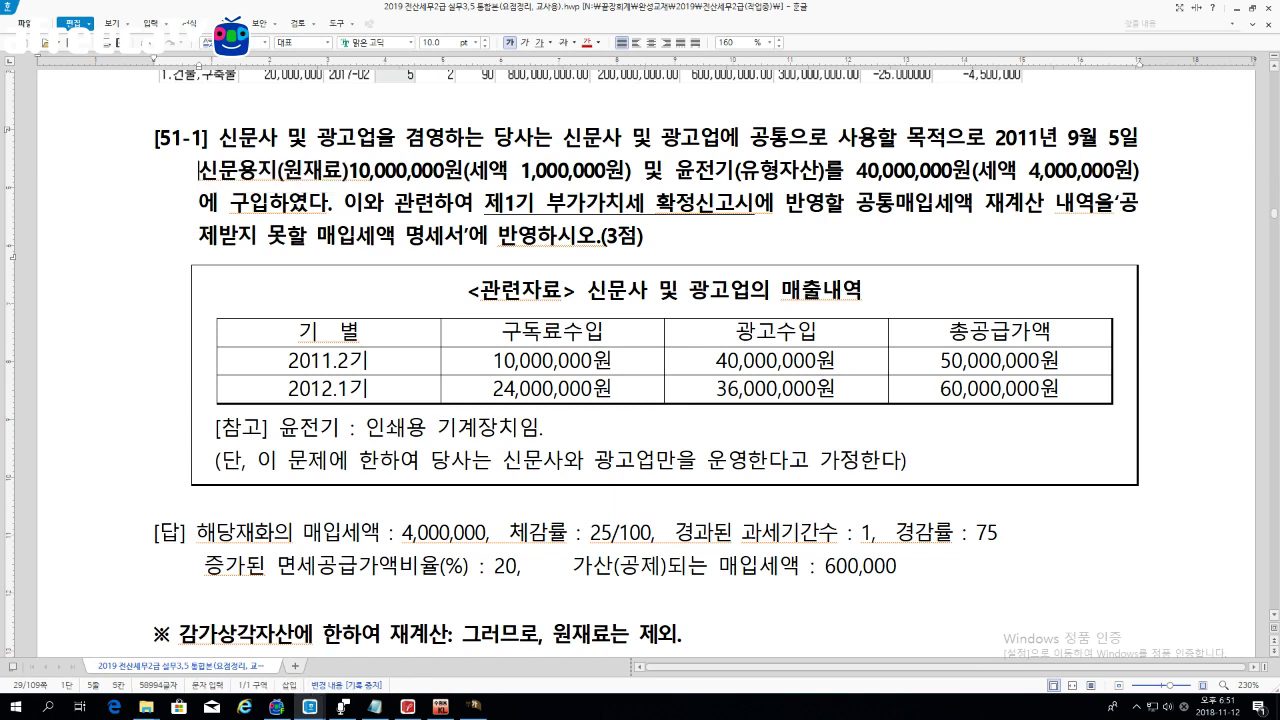
left_click_drag(200, 176, 632, 176)
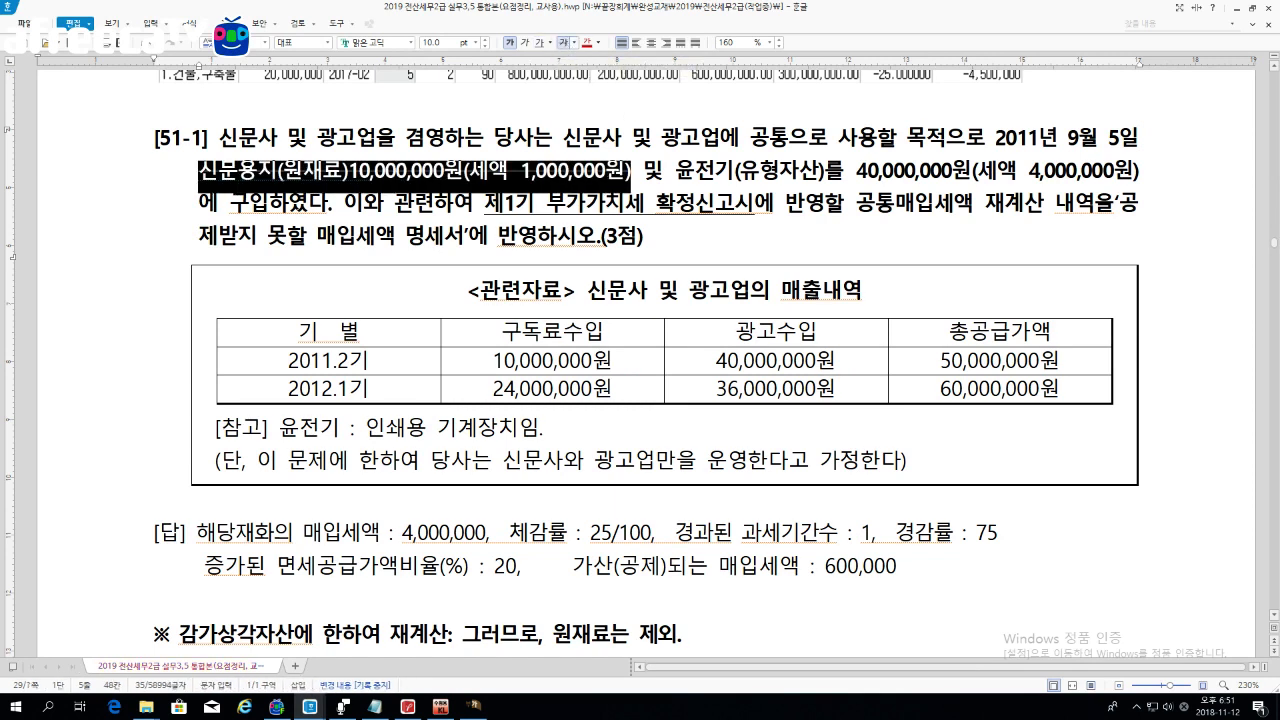
left_click(663, 176)
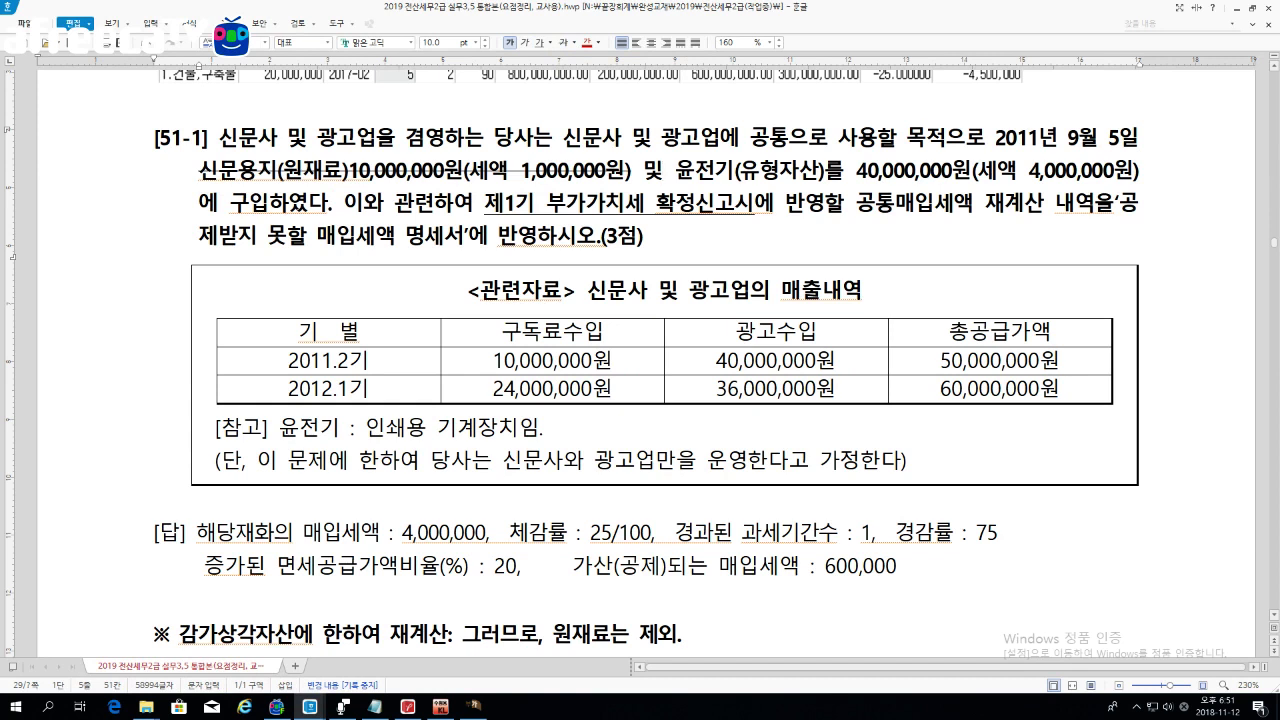
Step: Recolour 윤전기(유형자산) red in the question text
left_click_drag(676, 176, 824, 176)
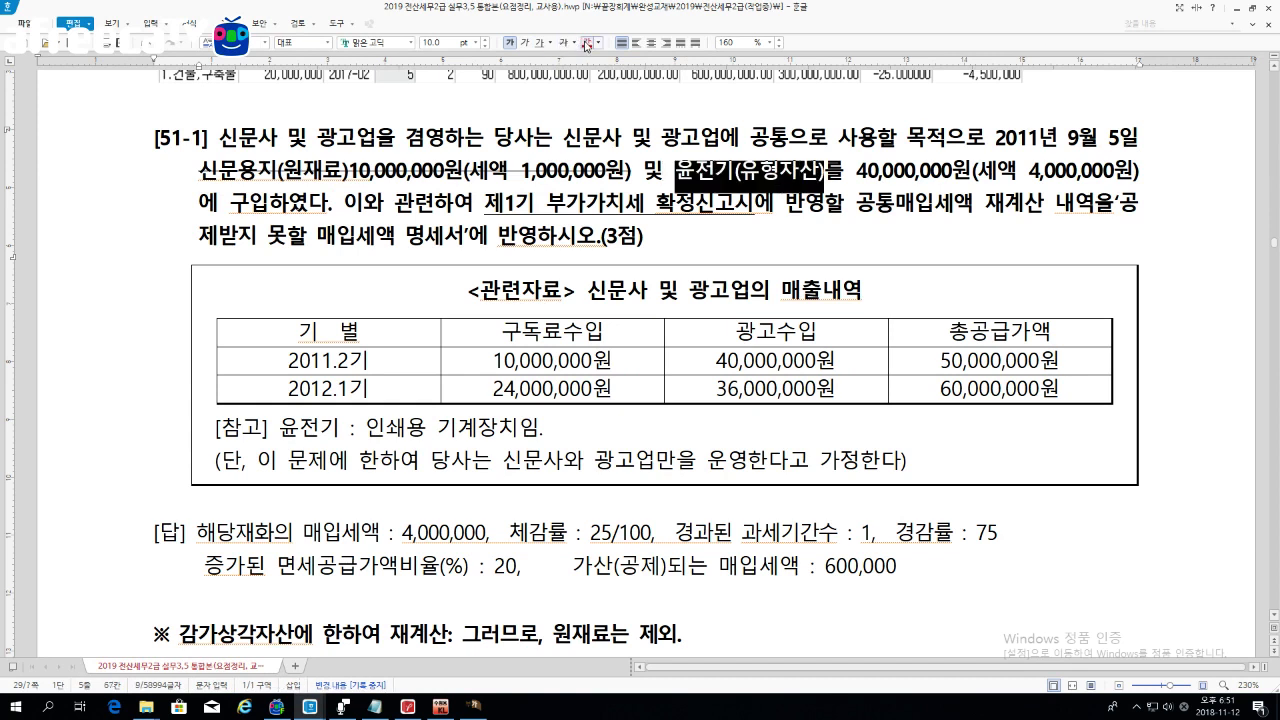
left_click(587, 43)
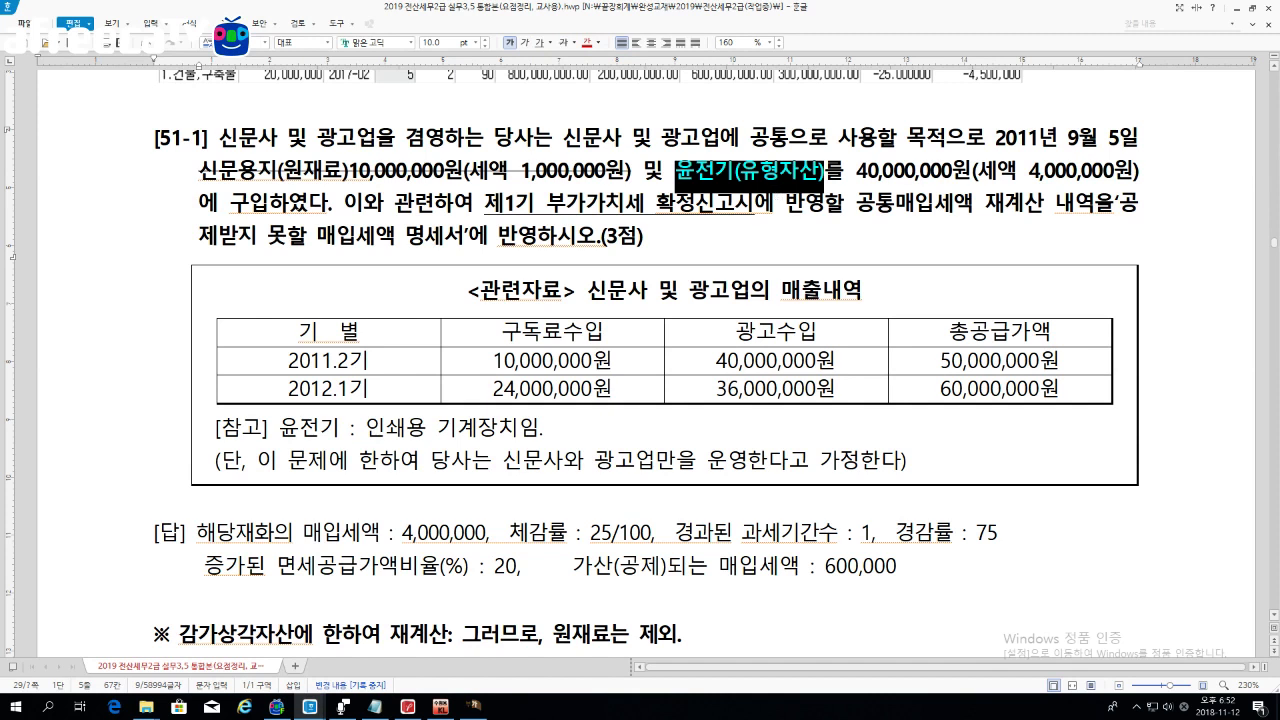
left_click_drag(952, 332, 1052, 332)
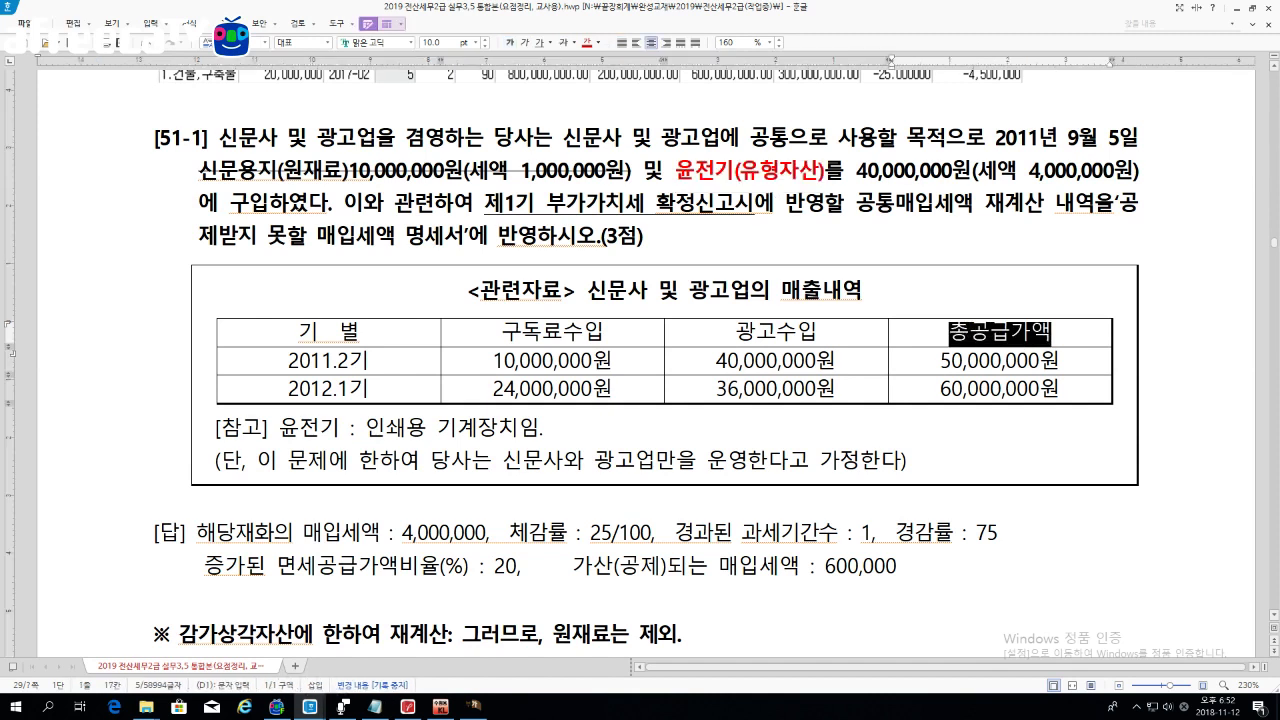
Step: Append (면세) to the 구독료수입 header and (과세) to the 광고수입 header in the sales table
left_click_drag(502, 332, 604, 332)
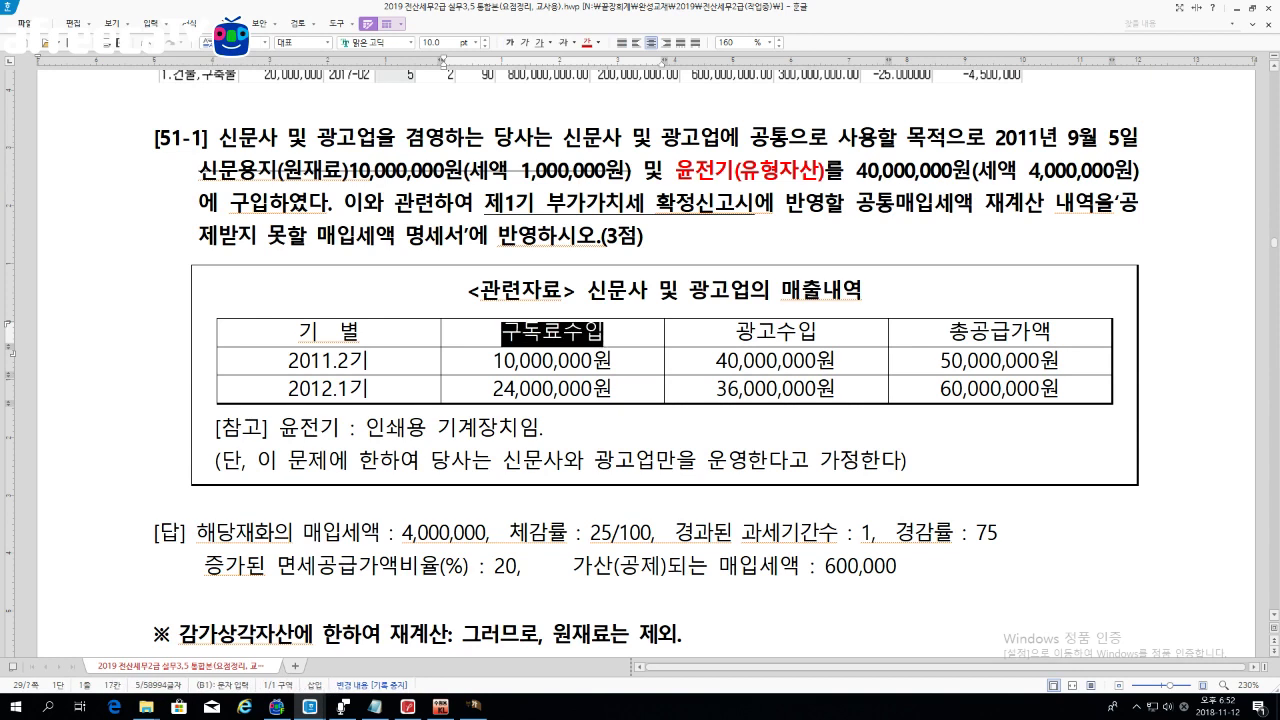
left_click_drag(776, 333, 776, 358)
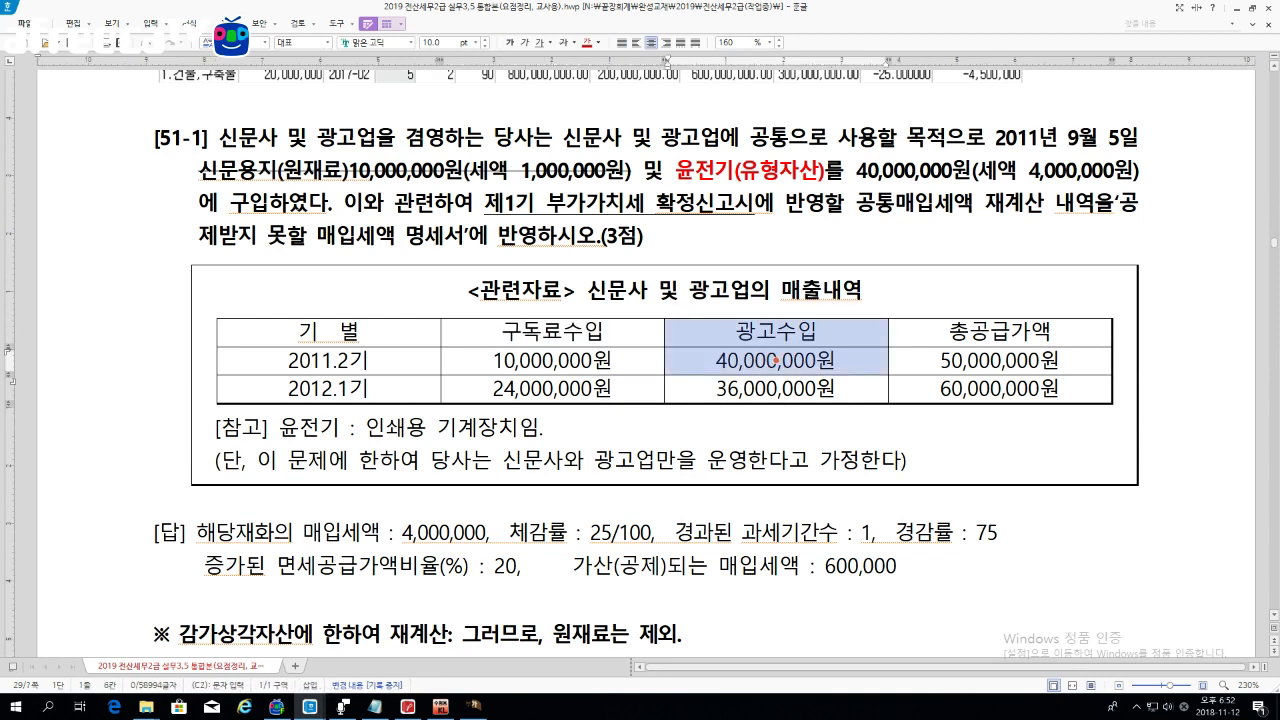
left_click(556, 332)
key("Escape")
key("End")
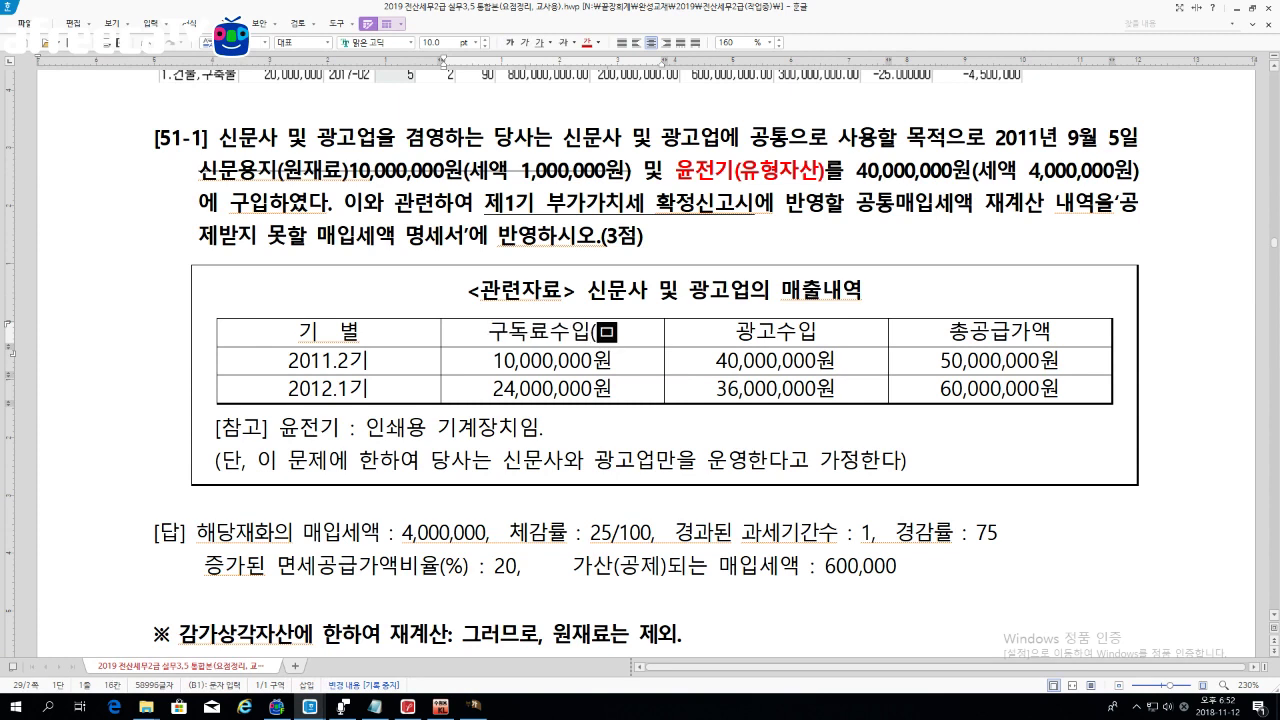
type("(면세)")
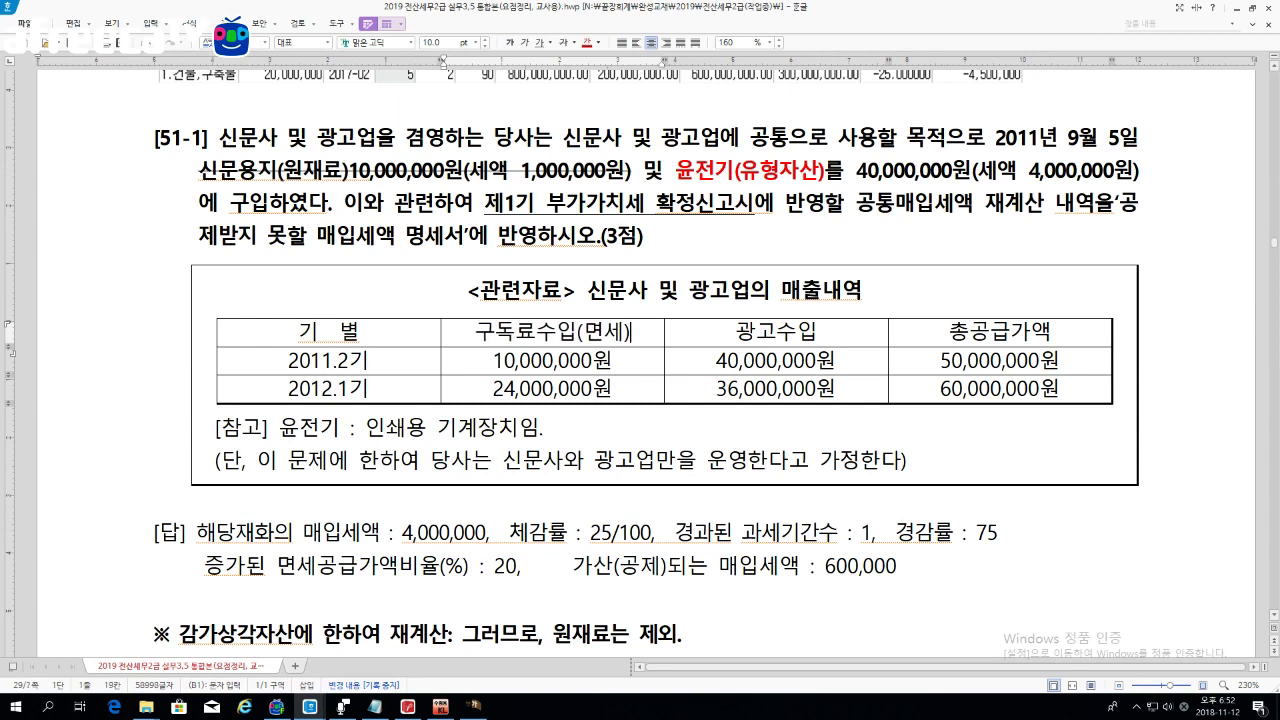
key("Tab")
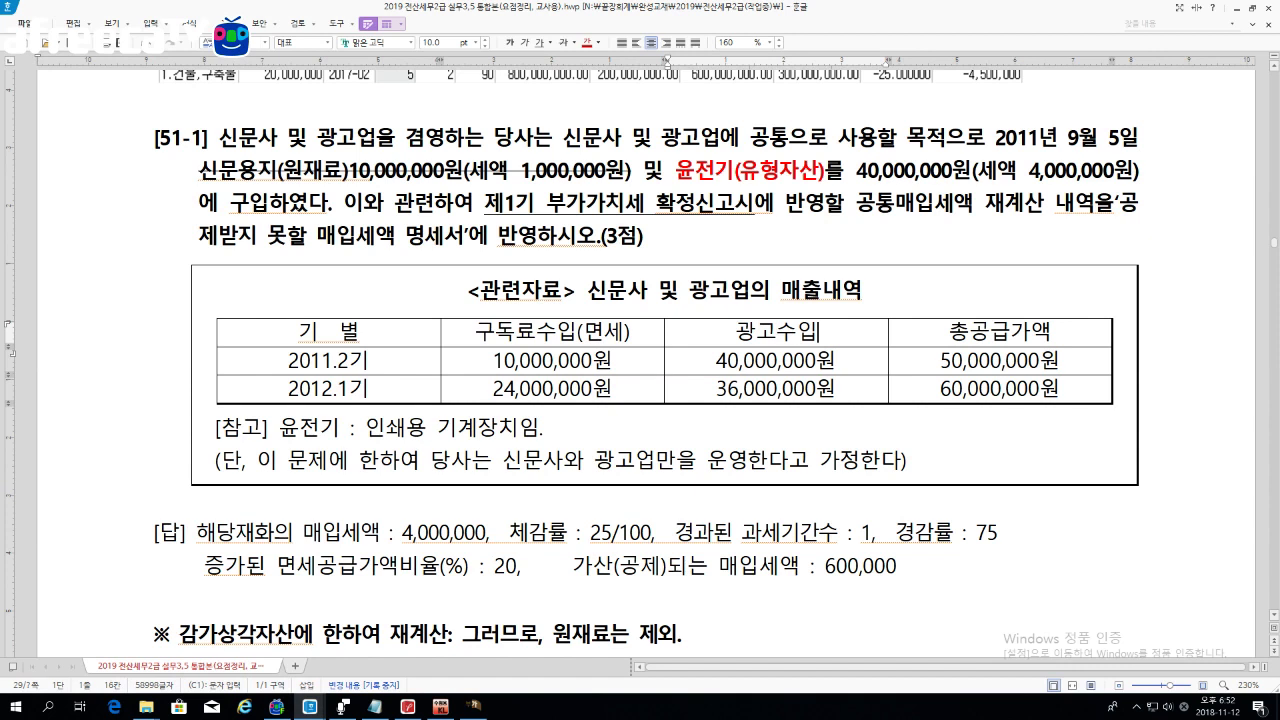
type("(과세")
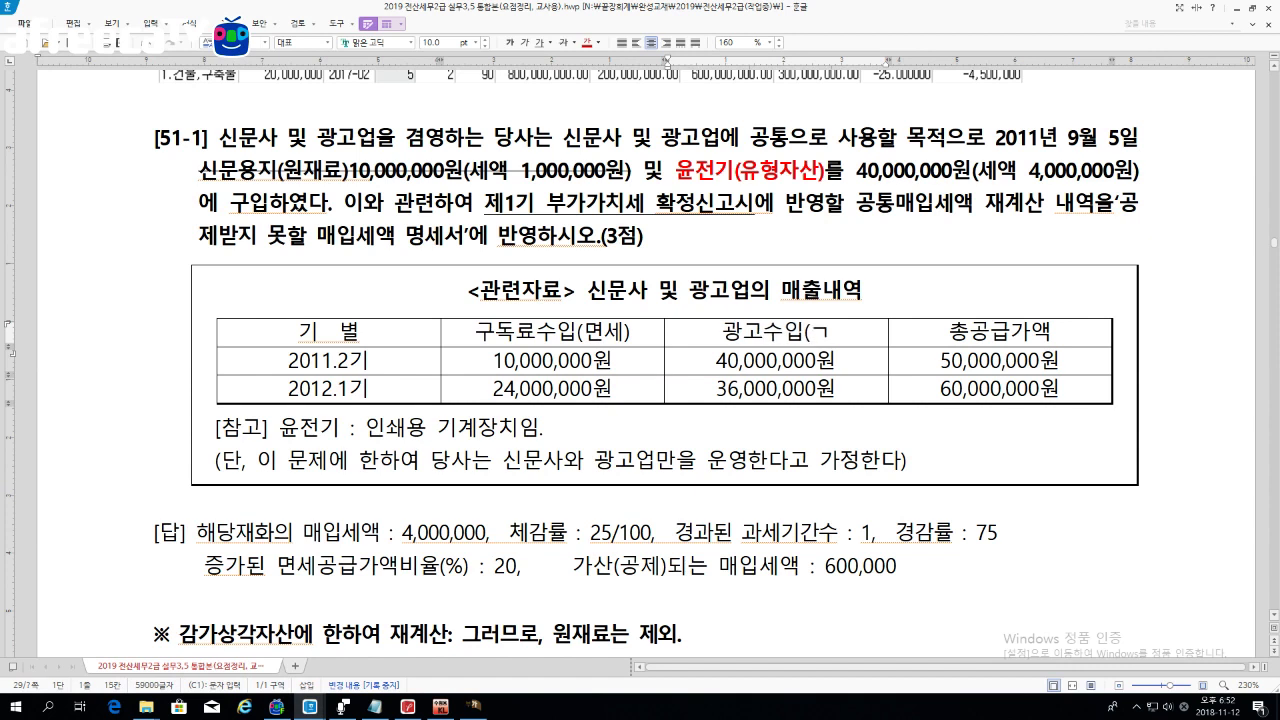
type(")")
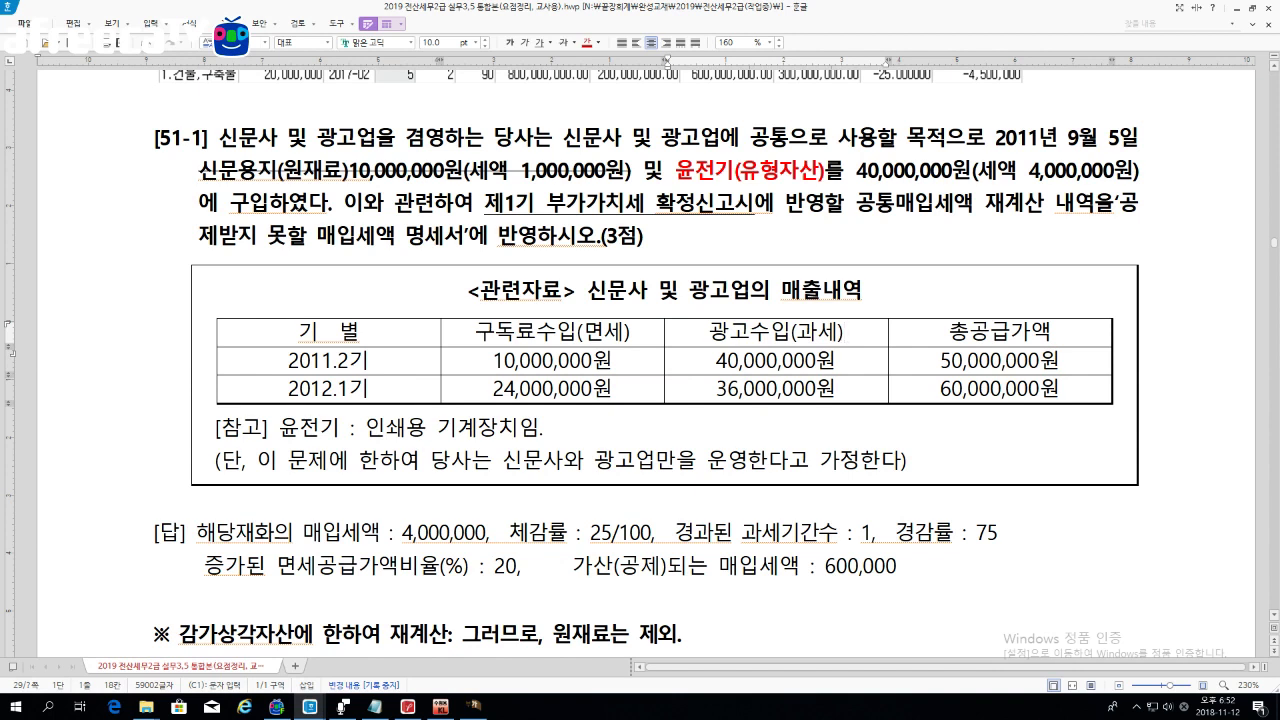
Step: Back in KcLep, set row 2's asset type to 2:기타자산 (rate 25), answering 아니오 to loading voucher data
left_click(475, 706)
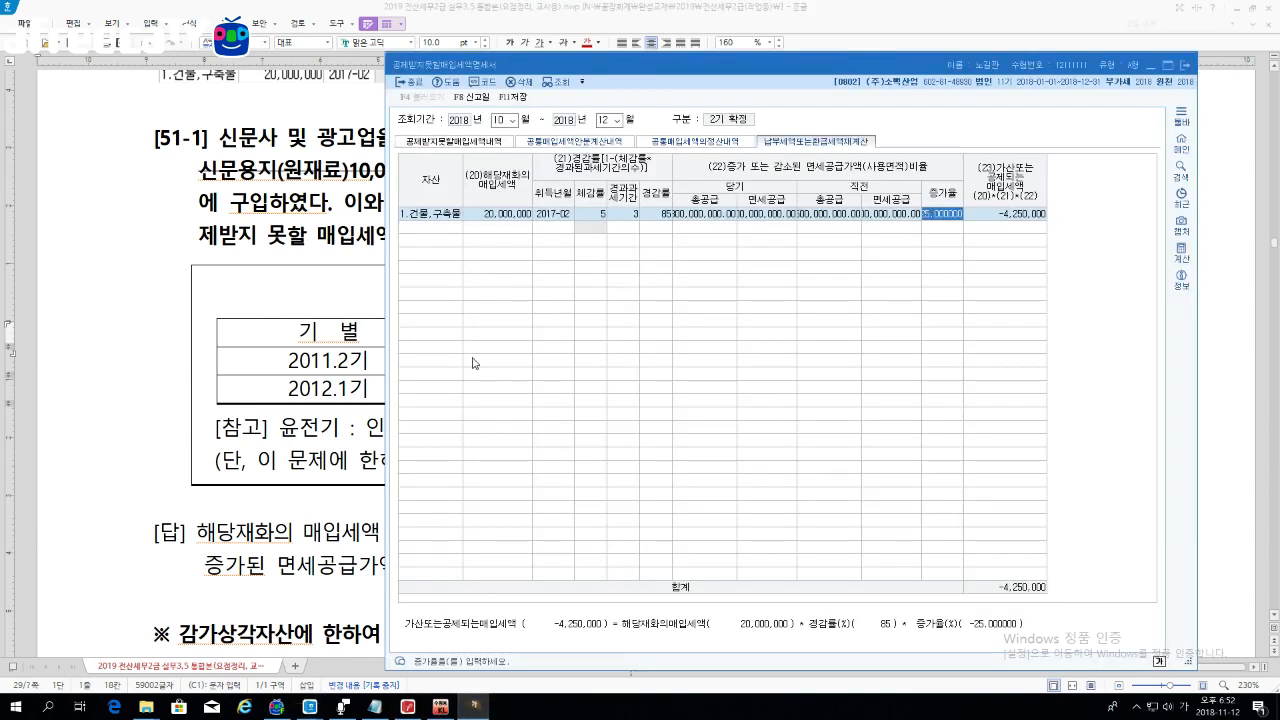
left_click(418, 228)
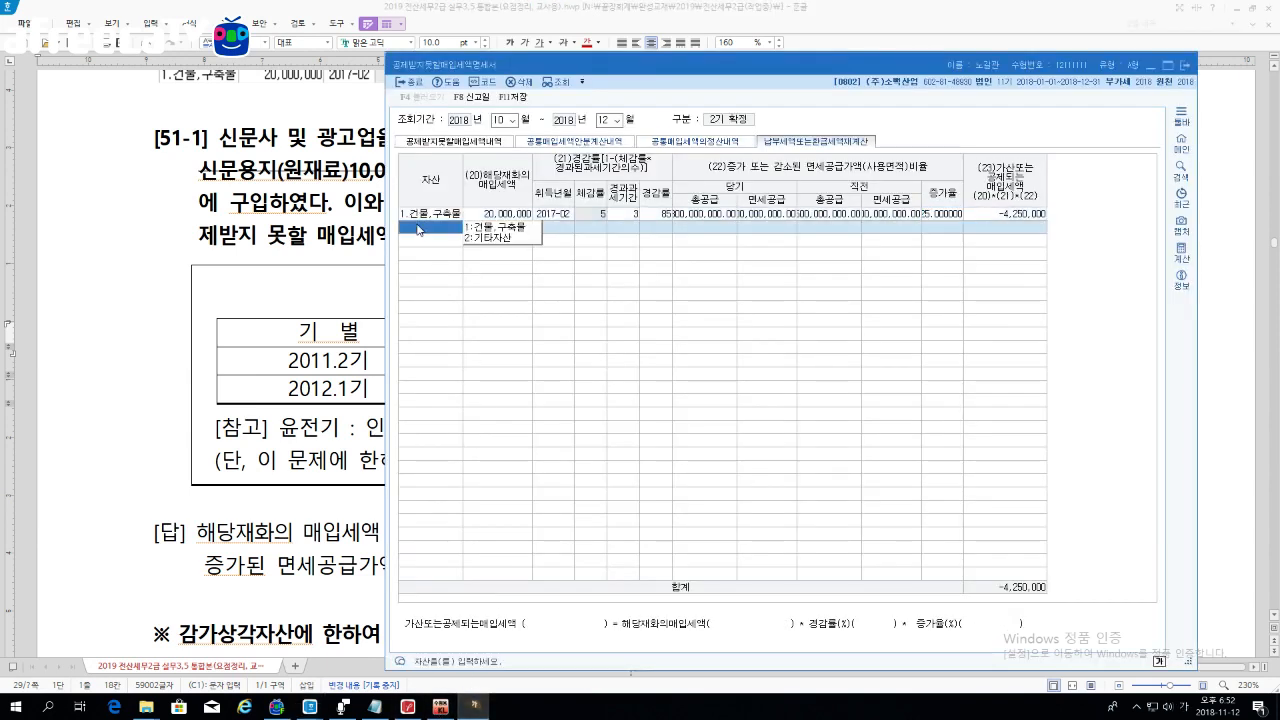
left_click(500, 240)
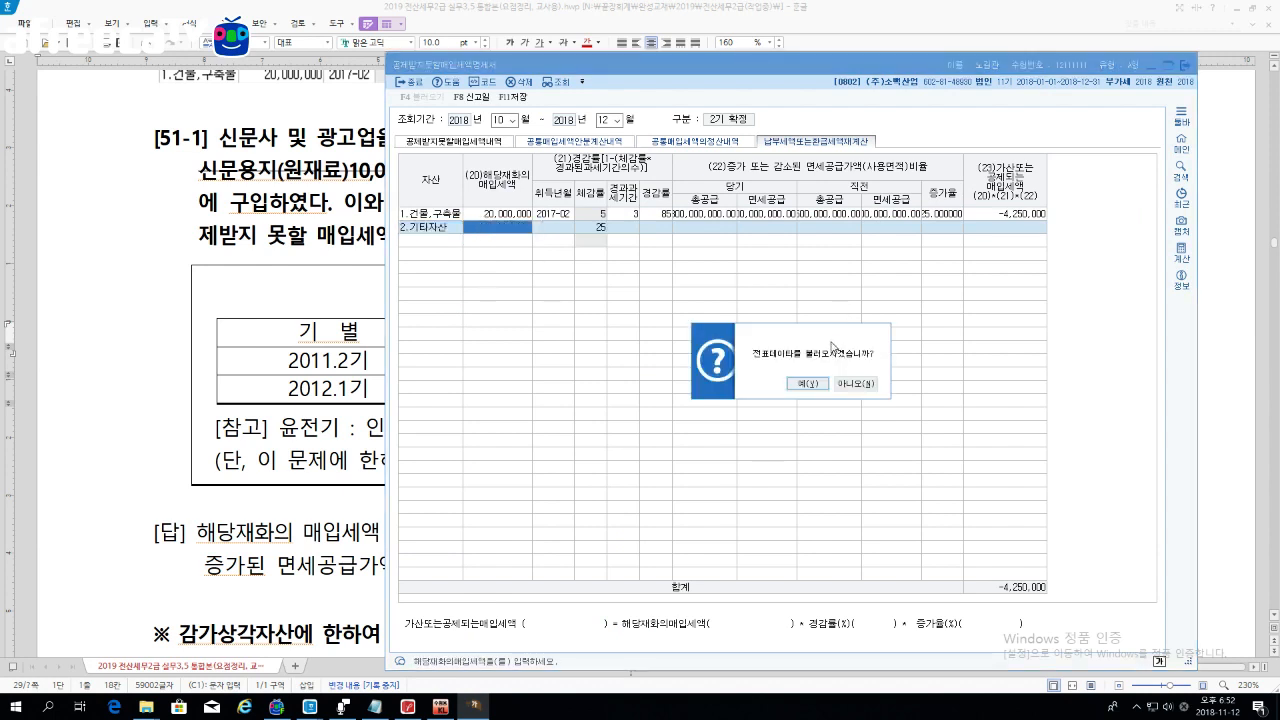
left_click(862, 387)
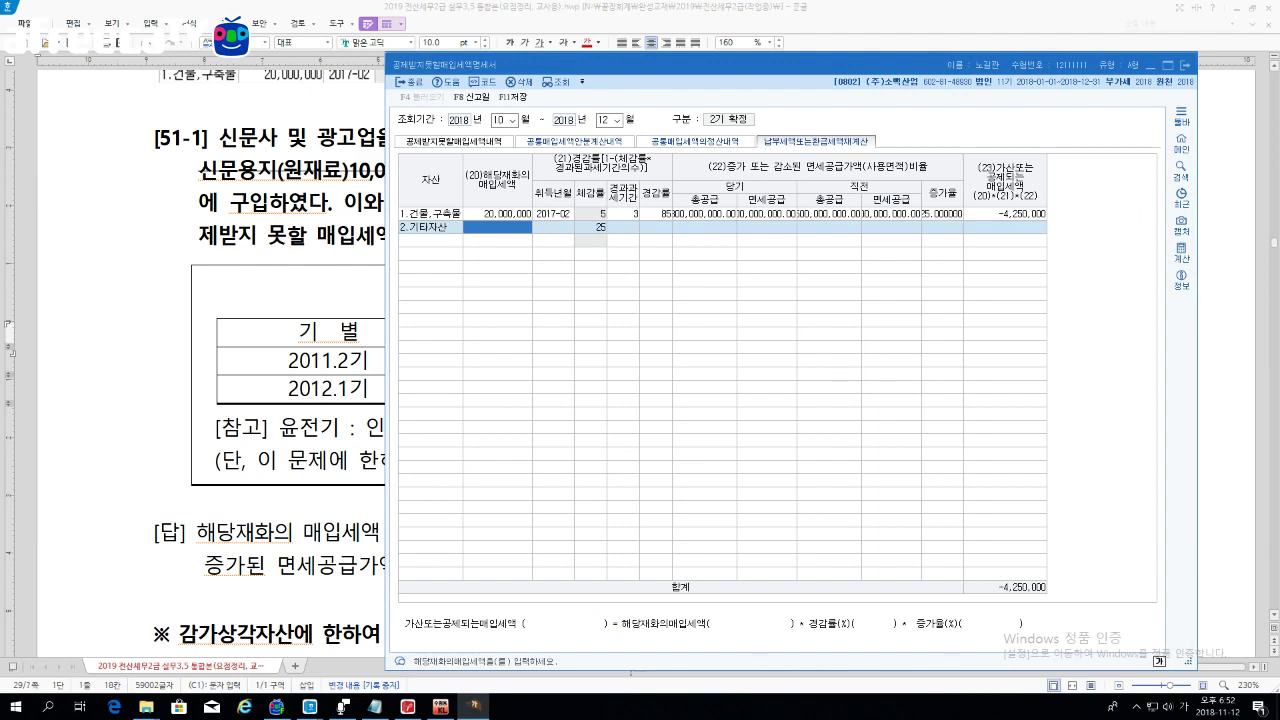
left_click_drag(490, 70, 570, 35)
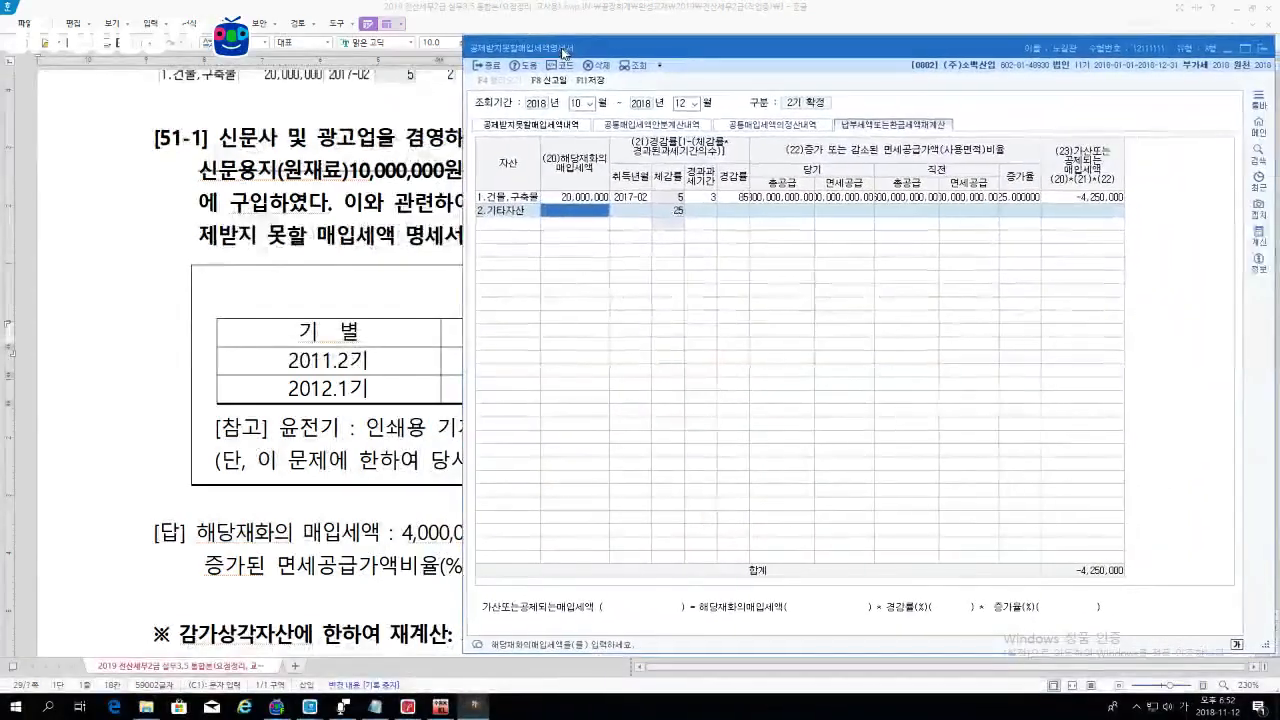
left_click(376, 138)
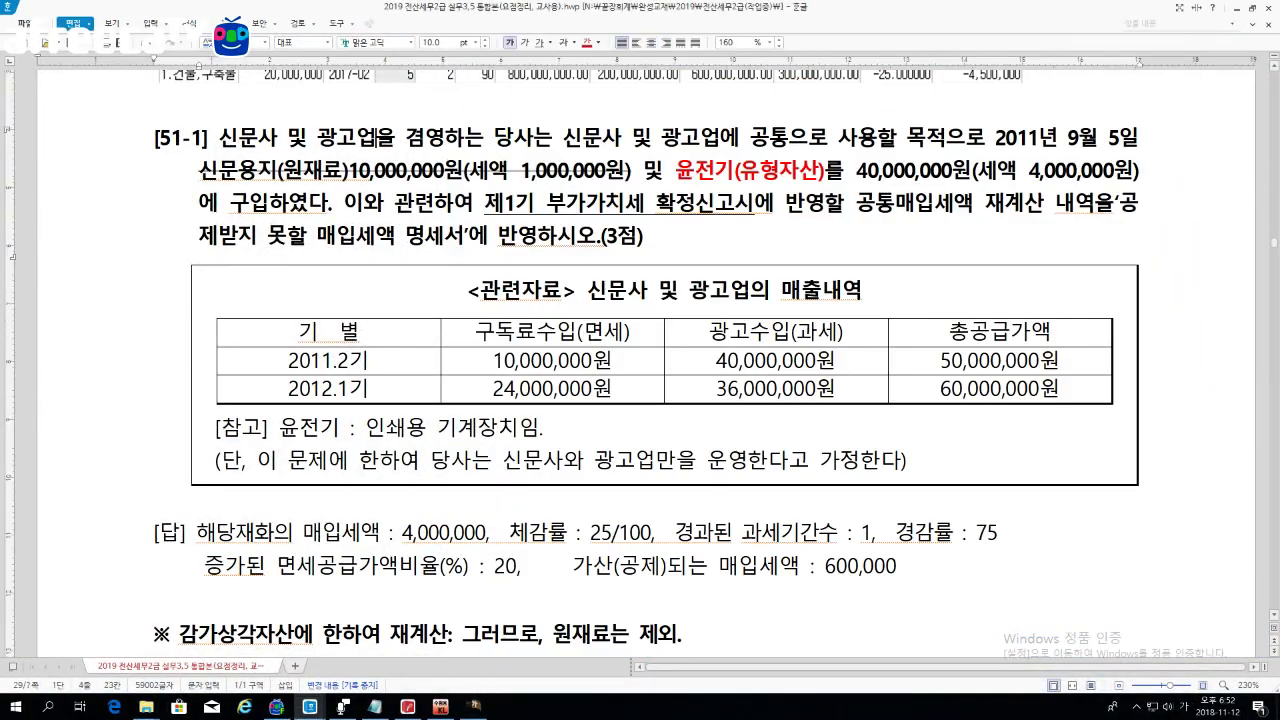
left_click_drag(200, 171, 866, 172)
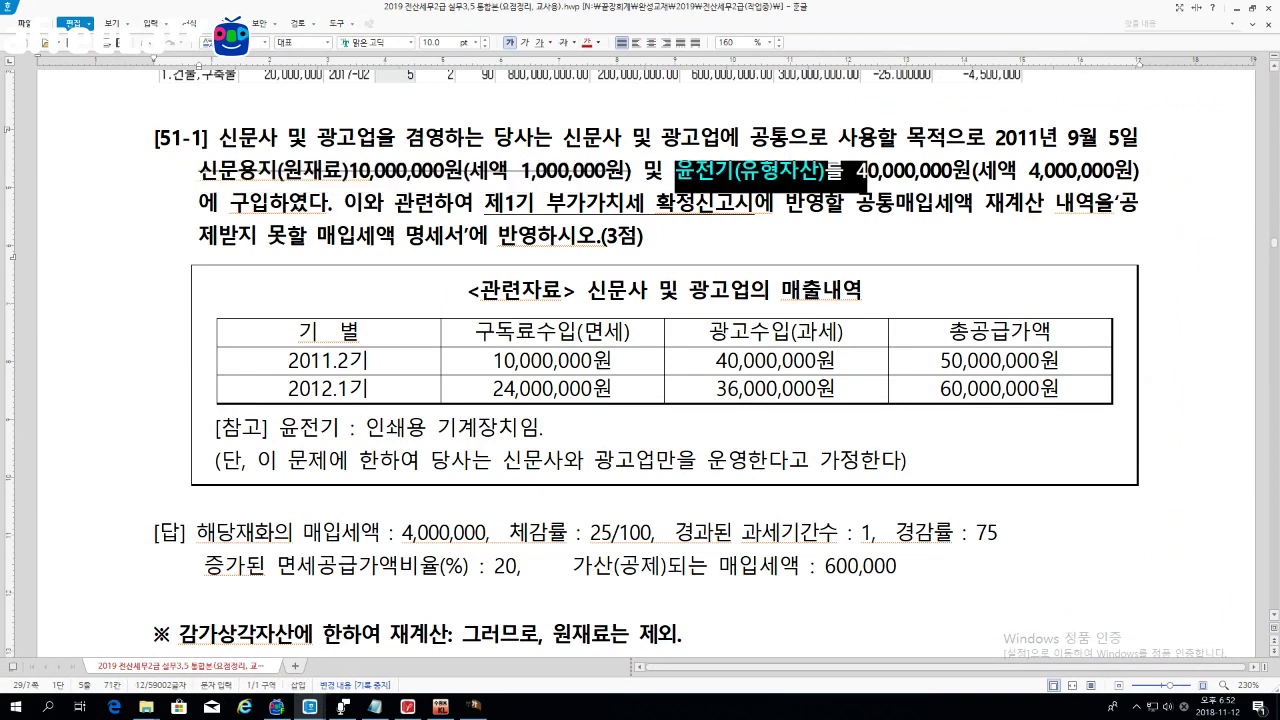
left_click_drag(200, 172, 470, 172)
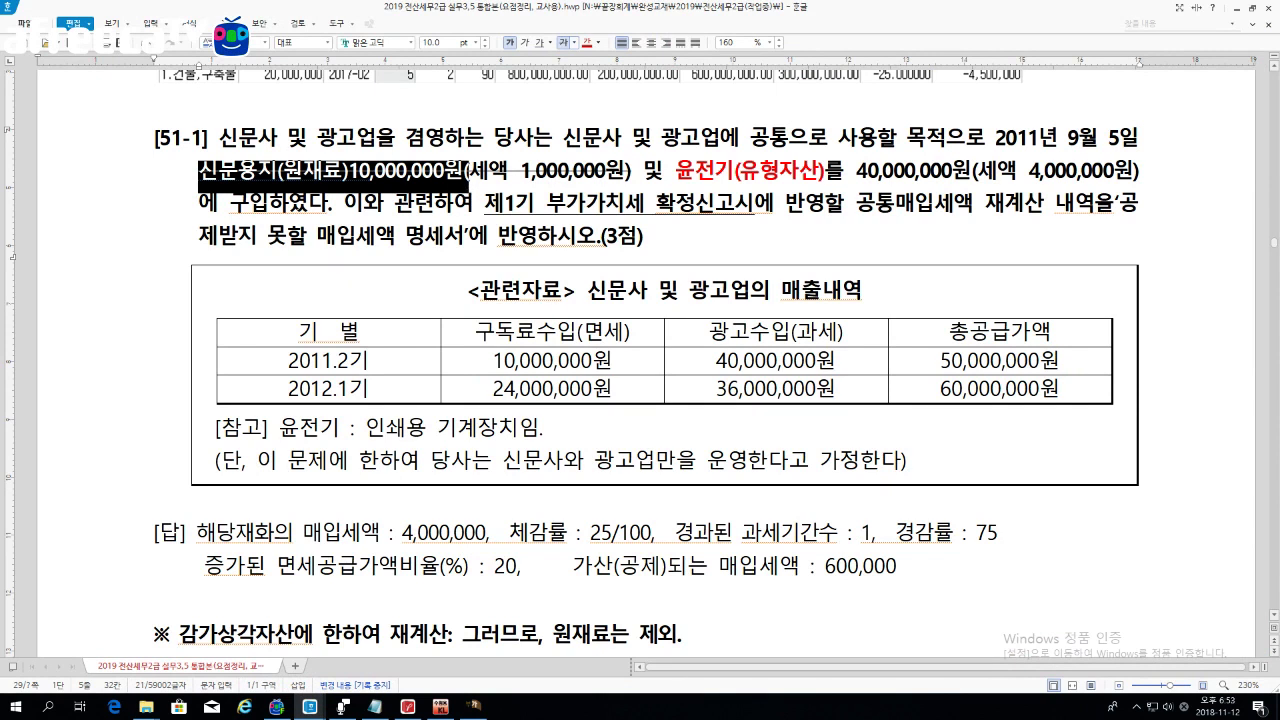
left_click_drag(676, 172, 1142, 172)
left_click(1142, 172)
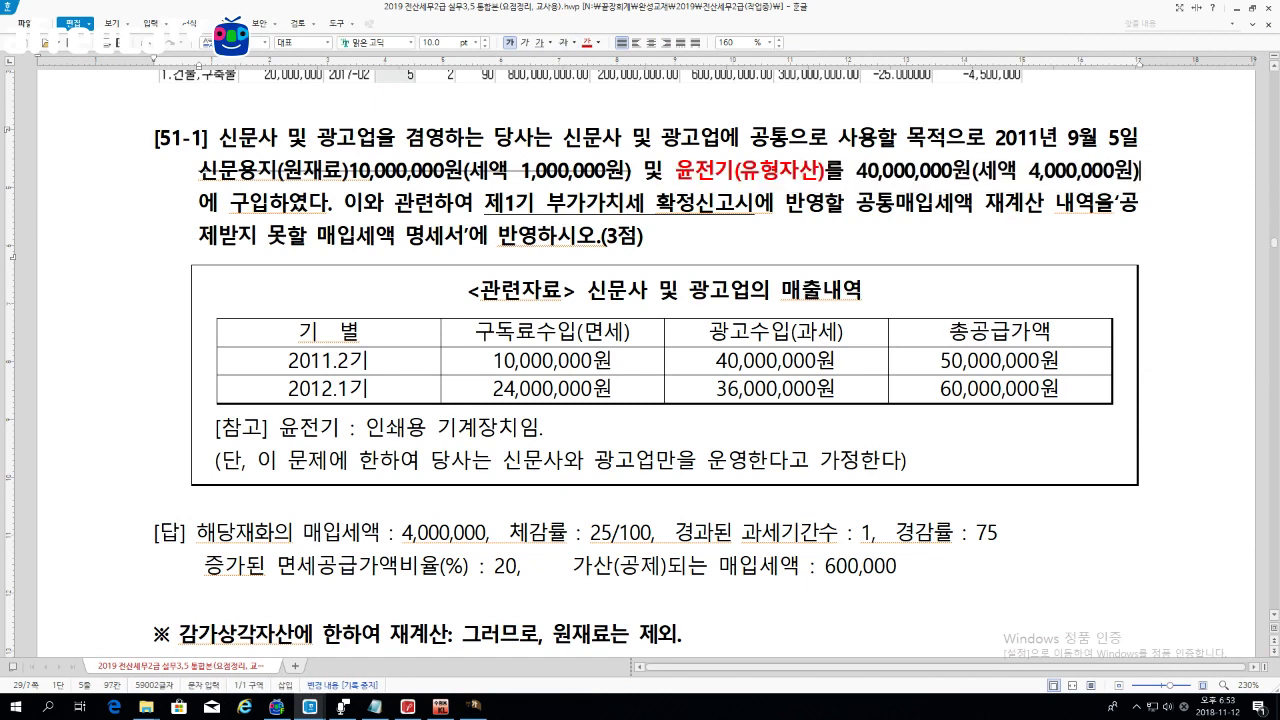
left_click(467, 648)
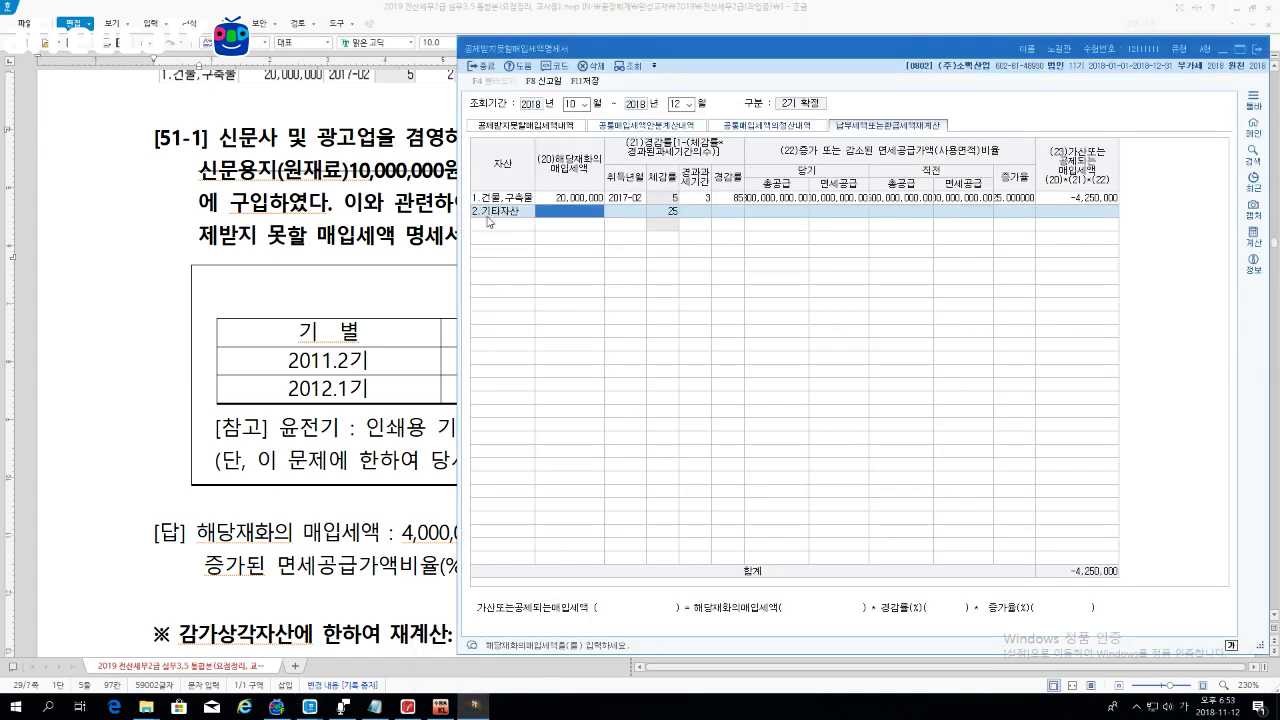
left_click(365, 204)
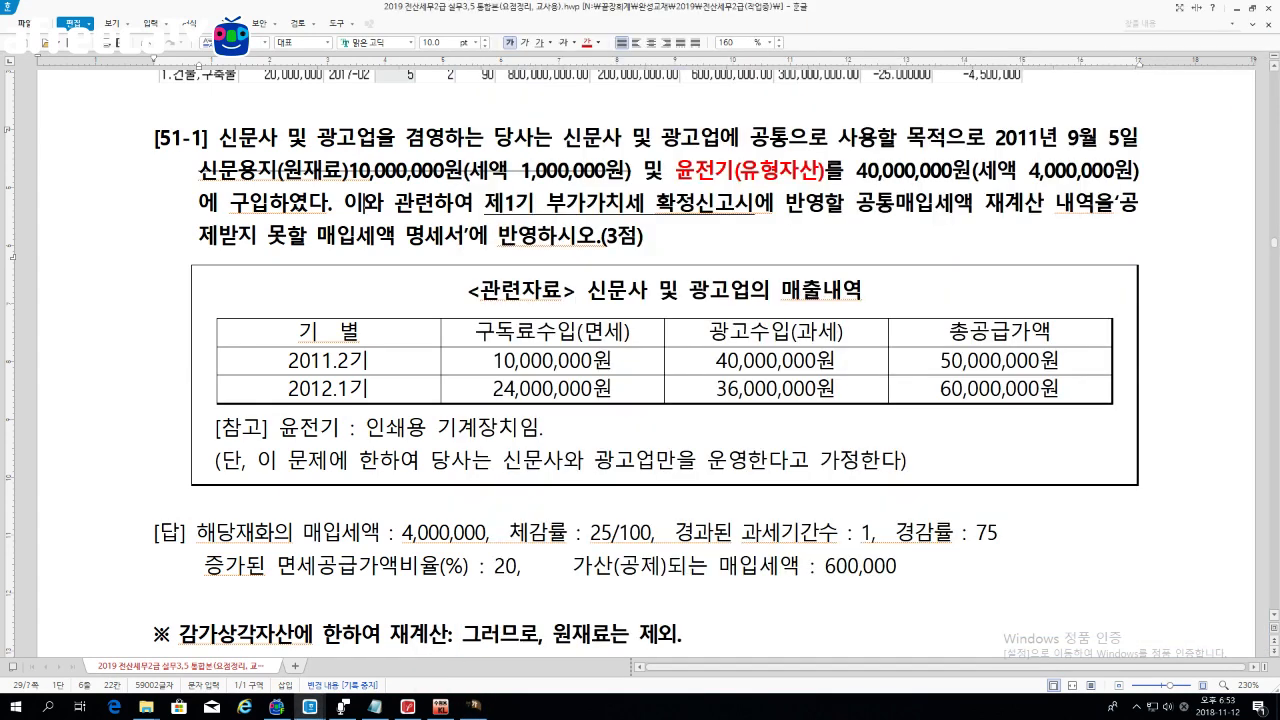
left_click(374, 389)
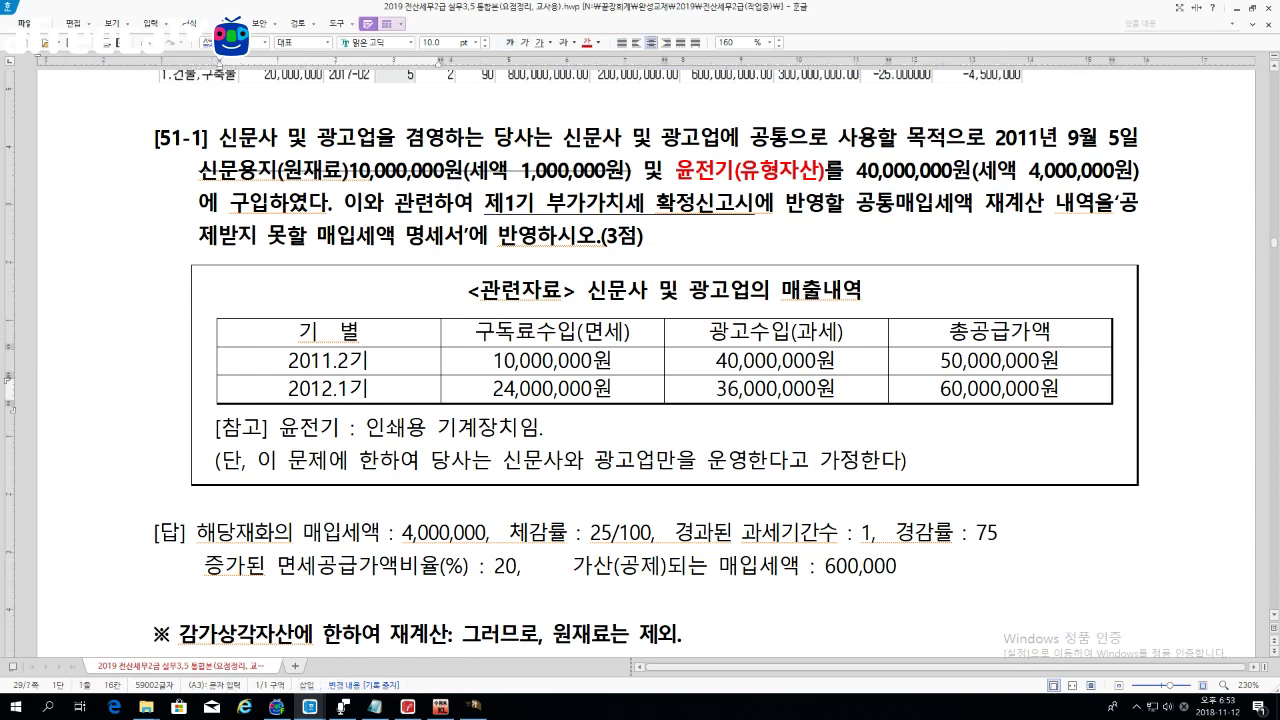
left_click_drag(374, 389, 775, 389)
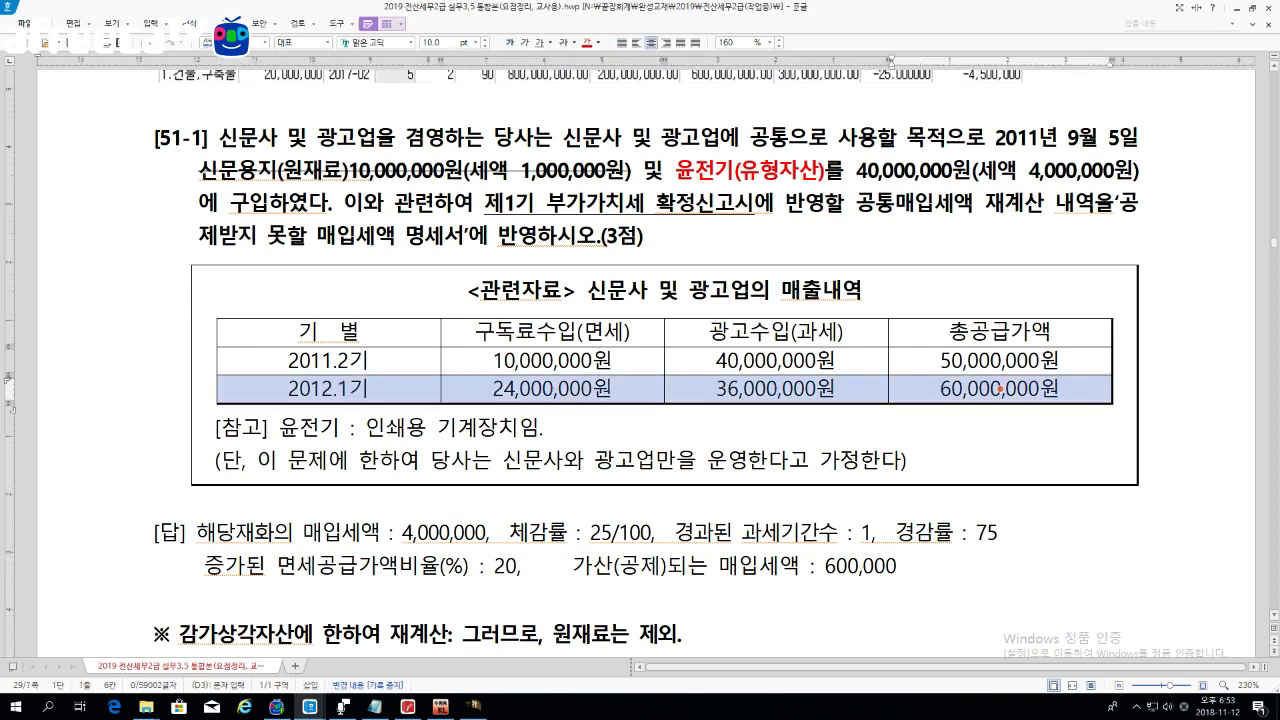
left_click(551, 331)
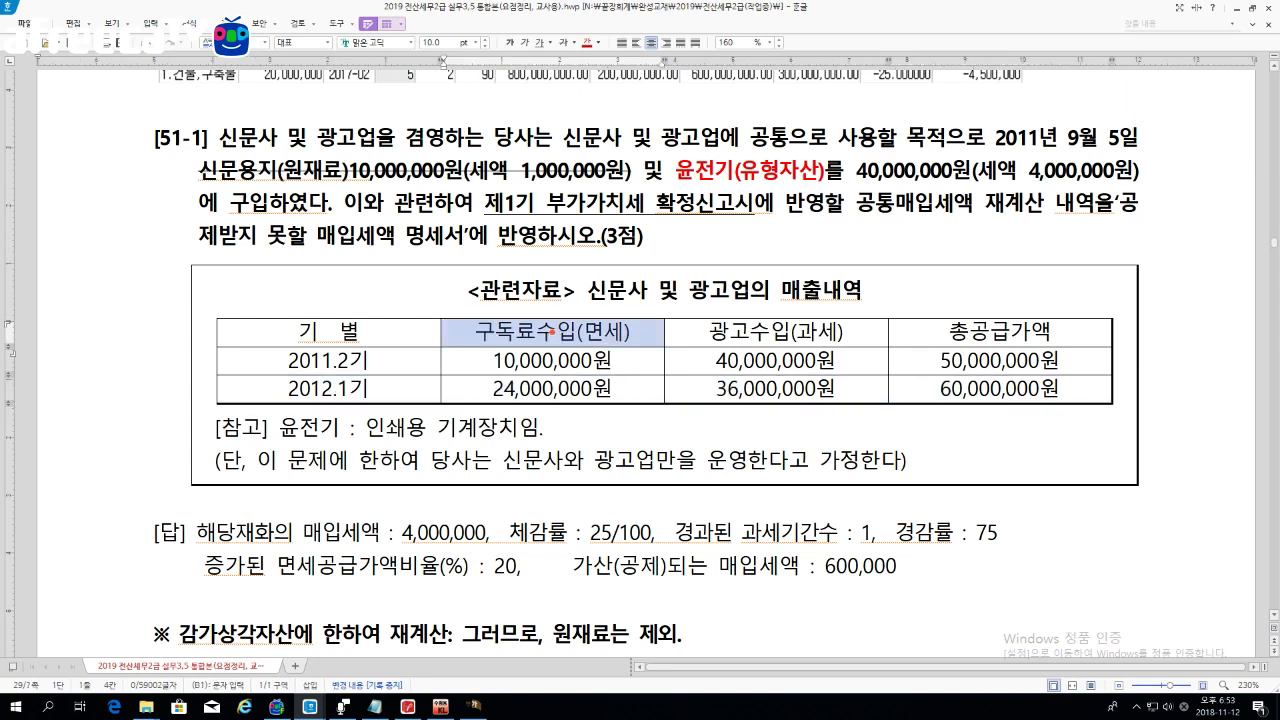
left_click(752, 334)
double_click(752, 334)
left_click(604, 333)
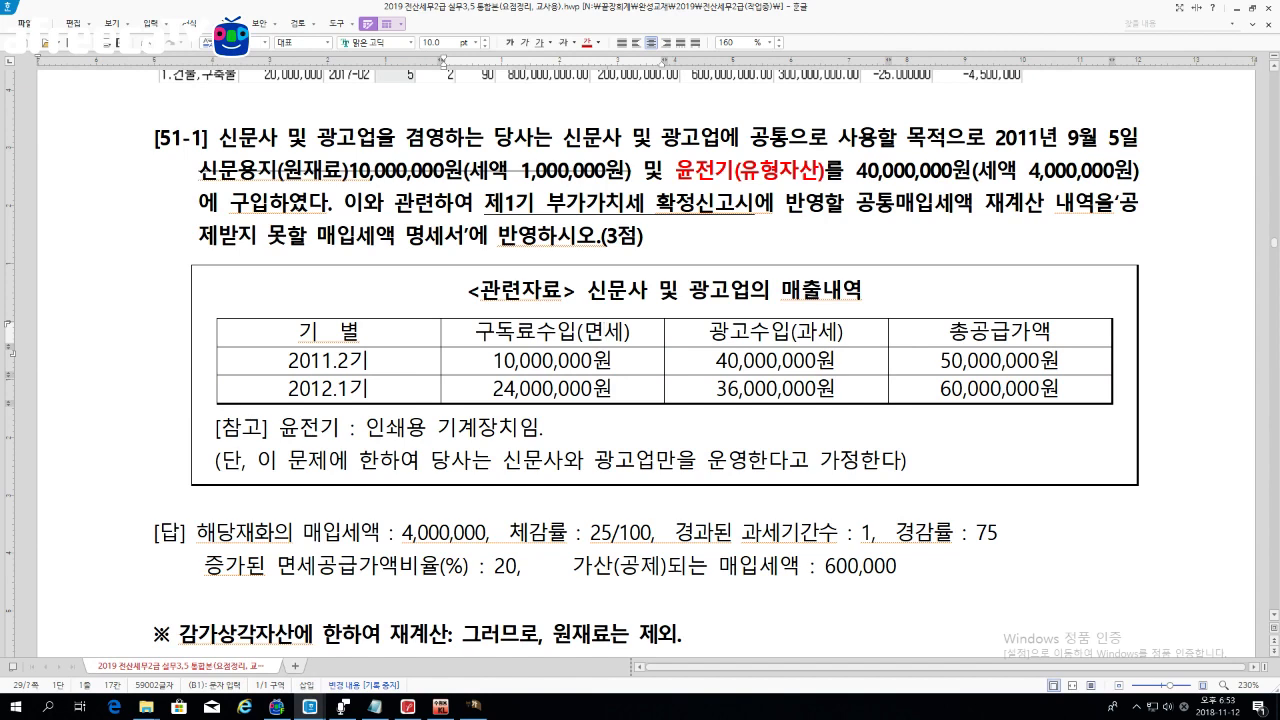
left_click(477, 710)
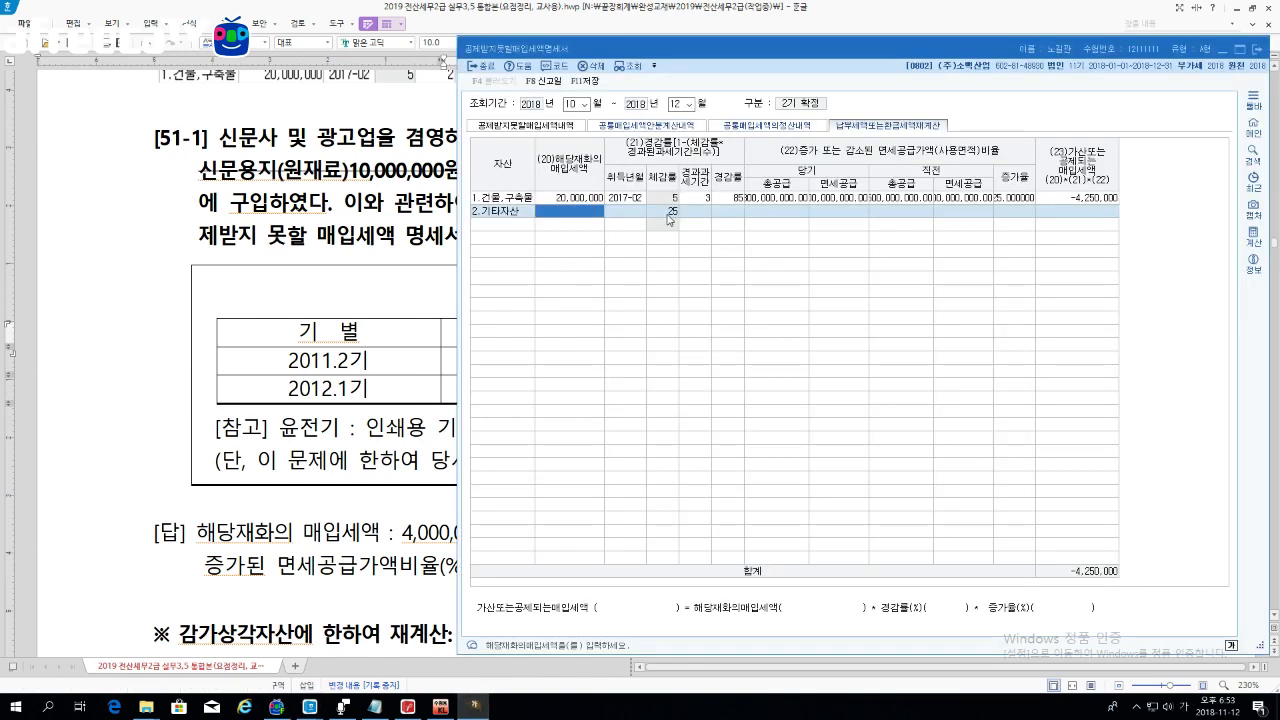